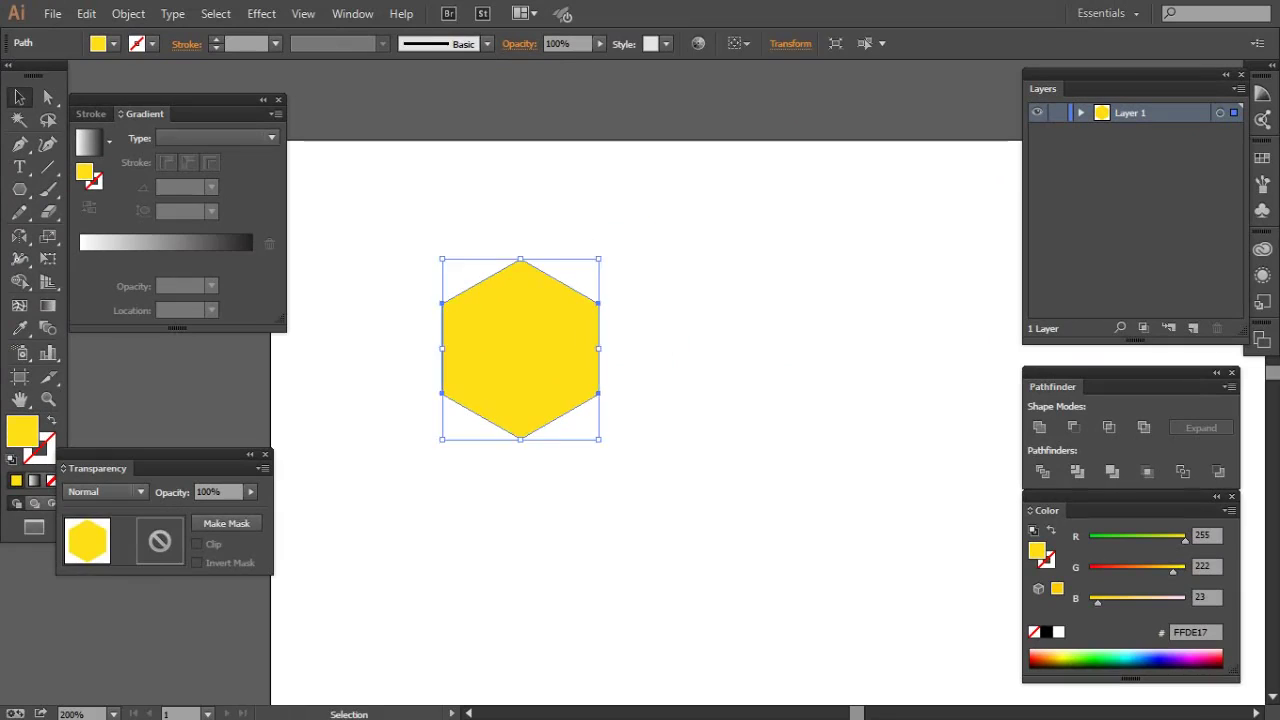
# - Add a -0,2482 cm offset copy inside the yellow hexagon, filled dark orange C18200
pyautogui.click(129, 14)
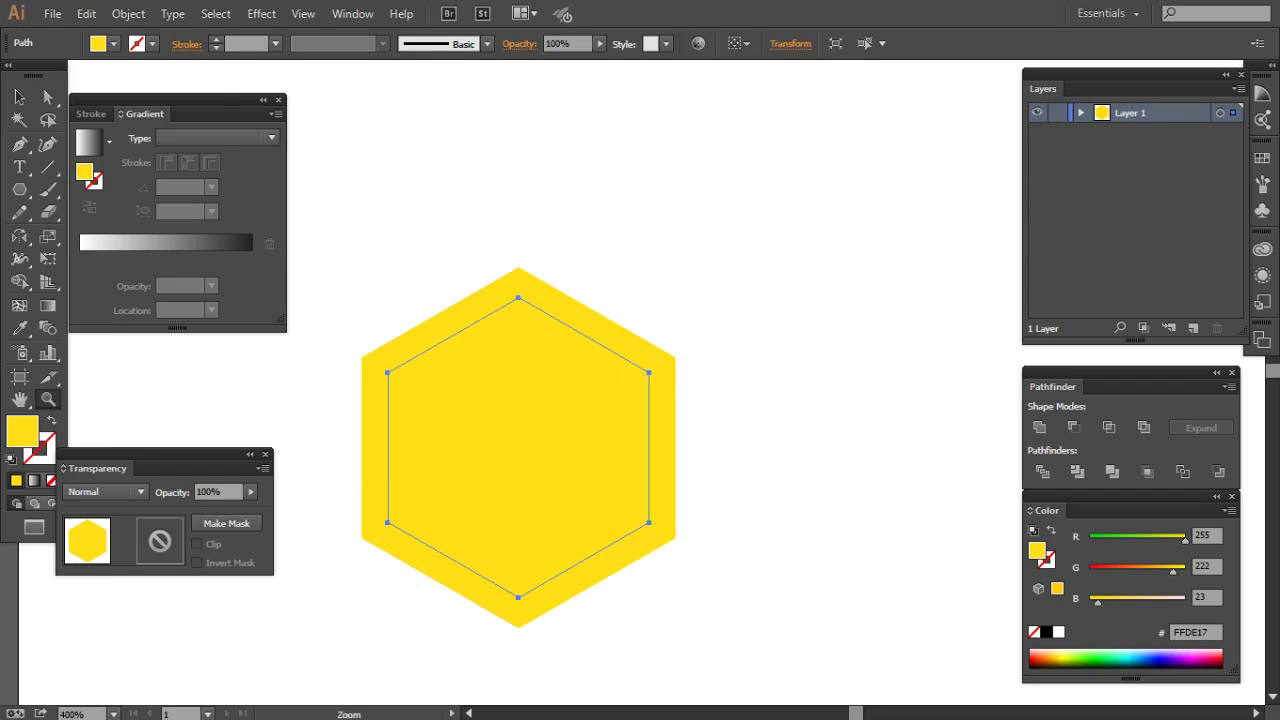
pyautogui.click(113, 43)
pyautogui.press('Escape')
pyautogui.doubleClick(22, 430)
pyautogui.click(630, 281)
pyautogui.press('Return')
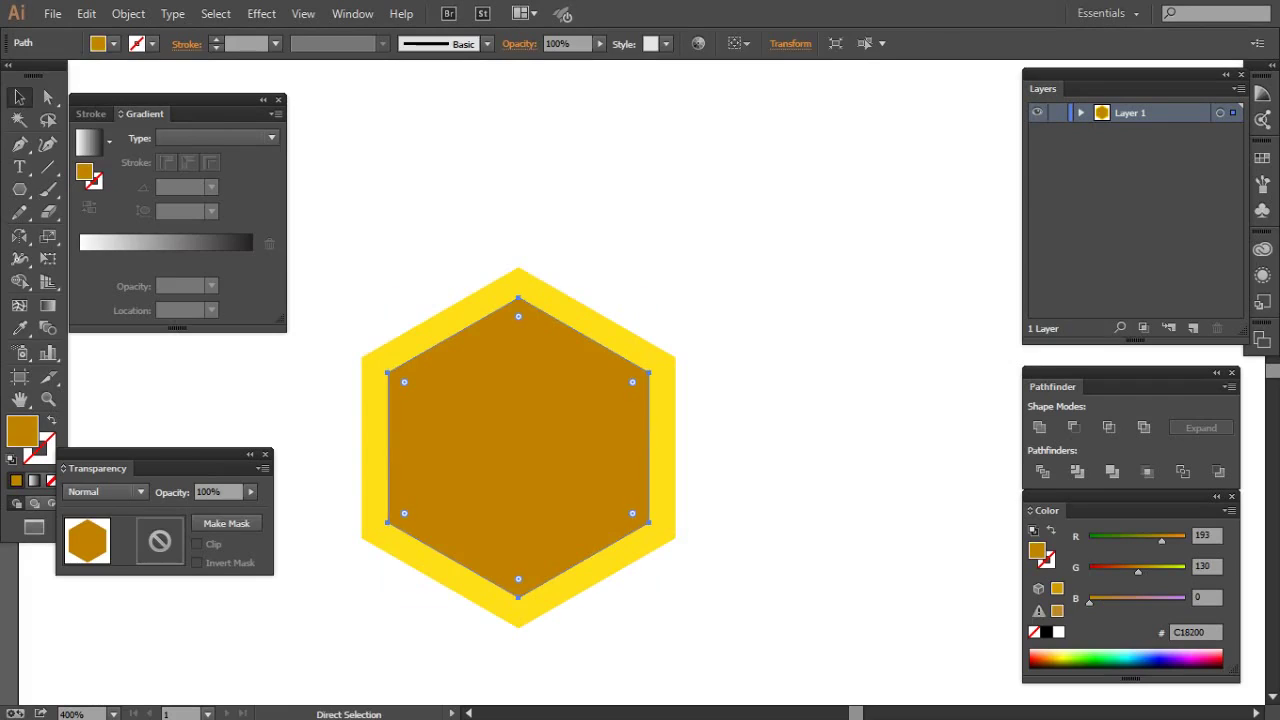
pyautogui.press('v')
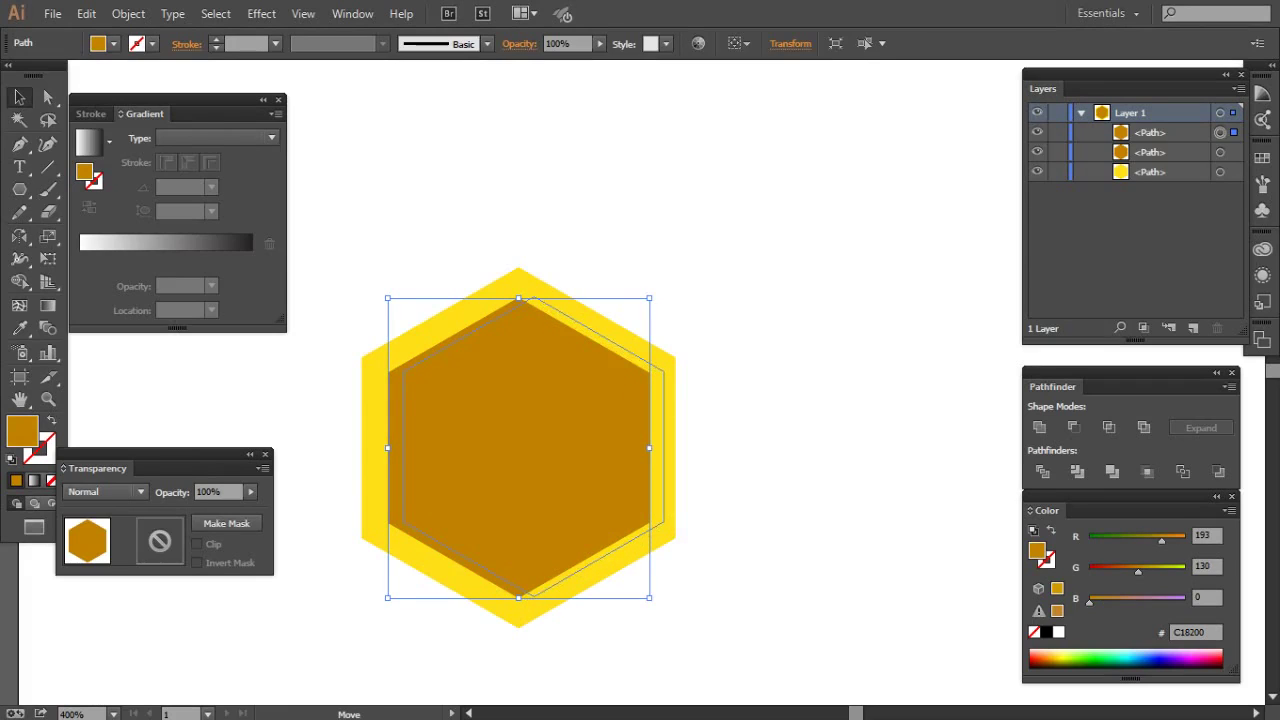
# - Duplicate the inner hexagon and fill the top copy with an orange-to-yellow linear gradient
pyautogui.moveTo(533, 447); pyautogui.dragTo(533, 447)
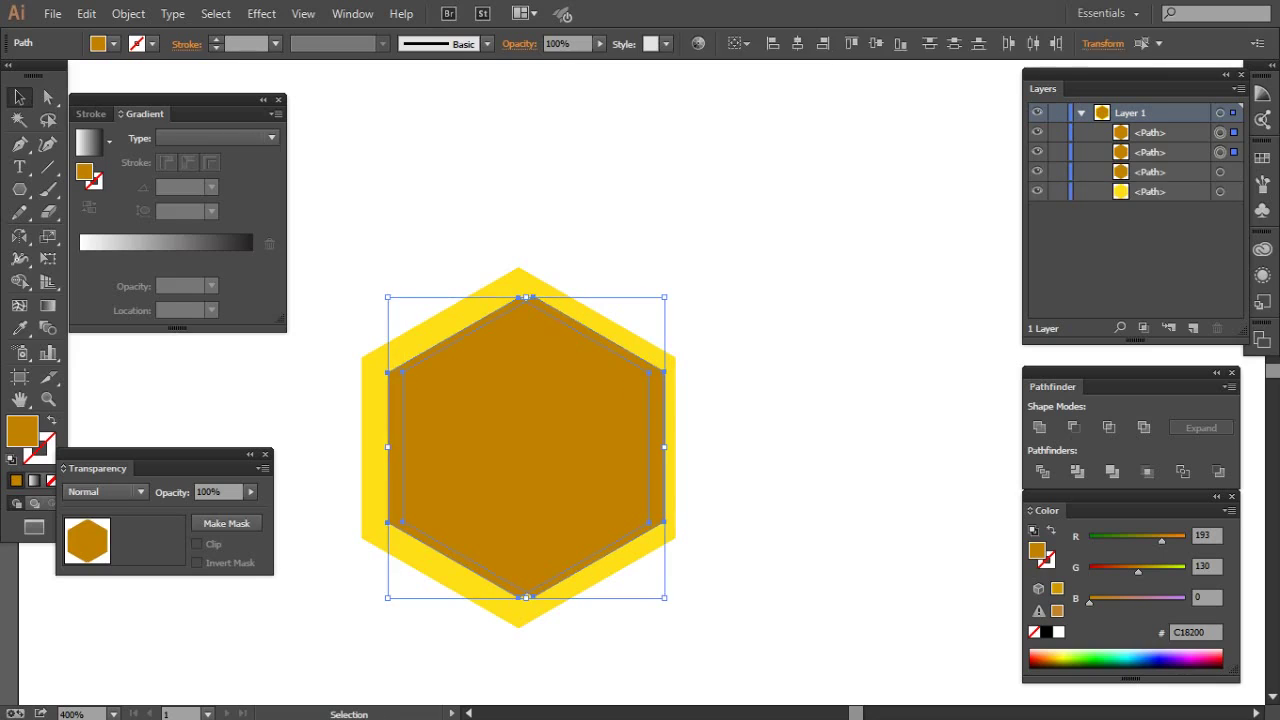
pyautogui.click(113, 43)
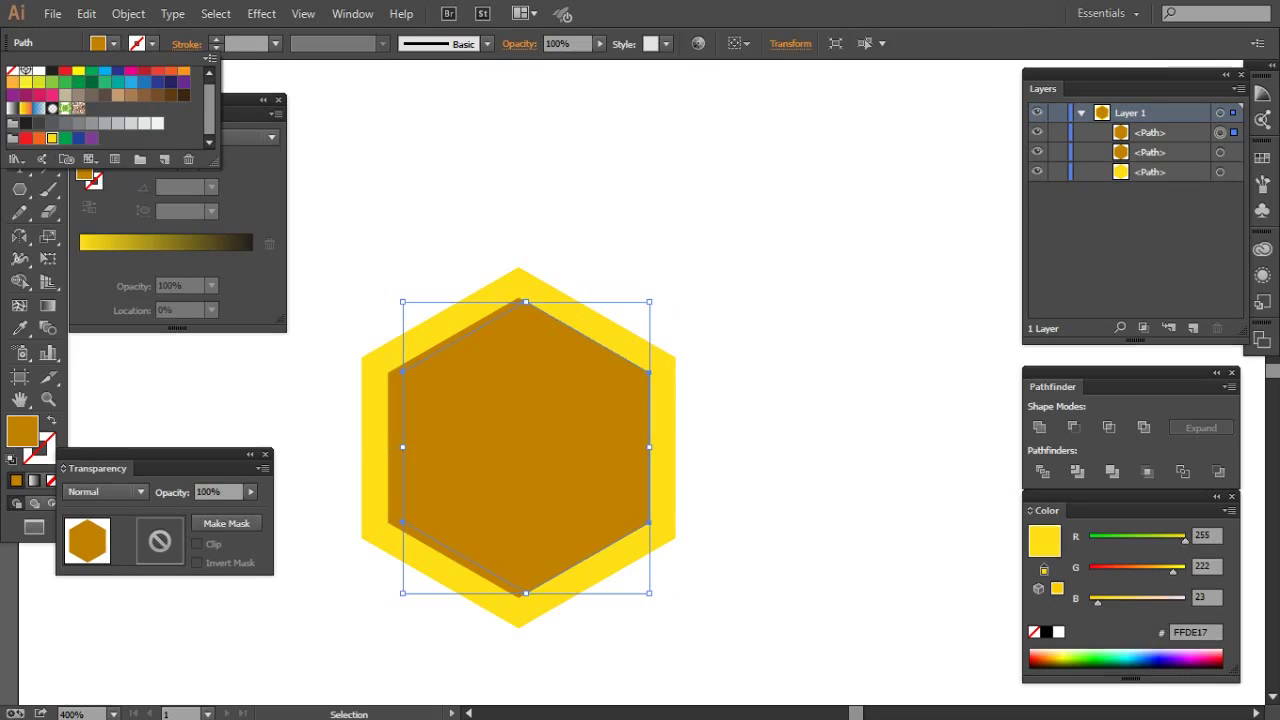
pyautogui.click(24, 108)
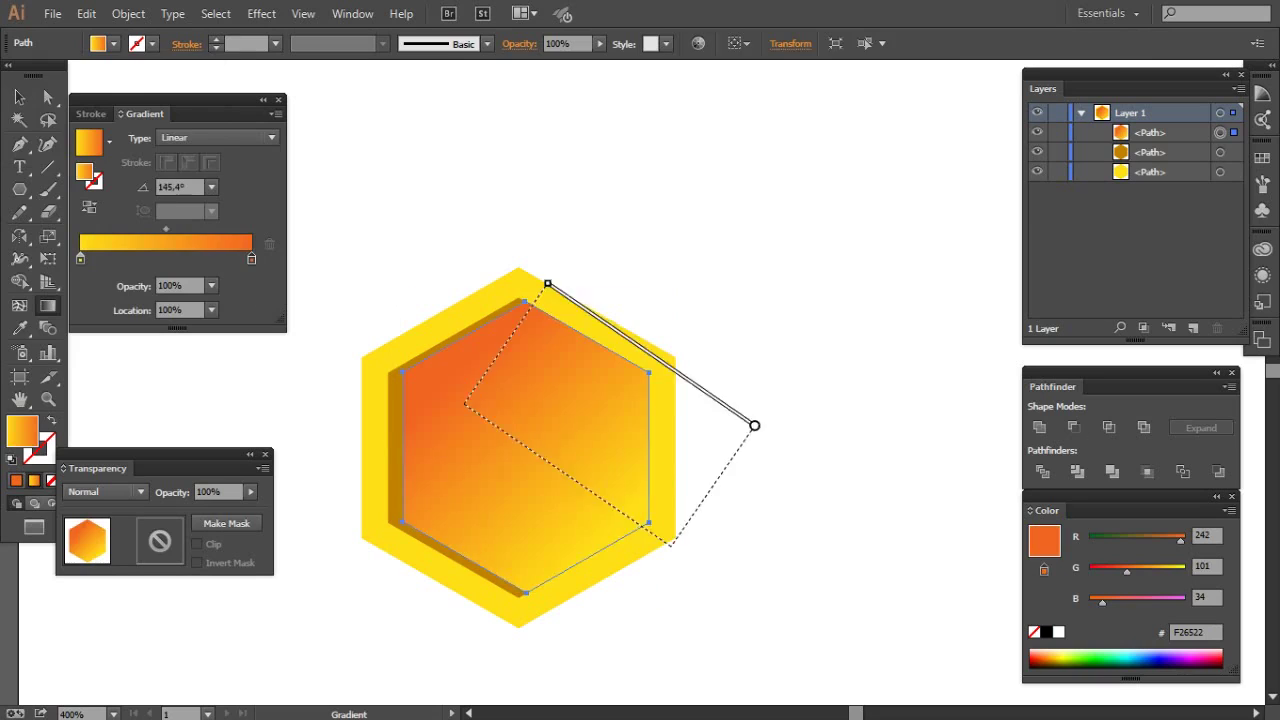
pyautogui.moveTo(614, 526); pyautogui.dragTo(457, 386)
pyautogui.press('v')
pyautogui.hotkey('ctrl', 'shift', 'a')
# - Recolour the lower hexagon copy dark brown 9E5804
pyautogui.click(394, 450)
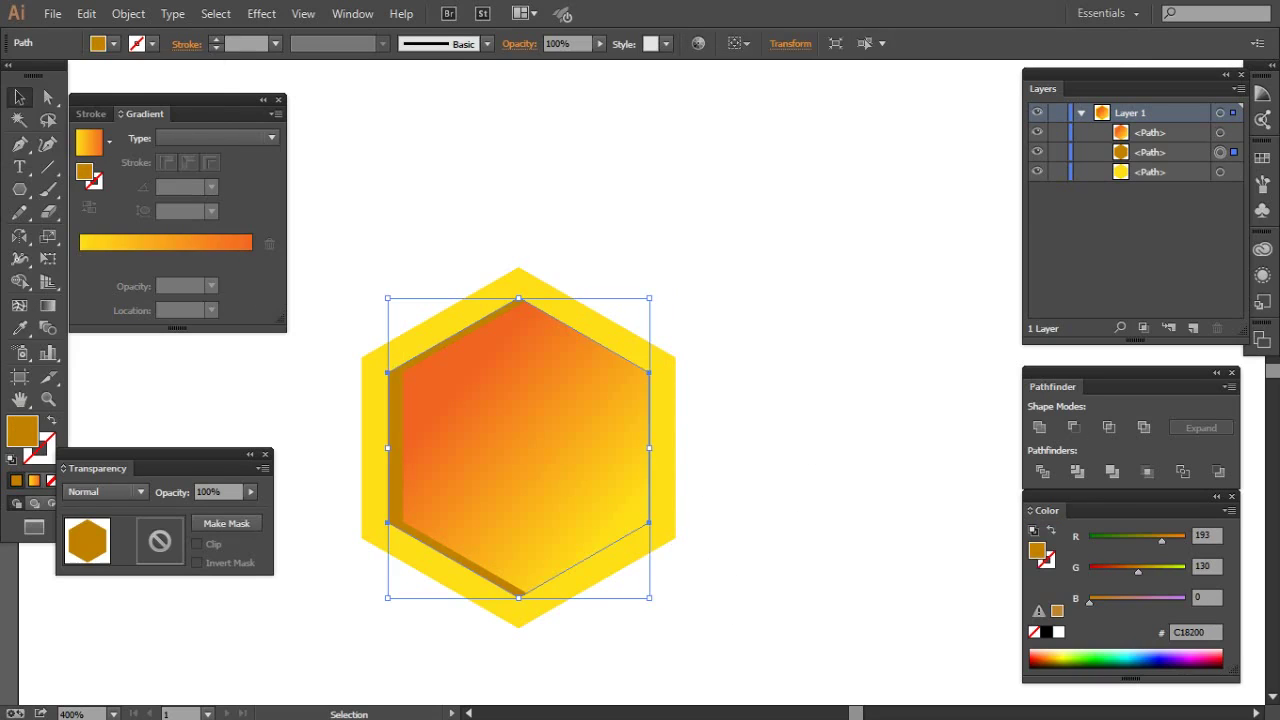
pyautogui.click(113, 43)
pyautogui.doubleClick(22, 430)
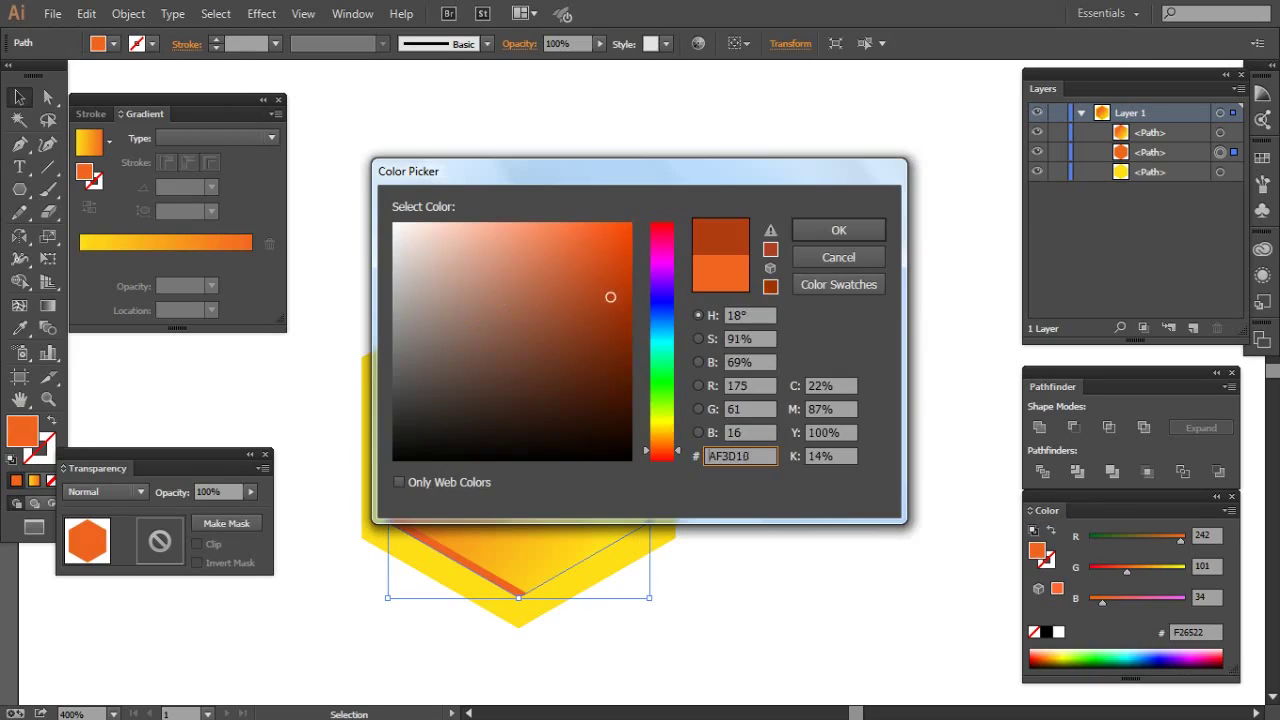
pyautogui.press('Return')
pyautogui.press('i')
pyautogui.click(370, 450)
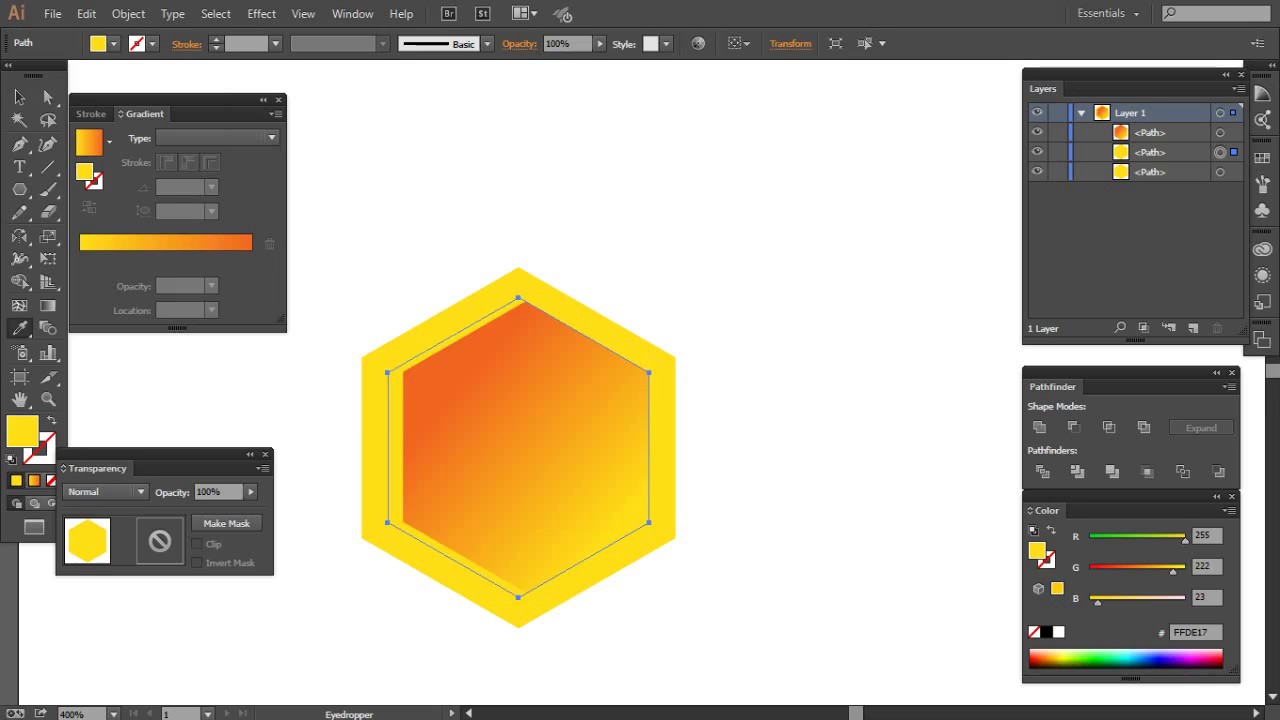
pyautogui.doubleClick(22, 430)
pyautogui.click(626, 263)
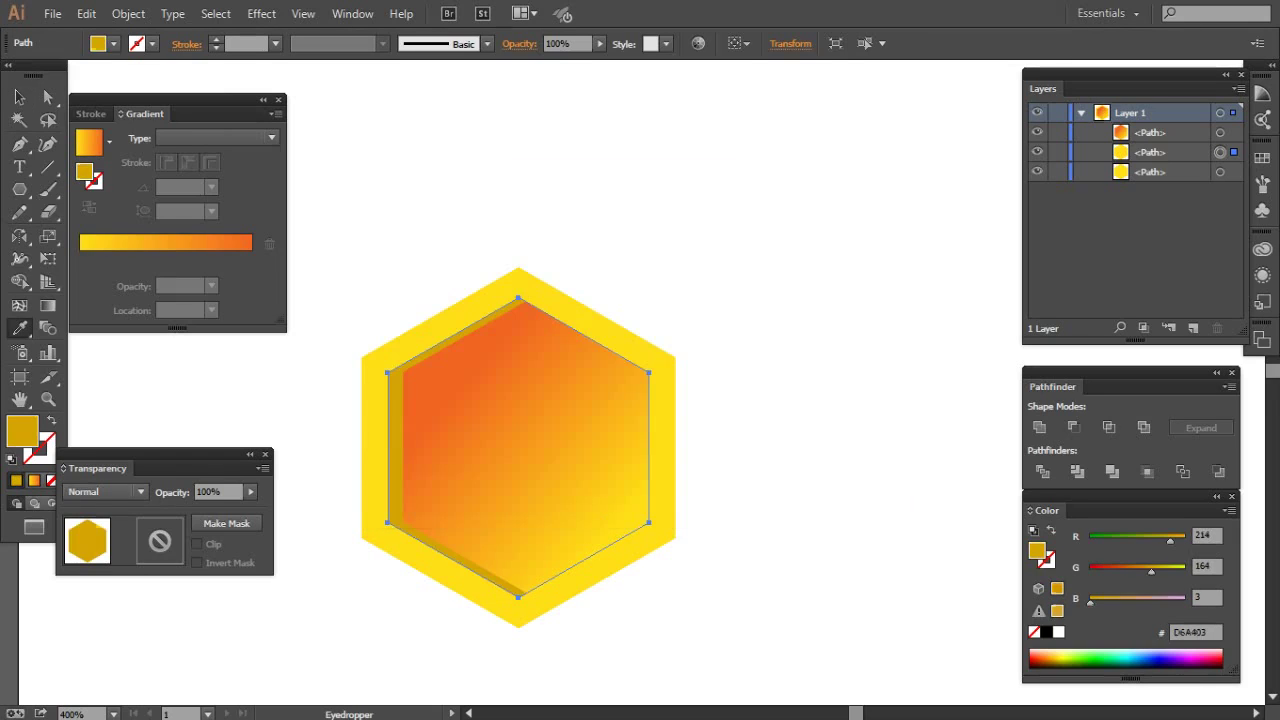
pyautogui.moveTo(662, 432); pyautogui.dragTo(662, 436)
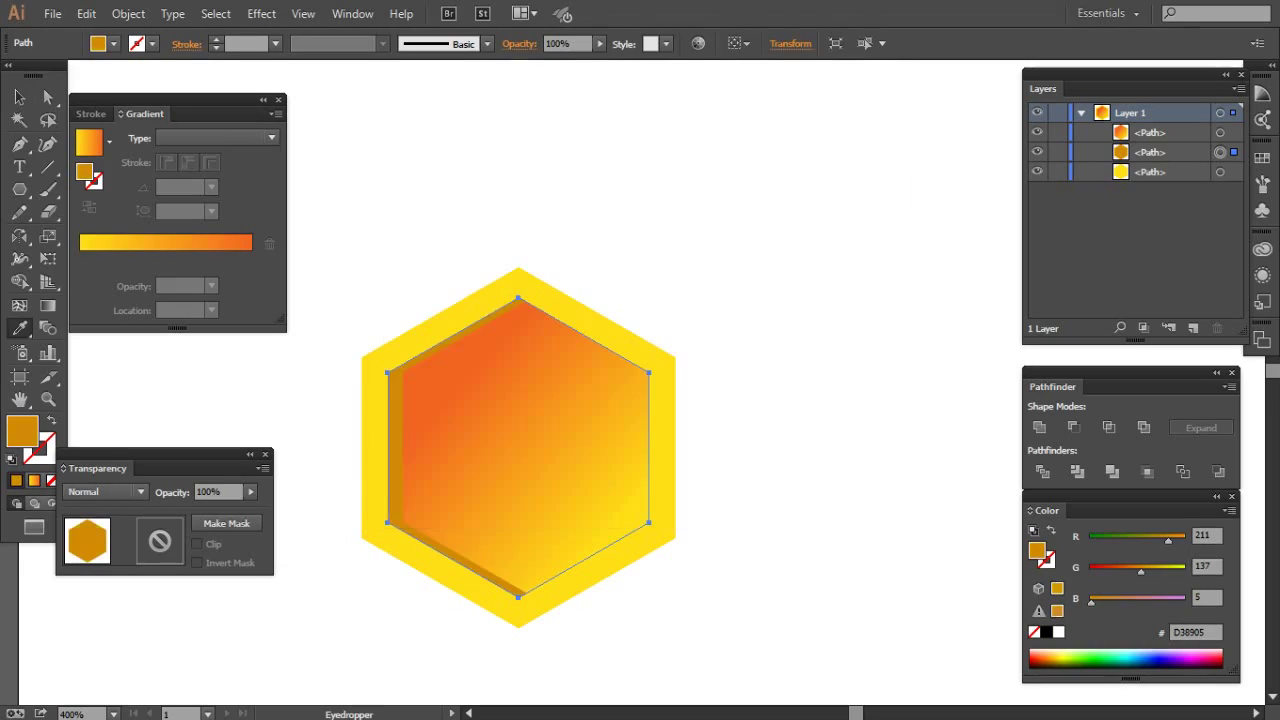
pyautogui.write('9E5804')
pyautogui.press('Return')
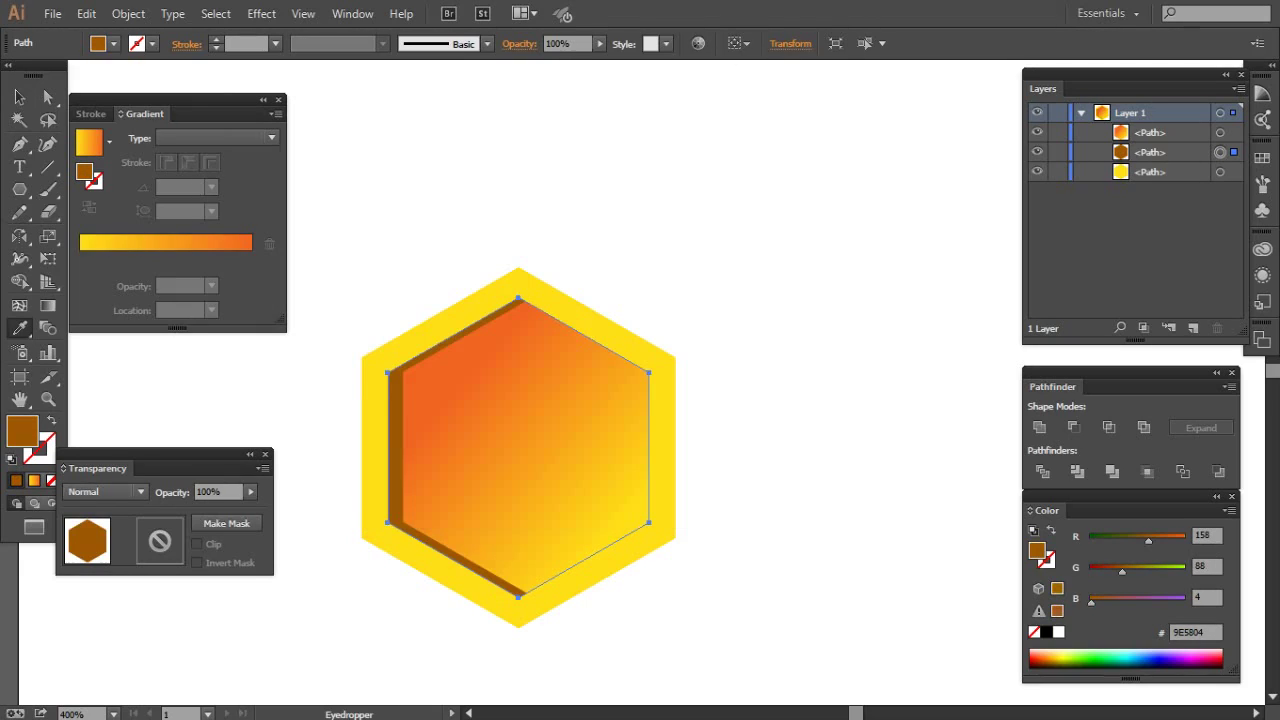
pyautogui.hotkey('ctrl', 'shift', 'a')
pyautogui.hotkey('ctrl', '-')
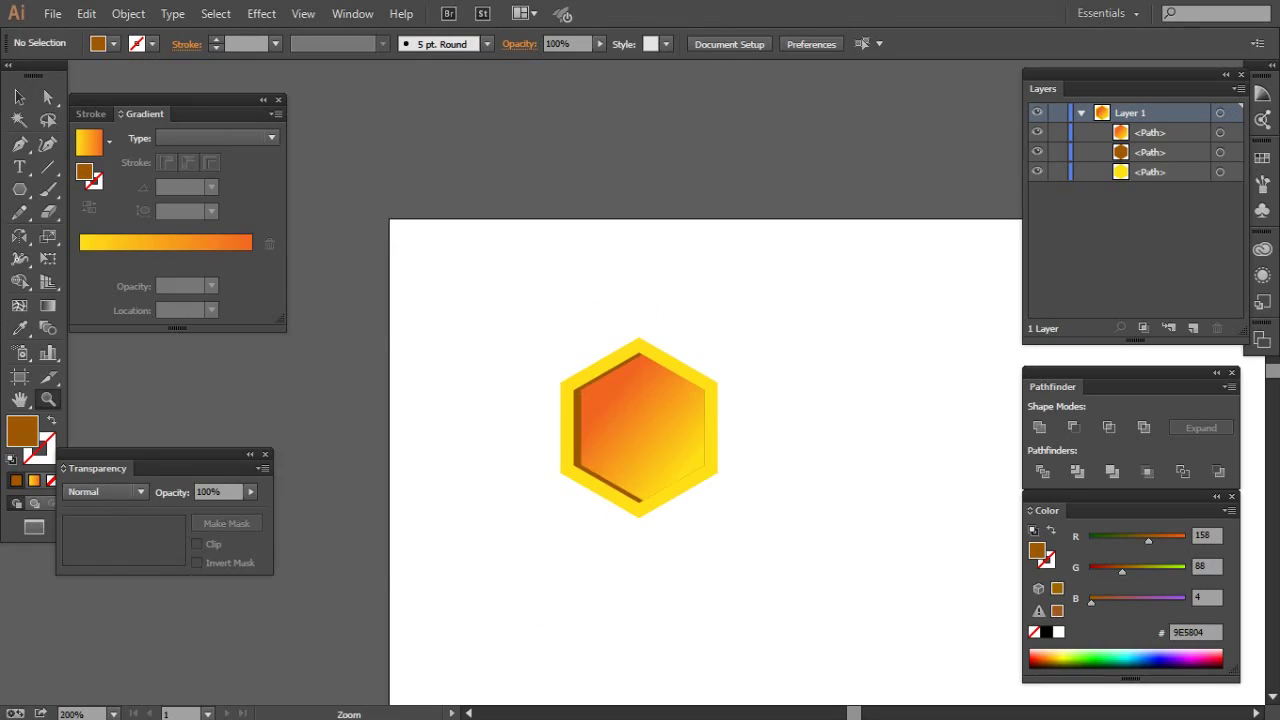
pyautogui.press('z')
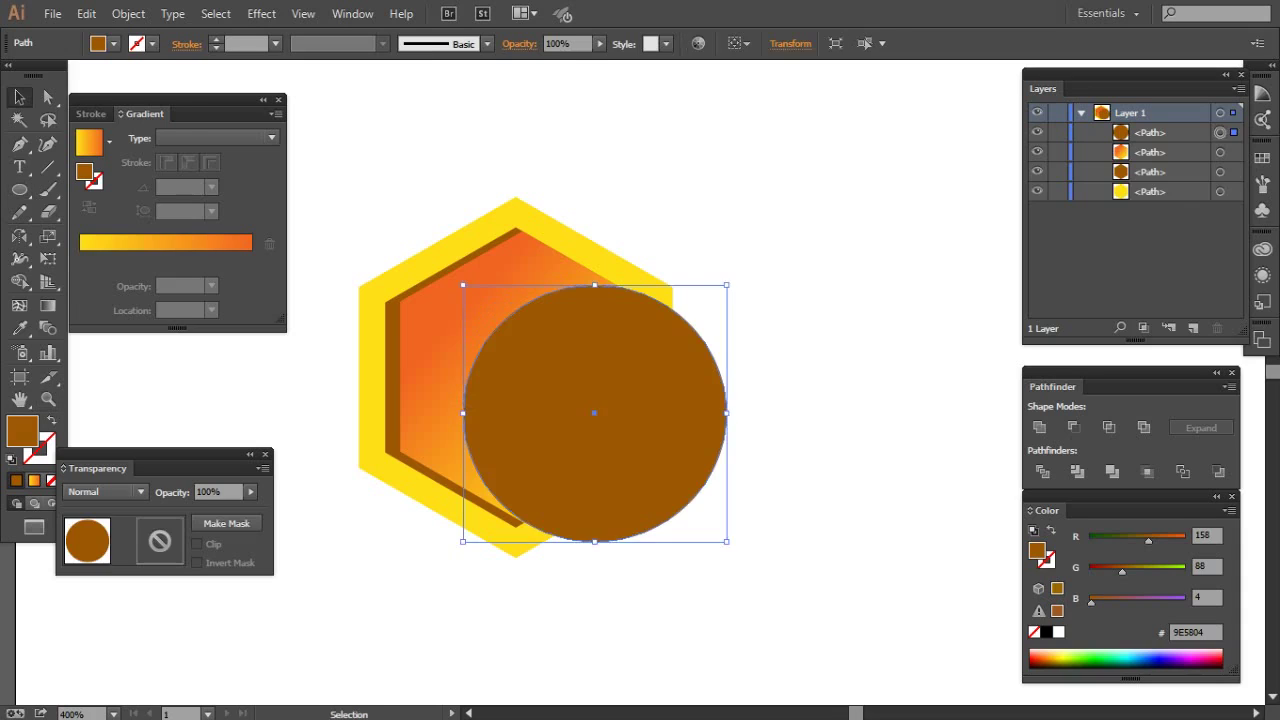
# - Intersect the circle with the hexagon and fill the result with a yellow-to-transparent gradient
pyautogui.hotkey('ctrl', 'f')
pyautogui.keyDown('shift'); pyautogui.click(600, 420); pyautogui.keyUp('shift')
pyautogui.click(1108, 427)
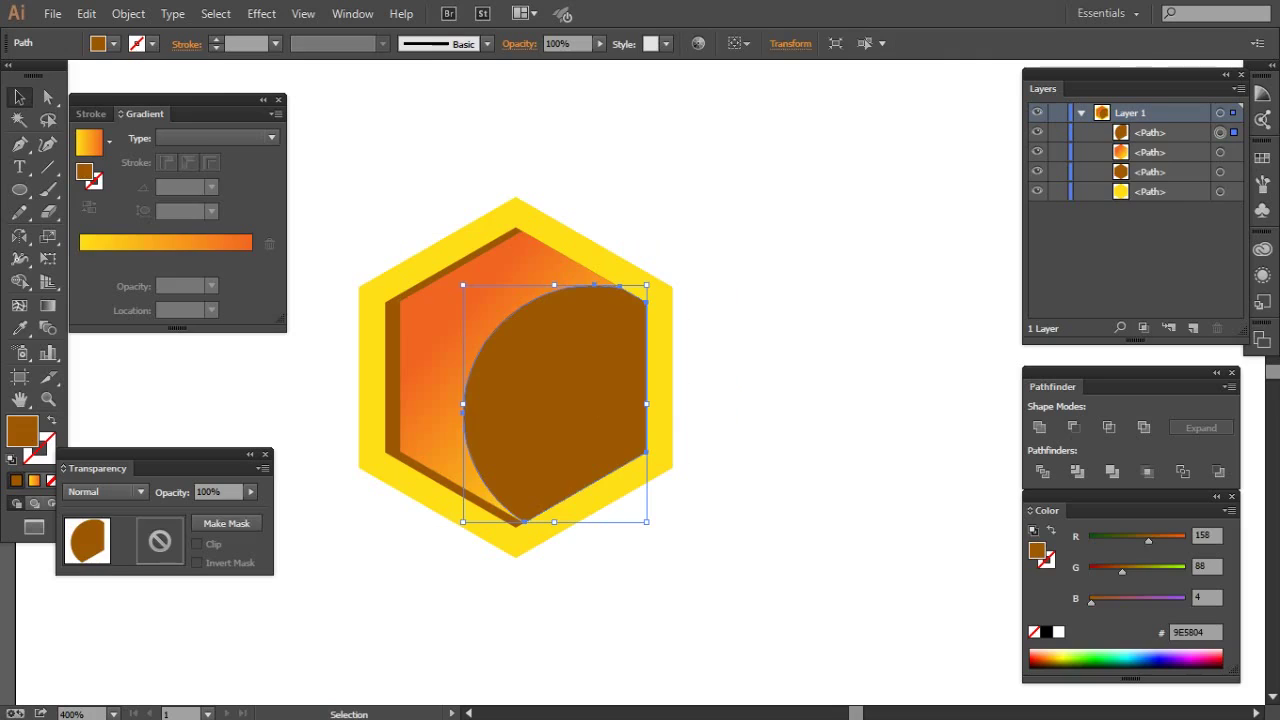
pyautogui.press('.')
pyautogui.click(114, 43)
pyautogui.click(39, 107)
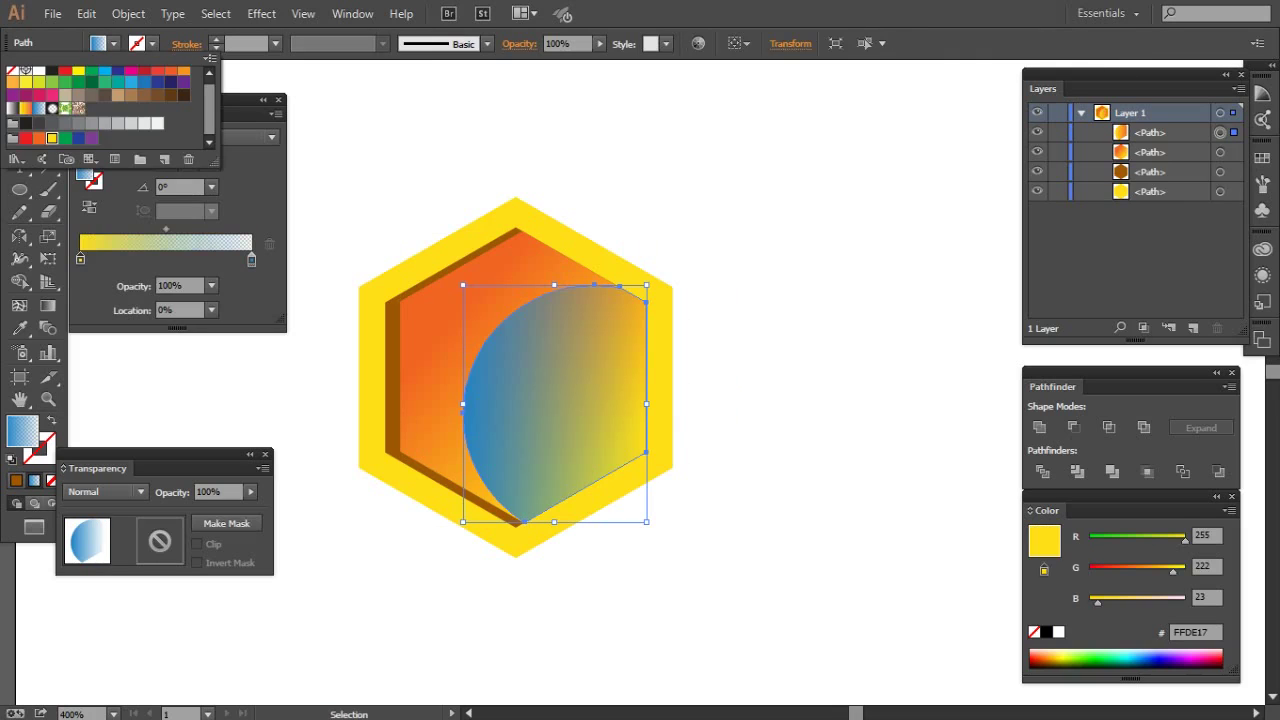
pyautogui.click(89, 141)
# - Drag the highlight gradient diagonally across the intersected shape
pyautogui.press('g')
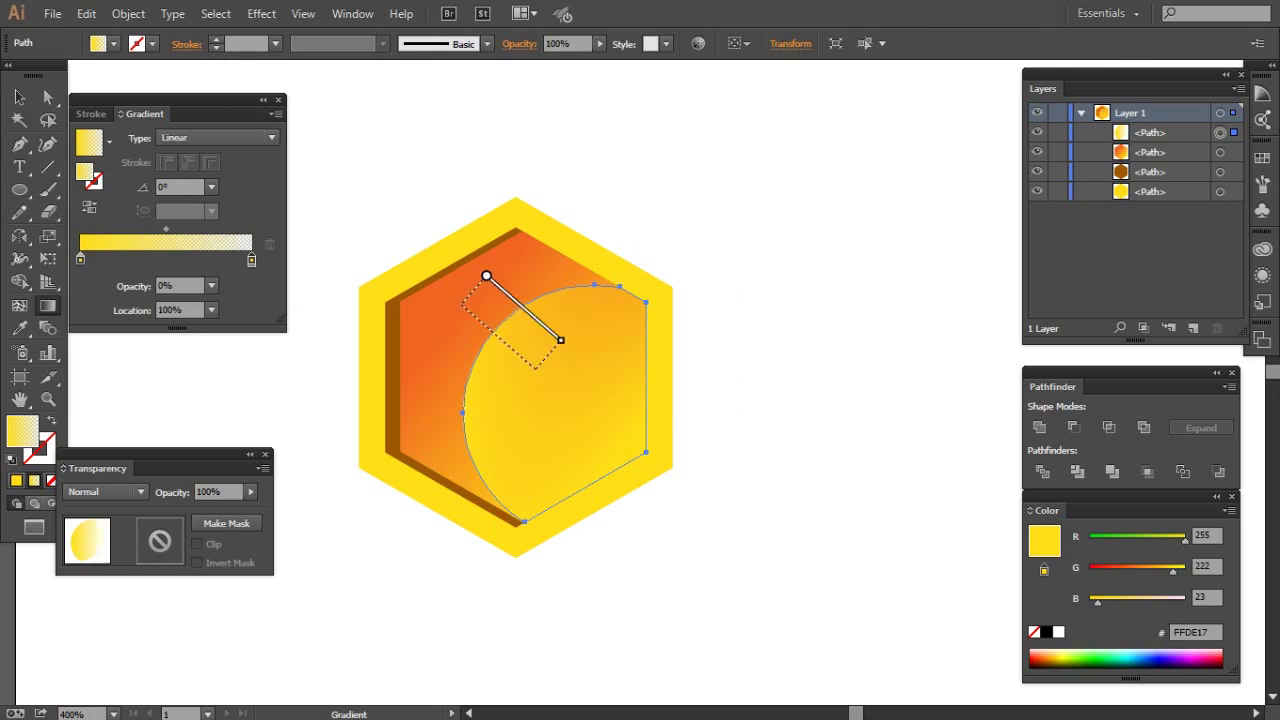
pyautogui.moveTo(533, 267); pyautogui.dragTo(598, 325)
pyautogui.moveTo(491, 323); pyautogui.dragTo(526, 363)
pyautogui.moveTo(474, 305); pyautogui.dragTo(537, 367)
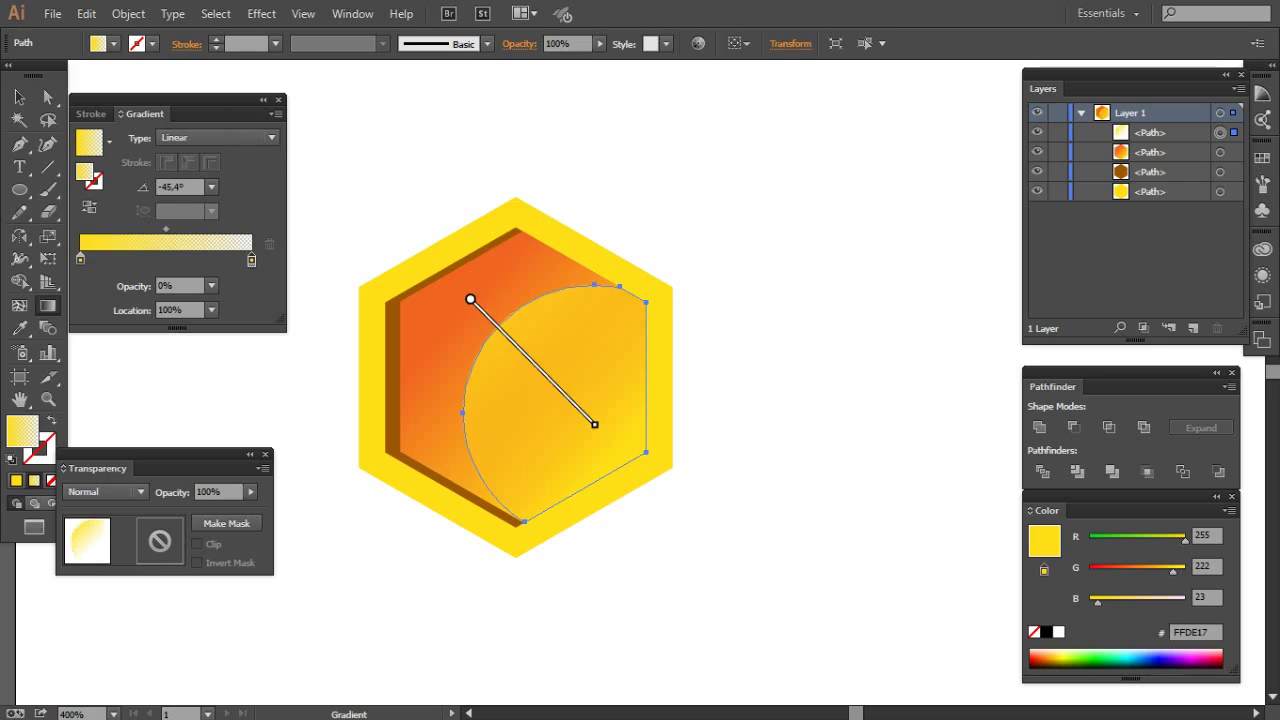
# - Redraw the hexagon's orange gradient and re-angle the highlight gradient
pyautogui.keyDown('ctrl'); pyautogui.click(430, 400); pyautogui.keyUp('ctrl')
pyautogui.moveTo(611, 454); pyautogui.dragTo(679, 330)
pyautogui.moveTo(537, 386)
pyautogui.mouseDown()
pyautogui.moveTo(734, 523)
pyautogui.moveTo(623, 449)
pyautogui.mouseUp()
pyautogui.keyDown('ctrl'); pyautogui.click(530, 380); pyautogui.keyUp('ctrl')
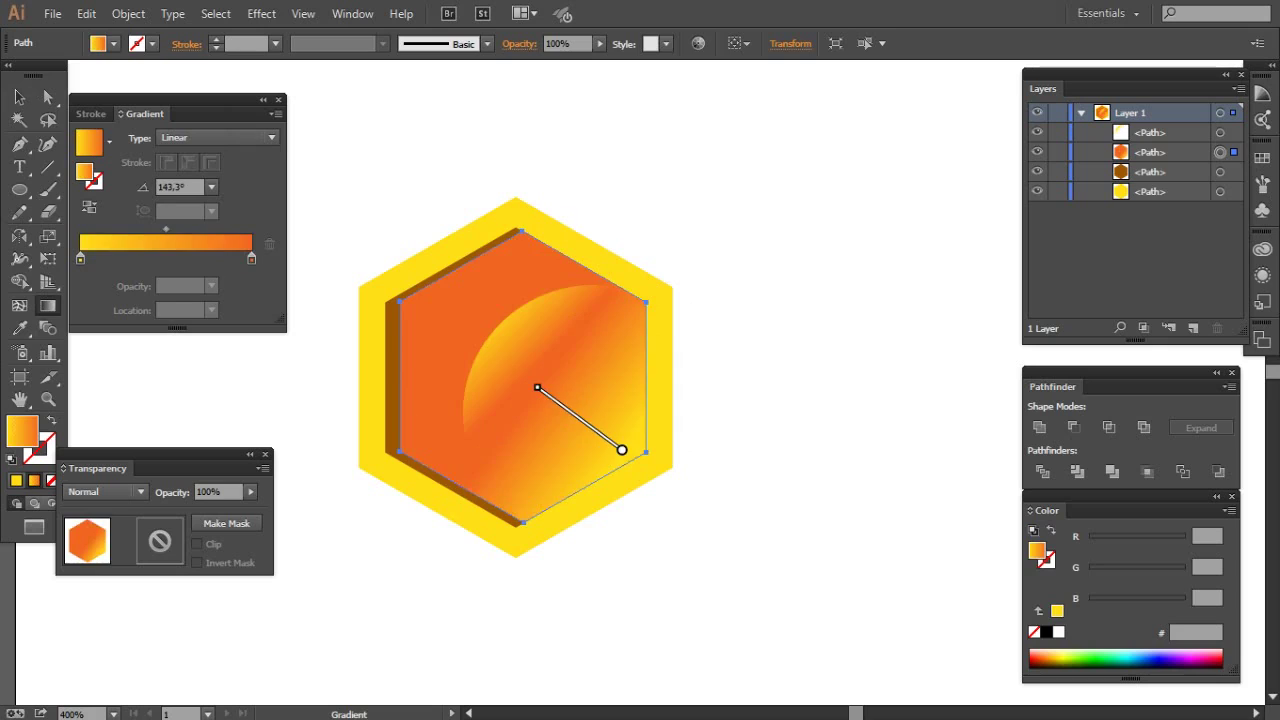
pyautogui.moveTo(540, 280); pyautogui.dragTo(611, 383)
pyautogui.moveTo(489, 329); pyautogui.dragTo(611, 434)
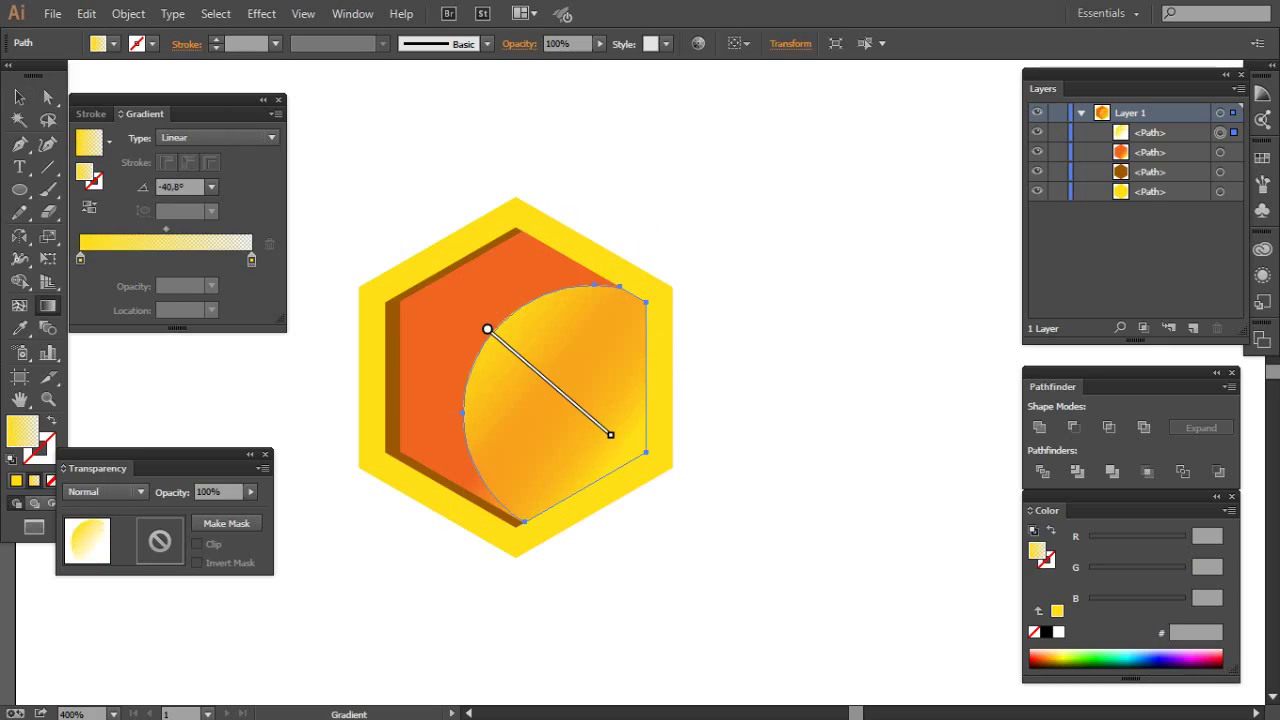
pyautogui.moveTo(466, 290); pyautogui.dragTo(554, 382)
pyautogui.moveTo(565, 287); pyautogui.dragTo(512, 338)
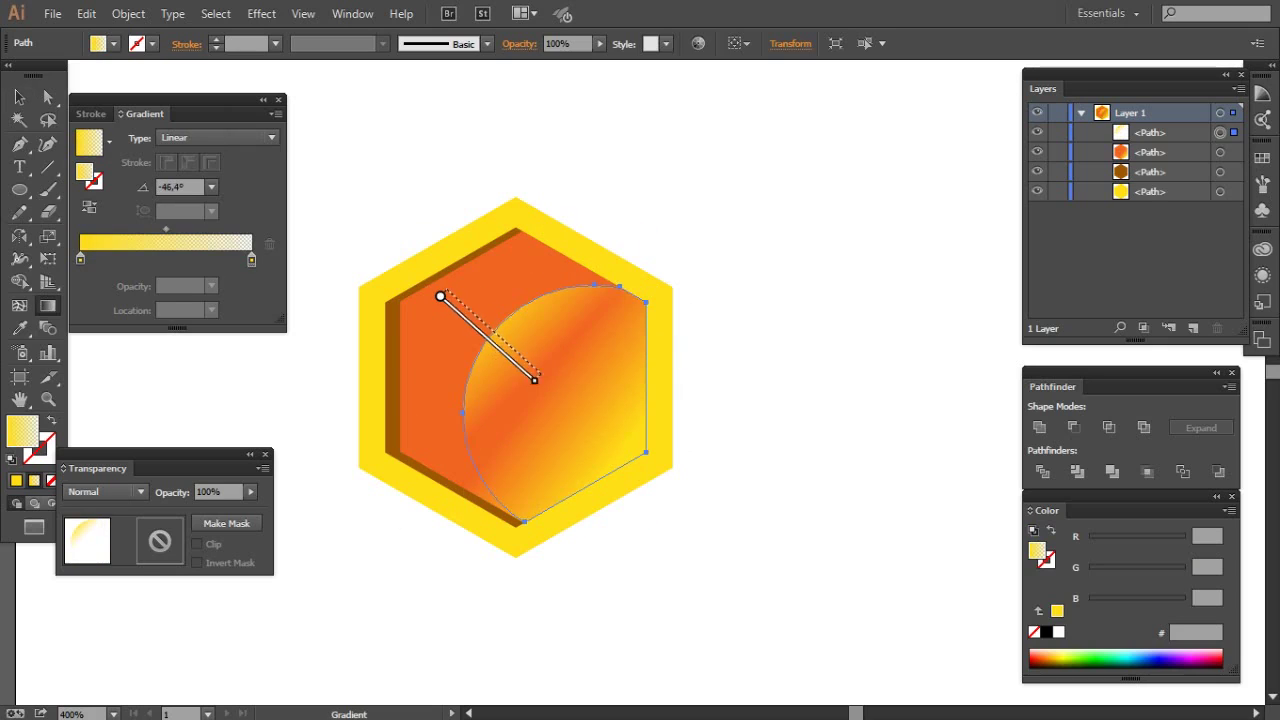
pyautogui.moveTo(537, 379); pyautogui.dragTo(562, 393)
# - Try a radial yellow gradient on the highlight and reshape it diagonally
pyautogui.click(114, 43)
pyautogui.click(53, 108)
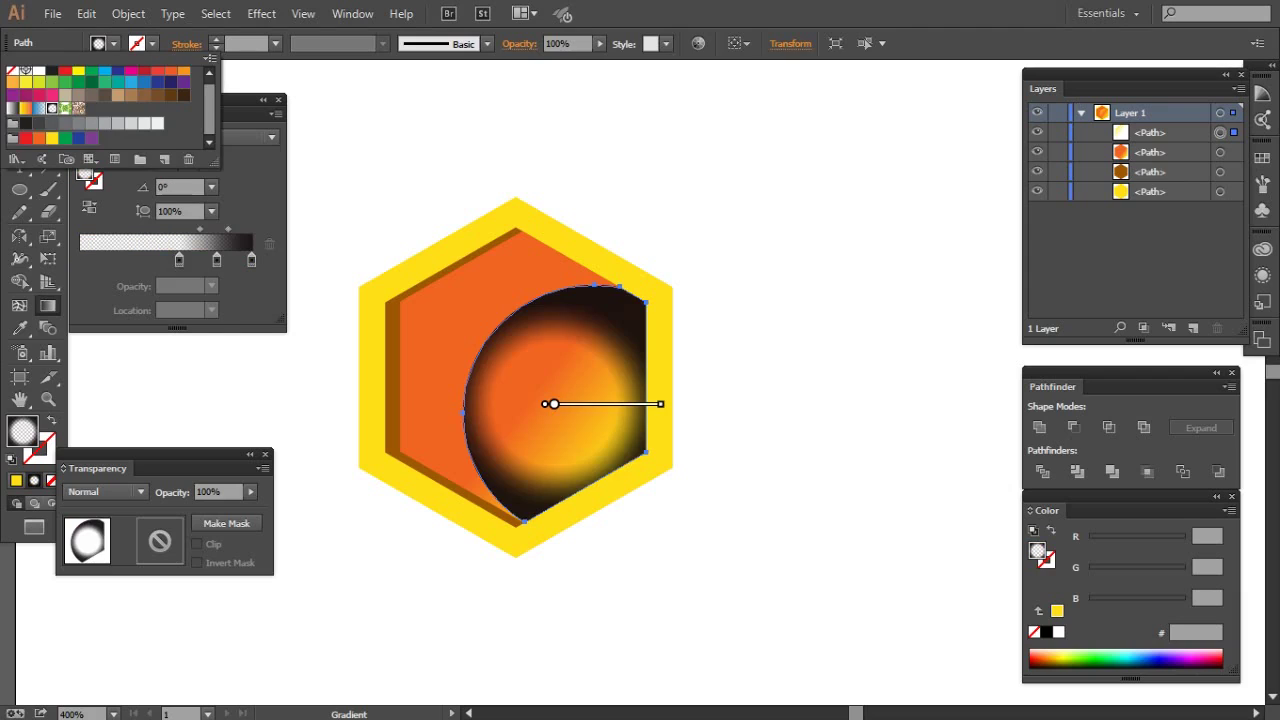
pyautogui.click(216, 260)
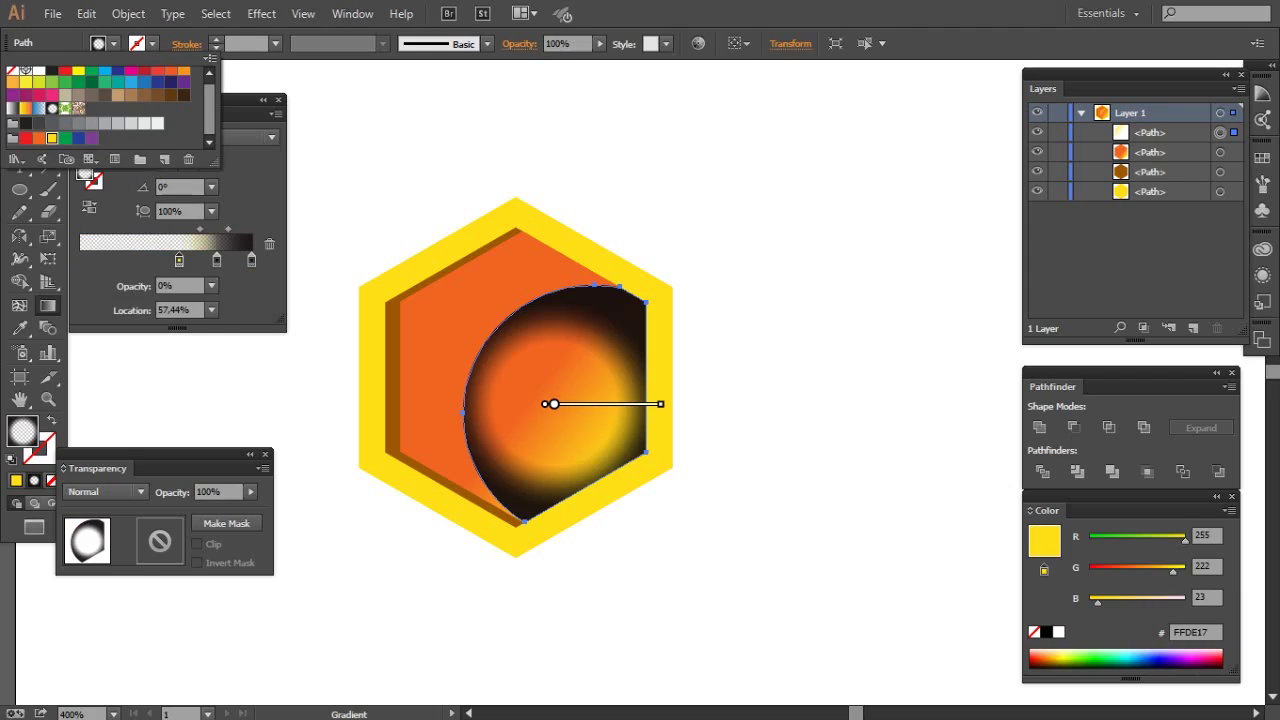
pyautogui.click(52, 138)
pyautogui.moveTo(503, 251); pyautogui.dragTo(697, 562)
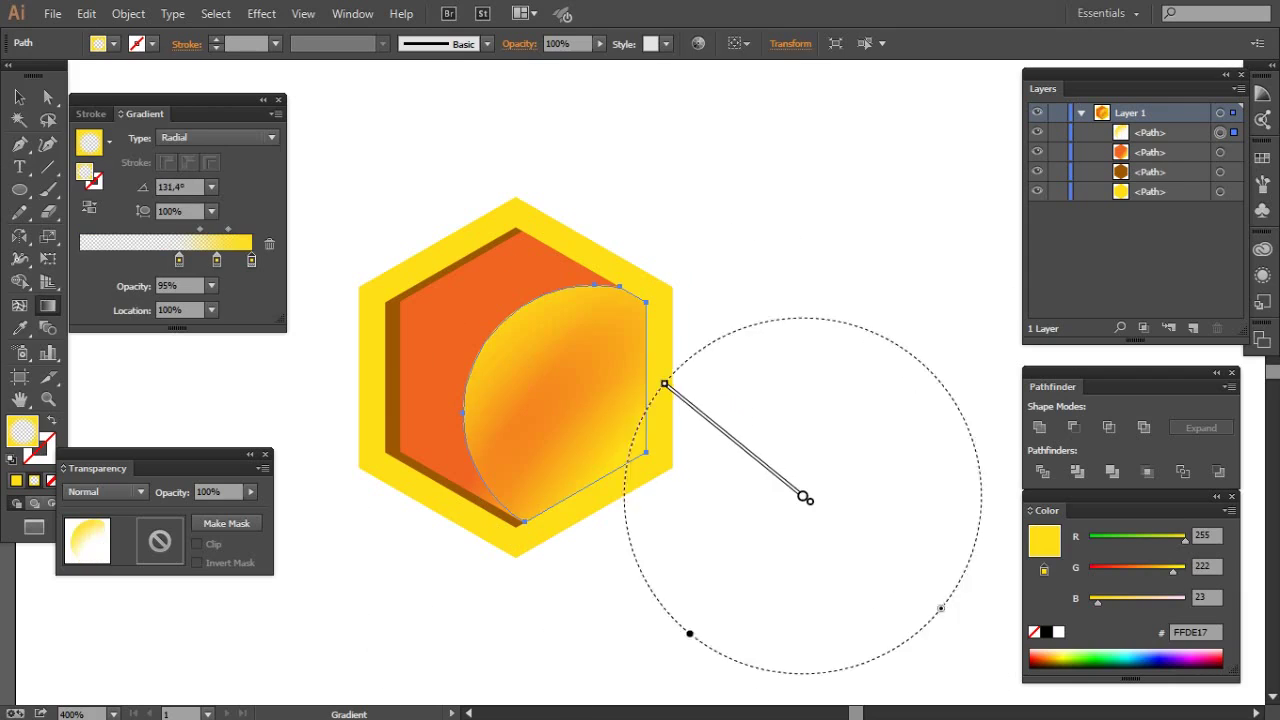
pyautogui.moveTo(544, 278); pyautogui.dragTo(660, 397)
pyautogui.moveTo(391, 220); pyautogui.dragTo(634, 491)
pyautogui.moveTo(580, 277); pyautogui.dragTo(677, 374)
pyautogui.moveTo(461, 300); pyautogui.dragTo(594, 444)
pyautogui.press('v')
pyautogui.hotkey('ctrl', 'shift', 'a')
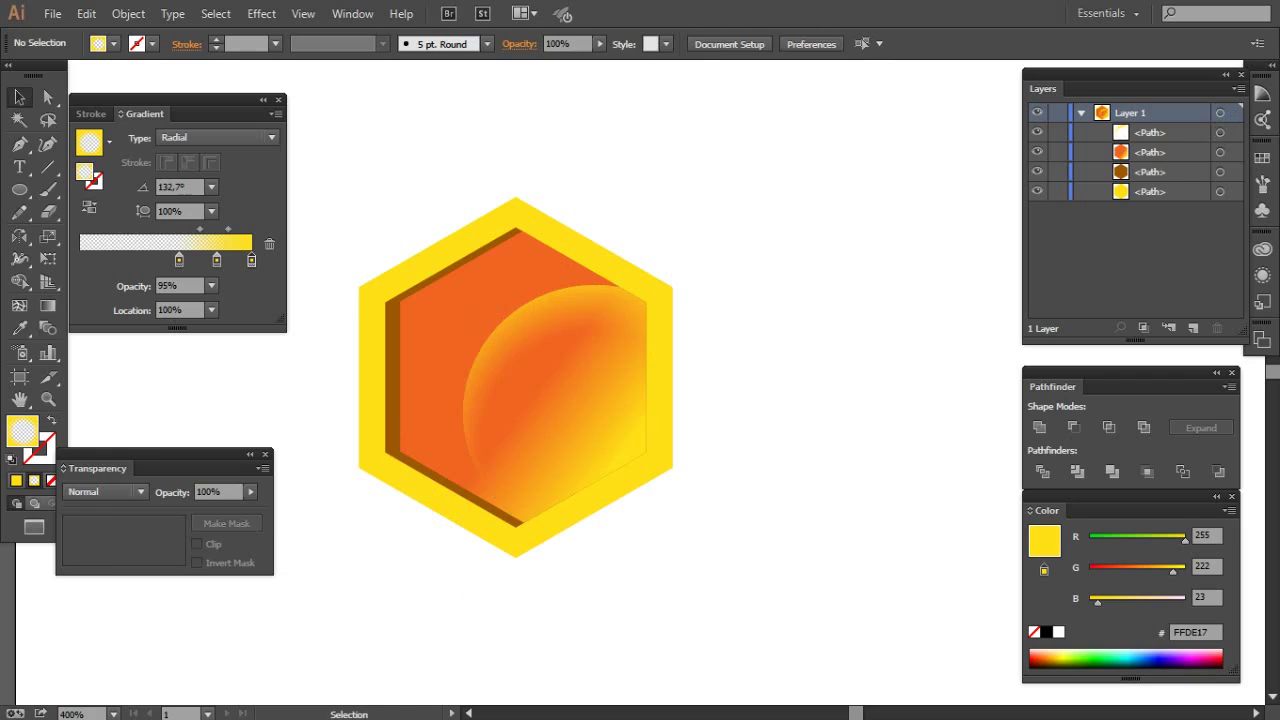
# - Switch the highlight back to a linear gradient angled diagonally at 138,5°
pyautogui.click(560, 400)
pyautogui.click(215, 137)
pyautogui.click(180, 152)
pyautogui.press('g')
pyautogui.moveTo(457, 297); pyautogui.dragTo(554, 383)
pyautogui.moveTo(440, 266); pyautogui.dragTo(526, 354)
pyautogui.moveTo(566, 397); pyautogui.dragTo(620, 443)
pyautogui.moveTo(522, 360)
pyautogui.mouseDown()
pyautogui.moveTo(627, 450)
pyautogui.moveTo(603, 328)
pyautogui.mouseUp()
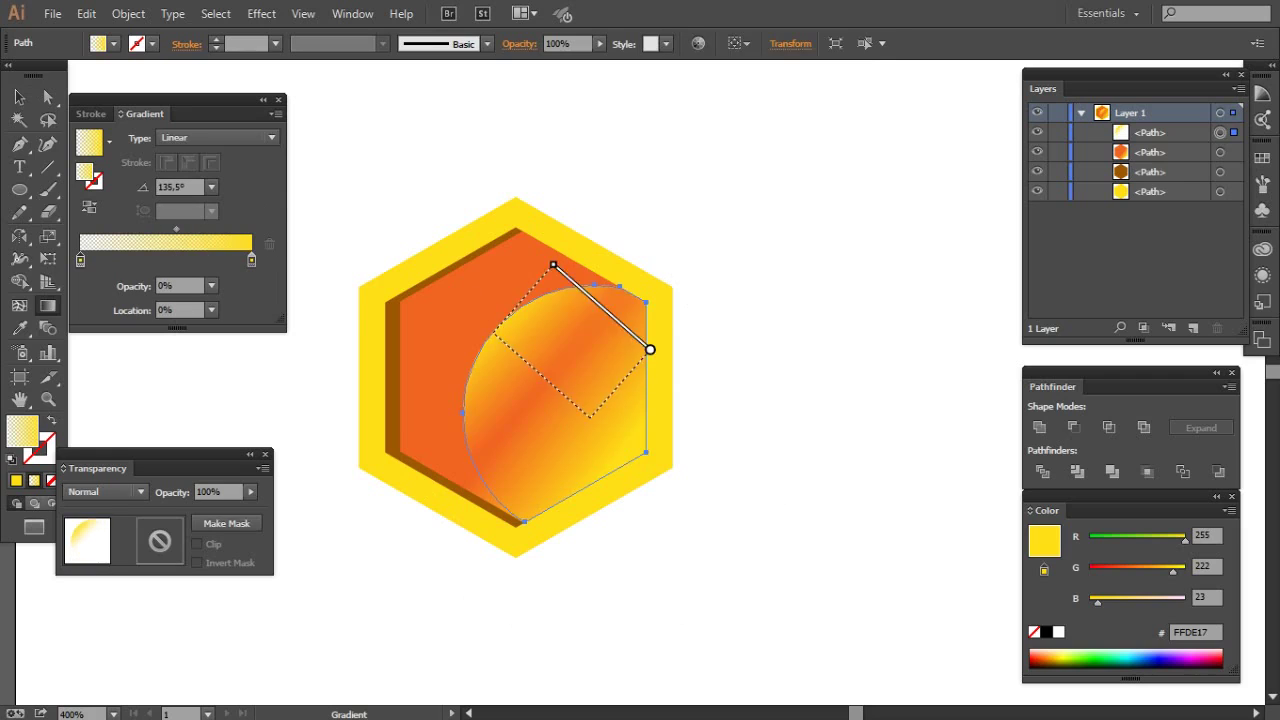
pyautogui.press('v')
pyautogui.hotkey('ctrl', 'shift', 'a')
# - Check the artboard and set the fill colour to white
pyautogui.hotkey('ctrl', '-')
pyautogui.hotkey('ctrl', '+')
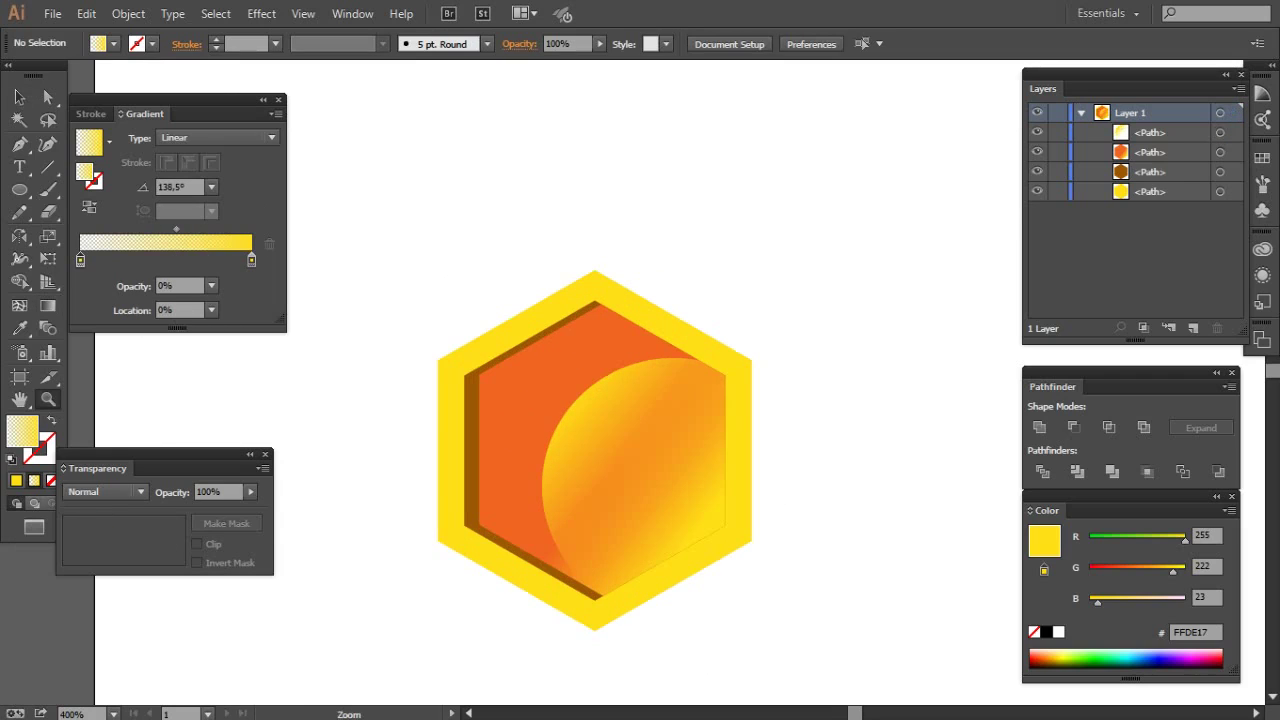
pyautogui.click(114, 43)
pyautogui.click(38, 70)
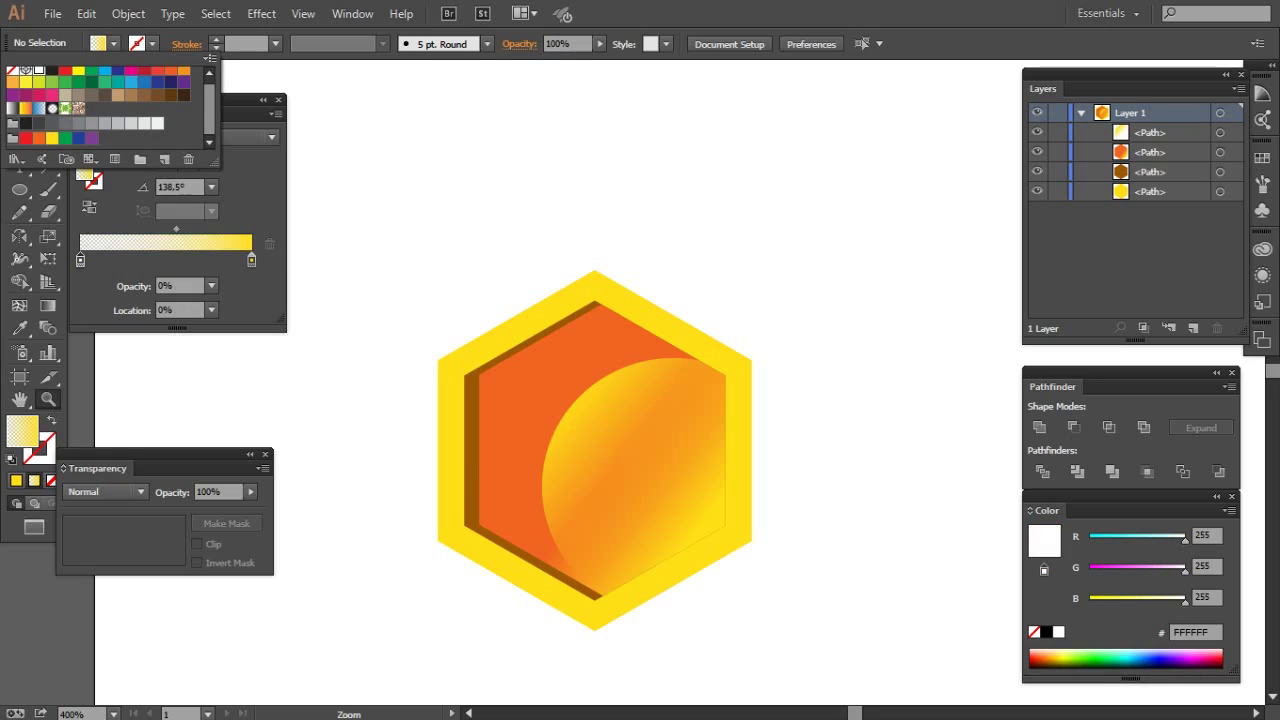
# - Draw a small tilted white-gradient highlight ellipse on the hexagon's left side
pyautogui.press('Escape')
pyautogui.moveTo(518, 380); pyautogui.dragTo(540, 425)
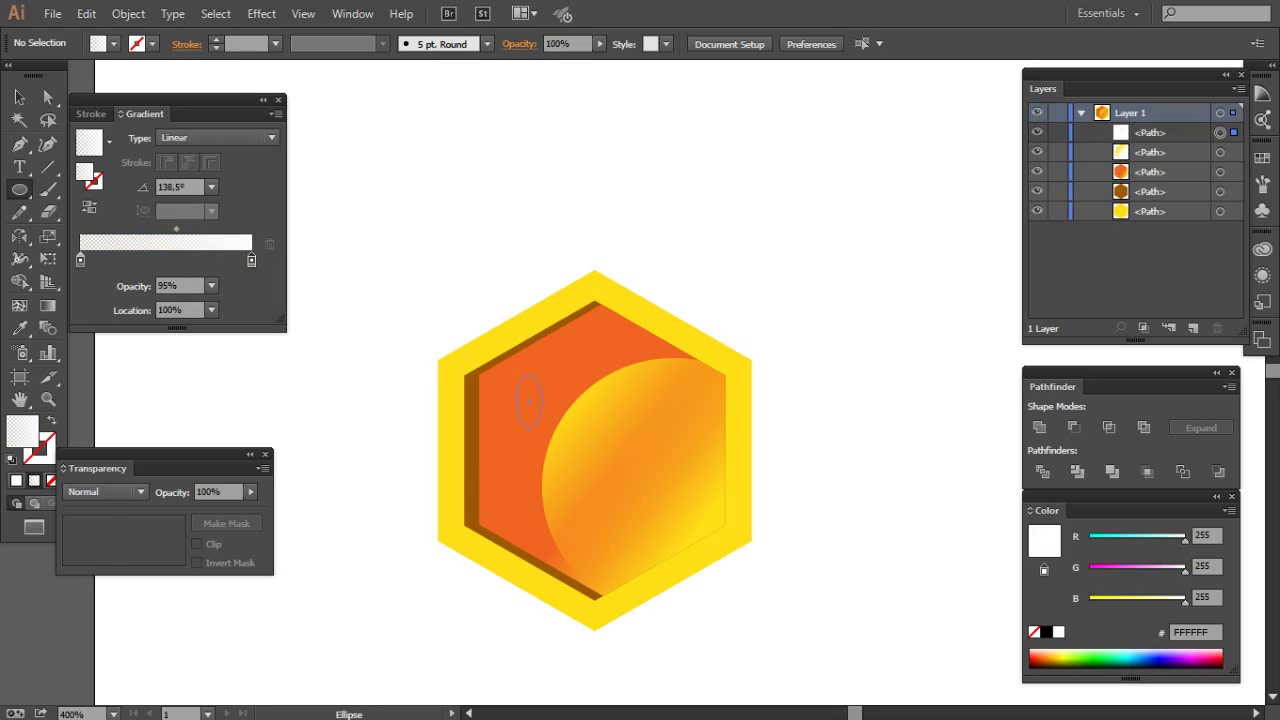
pyautogui.press('g')
pyautogui.moveTo(516, 372)
pyautogui.mouseDown()
pyautogui.moveTo(531, 405)
pyautogui.moveTo(549, 400)
pyautogui.mouseUp()
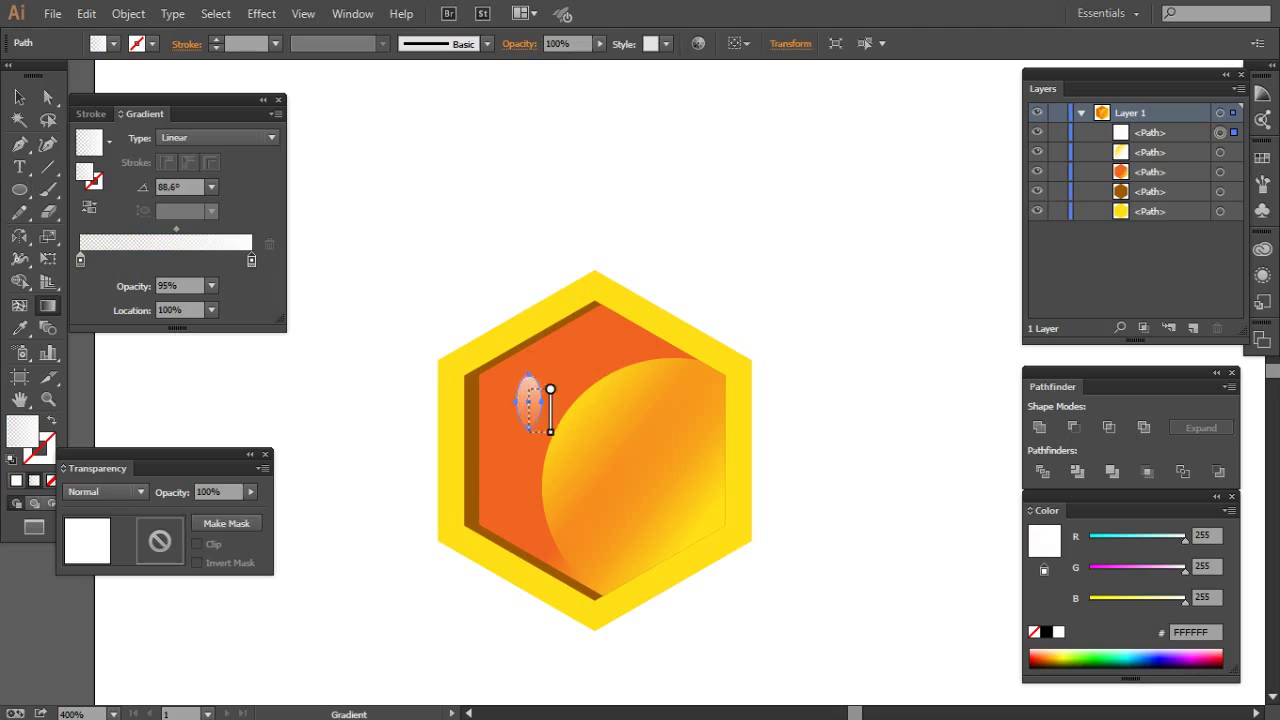
pyautogui.press('e')
pyautogui.press('v')
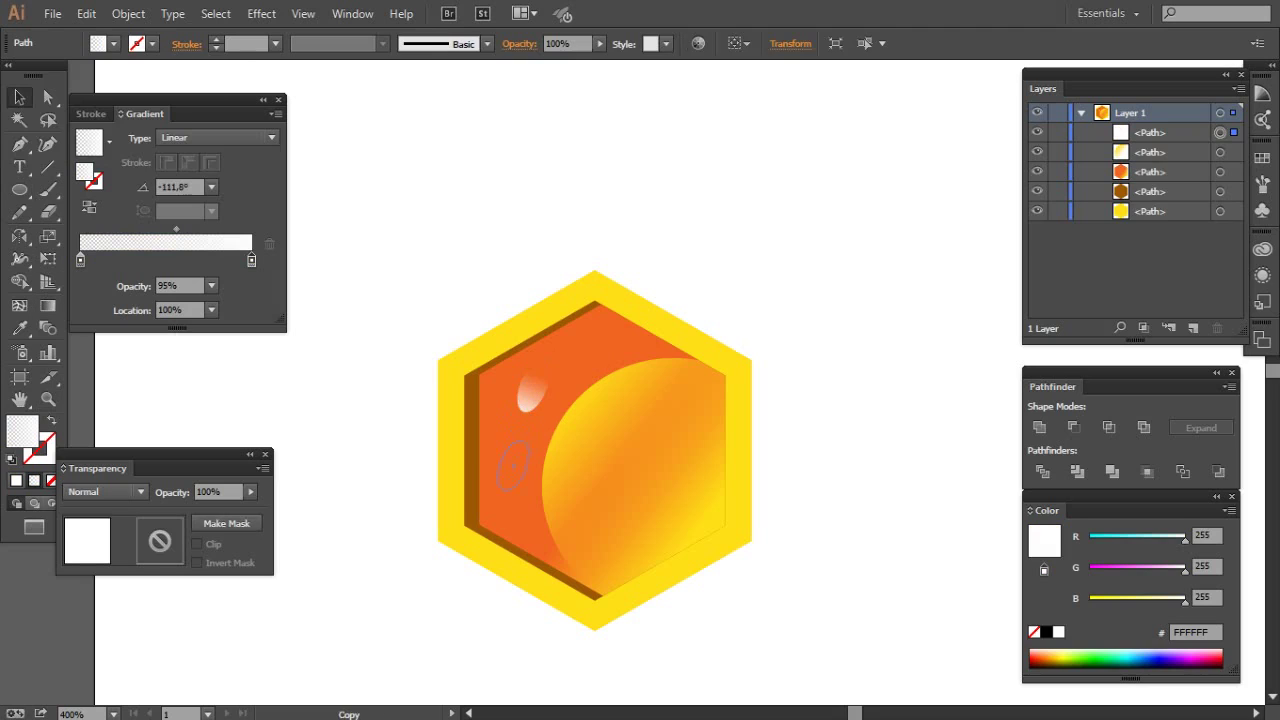
# - Duplicate the highlight ellipse and reverse the copy's gradient direction
pyautogui.hotkey('ctrl', 'f')
pyautogui.press('e')
pyautogui.hotkey('ctrl', '+')
pyautogui.press('g')
pyautogui.moveTo(609, 527)
pyautogui.mouseDown()
pyautogui.moveTo(612, 407)
pyautogui.moveTo(611, 462)
pyautogui.mouseUp()
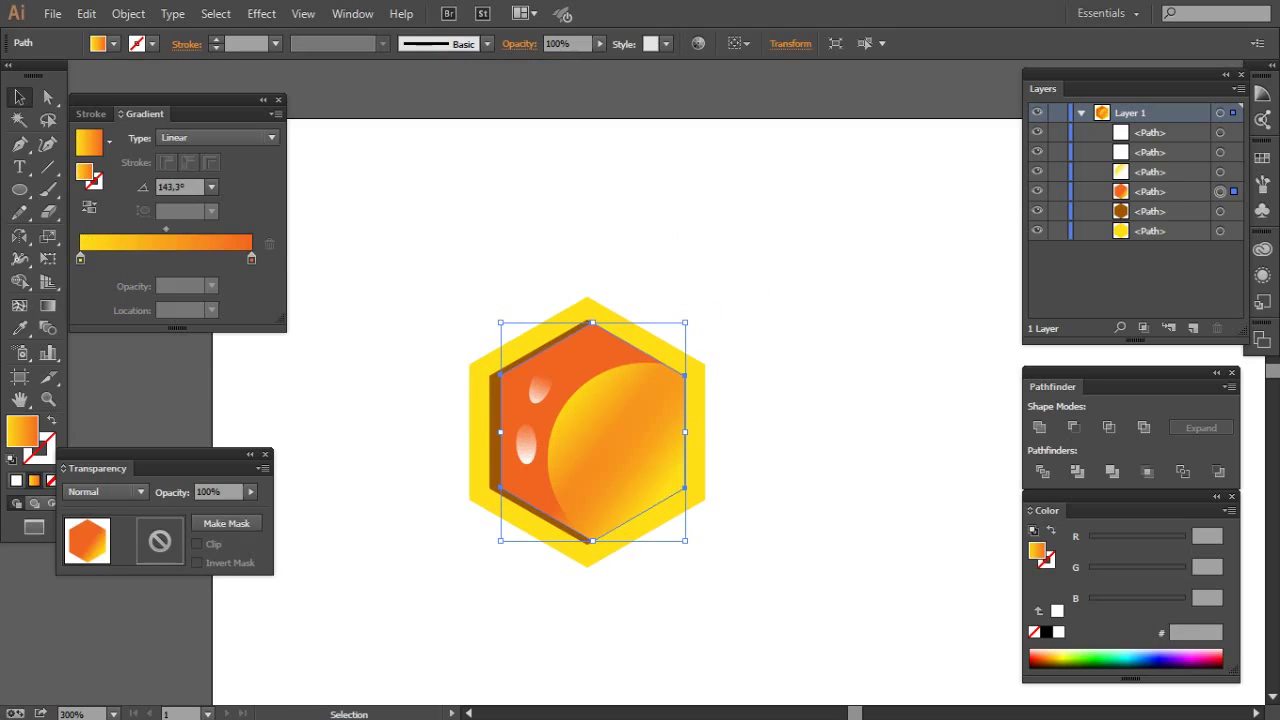
# - Make the hexagon gradient's yellow stop more orange by setting G to 95
pyautogui.click(80, 259)
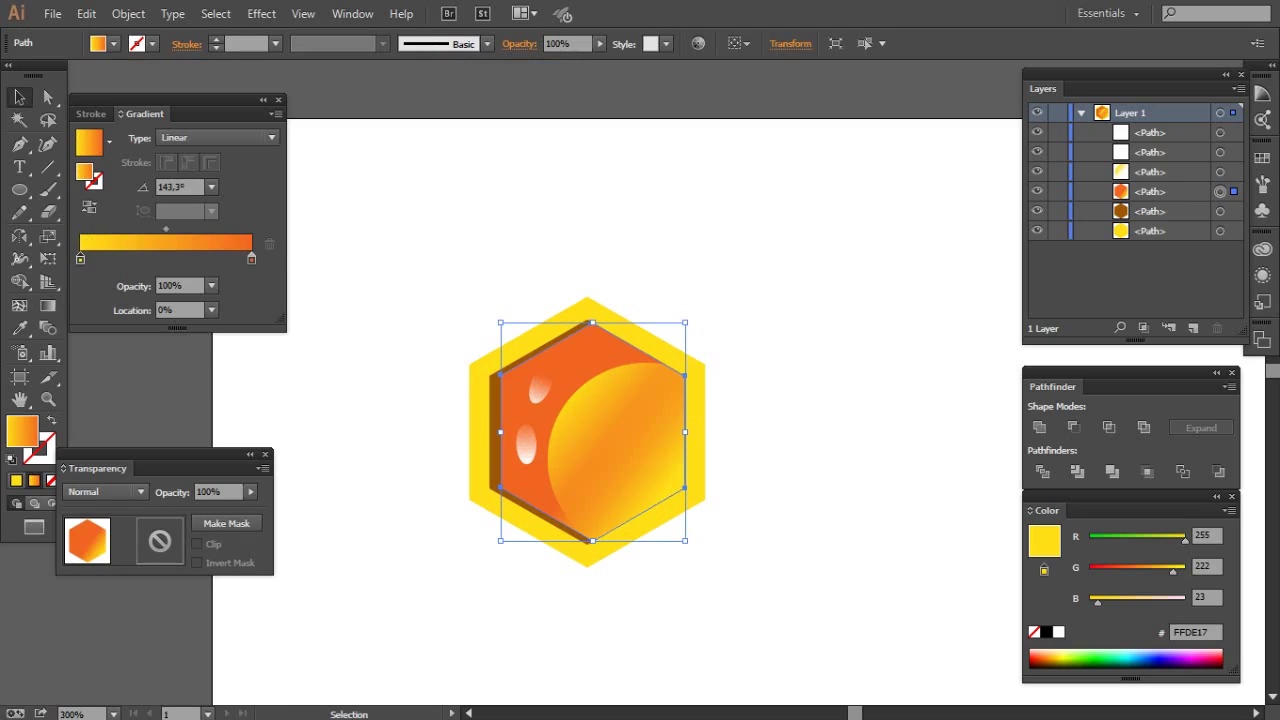
pyautogui.moveTo(1163, 571); pyautogui.dragTo(1151, 571)
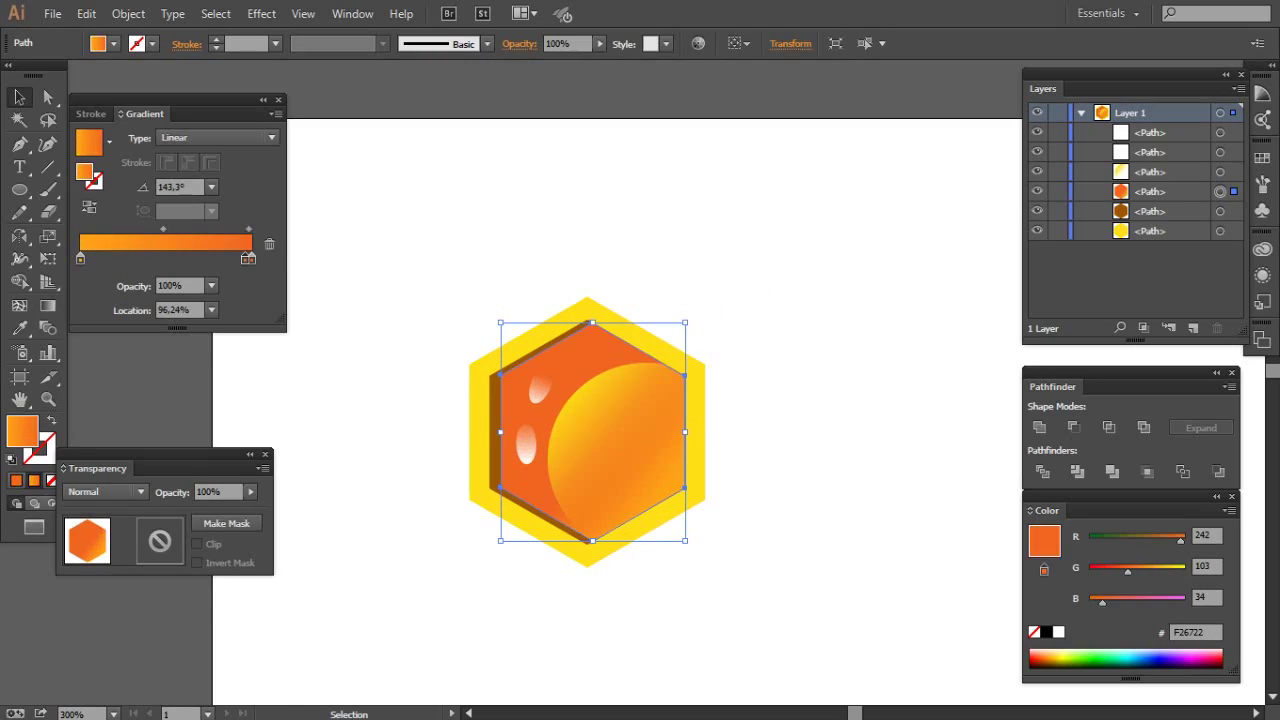
pyautogui.write('95')
pyautogui.press('Return')
pyautogui.hotkey('ctrl', 'shift', 'a')
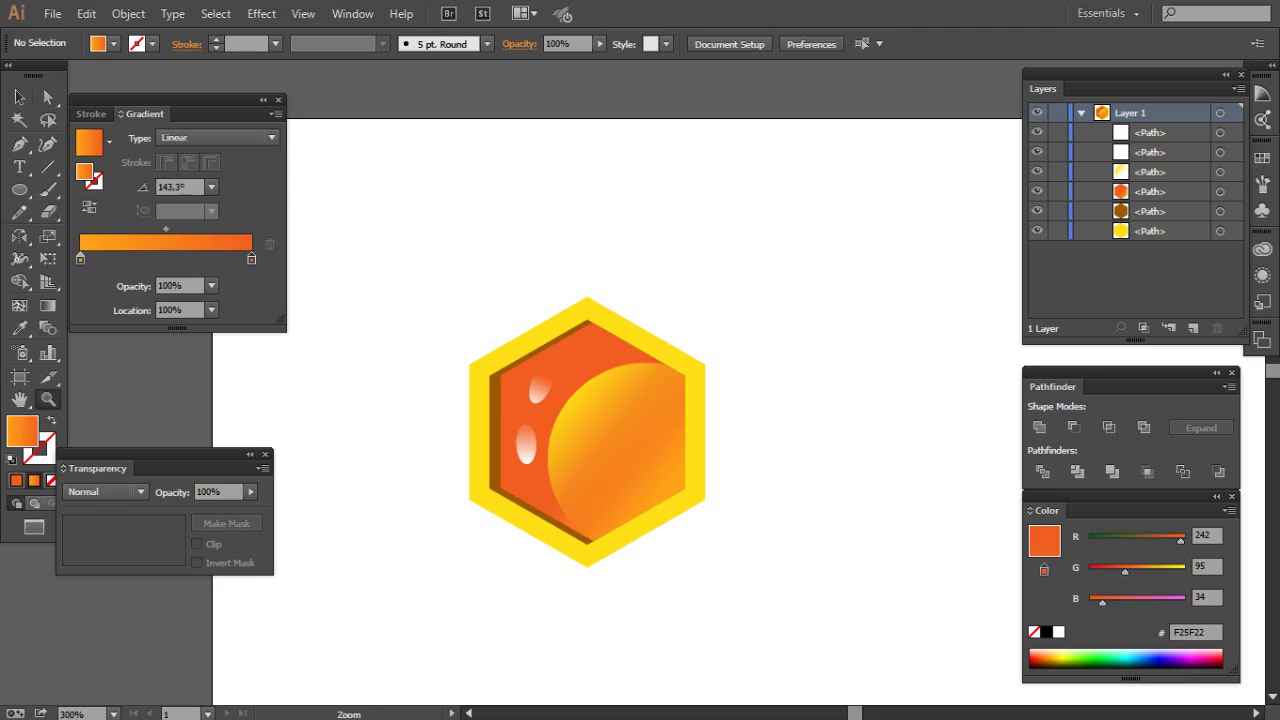
# - Draw a third small highlight ellipse inside the hexagon and select the whole cell
pyautogui.hotkey('ctrl', '+')
pyautogui.press('k')
pyautogui.click(652, 408)
pyautogui.press('Return')
pyautogui.press('l')
pyautogui.moveTo(520, 390); pyautogui.dragTo(540, 420)
pyautogui.press('e')
pyautogui.press('v')
pyautogui.hotkey('ctrl', '-')
pyautogui.hotkey('ctrl', '-')
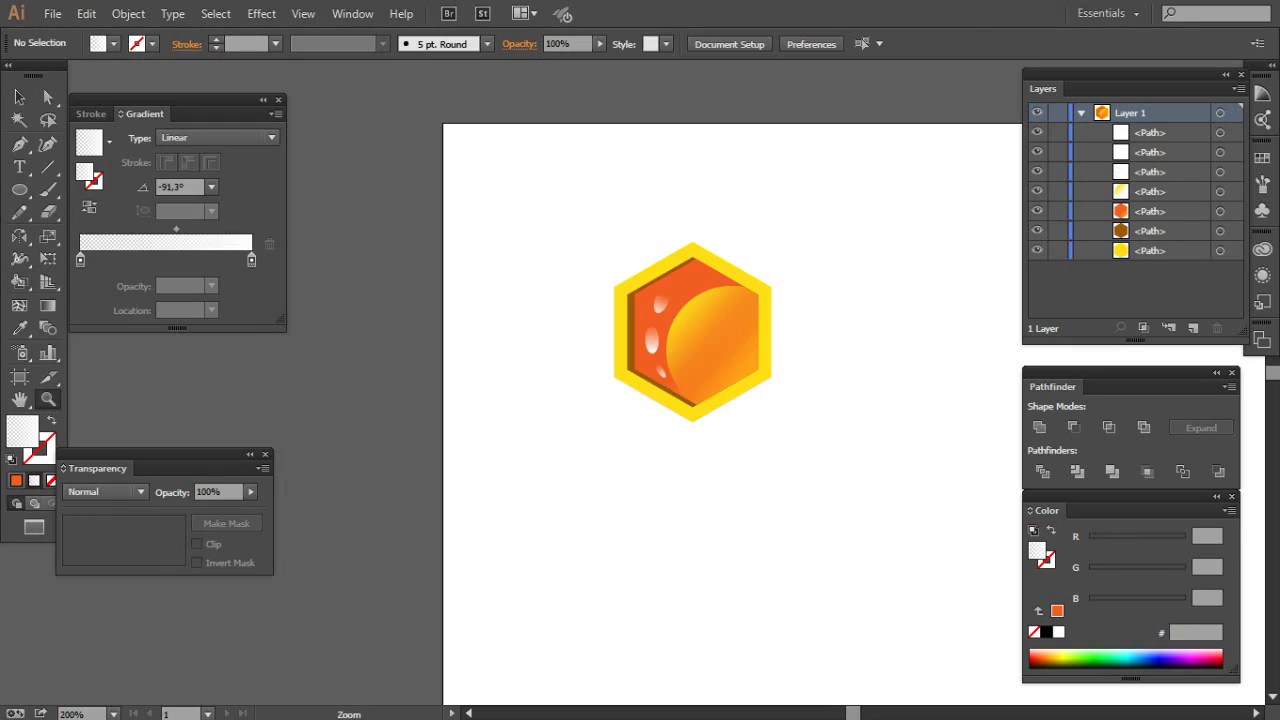
pyautogui.press('v')
pyautogui.hotkey('ctrl', 'a')
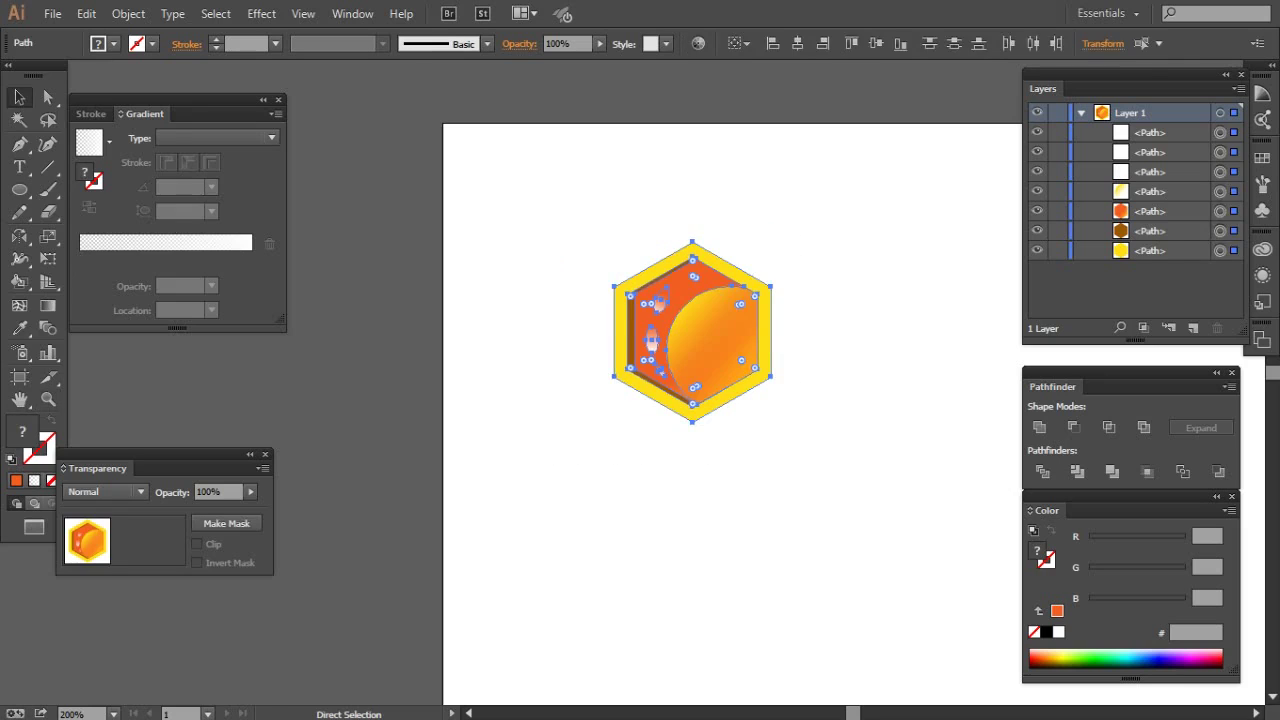
# - Group the cell, enable Smart Guides, and copy the cell to its right
pyautogui.hotkey('ctrl', 'g')
pyautogui.moveTo(794, 237); pyautogui.dragTo(662, 291)
pyautogui.click(303, 13)
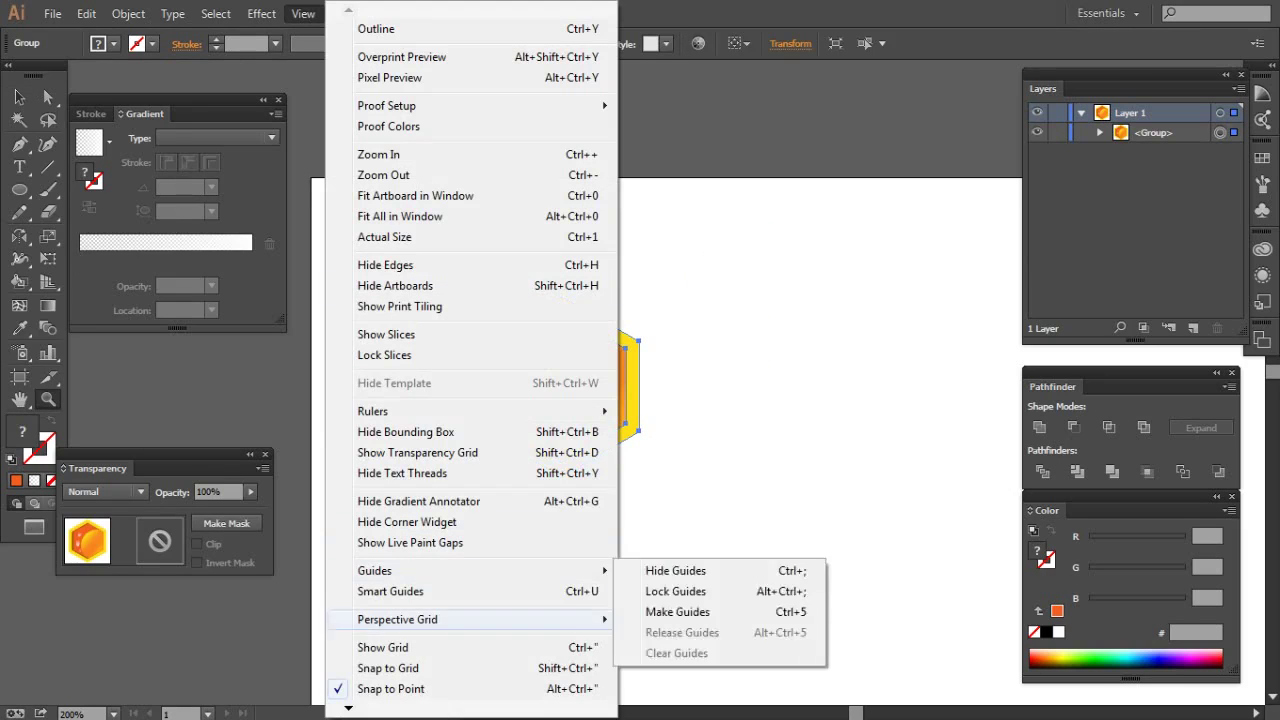
pyautogui.click(400, 591)
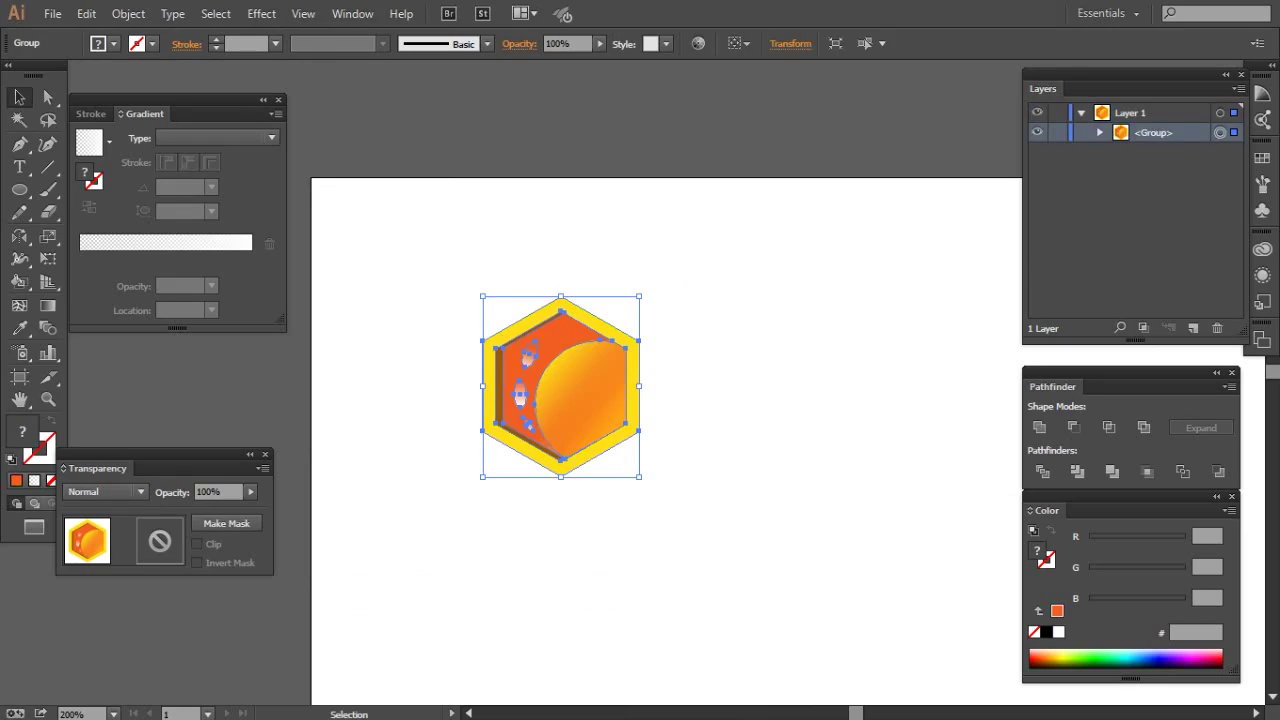
pyautogui.moveTo(527, 341); pyautogui.dragTo(680, 343)
# - Copy both cells down-left to start a second honeycomb row
pyautogui.hotkey('ctrl', 'shift', 'a')
pyautogui.scroll(2, 690, 345)
pyautogui.click(645, 355)
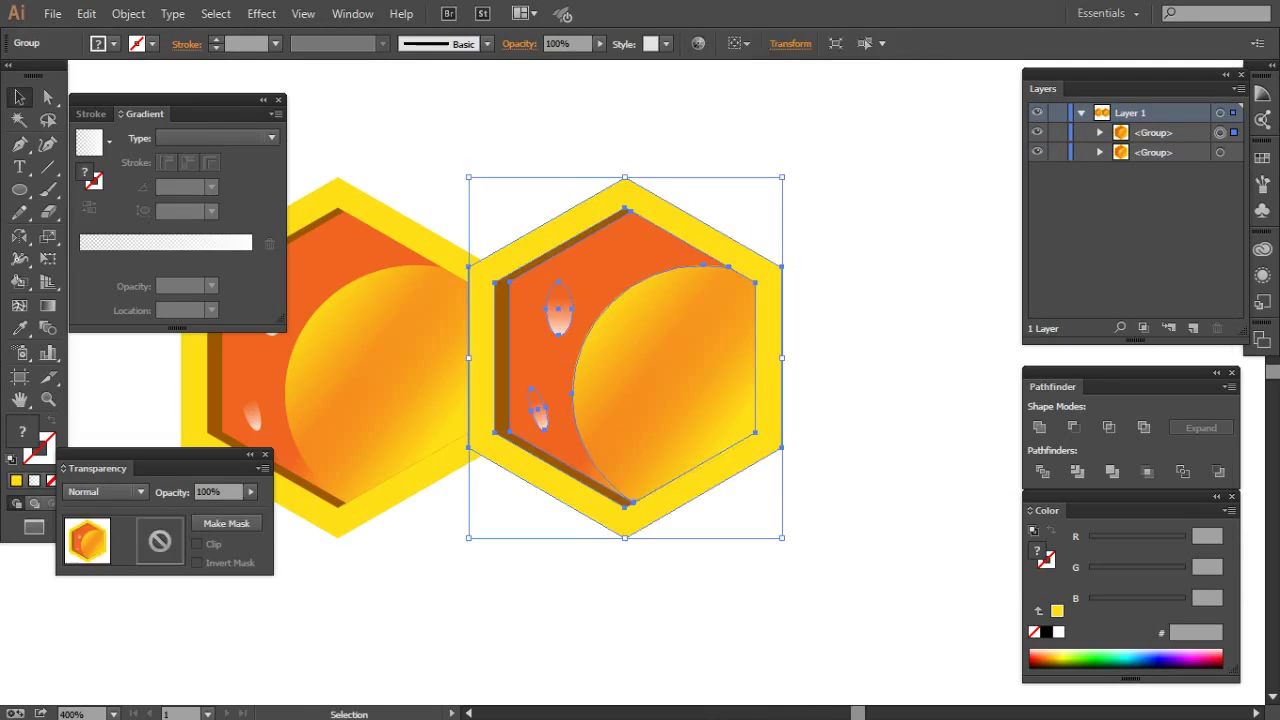
pyautogui.hotkey('ctrl', 'shift', 'a')
pyautogui.scroll(-2, 645, 355)
pyautogui.hotkey('ctrl', 'a')
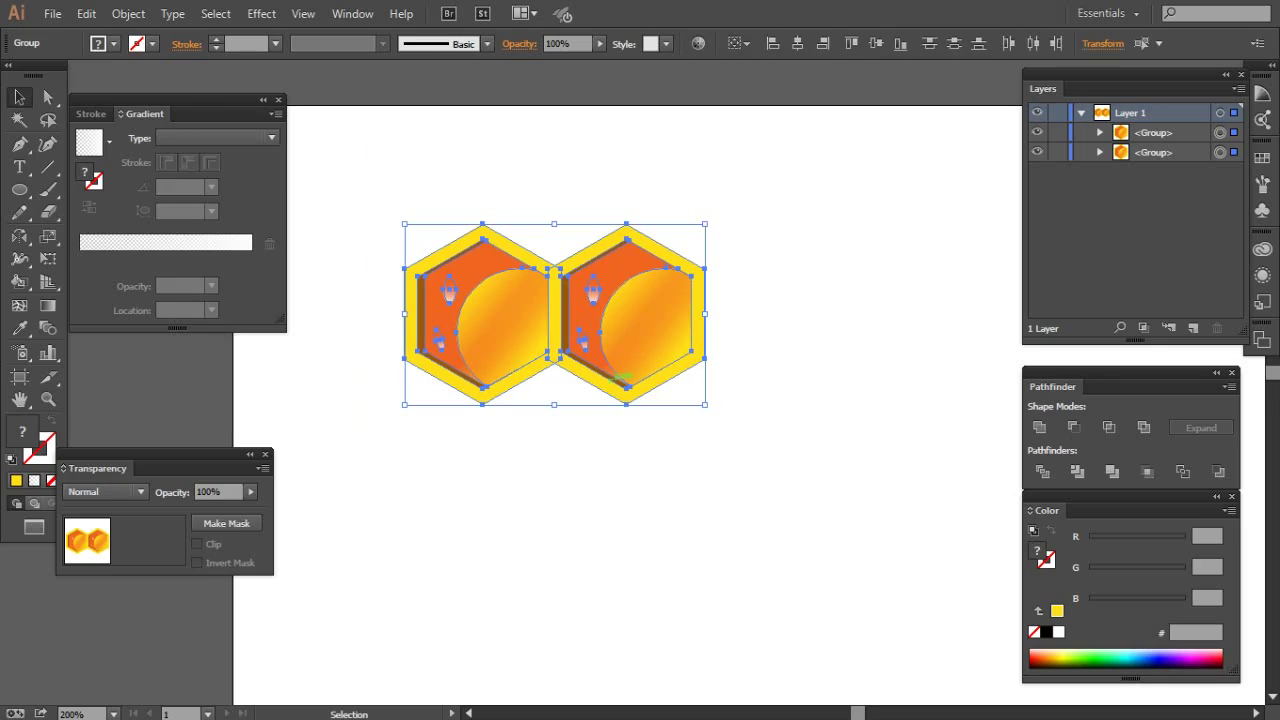
pyautogui.moveTo(622, 378); pyautogui.dragTo(555, 504)
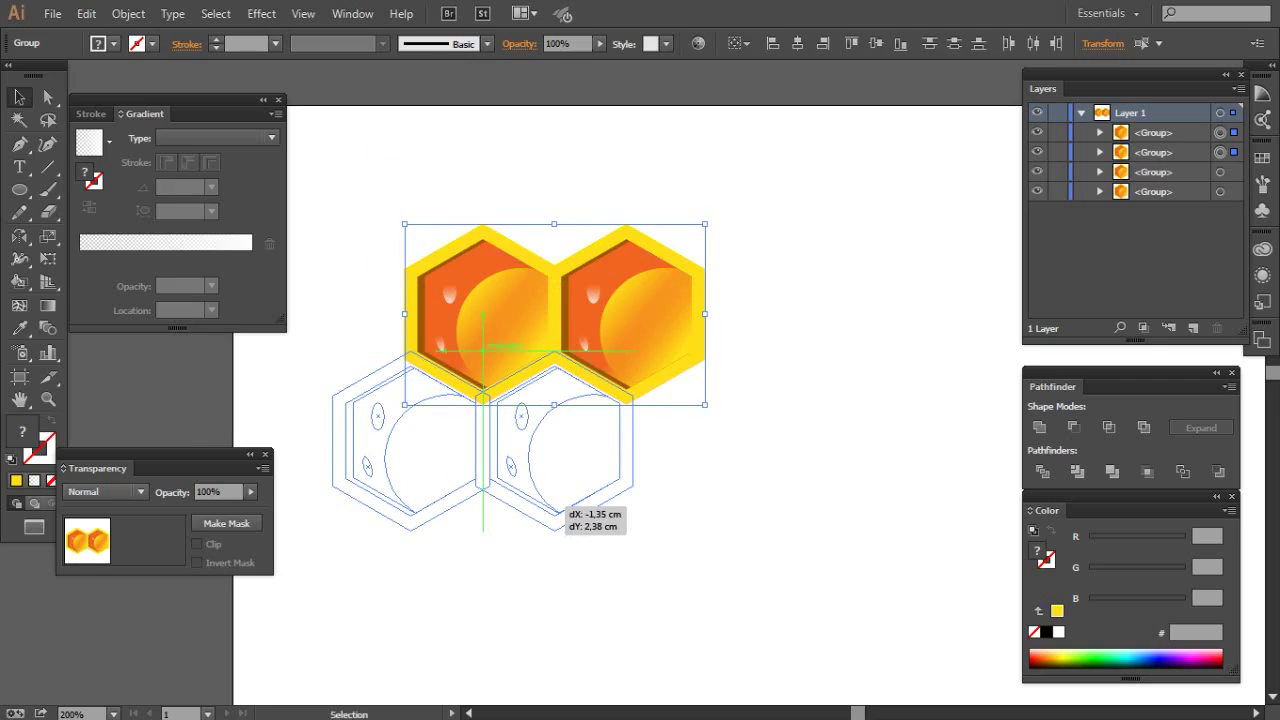
# - Complete the second row with another copy and nest it against the top cells
pyautogui.scroll(2, 555, 505)
pyautogui.click(548, 382)
pyautogui.moveTo(548, 382); pyautogui.dragTo(866, 390)
pyautogui.hotkey('ctrl', '-')
pyautogui.moveTo(492, 578); pyautogui.dragTo(865, 417)
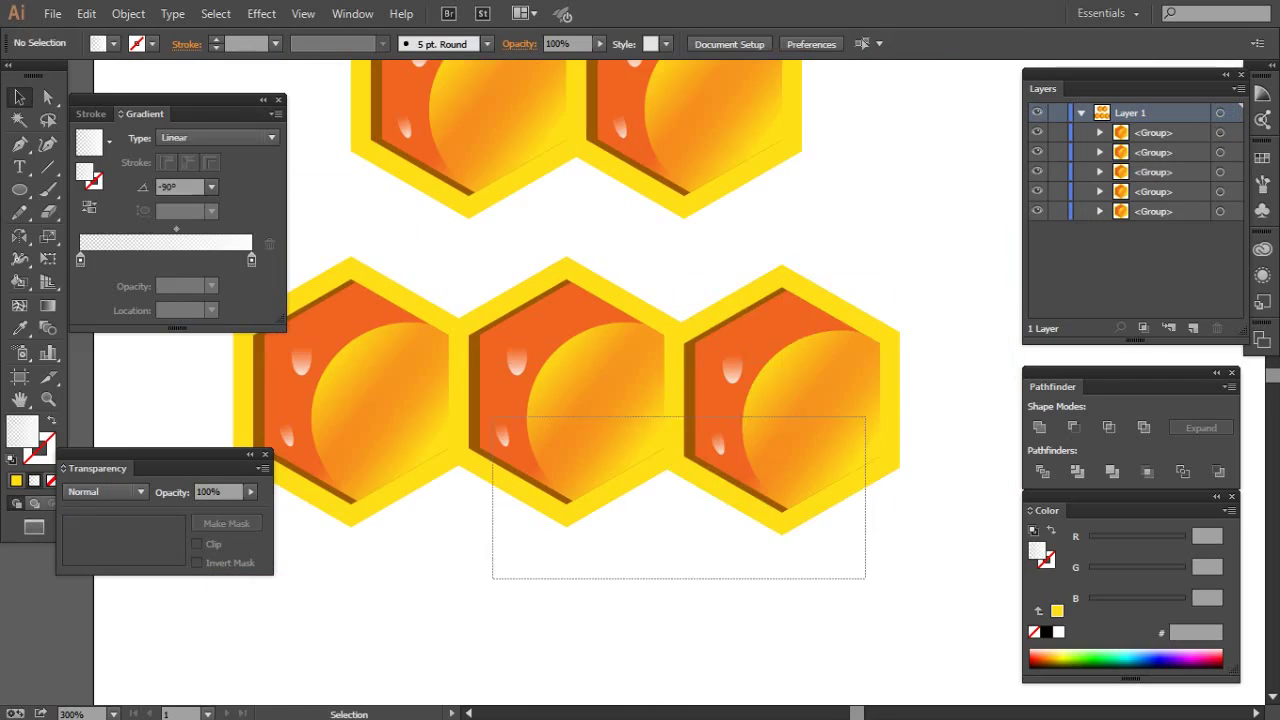
pyautogui.moveTo(1025, 272); pyautogui.dragTo(545, 428)
pyautogui.scroll(2, 590, 370)
pyautogui.moveTo(586, 366); pyautogui.dragTo(600, 322)
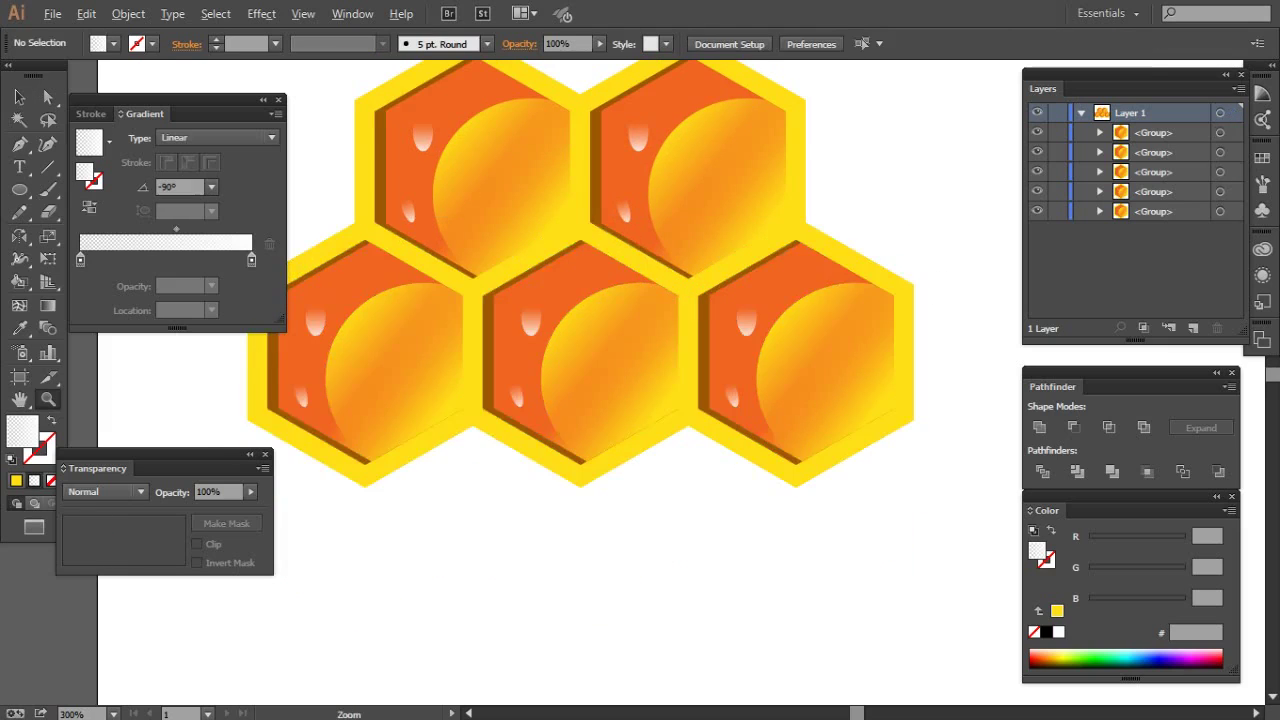
# - Copy the top pair of cells down to form the bottom row
pyautogui.hotkey('ctrl', '-')
pyautogui.moveTo(814, 200); pyautogui.dragTo(543, 224)
pyautogui.moveTo(700, 218)
pyautogui.mouseDown()
pyautogui.moveTo(703, 485)
pyautogui.moveTo(650, 500)
pyautogui.mouseUp()
pyautogui.scroll(2, 710, 480)
pyautogui.hotkey('ctrl', '0')
pyautogui.hotkey('ctrl', 'shift', 'a')
# - Group all seven cells and shear the honeycomb by 5
pyautogui.hotkey('ctrl', 'a')
pyautogui.hotkey('ctrl', 'shift', 'a')
pyautogui.moveTo(816, 250); pyautogui.dragTo(394, 555)
pyautogui.hotkey('ctrl', 'g')
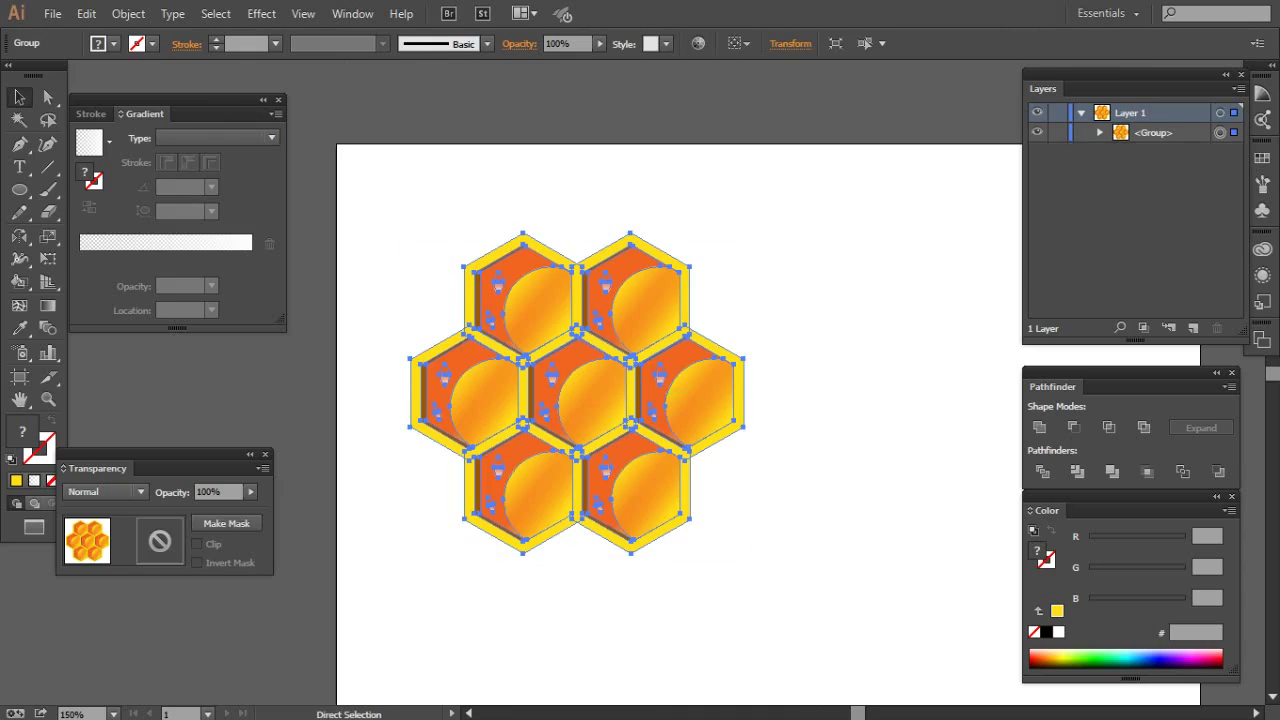
pyautogui.rightClick(657, 372)
pyautogui.click(890, 611)
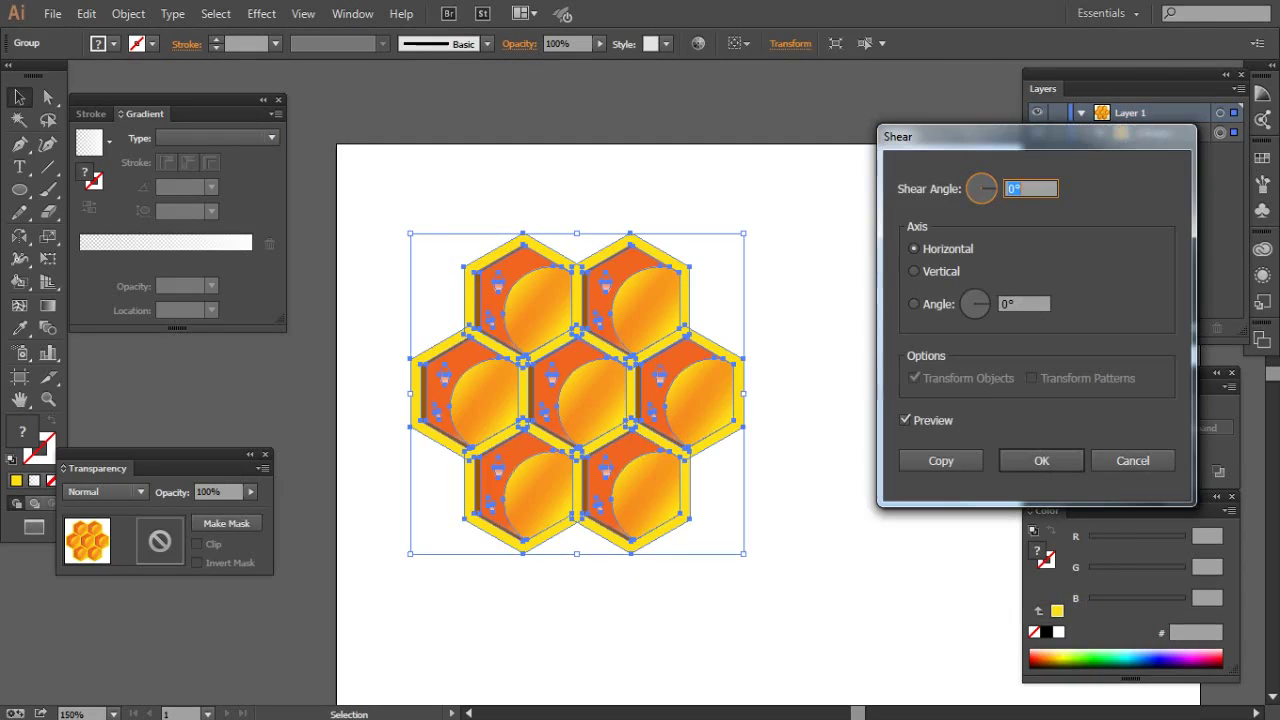
pyautogui.write('5')
pyautogui.press('Return')
# - Add Layer 2 and move it beneath Layer 1
pyautogui.hotkey('ctrl', 'shift', 'a')
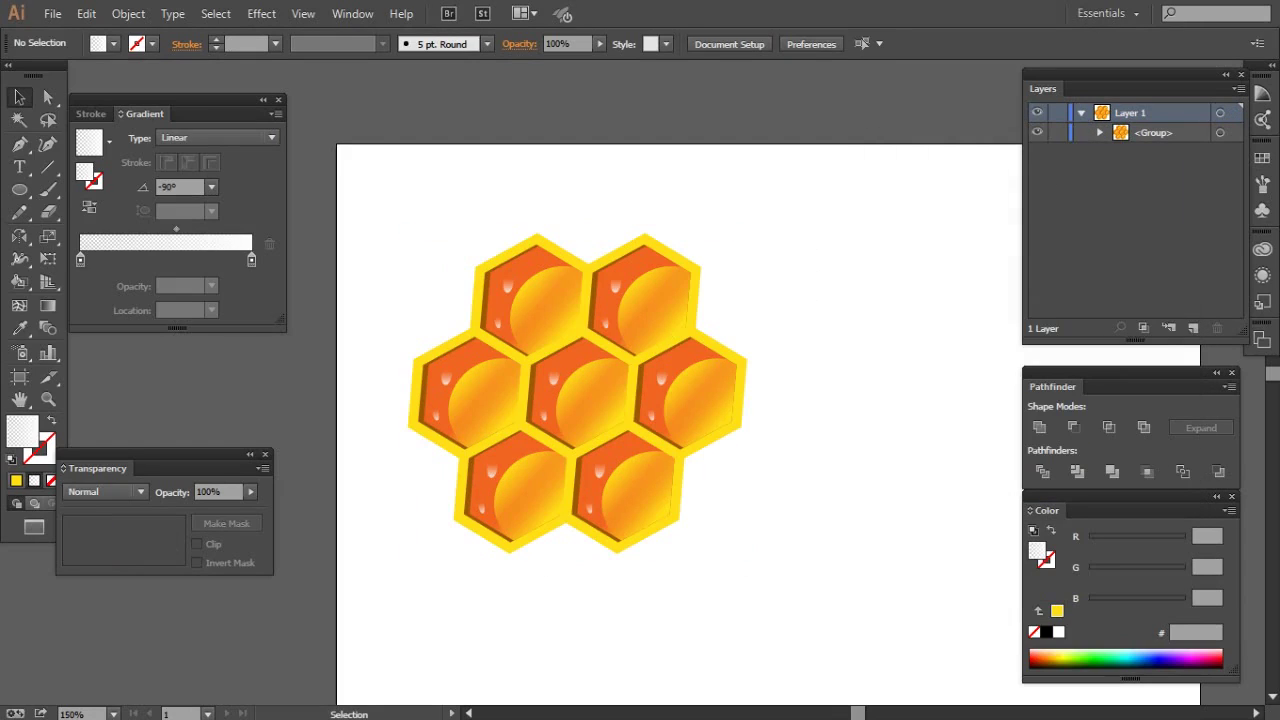
pyautogui.press('z')
pyautogui.click(900, 212)
pyautogui.click(1193, 328)
pyautogui.click(1081, 132)
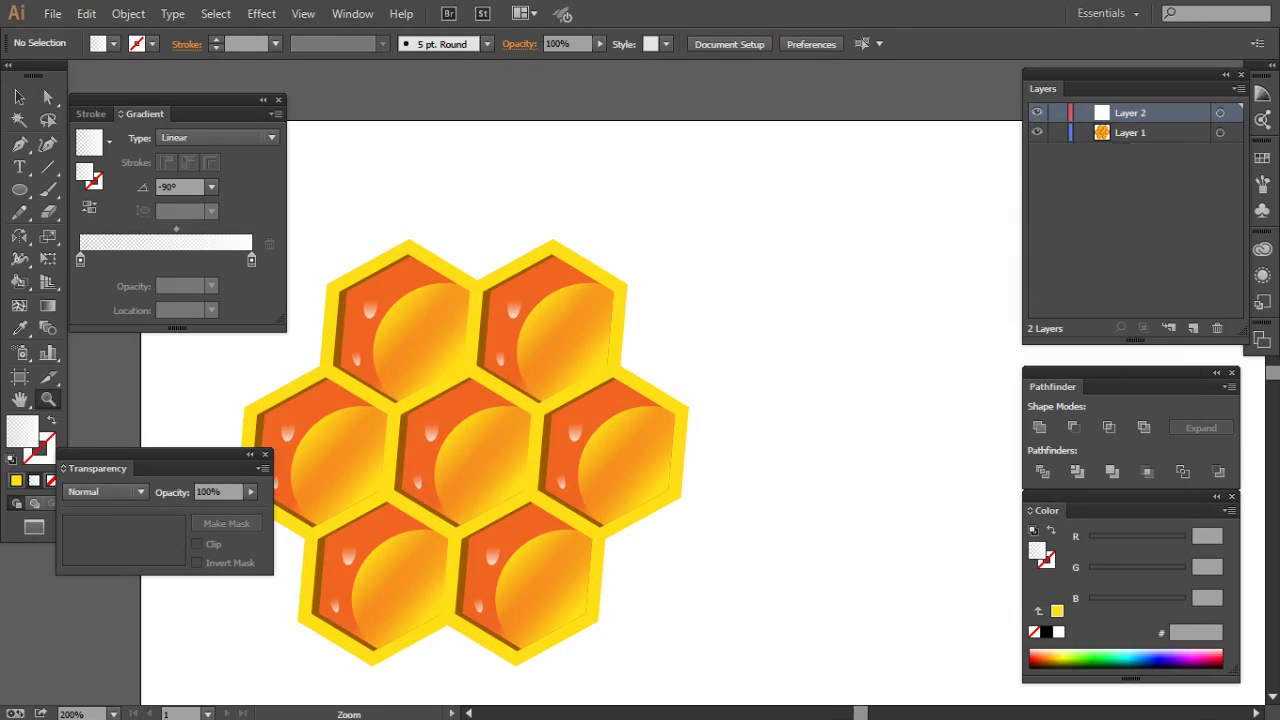
pyautogui.moveTo(1130, 112); pyautogui.dragTo(1130, 142)
# - Set the fill to the yellow-to-red gradient with its midpoint shifted toward yellow
pyautogui.click(690, 370)
pyautogui.click(480, 192)
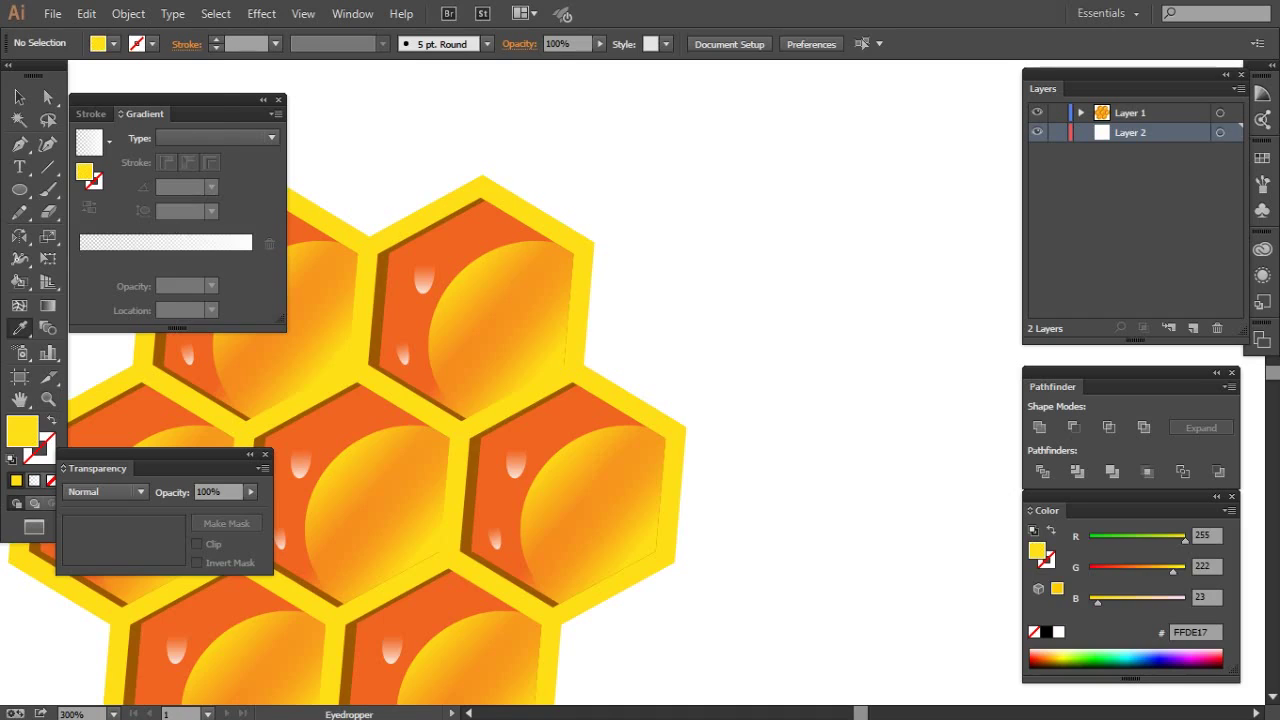
pyautogui.click(113, 43)
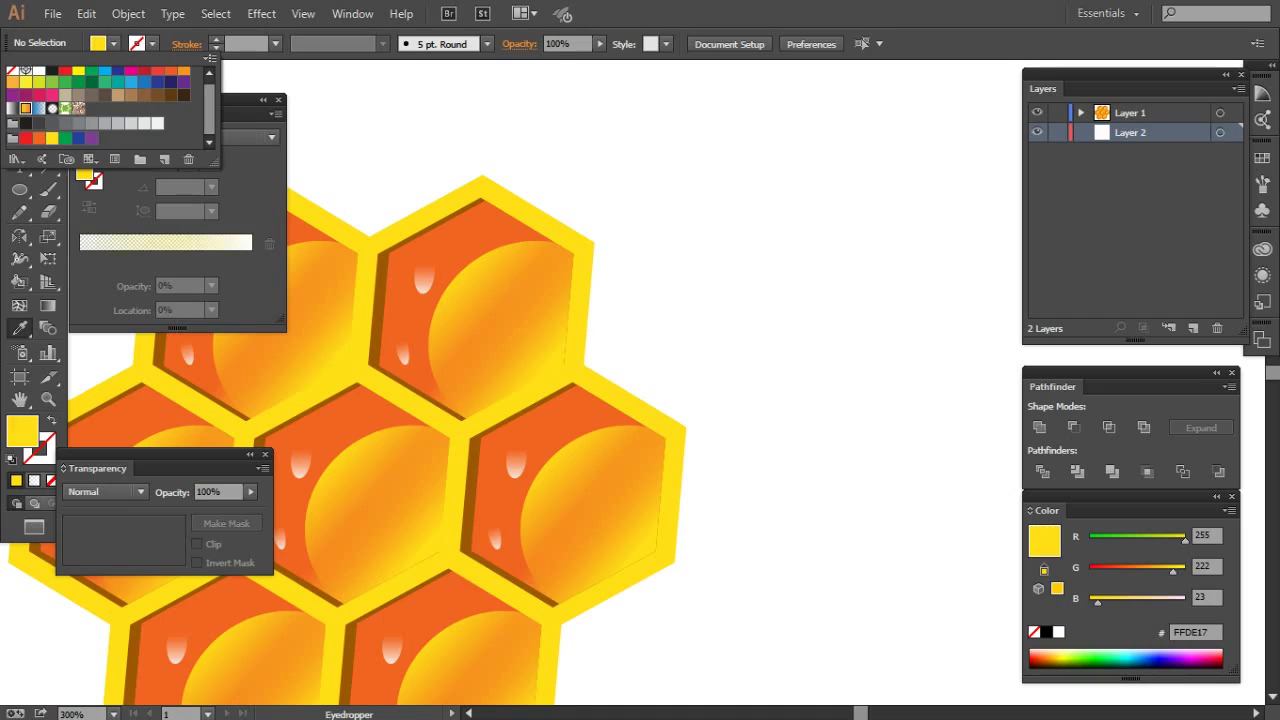
pyautogui.click(25, 107)
pyautogui.moveTo(166, 229)
pyautogui.mouseDown()
pyautogui.moveTo(128, 229)
pyautogui.moveTo(164, 229)
pyautogui.mouseUp()
# - Trace the drip outline from a top cell corner down the honeycomb's right edge
pyautogui.click(482, 175)
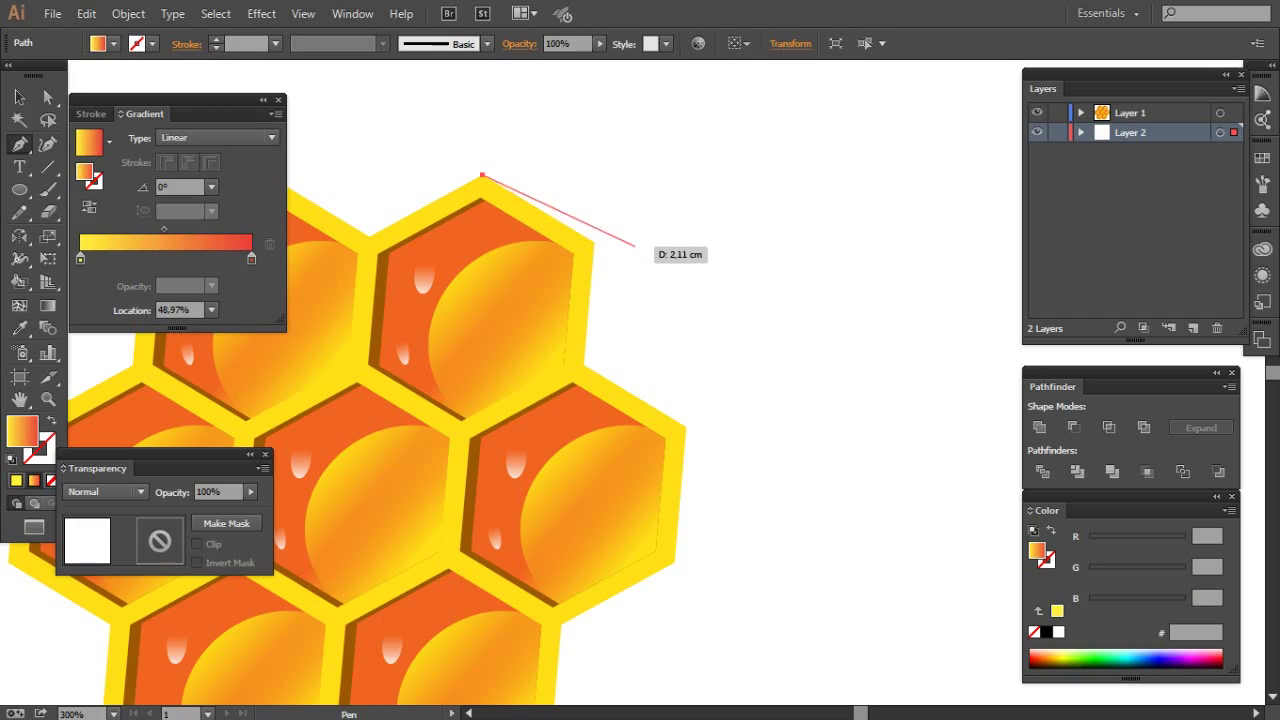
pyautogui.hotkey('ctrl', 'z')
pyautogui.click(594, 242)
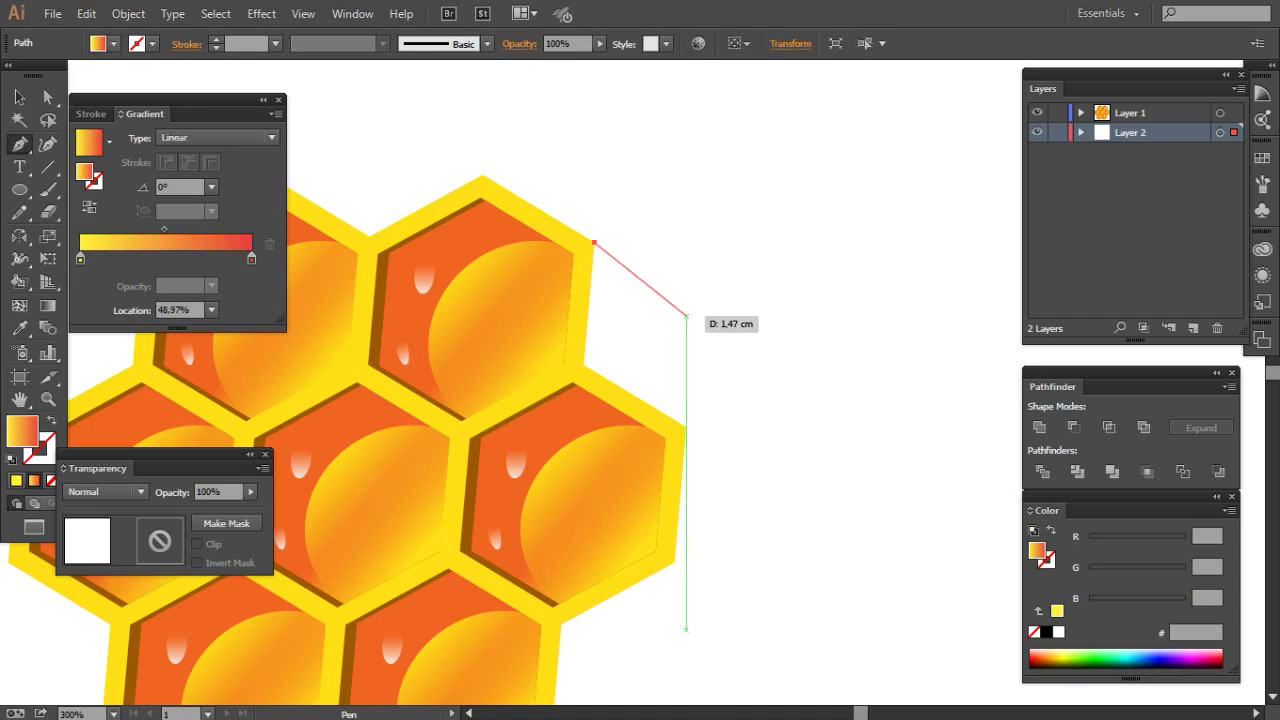
pyautogui.click(682, 310)
pyautogui.click(682, 363)
pyautogui.click(676, 425)
pyautogui.scroll(-3, 686, 428)
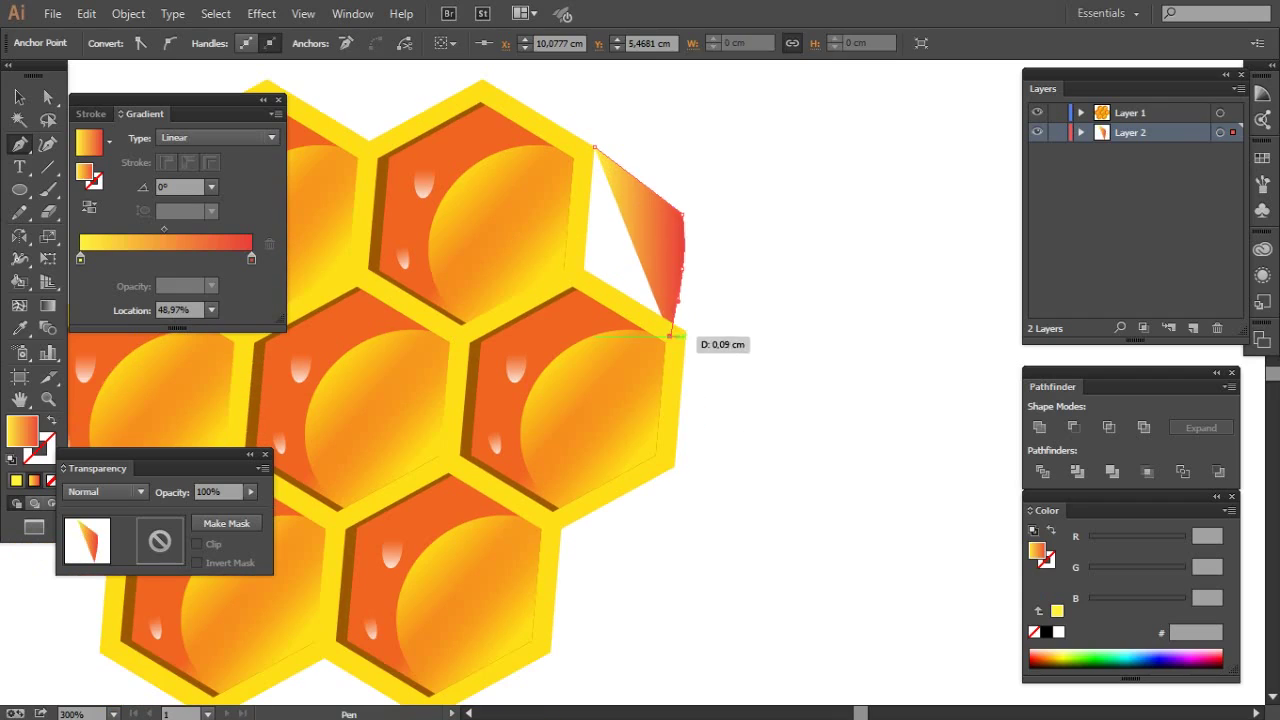
pyautogui.click(766, 378)
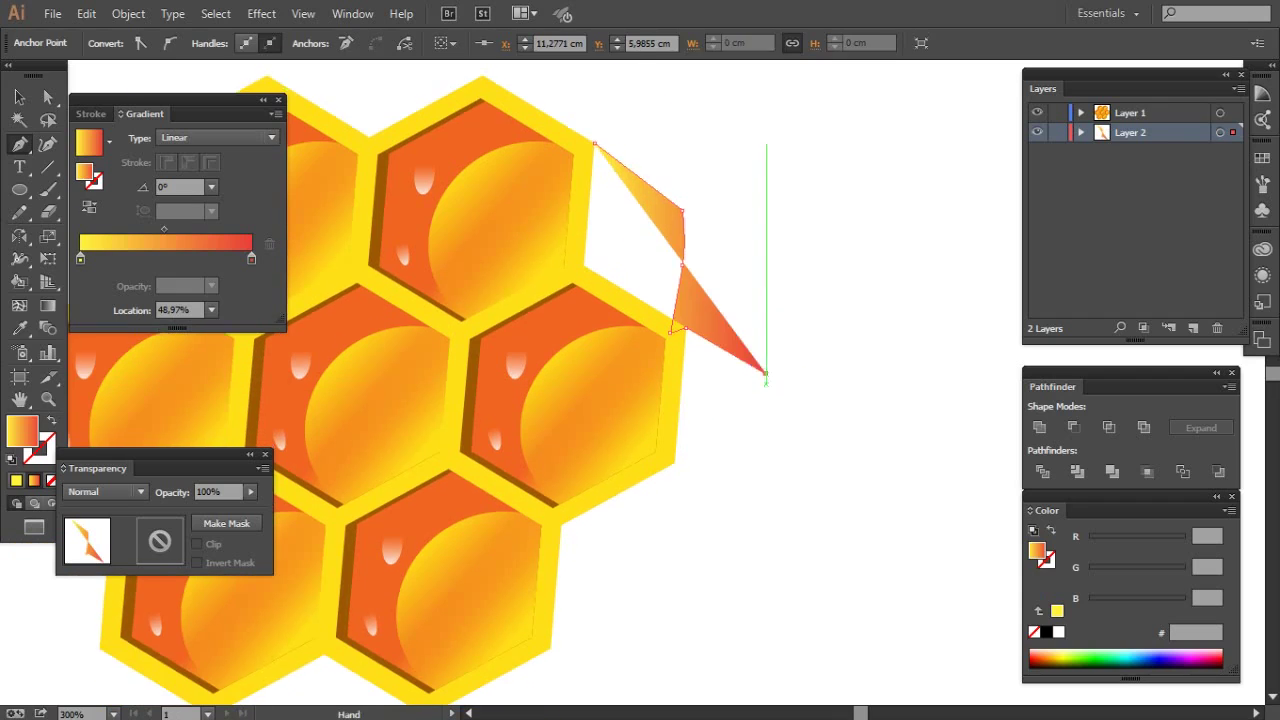
pyautogui.scroll(-3, 766, 371)
pyautogui.click(783, 292)
pyautogui.click(770, 378)
pyautogui.click(746, 402)
# - Finish the drip with curved points along its bottom and left edges, then select it
pyautogui.moveTo(746, 402)
pyautogui.mouseDown()
pyautogui.moveTo(836, 210)
pyautogui.moveTo(856, 298)
pyautogui.mouseUp()
pyautogui.scroll(-5, 794, 337)
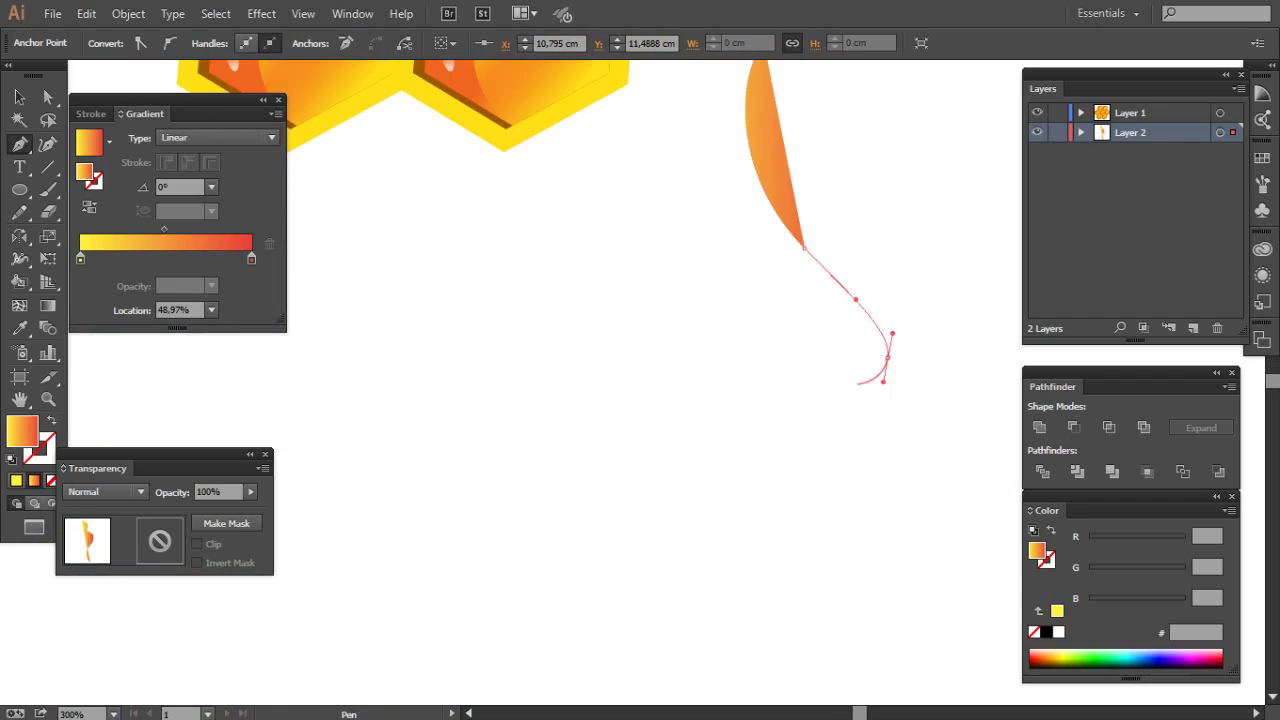
pyautogui.hotkey('ctrl', '-')
pyautogui.hotkey('ctrl', '-')
pyautogui.hotkey('ctrl', '+')
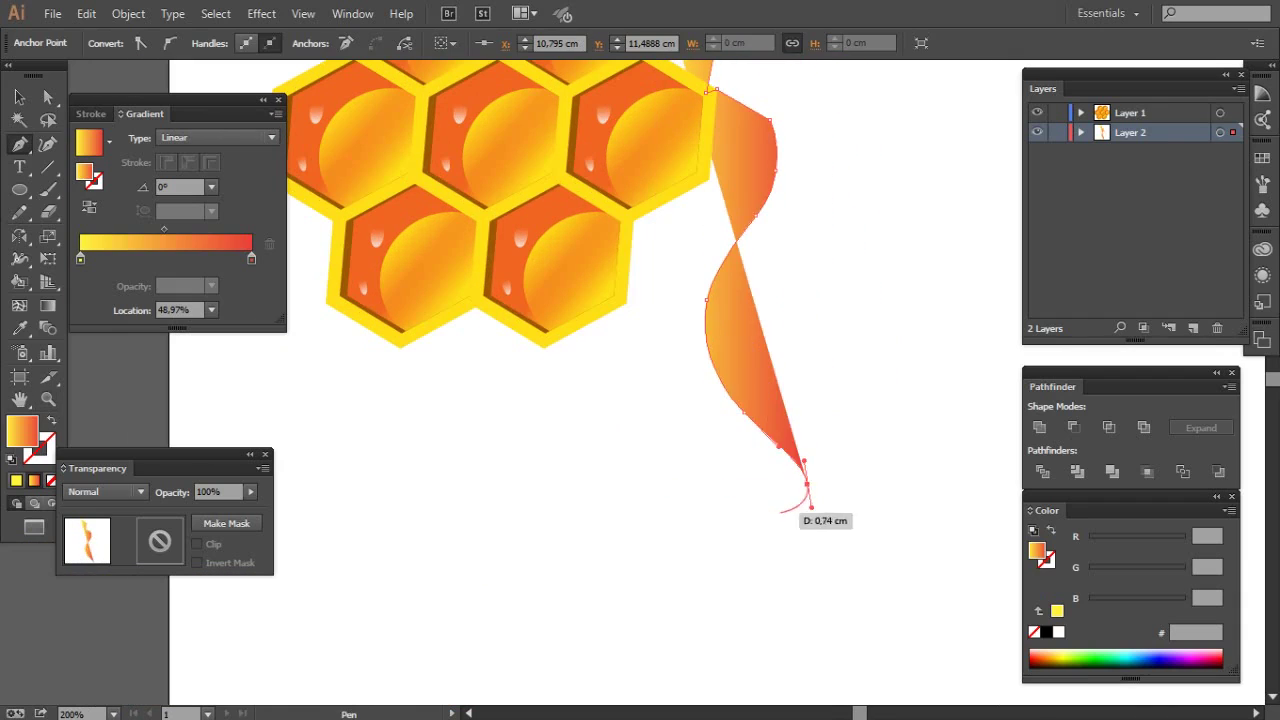
pyautogui.moveTo(637, 492)
pyautogui.mouseDown()
pyautogui.moveTo(614, 499)
pyautogui.moveTo(712, 499)
pyautogui.mouseUp()
pyautogui.moveTo(448, 470); pyautogui.dragTo(393, 482)
pyautogui.moveTo(383, 437)
pyautogui.mouseDown()
pyautogui.moveTo(398, 414)
pyautogui.moveTo(387, 410)
pyautogui.mouseUp()
pyautogui.hotkey('ctrl', 'z')
pyautogui.moveTo(400, 335); pyautogui.dragTo(400, 350)
pyautogui.scroll(5, 400, 340)
pyautogui.moveTo(397, 430); pyautogui.dragTo(468, 352)
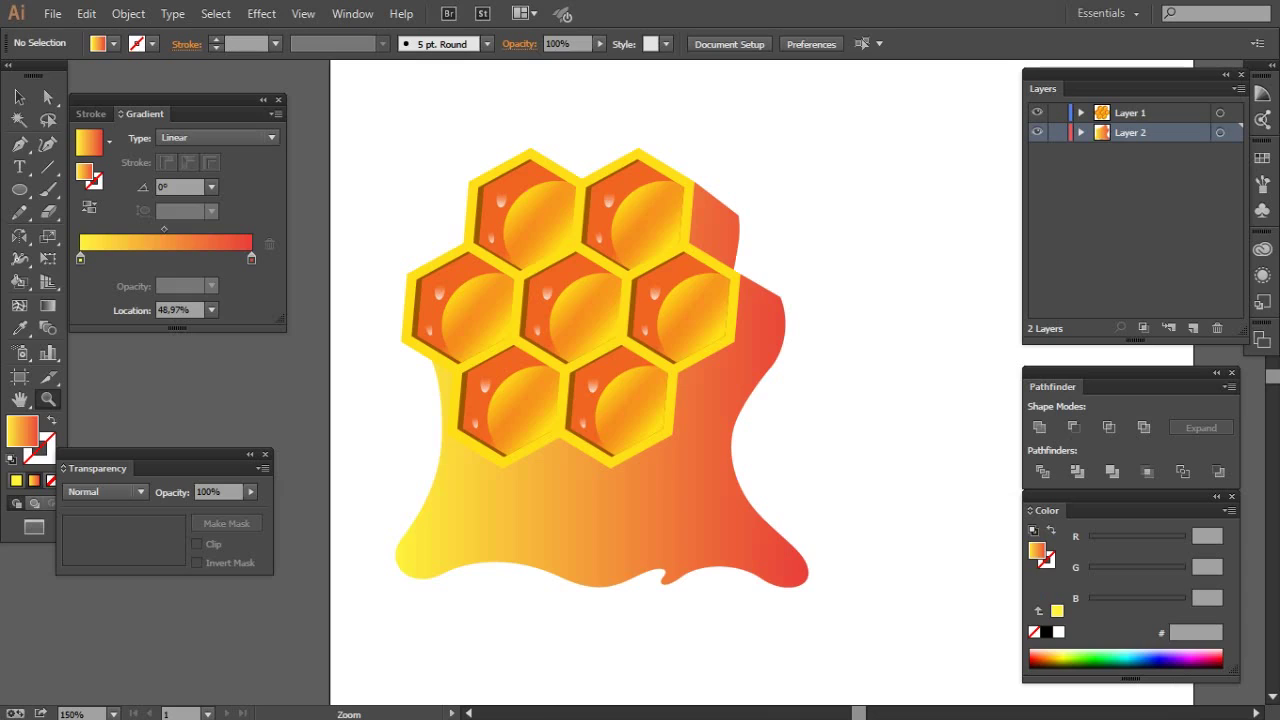
pyautogui.press('v')
pyautogui.click(600, 520)
# - Give the drip the cell-border yellow-orange gradient, angled diagonally across it
pyautogui.press('i')
pyautogui.click(735, 300)
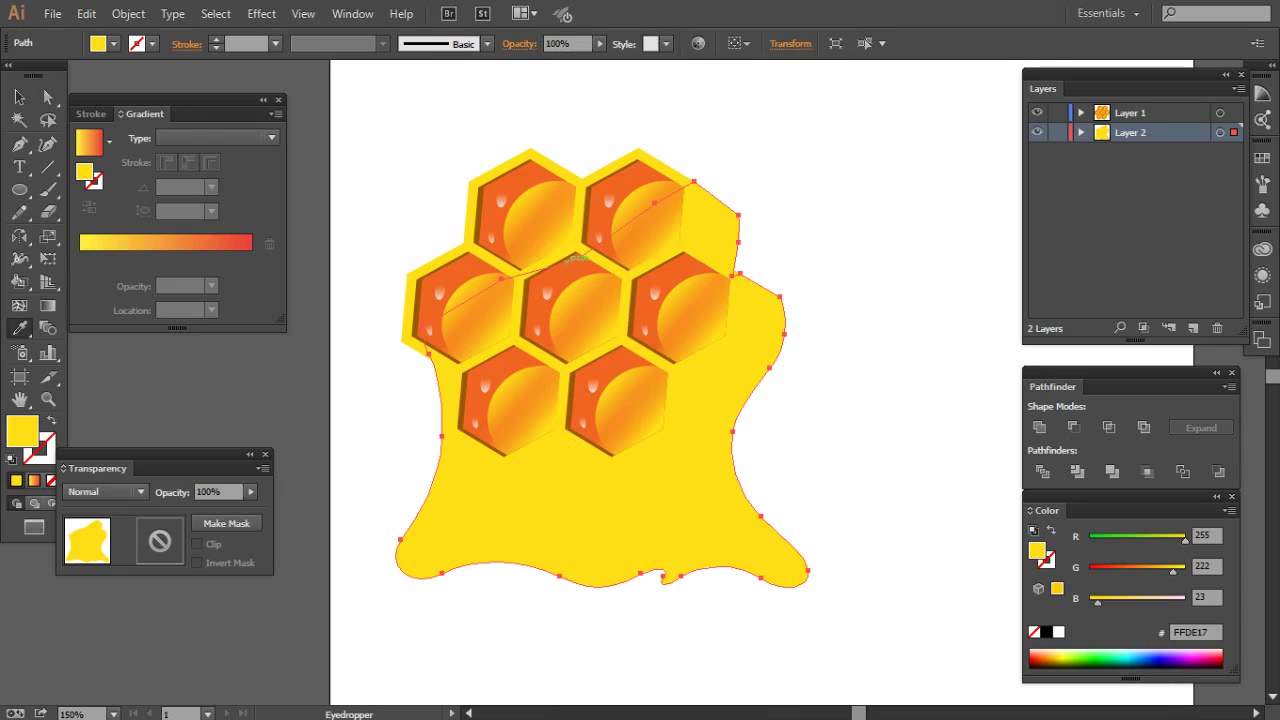
pyautogui.press('.')
pyautogui.press('g')
pyautogui.moveTo(509, 314); pyautogui.dragTo(678, 533)
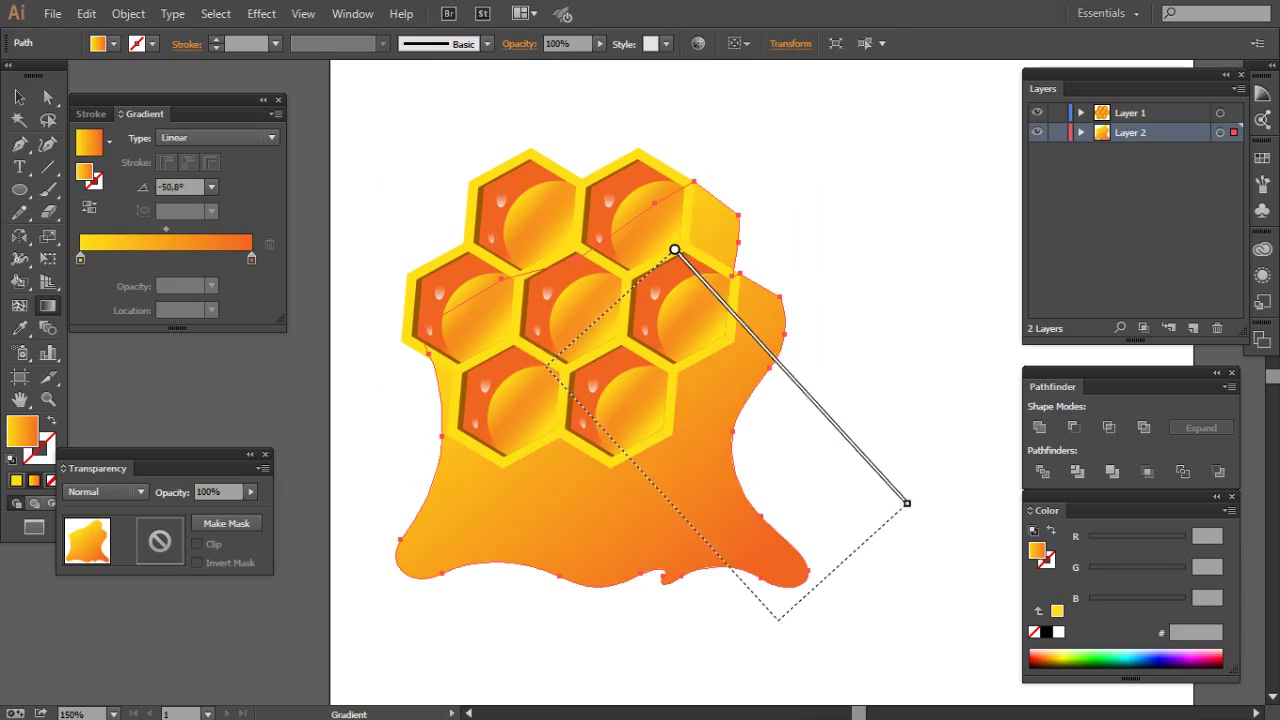
pyautogui.moveTo(471, 286); pyautogui.dragTo(731, 569)
# - Redraw the drip's gradient direction once more and zoom in on the honeycomb
pyautogui.hotkey('ctrl', 'shift', 'a')
pyautogui.press('z')
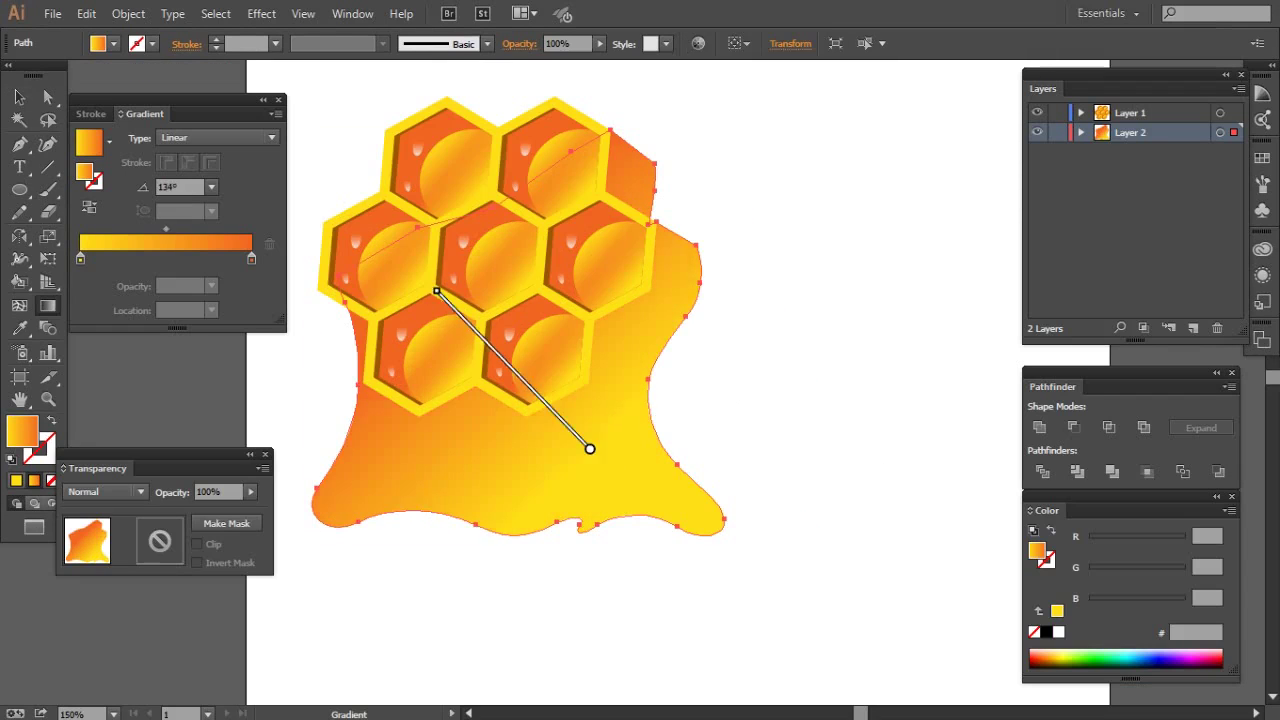
pyautogui.moveTo(617, 254); pyautogui.dragTo(786, 411)
pyautogui.press('v')
pyautogui.hotkey('ctrl', 'shift', 'a')
pyautogui.press('z')
pyautogui.click(544, 186)
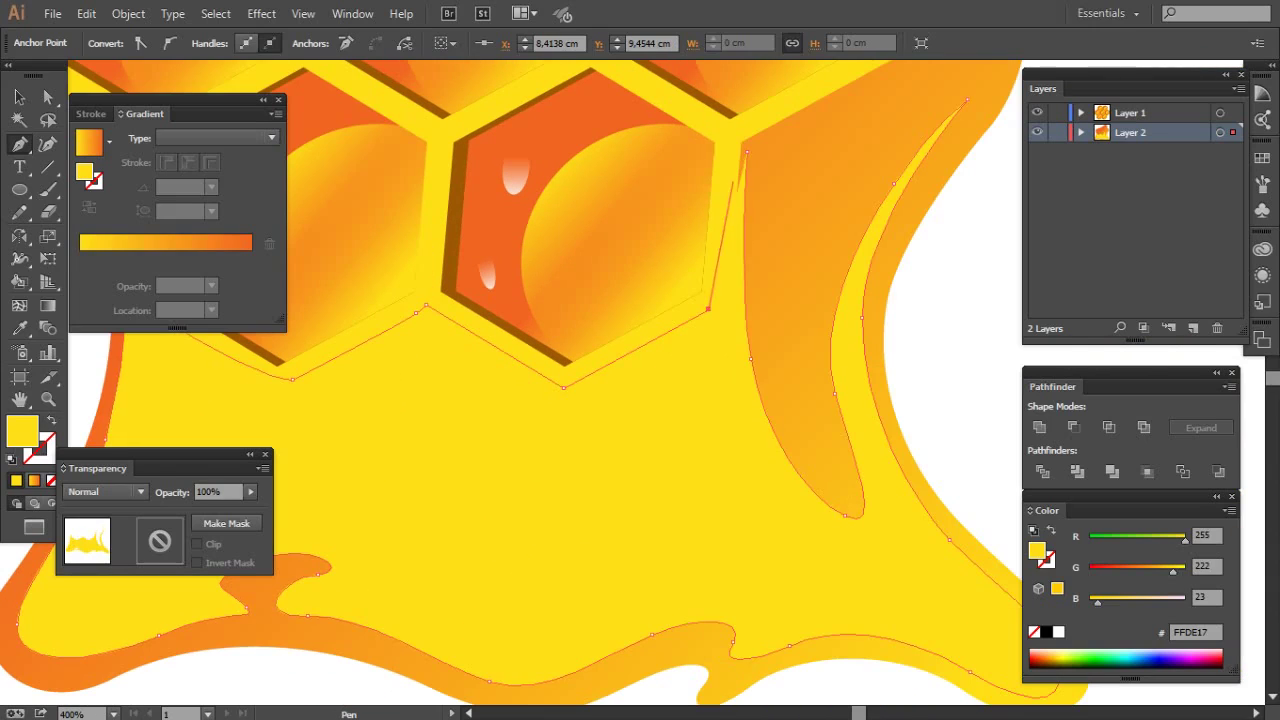
# - Angle the orange gradient across the left honey drop
pyautogui.hotkey('ctrl', '-')
pyautogui.hotkey('ctrl', '-')
pyautogui.hotkey('ctrl', '-')
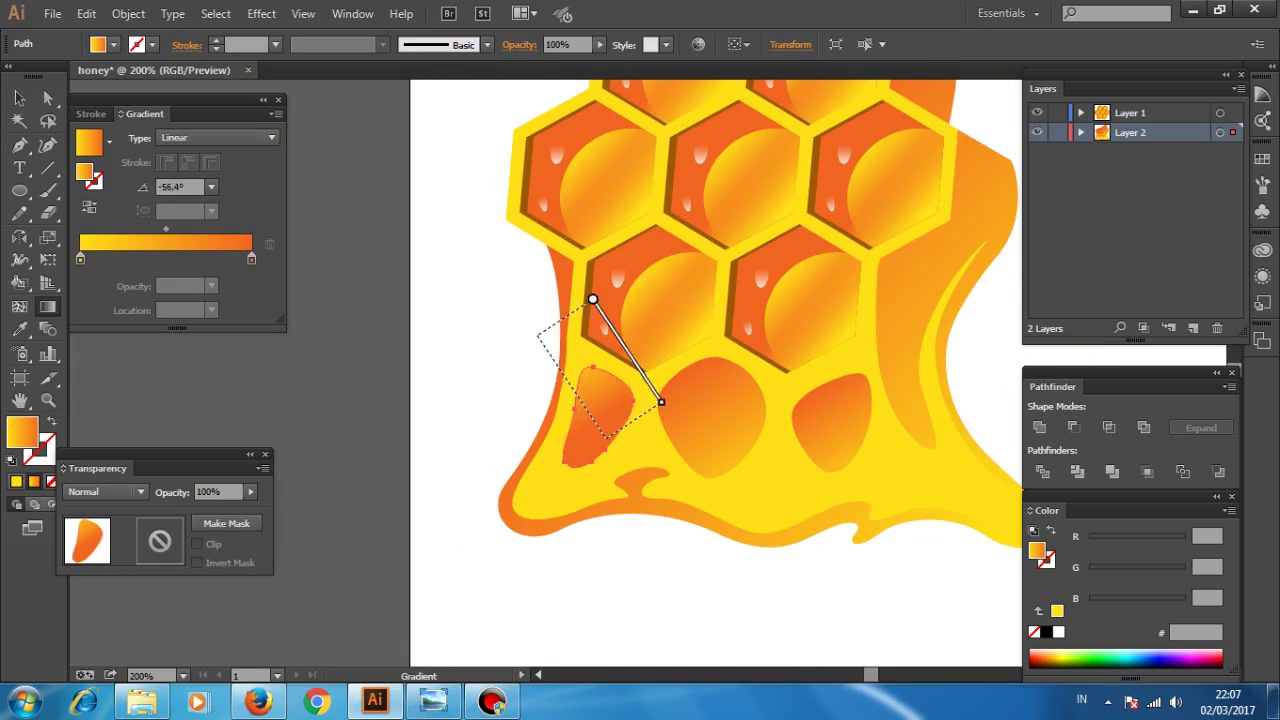
pyautogui.moveTo(637, 359); pyautogui.dragTo(676, 441)
pyautogui.moveTo(591, 420); pyautogui.dragTo(628, 480)
# - Copy the left drop's gradient onto all drops and add dark brown 9E5804 copies behind them
pyautogui.press('v')
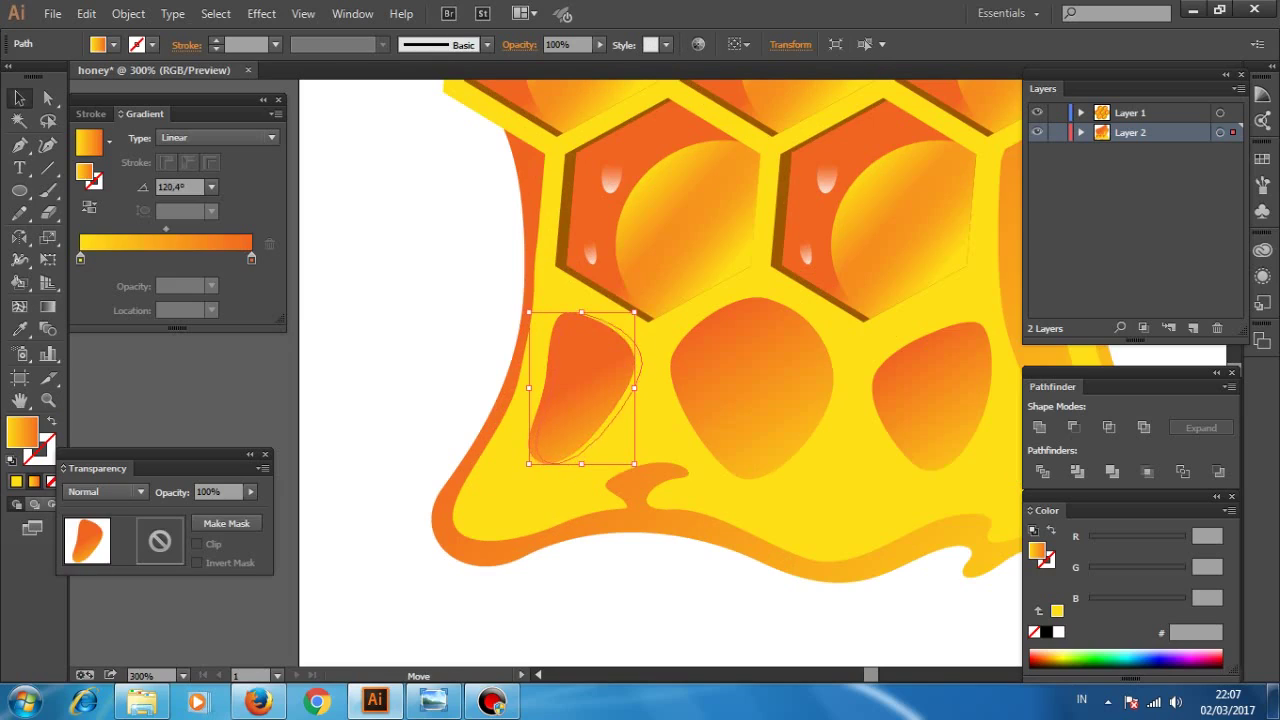
pyautogui.click(750, 385)
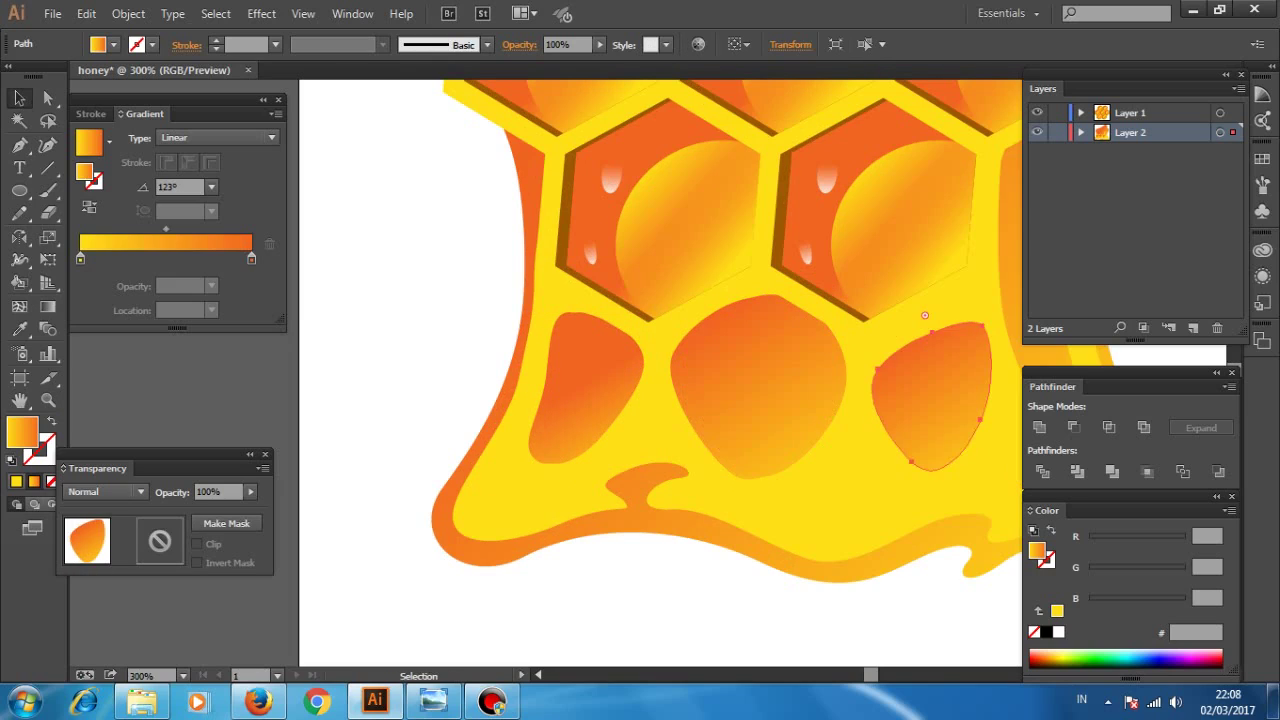
pyautogui.keyDown('shift'); pyautogui.click(755, 390); pyautogui.keyUp('shift')
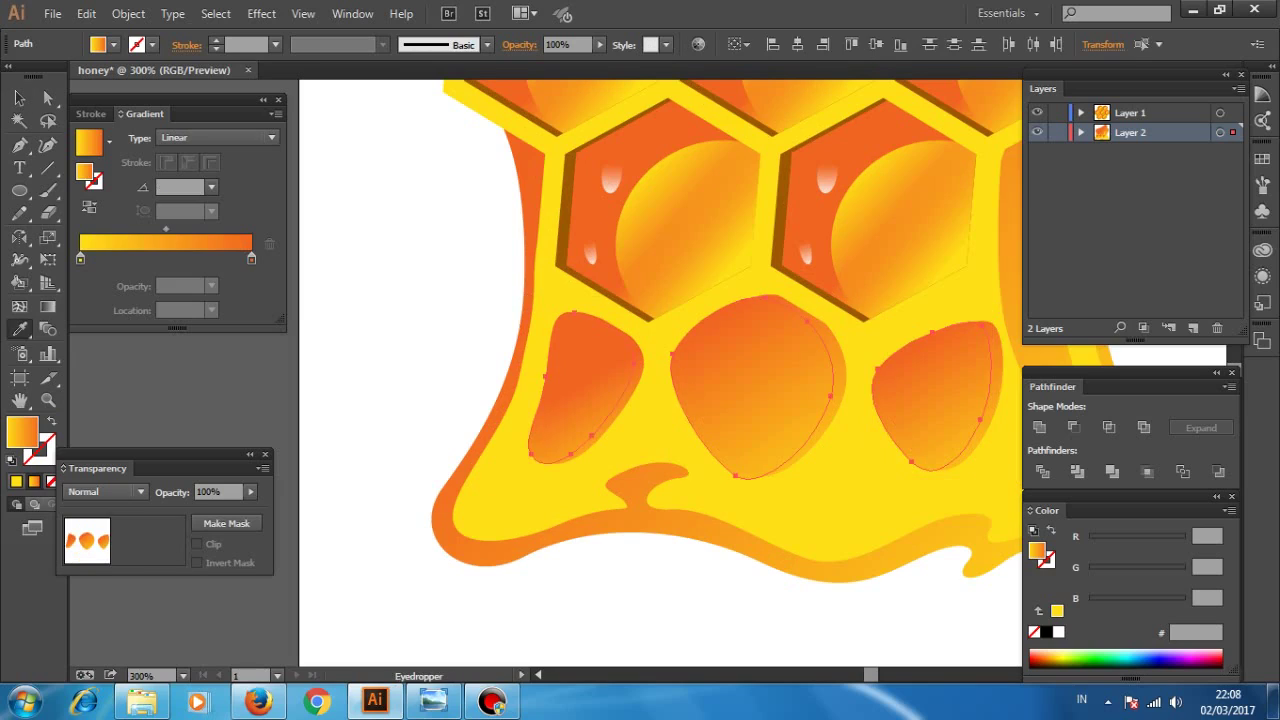
pyautogui.click(560, 240)
pyautogui.hotkey('ctrl', 'shift', 'a')
pyautogui.click(585, 385)
# - Nudge the brown copies so each sits offset behind its drop as a shadow
pyautogui.press('z')
pyautogui.click(874, 449)
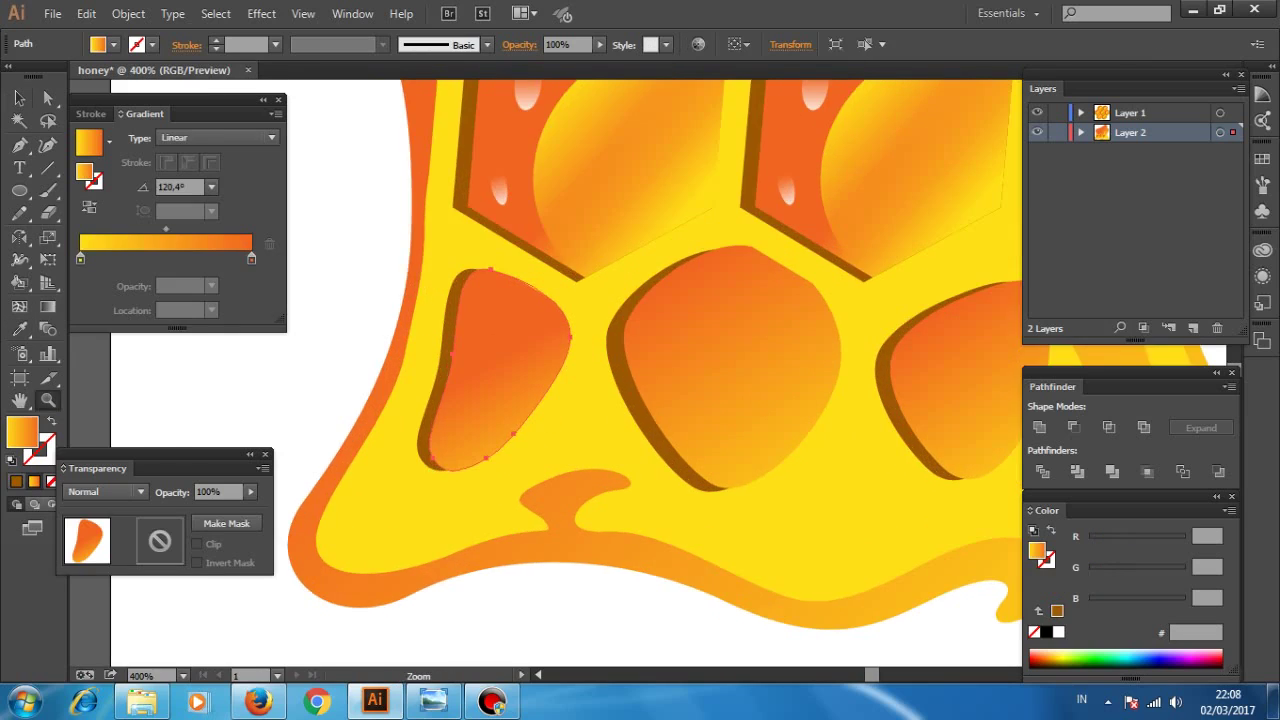
pyautogui.press('v')
pyautogui.press('a')
pyautogui.click(820, 380)
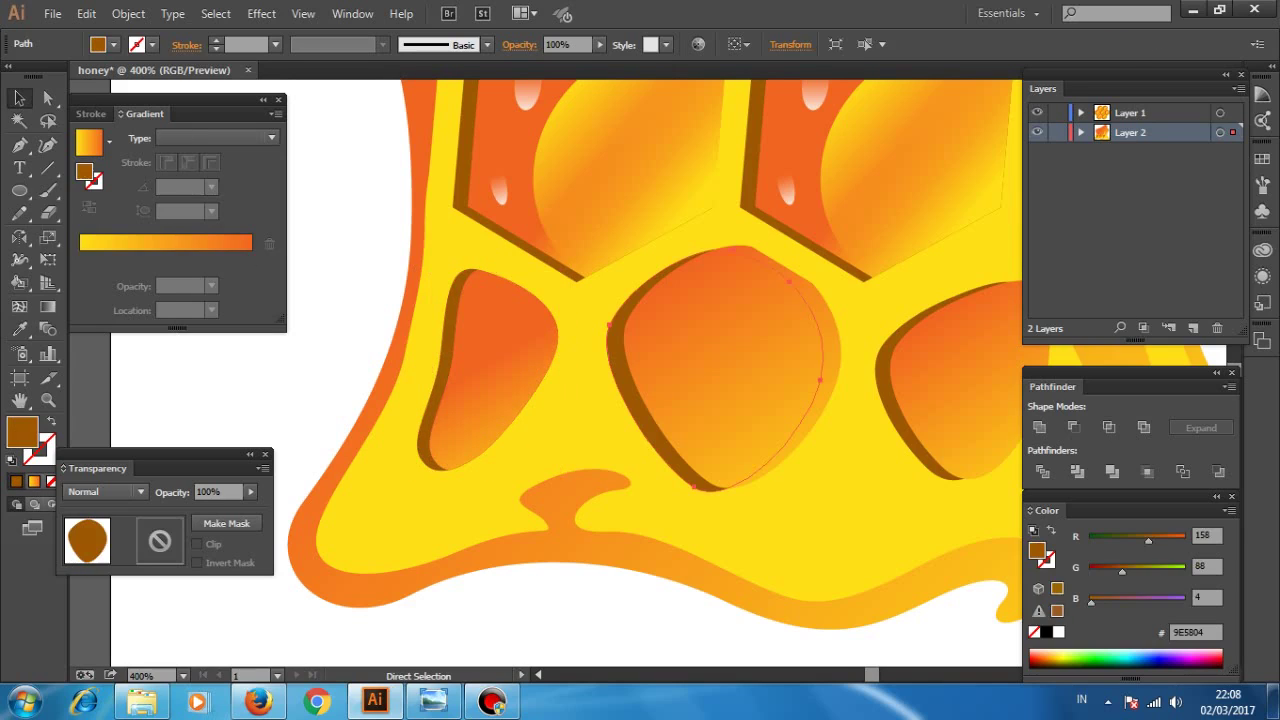
pyautogui.hscroll(3, 720, 380)
pyautogui.click(850, 370)
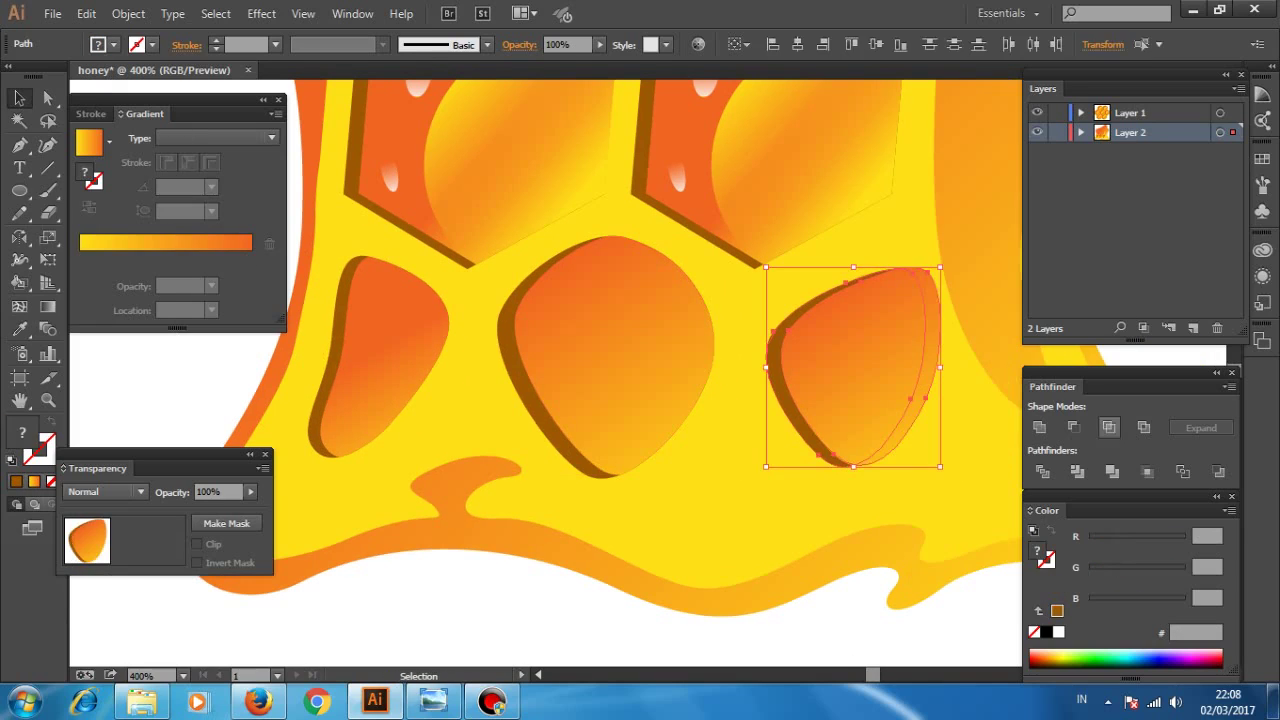
pyautogui.hotkey('ctrl', 'shift', 'a')
pyautogui.press('l')
pyautogui.hotkey('ctrl', '-')
pyautogui.hotkey('ctrl', '-')
pyautogui.hotkey('ctrl', '+')
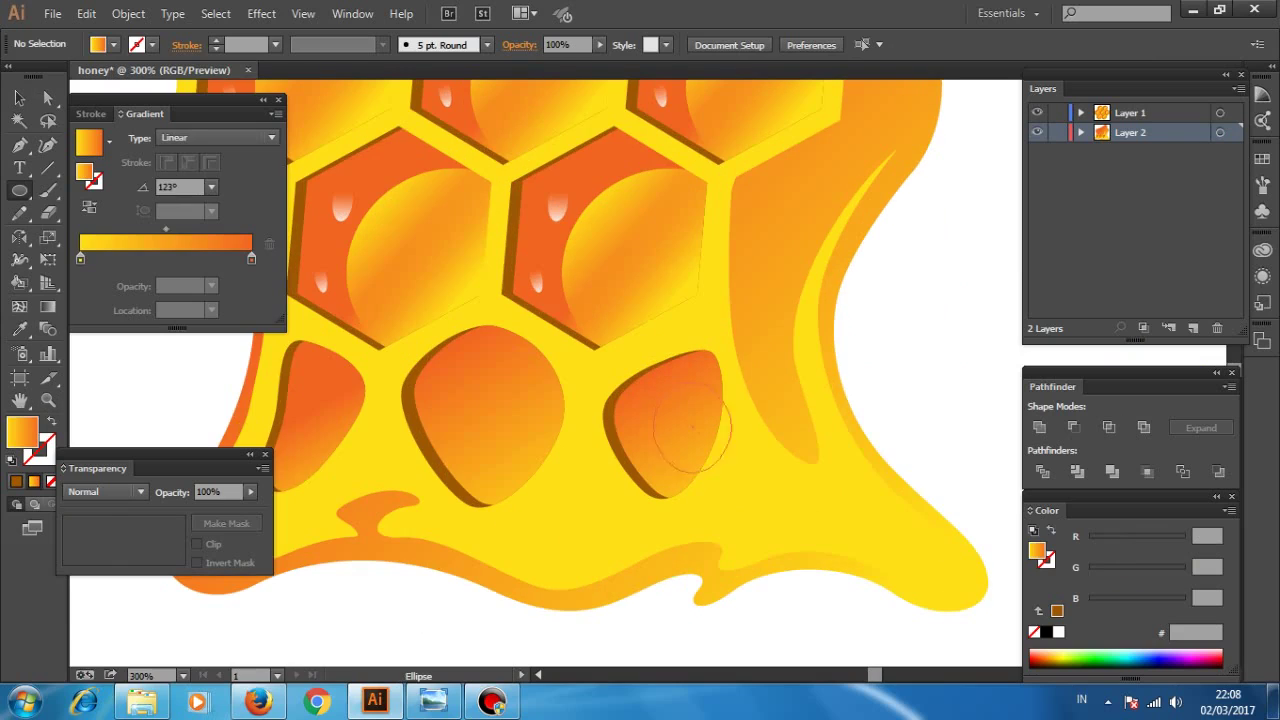
# - Draw ellipses over the honey drops
pyautogui.moveTo(655, 382); pyautogui.dragTo(789, 510)
pyautogui.hscroll(-3, 540, 440)
pyautogui.moveTo(460, 366)
pyautogui.mouseDown()
pyautogui.moveTo(614, 518)
pyautogui.moveTo(541, 510)
pyautogui.mouseUp()
pyautogui.press('v')
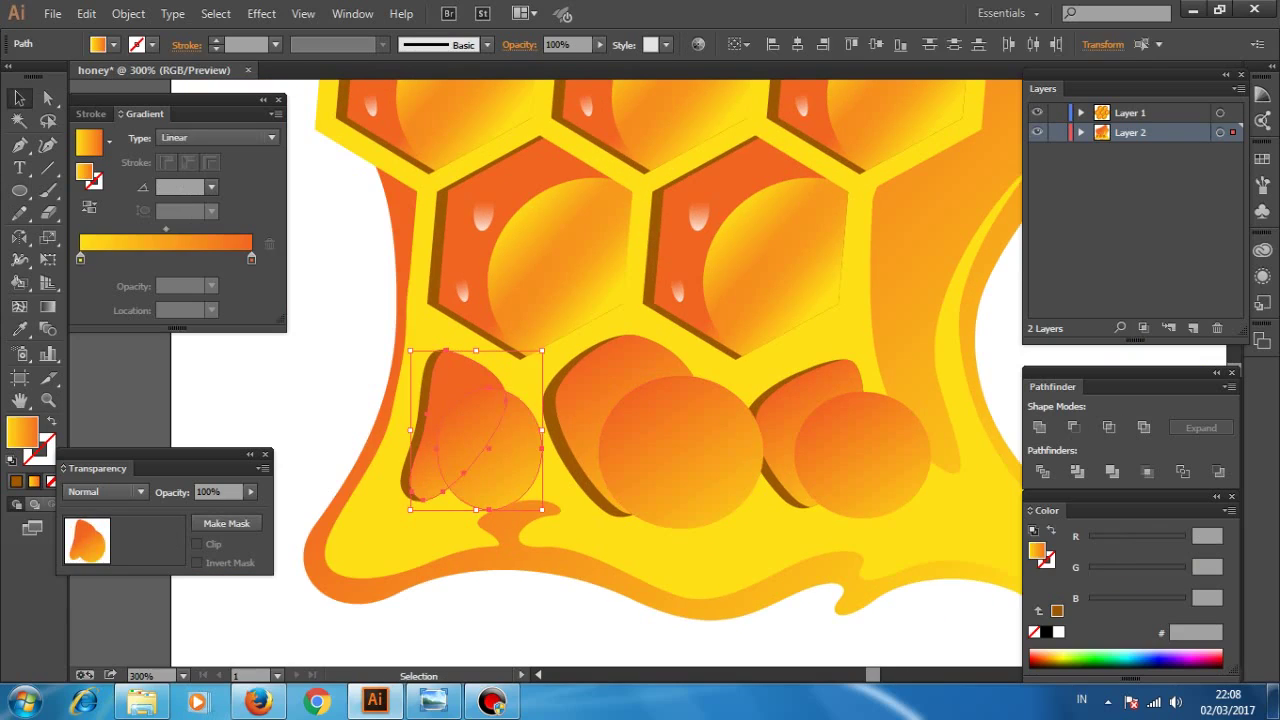
# - Clip each ellipse inside its drop with Ctrl+7 clipping masks
pyautogui.hotkey('ctrl', '7')
pyautogui.click(600, 380)
pyautogui.hotkey('ctrl', '7')
pyautogui.click(845, 376)
pyautogui.keyDown('shift'); pyautogui.click(890, 450); pyautogui.keyUp('shift')
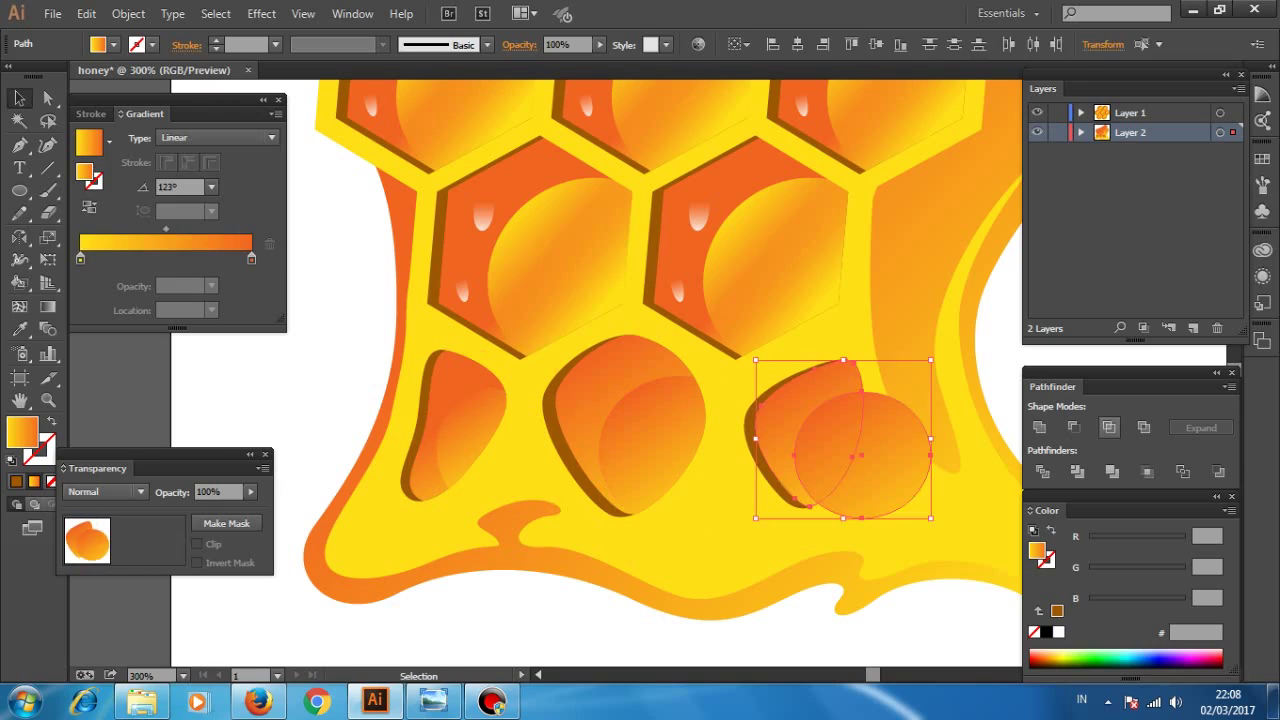
pyautogui.hotkey('ctrl', '7')
pyautogui.keyDown('shift'); pyautogui.click(460, 420); pyautogui.keyUp('shift')
pyautogui.keyDown('shift'); pyautogui.click(630, 440); pyautogui.keyUp('shift')
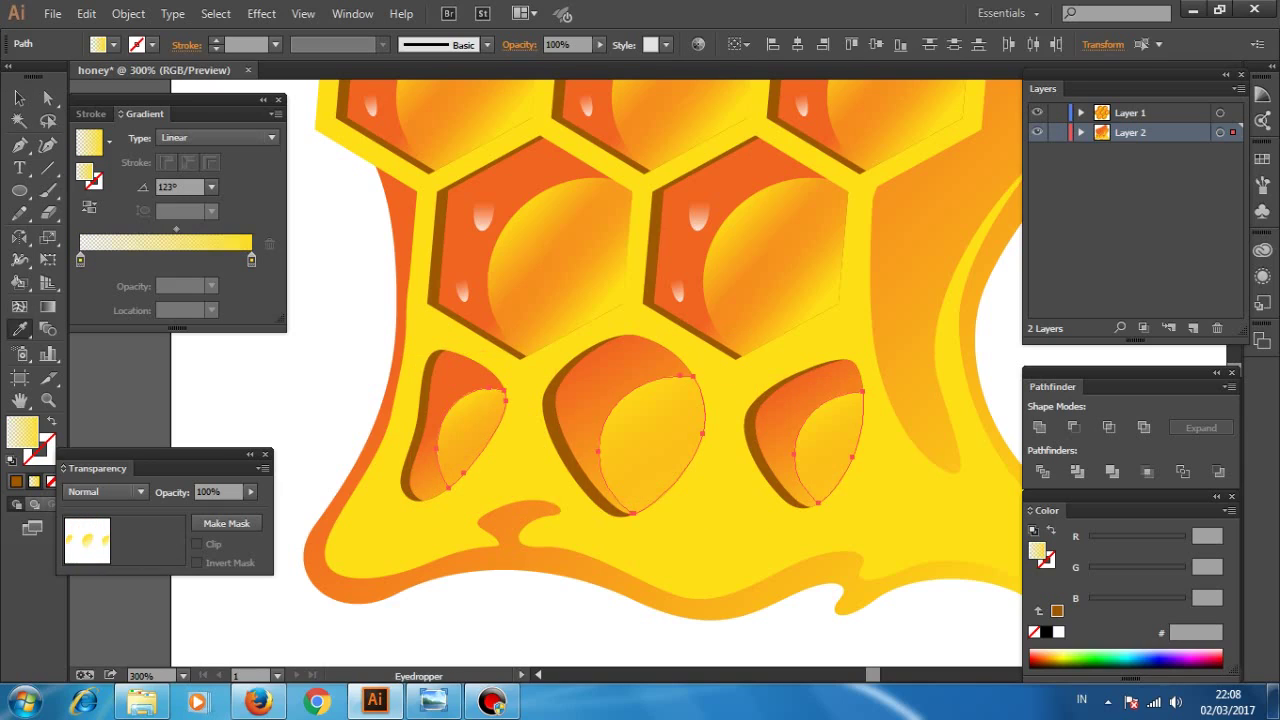
# - Give the clipped ellipses a pale yellow gradient and begin a highlight in the middle drop
pyautogui.hotkey('ctrl', 'shift', 'a')
pyautogui.hotkey('ctrl', '-')
pyautogui.hotkey('ctrl', '+')
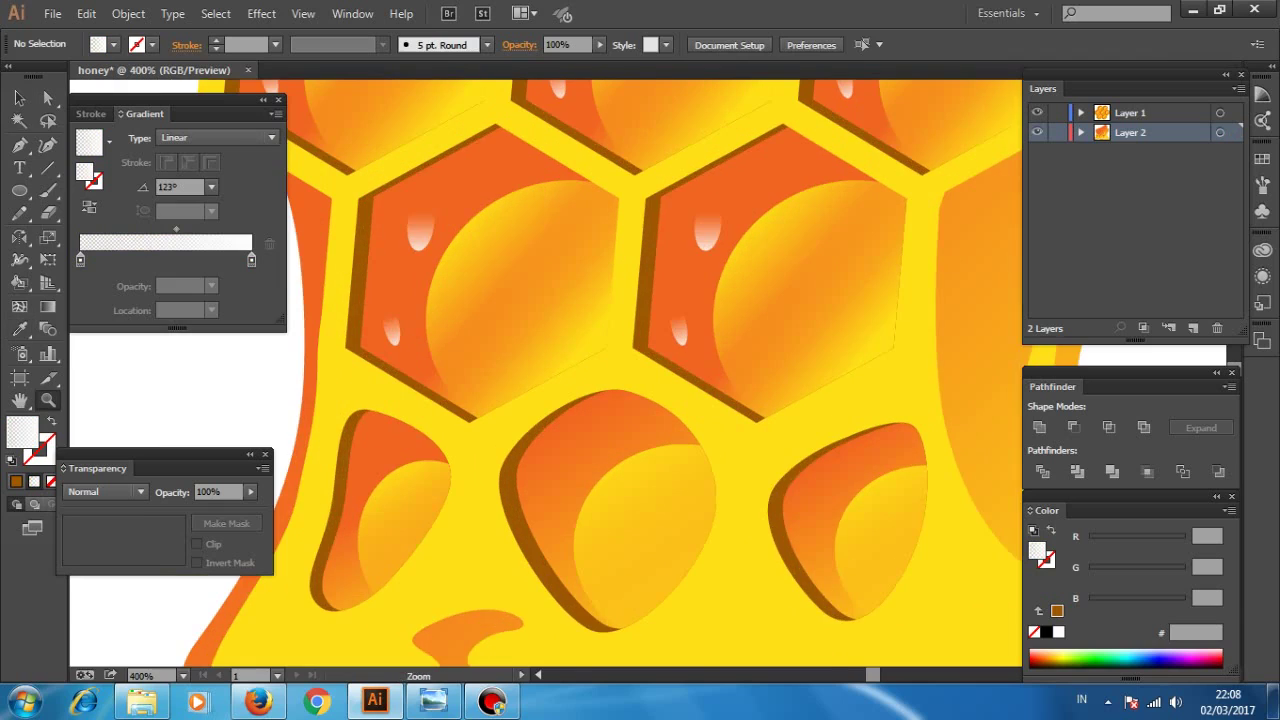
pyautogui.hotkey('ctrl', '+')
pyautogui.press('p')
pyautogui.click(650, 380)
# - Draw curved white highlight paths in the middle, right and left drops
pyautogui.moveTo(638, 530); pyautogui.dragTo(614, 448)
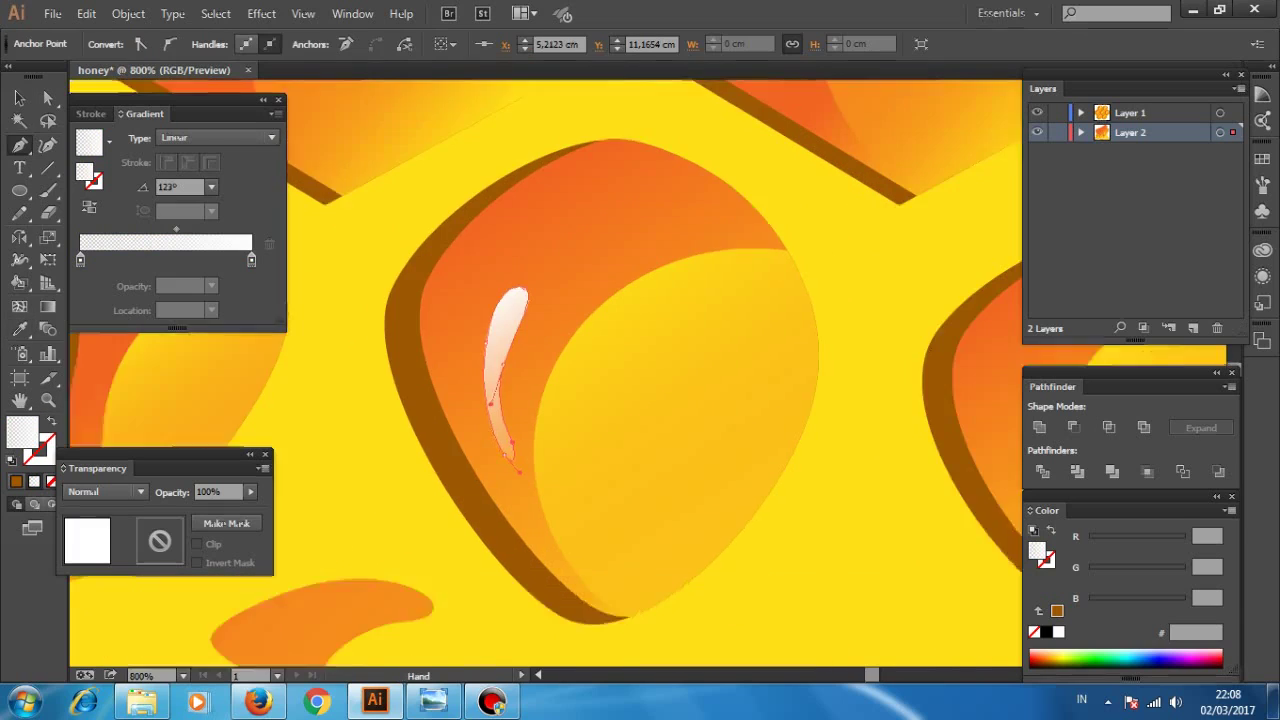
pyautogui.moveTo(646, 560); pyautogui.dragTo(226, 480)
pyautogui.click(762, 330)
pyautogui.click(760, 443)
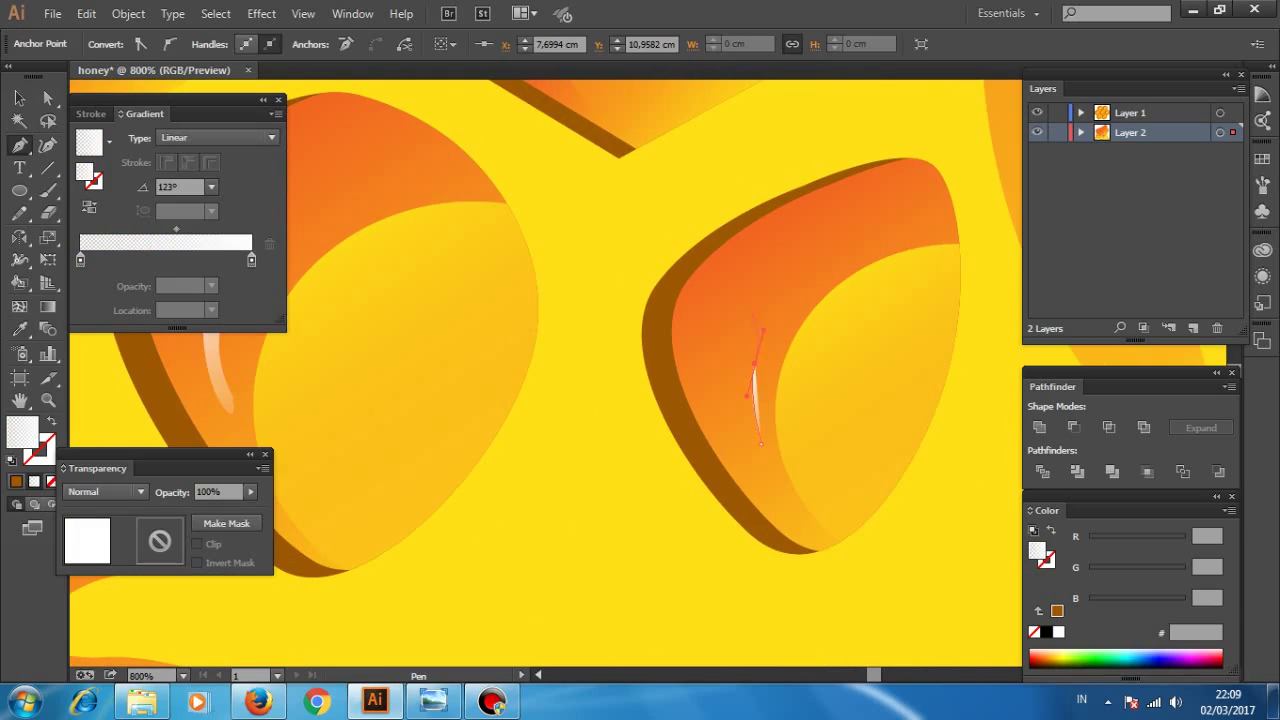
pyautogui.moveTo(600, 400); pyautogui.dragTo(786, 400)
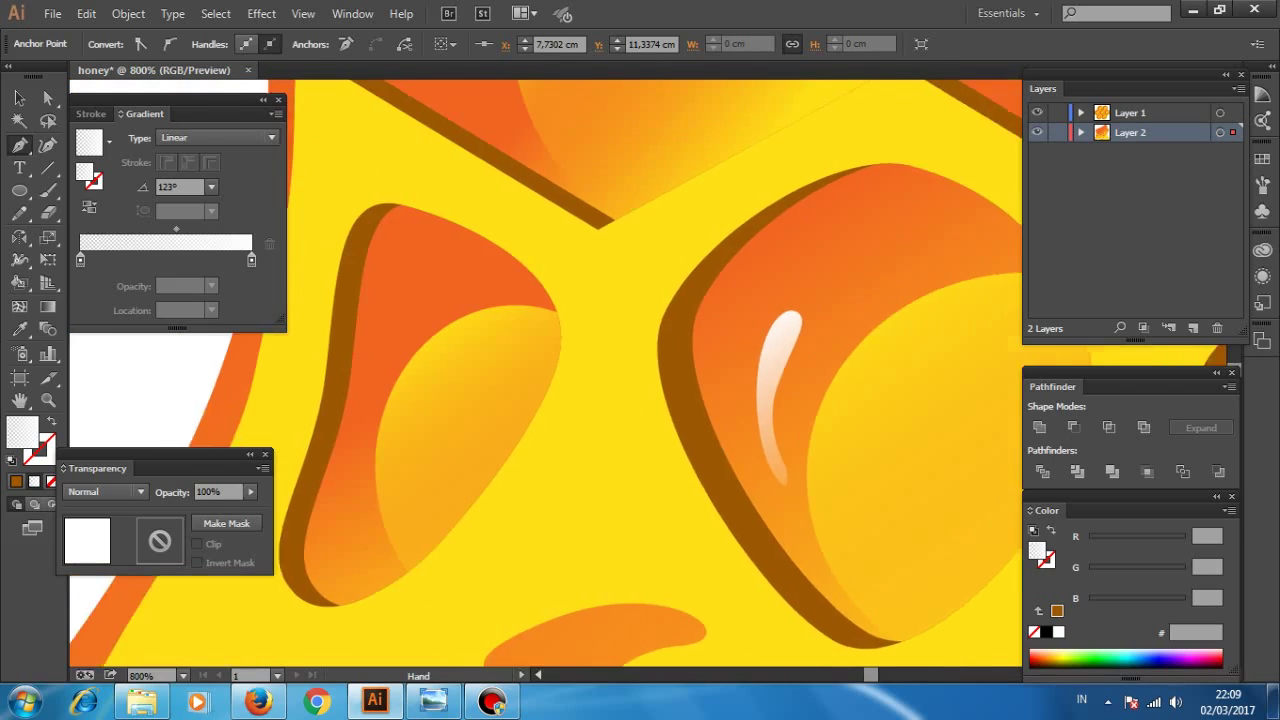
pyautogui.click(578, 302)
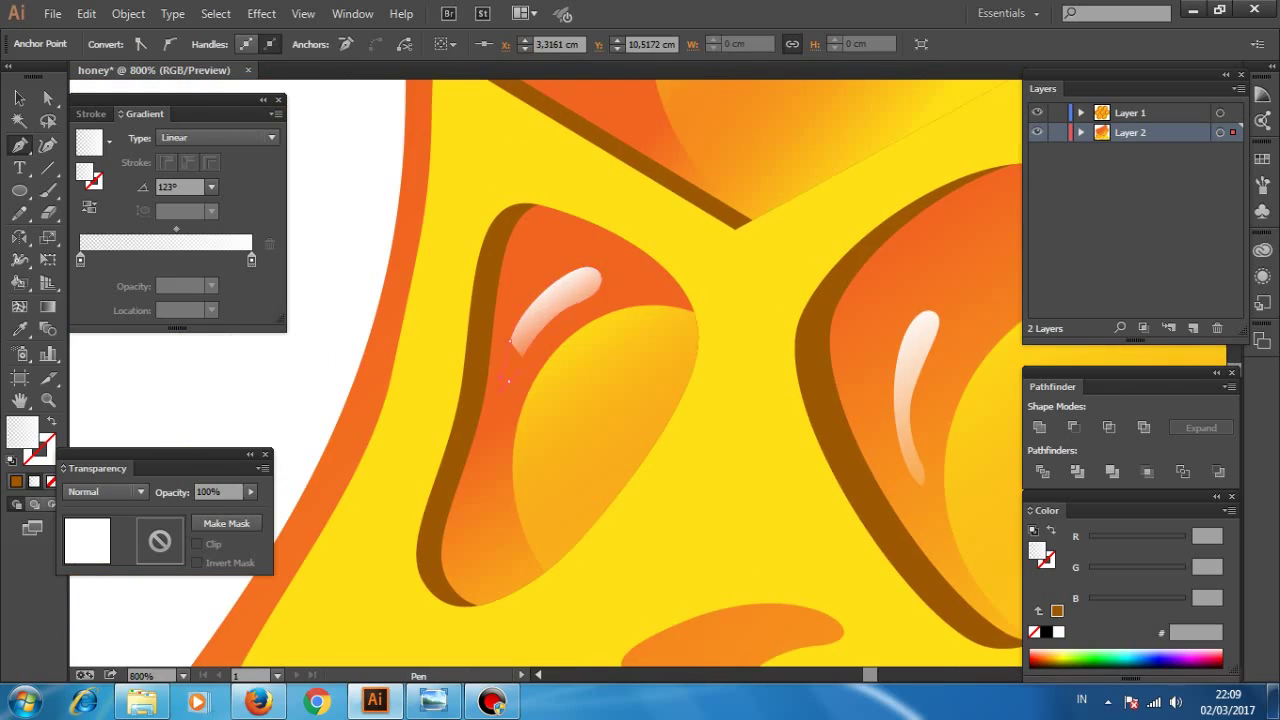
# - Change Layer 2's colour to blue in Layer Options and view the whole artwork
pyautogui.doubleClick(1170, 132)
pyautogui.click(663, 297)
pyautogui.click(543, 323)
pyautogui.click(457, 491)
pyautogui.click(640, 429)
pyautogui.hotkey('ctrl', '1')
pyautogui.hotkey('ctrl', 'shift', 'a')
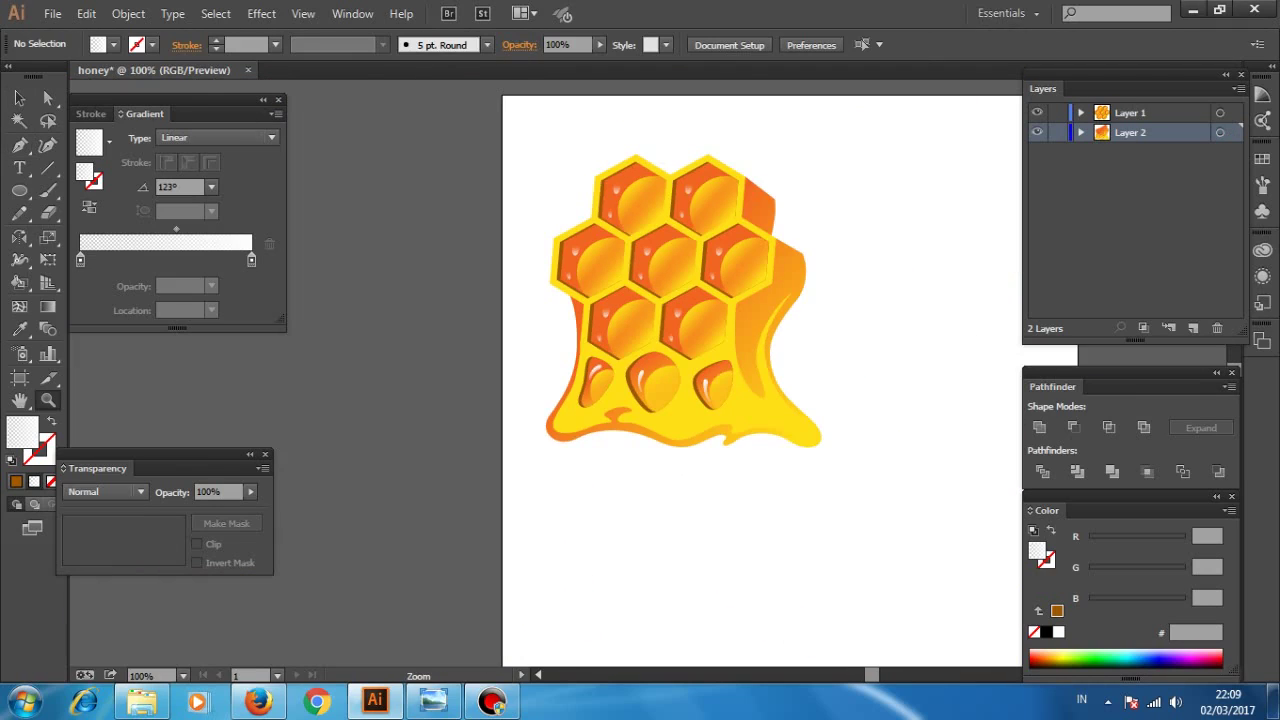
pyautogui.click(648, 428)
# - Draw a curved white gloss highlight along the drip's lower-left edge
pyautogui.click(648, 428)
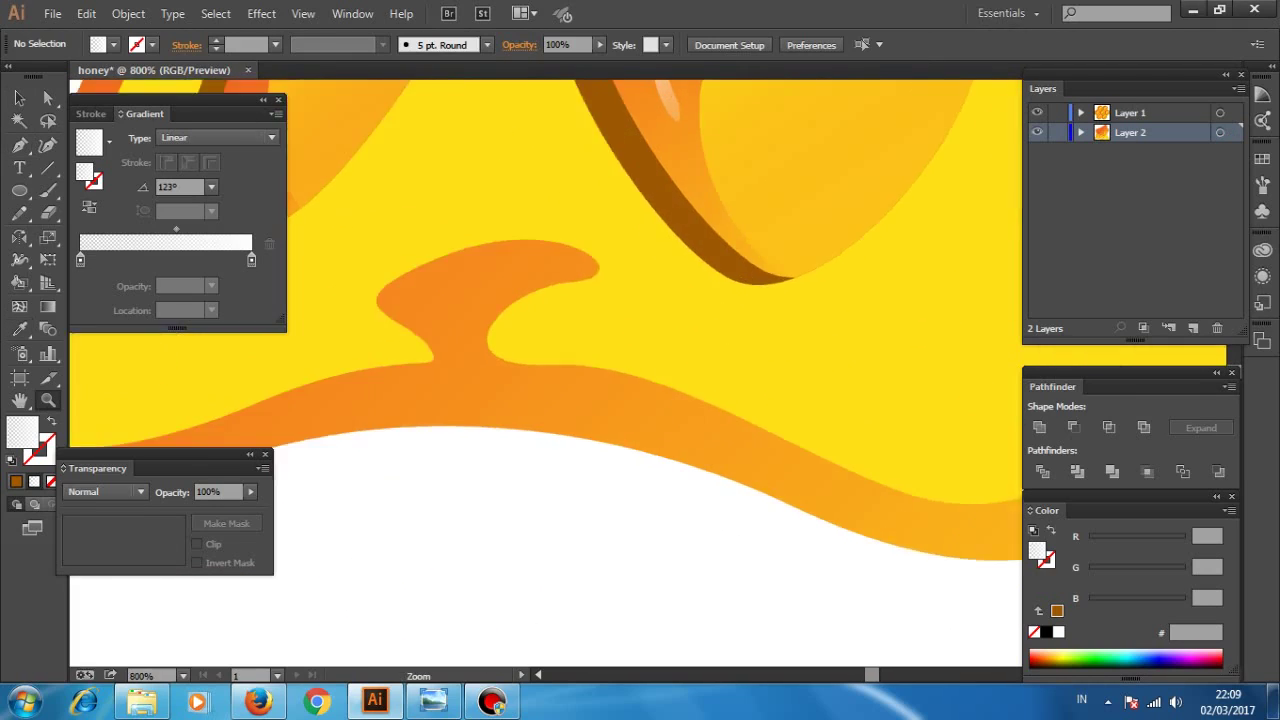
pyautogui.press('p')
pyautogui.moveTo(531, 377); pyautogui.dragTo(371, 337)
pyautogui.click(371, 342)
pyautogui.moveTo(575, 392); pyautogui.dragTo(648, 432)
pyautogui.moveTo(804, 483)
pyautogui.mouseDown()
pyautogui.moveTo(885, 478)
pyautogui.moveTo(948, 530)
pyautogui.mouseUp()
pyautogui.moveTo(785, 549); pyautogui.dragTo(990, 564)
pyautogui.moveTo(553, 434); pyautogui.dragTo(441, 436)
pyautogui.moveTo(570, 404); pyautogui.dragTo(1050, 374)
pyautogui.moveTo(477, 414); pyautogui.dragTo(563, 451)
pyautogui.moveTo(715, 449)
pyautogui.mouseDown()
pyautogui.moveTo(815, 402)
pyautogui.moveTo(650, 479)
pyautogui.mouseUp()
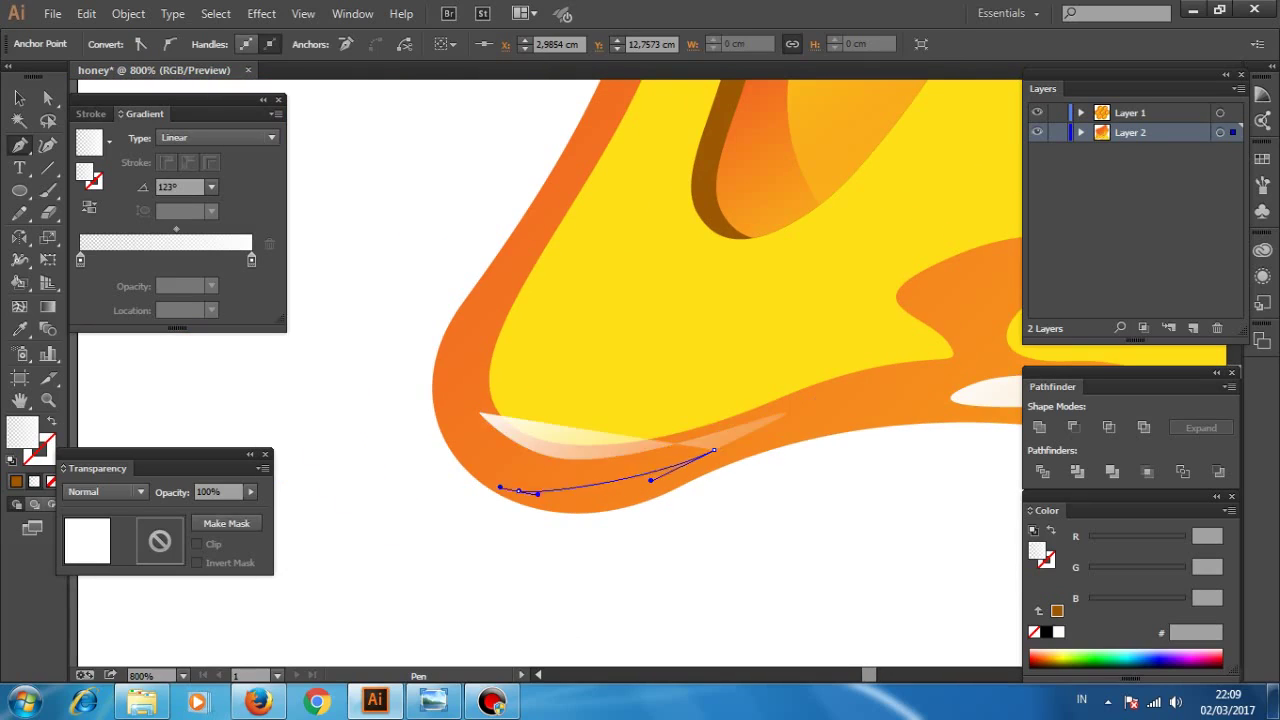
pyautogui.moveTo(518, 491); pyautogui.dragTo(472, 469)
# - Add a second white gloss highlight along the drip's lower-right edge
pyautogui.hotkey('ctrl', 'shift', 'a')
pyautogui.hotkey('ctrl', '-')
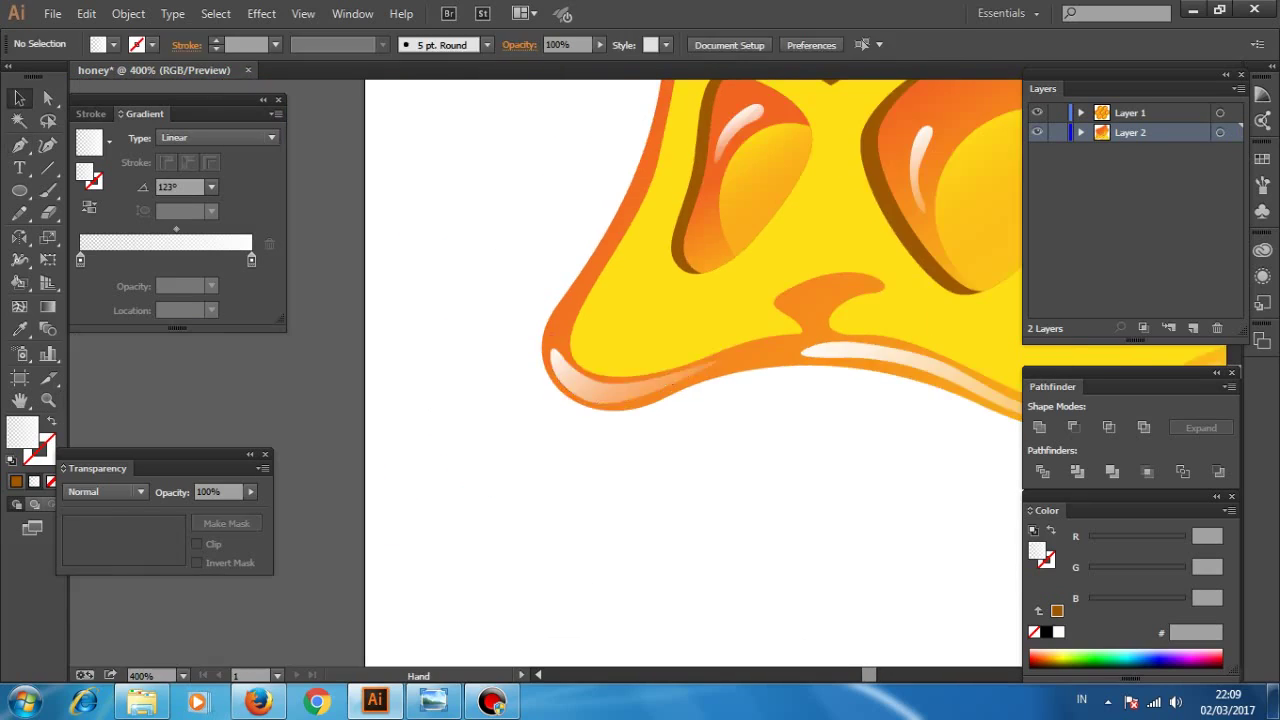
pyautogui.moveTo(700, 300); pyautogui.dragTo(385, 440)
pyautogui.moveTo(692, 401); pyautogui.dragTo(555, 404)
pyautogui.click(555, 404)
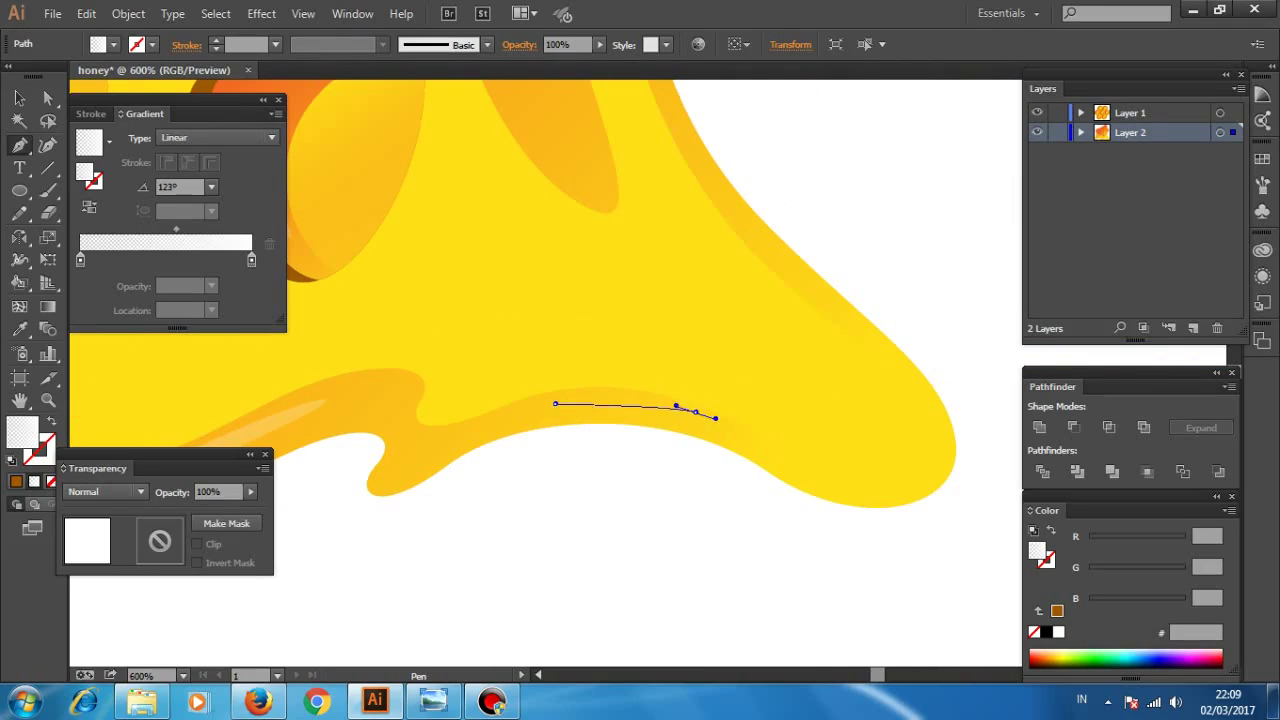
pyautogui.click(695, 412)
pyautogui.click(822, 472)
pyautogui.click(872, 486)
pyautogui.click(932, 463)
pyautogui.click(897, 499)
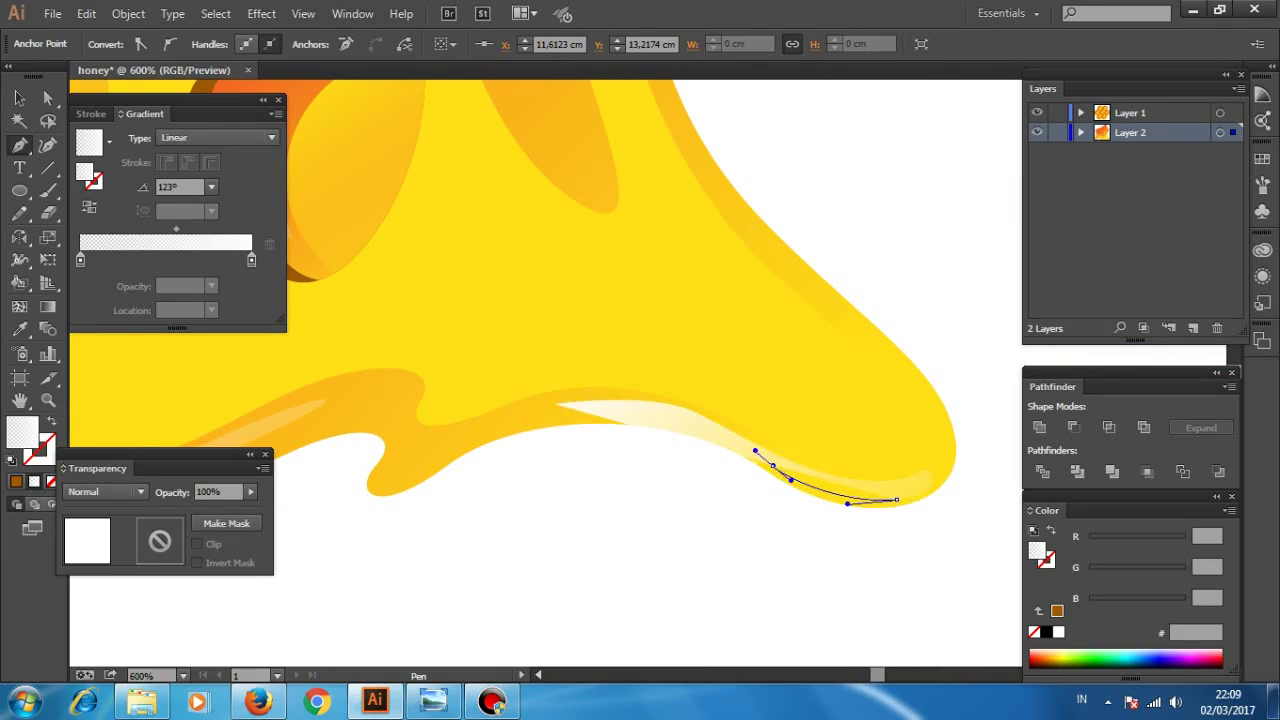
pyautogui.click(547, 414)
pyautogui.click(502, 429)
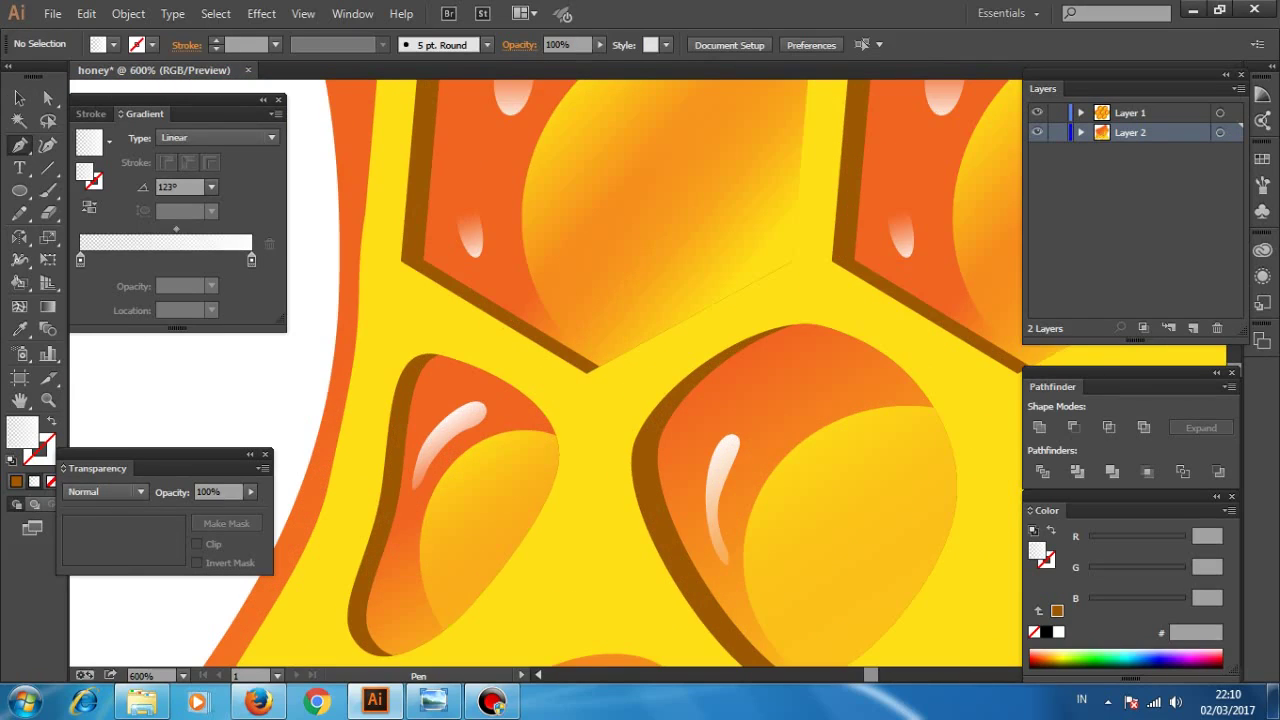
pyautogui.click(568, 372)
pyautogui.click(415, 281)
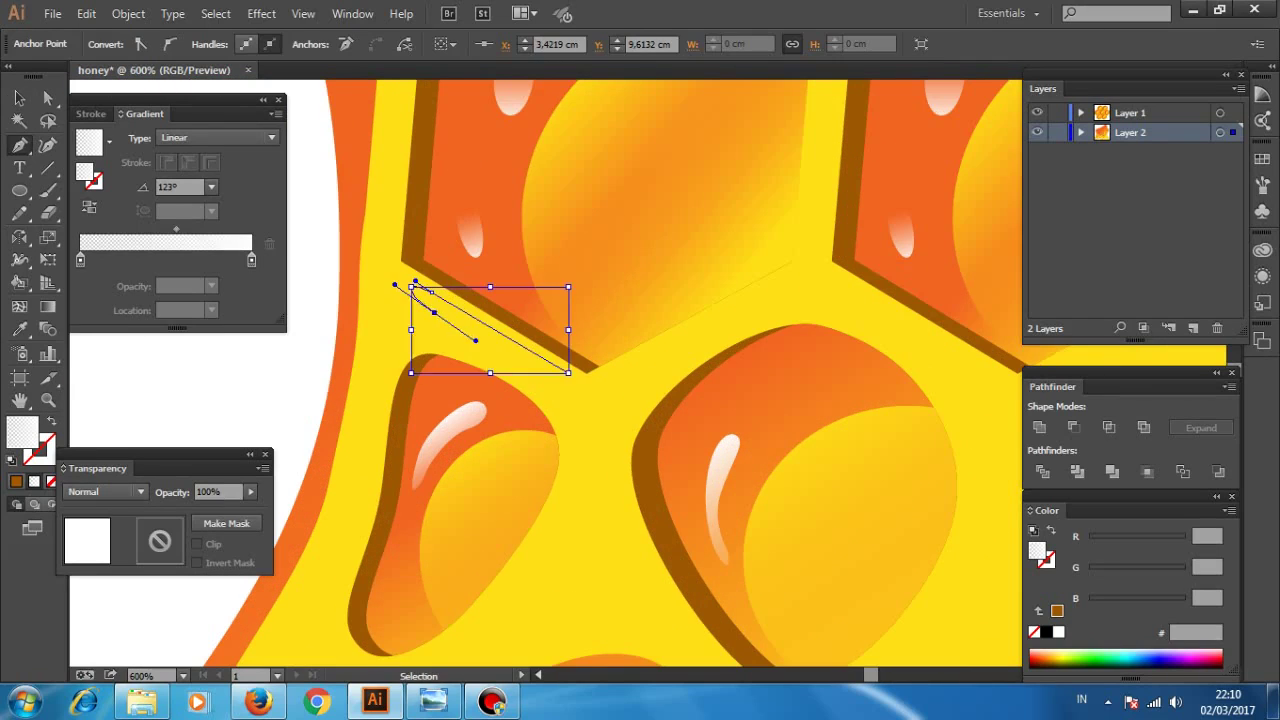
# - Pen-draw a closed curved shape between the drops below the lower cells
pyautogui.scroll(-3, 557, 413)
pyautogui.moveTo(547, 365); pyautogui.dragTo(512, 415)
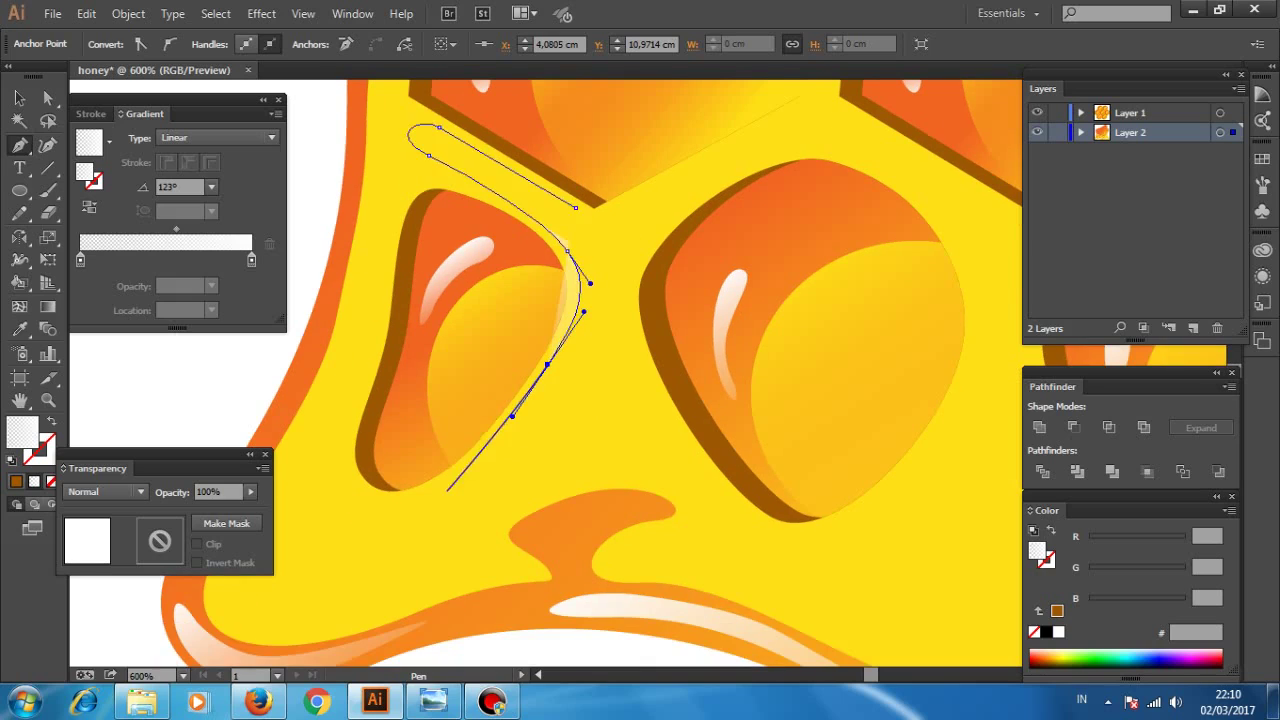
pyautogui.moveTo(434, 500); pyautogui.dragTo(425, 522)
pyautogui.moveTo(623, 458); pyautogui.dragTo(657, 457)
pyautogui.click(710, 512)
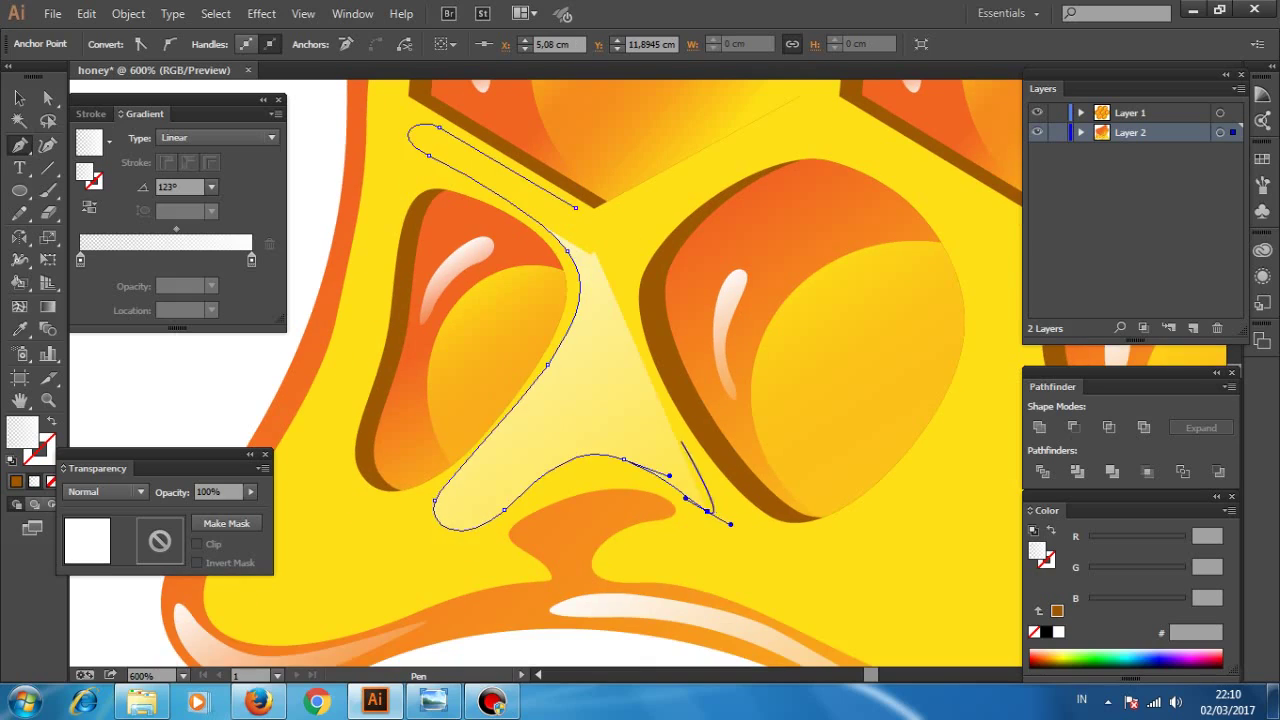
pyautogui.scroll(2, 700, 480)
pyautogui.moveTo(680, 555); pyautogui.dragTo(639, 488)
pyautogui.moveTo(632, 385); pyautogui.dragTo(682, 297)
pyautogui.click(738, 259)
pyautogui.click(736, 282)
# - Give that shape a top-to-bottom gradient fading to yellow, then deselect it
pyautogui.hotkey('ctrl', '-')
pyautogui.press('g')
pyautogui.moveTo(690, 650); pyautogui.dragTo(337, 86)
pyautogui.moveTo(534, 194); pyautogui.dragTo(534, 376)
pyautogui.press('z')
pyautogui.hotkey('ctrl', '-')
pyautogui.press('v')
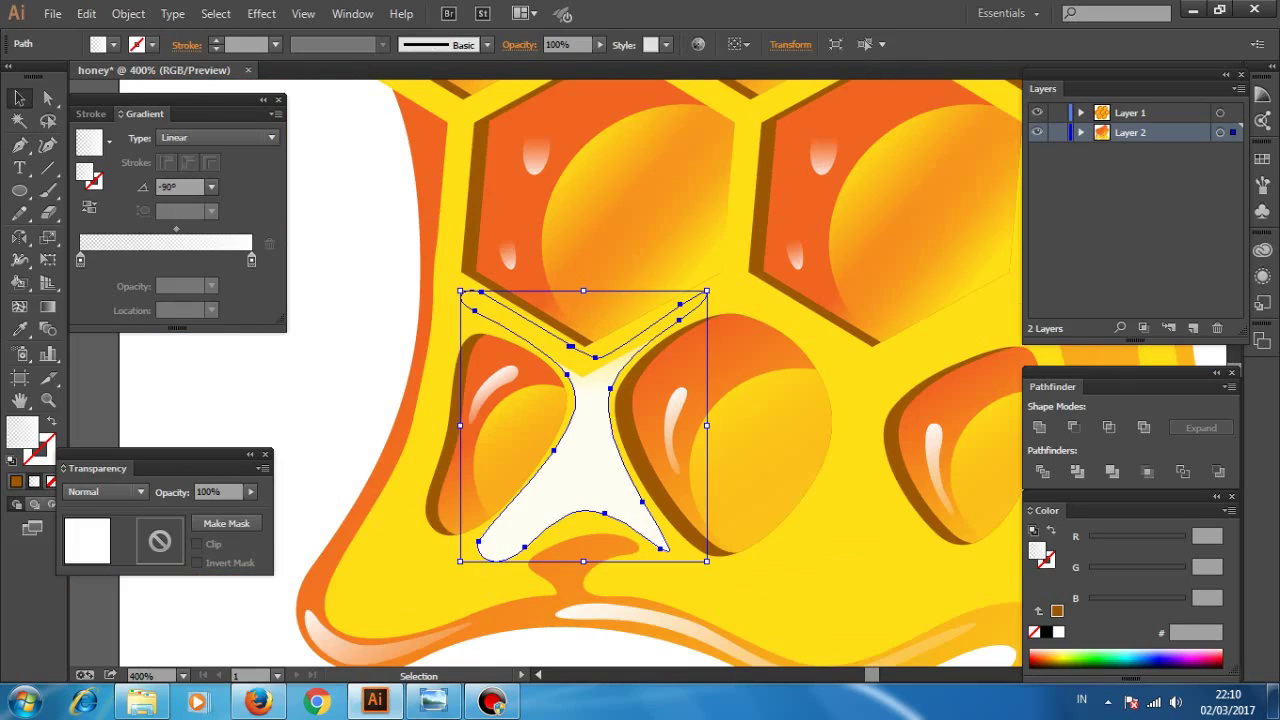
pyautogui.press('g')
pyautogui.press('i')
pyautogui.keyDown('shift'); pyautogui.click(590, 600); pyautogui.keyUp('shift')
pyautogui.press('v')
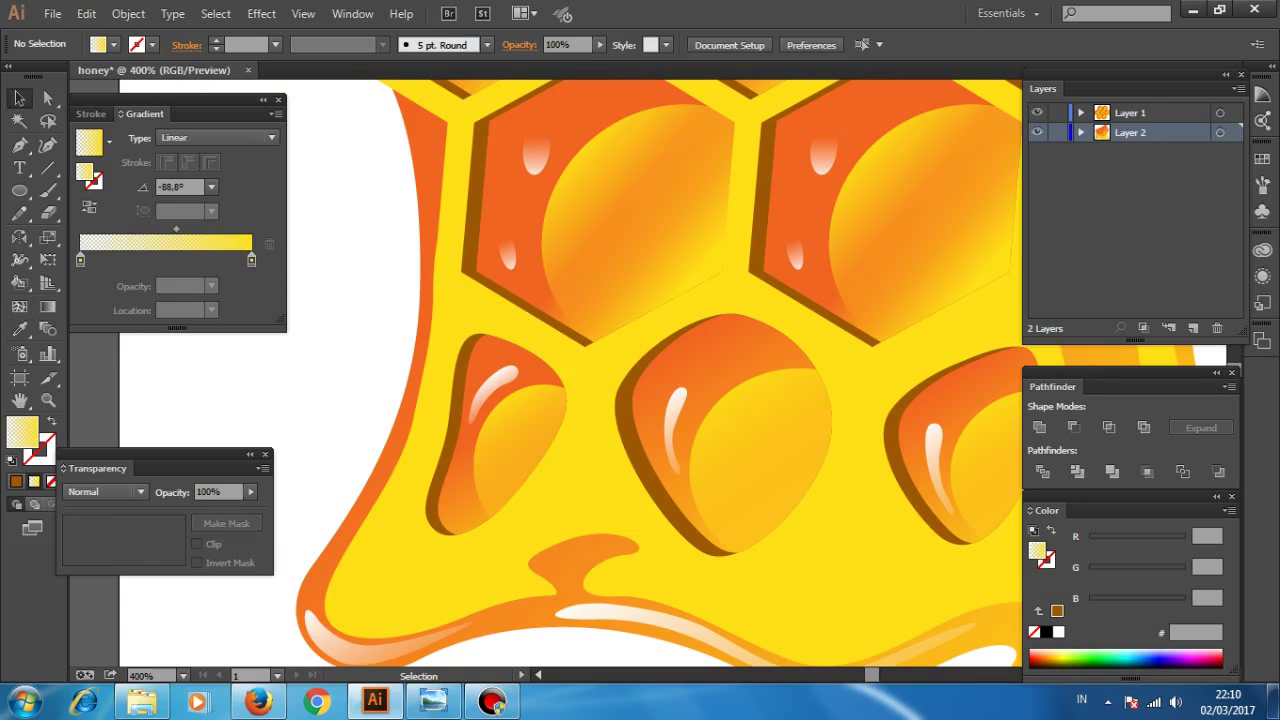
pyautogui.hotkey('ctrl', 'shift', 'a')
# - Start the white drip outline with curved anchors along the lower cell edge
pyautogui.press('z')
pyautogui.hotkey('ctrl', '+')
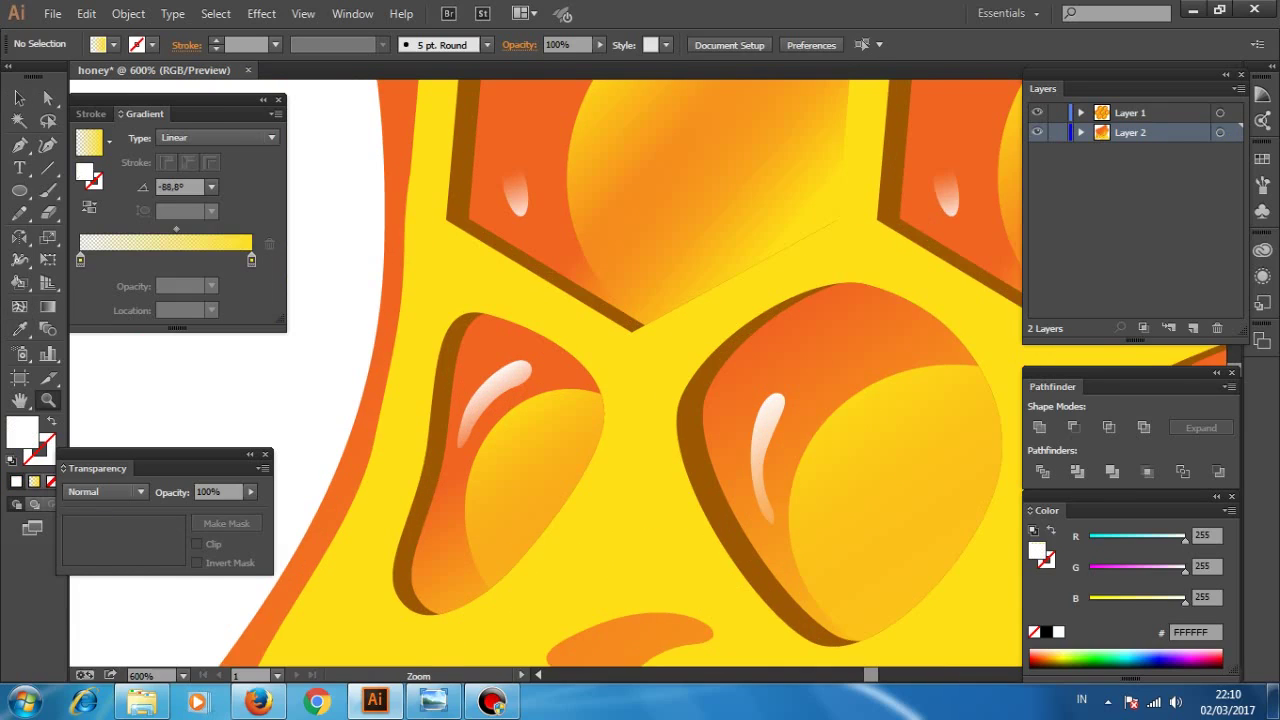
pyautogui.hotkey('ctrl', '+')
pyautogui.press('p')
pyautogui.click(617, 305)
pyautogui.moveTo(470, 209); pyautogui.dragTo(427, 183)
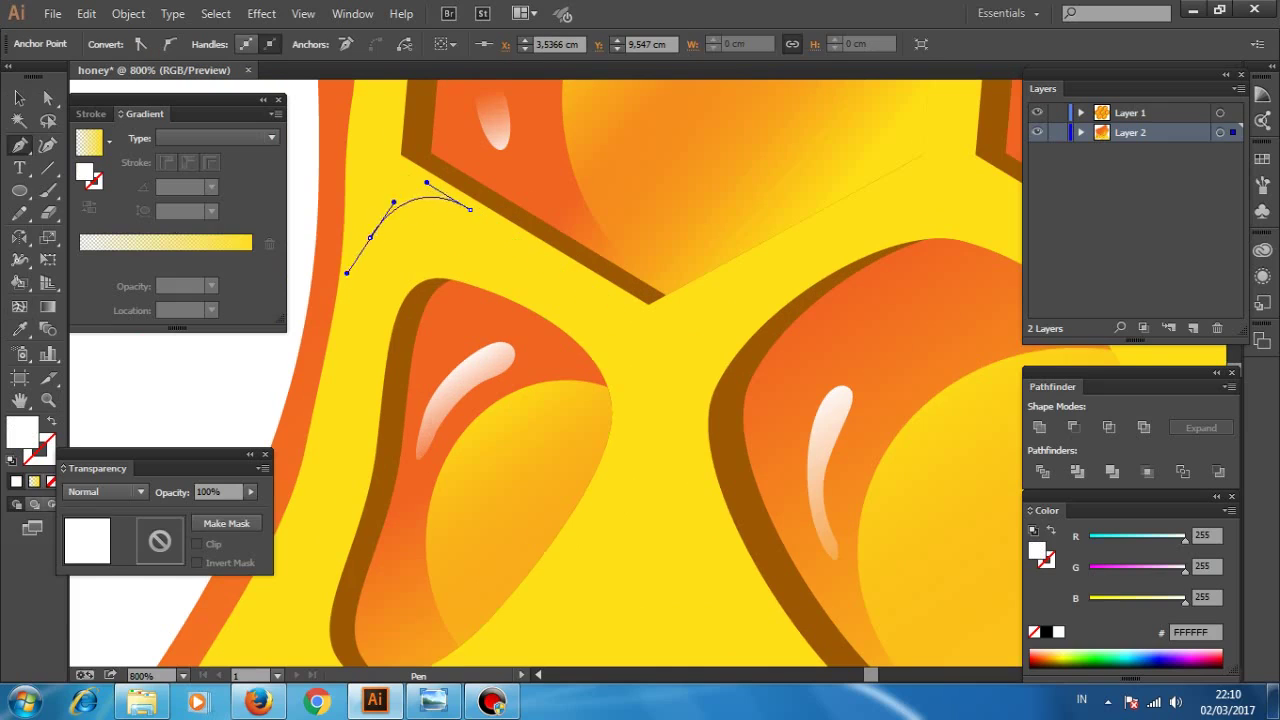
pyautogui.moveTo(352, 264); pyautogui.dragTo(349, 323)
pyautogui.scroll(-2, 350, 320)
pyautogui.moveTo(583, 388); pyautogui.dragTo(592, 430)
pyautogui.scroll(-5, 590, 430)
pyautogui.moveTo(497, 383)
pyautogui.mouseDown()
pyautogui.moveTo(446, 431)
pyautogui.moveTo(457, 414)
pyautogui.mouseUp()
# - Continue the outline around the lower drip and close it at its starting anchor
pyautogui.scroll(-5, 446, 431)
pyautogui.hscroll(-4, 446, 431)
pyautogui.moveTo(586, 349); pyautogui.dragTo(620, 330)
pyautogui.hscroll(5, 729, 309)
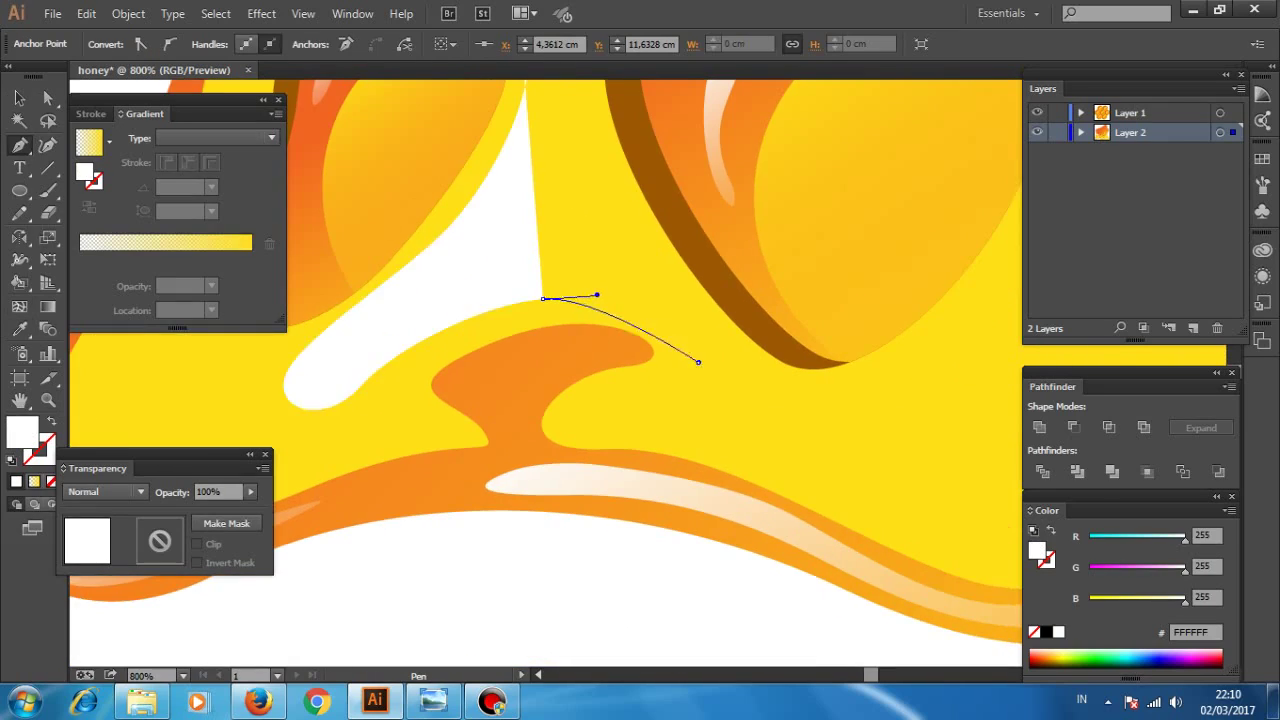
pyautogui.moveTo(723, 334); pyautogui.dragTo(743, 400)
pyautogui.scroll(-5, 743, 400)
pyautogui.scroll(3, 904, 648)
pyautogui.scroll(5, 700, 400)
pyautogui.moveTo(728, 348); pyautogui.dragTo(829, 321)
pyautogui.moveTo(528, 463); pyautogui.dragTo(553, 455)
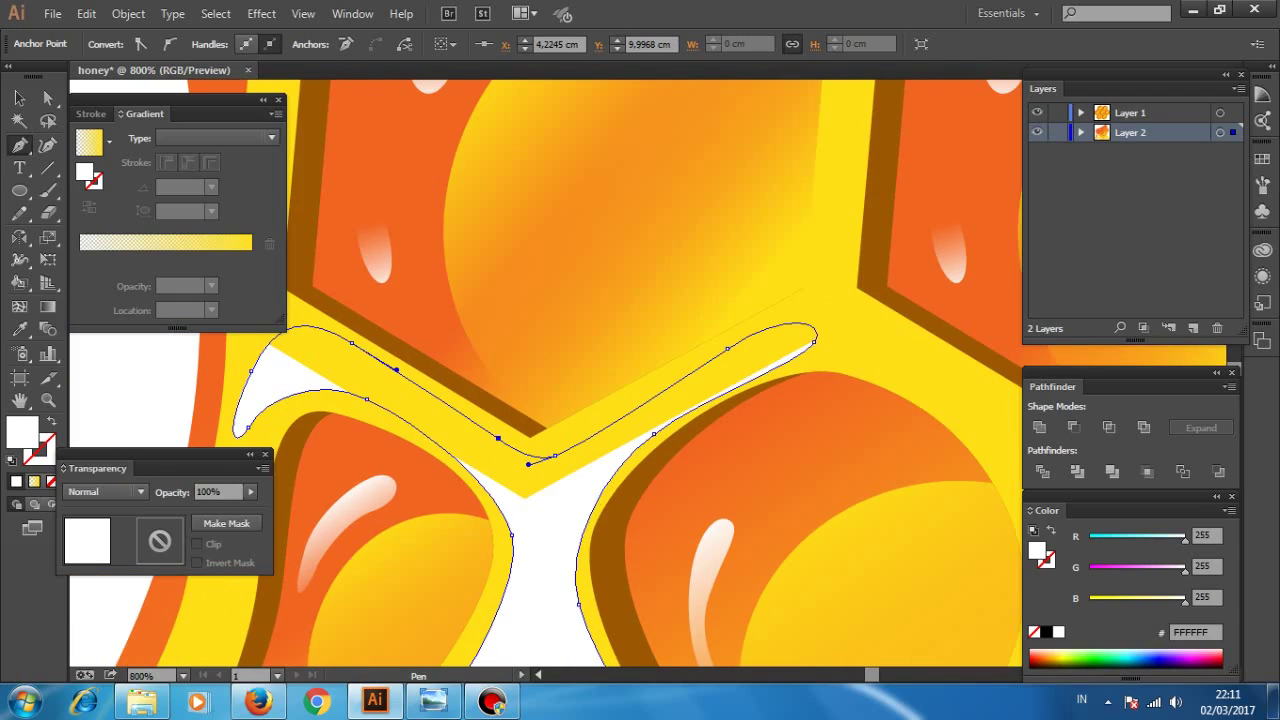
# - Create a new layer and cut-paste the white shape in front onto it
pyautogui.hotkey('ctrl', 'l')
pyautogui.hotkey('ctrl', 'x')
pyautogui.hotkey('ctrl', 'f')
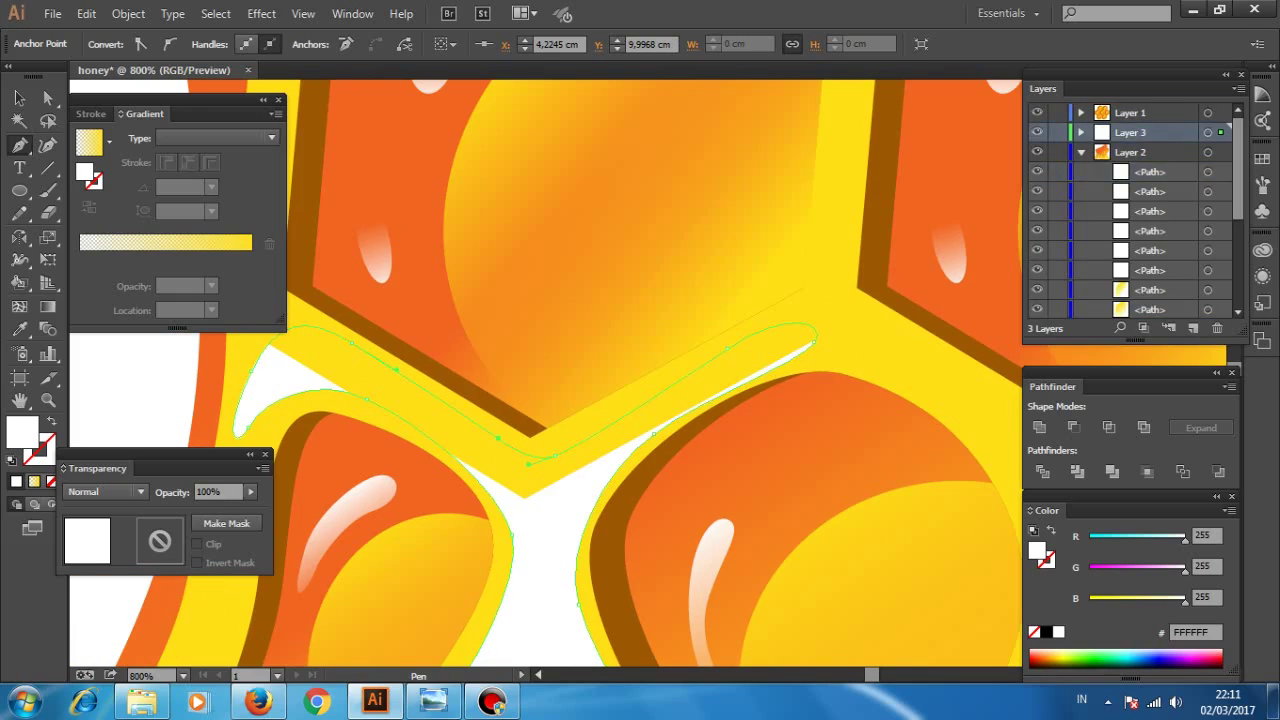
pyautogui.hotkey('ctrl', 'shift', 'a')
# - Begin another outline with anchors down the cell edge to the cell bottom
pyautogui.press('z')
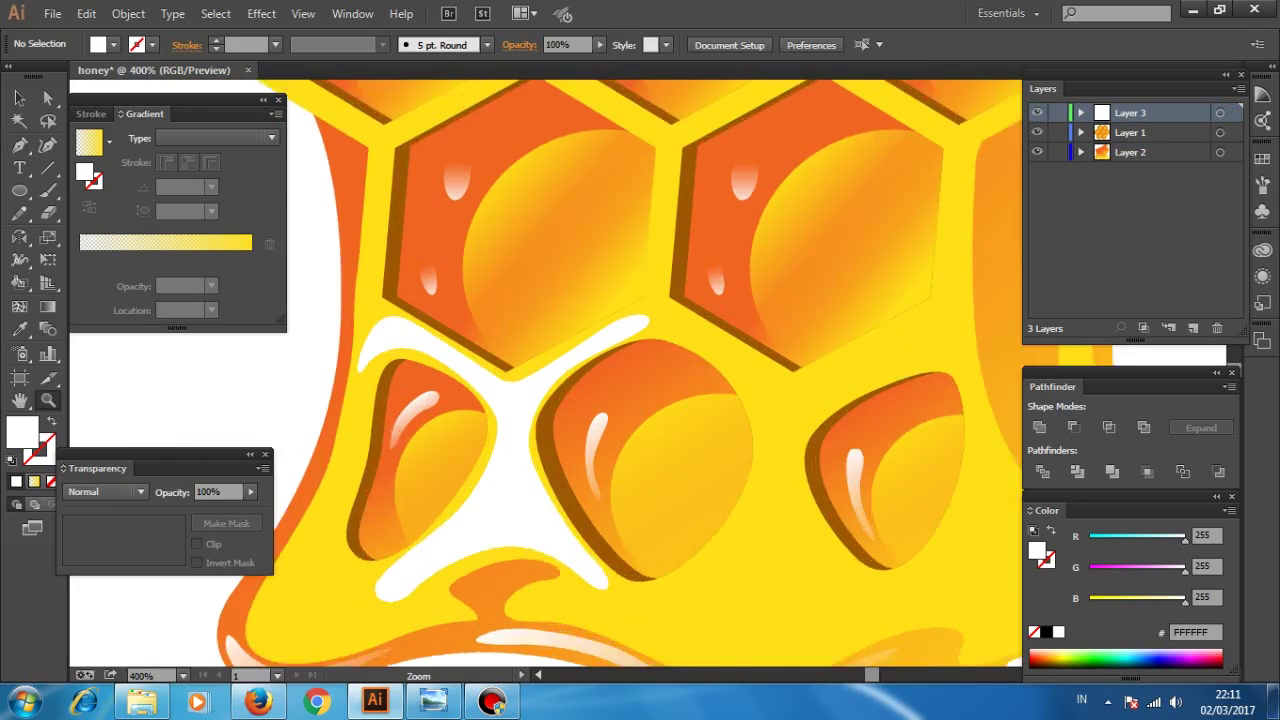
pyautogui.click(803, 557)
pyautogui.press('p')
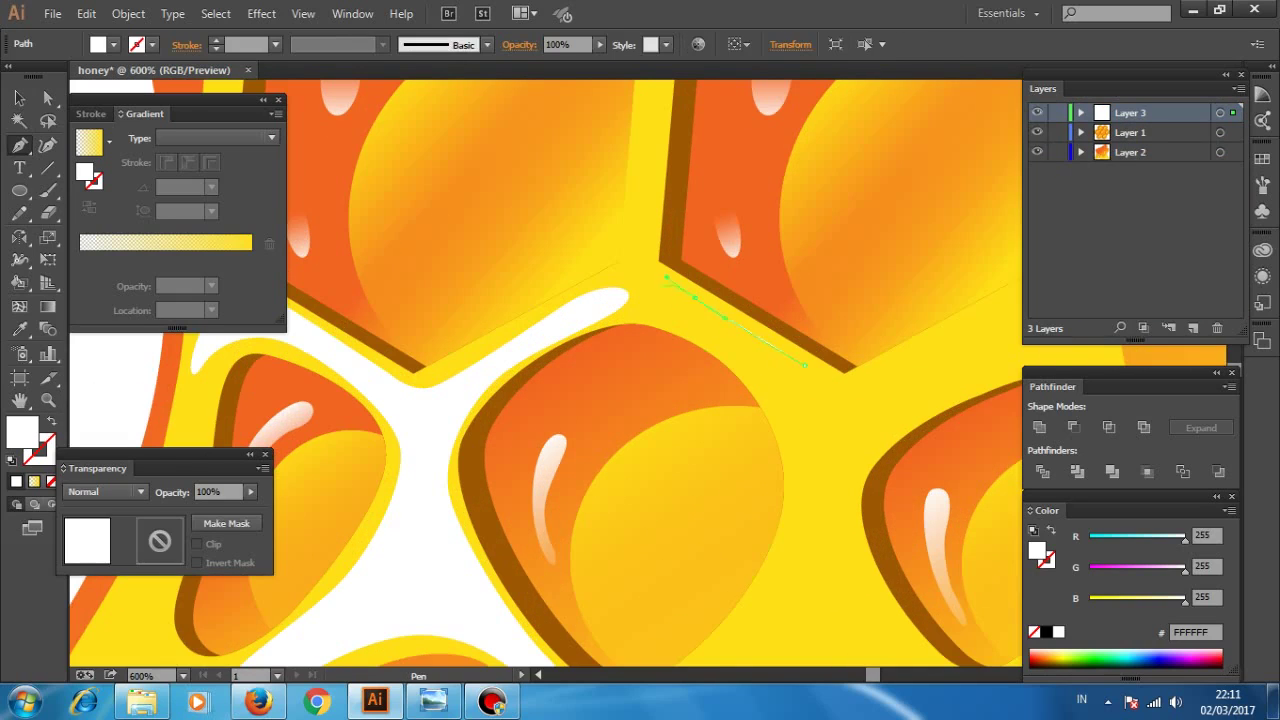
pyautogui.click(620, 218)
pyautogui.click(657, 249)
pyautogui.click(714, 291)
pyautogui.click(750, 413)
pyautogui.scroll(-4, 750, 413)
pyautogui.click(690, 378)
pyautogui.click(545, 478)
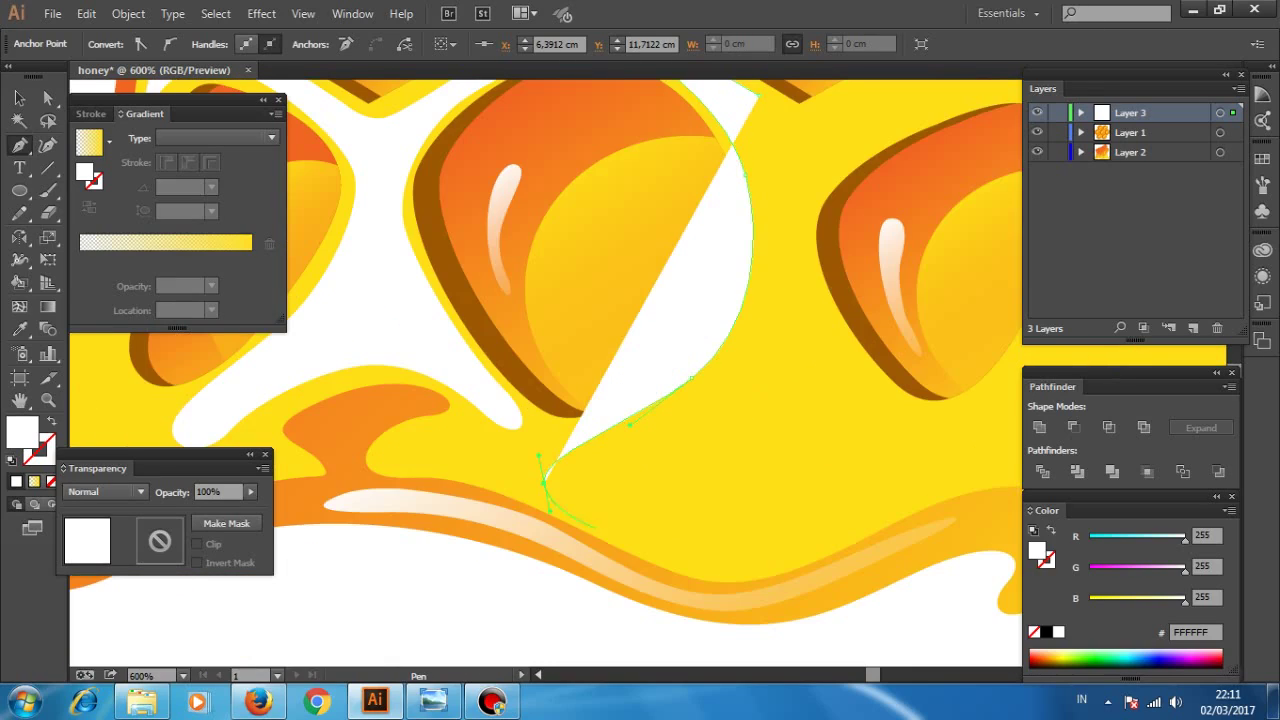
pyautogui.click(640, 505)
pyautogui.moveTo(715, 543); pyautogui.dragTo(732, 564)
# - Add anchors around the honey drip and up its upper-right branch to the tip
pyautogui.hscroll(5, 822, 530)
pyautogui.click(660, 485)
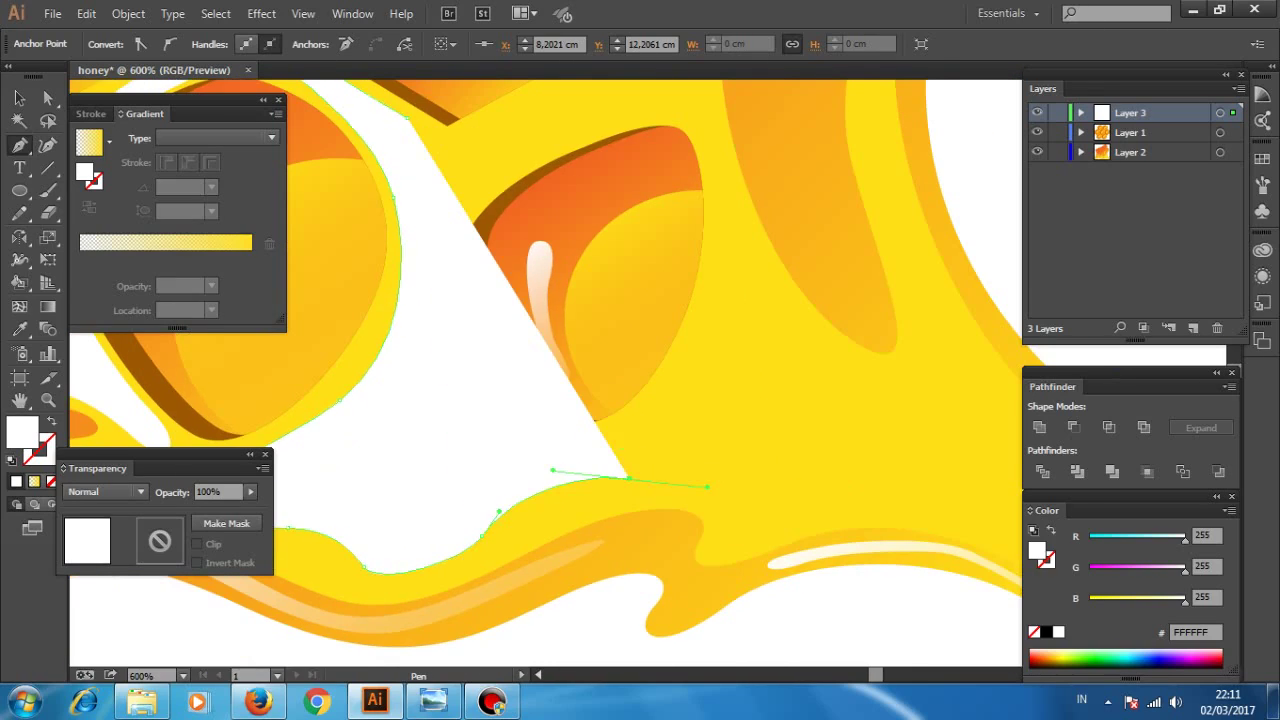
pyautogui.click(586, 464)
pyautogui.scroll(2, 586, 464)
pyautogui.moveTo(533, 451); pyautogui.dragTo(517, 396)
pyautogui.click(597, 236)
pyautogui.click(657, 204)
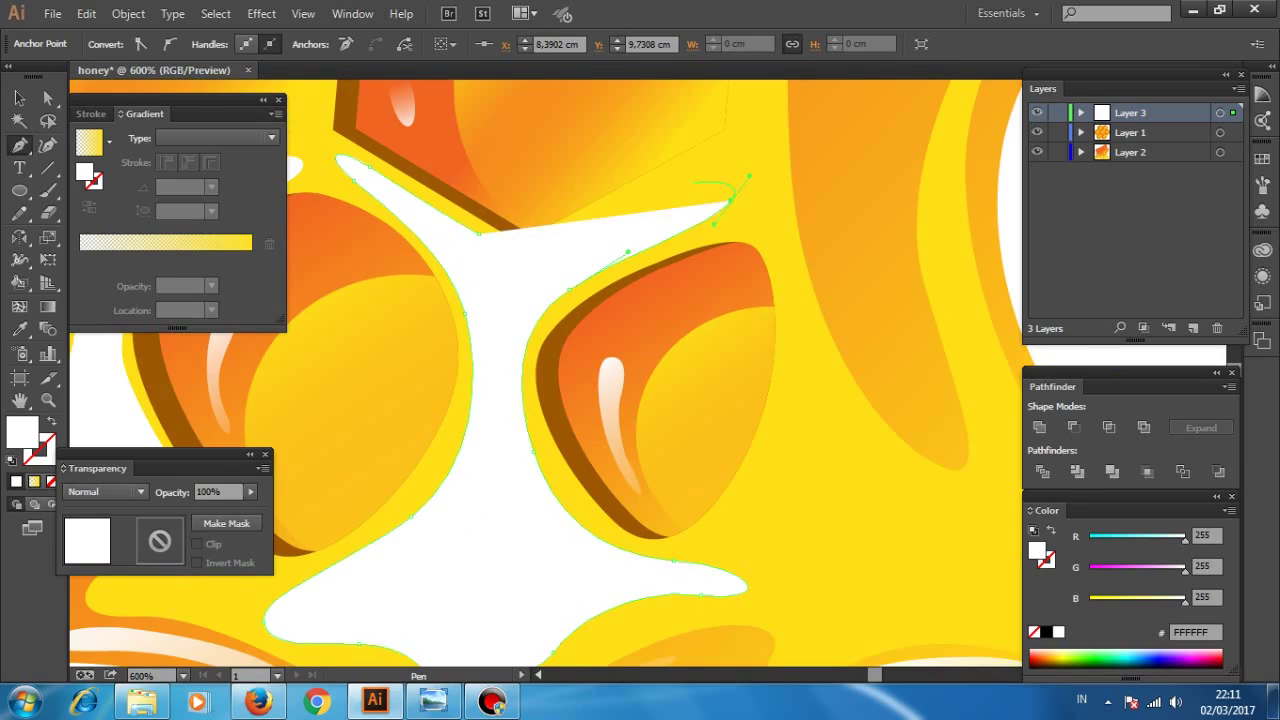
pyautogui.click(734, 190)
pyautogui.moveTo(537, 258); pyautogui.dragTo(507, 255)
# - Extend the outline to the drip's tip, along its lower edge and left edge
pyautogui.hotkey('ctrl', '-')
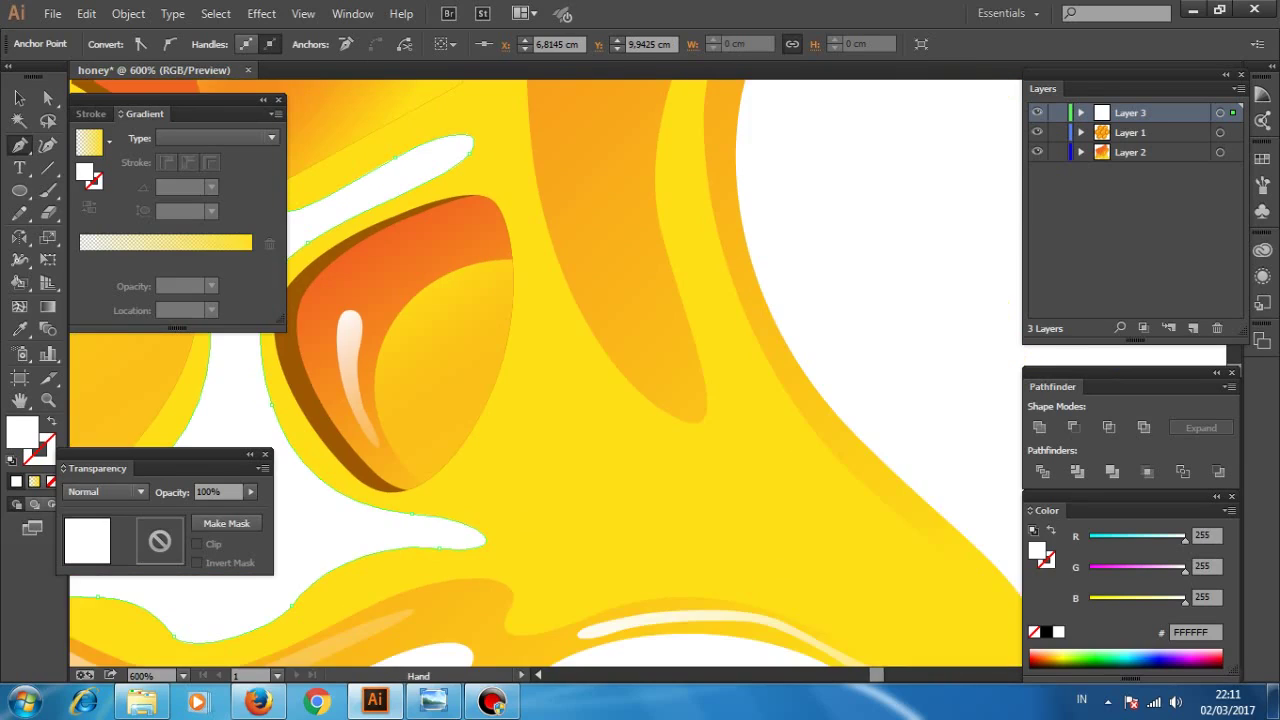
pyautogui.hotkey('ctrl', '-')
pyautogui.hotkey('ctrl', '-')
pyautogui.hotkey('ctrl', '+')
pyautogui.hotkey('ctrl', '+')
pyautogui.hotkey('ctrl', '+')
pyautogui.press('p')
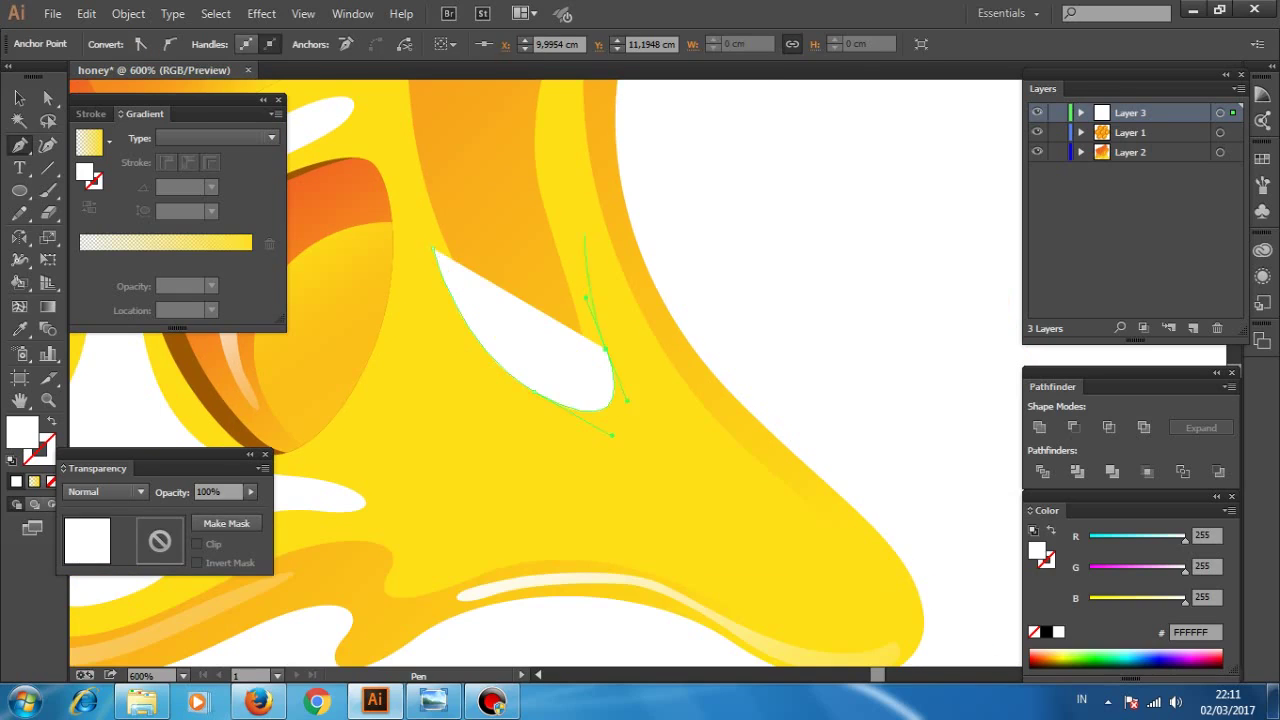
pyautogui.moveTo(700, 500); pyautogui.dragTo(540, 360)
pyautogui.moveTo(718, 458); pyautogui.dragTo(718, 492)
pyautogui.moveTo(600, 400); pyautogui.dragTo(735, 453)
pyautogui.moveTo(543, 428)
pyautogui.mouseDown()
pyautogui.moveTo(430, 443)
pyautogui.moveTo(457, 337)
pyautogui.mouseUp()
pyautogui.moveTo(520, 490); pyautogui.dragTo(475, 476)
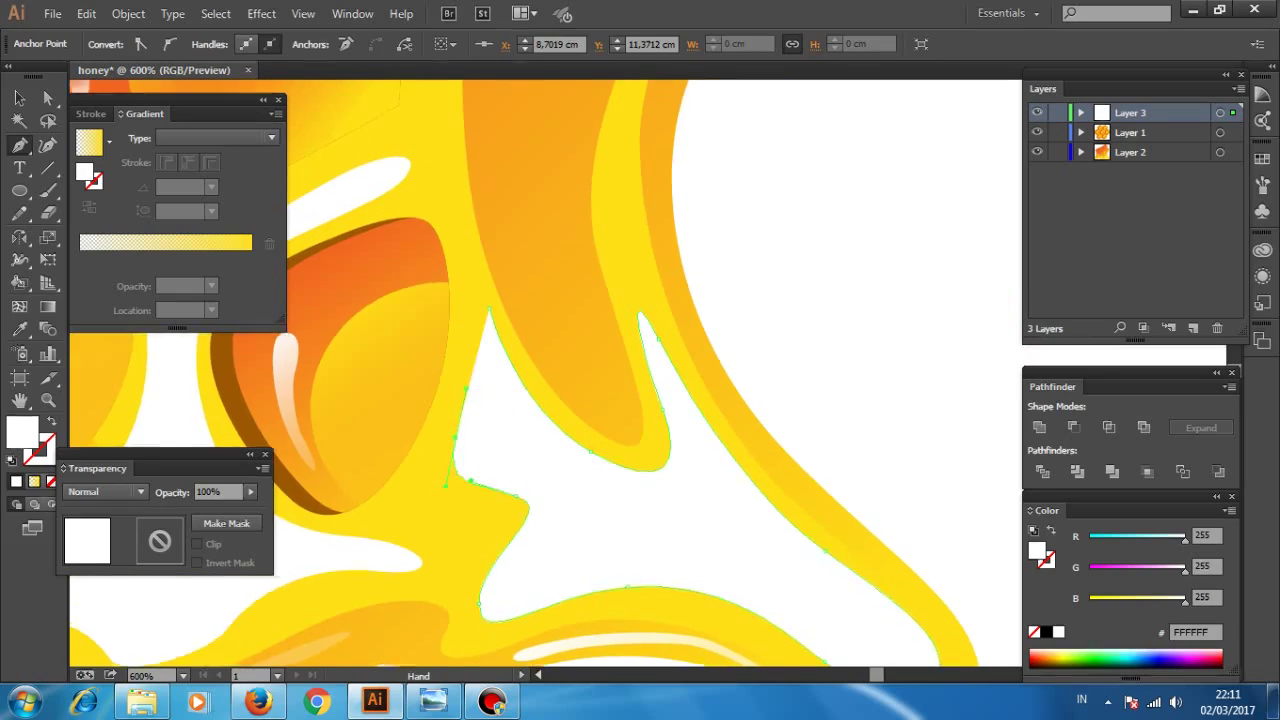
pyautogui.moveTo(500, 350); pyautogui.dragTo(495, 485)
pyautogui.hotkey('ctrl', '-')
pyautogui.hotkey('ctrl', '-')
pyautogui.hotkey('ctrl', '-')
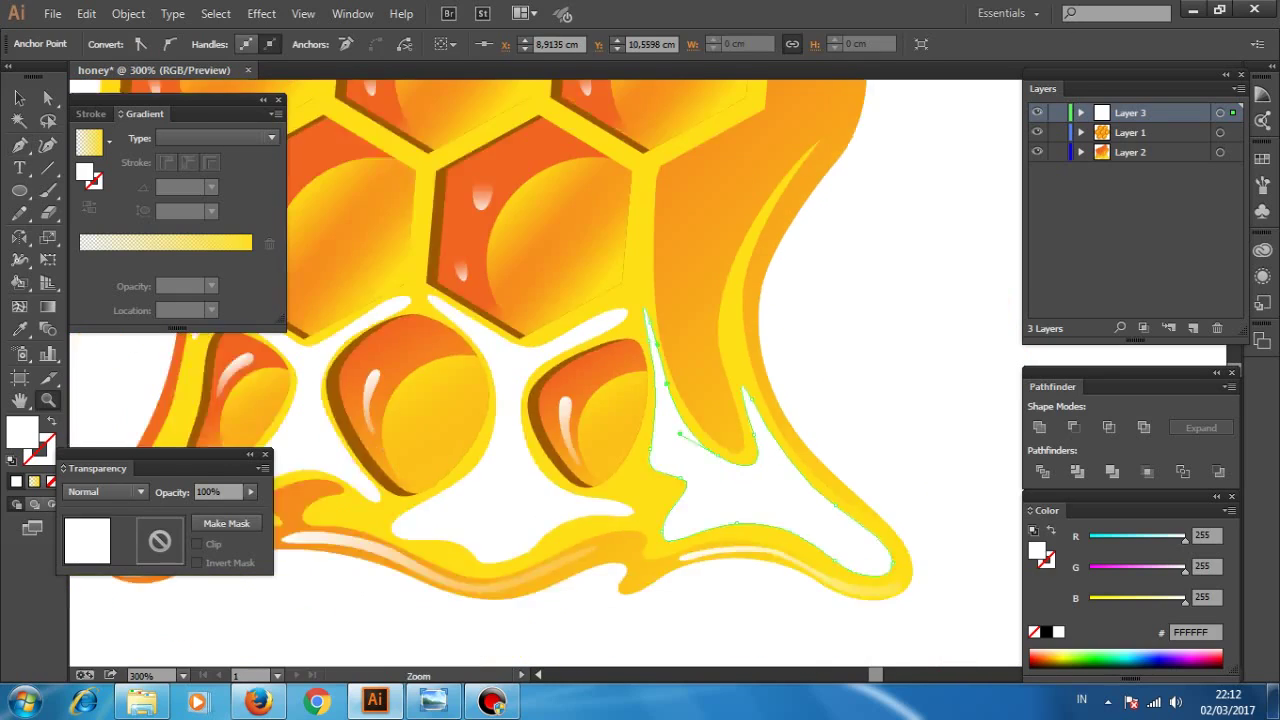
# - Eyedrop the yellow-to-white gradient onto the drip and drag it vertically with white on top
pyautogui.press('i')
pyautogui.press('.')
pyautogui.press('v')
pyautogui.press('g')
pyautogui.moveTo(609, 506); pyautogui.dragTo(609, 366)
pyautogui.moveTo(717, 471); pyautogui.dragTo(717, 329)
pyautogui.moveTo(566, 509); pyautogui.dragTo(571, 366)
pyautogui.hotkey('ctrl', 'shift', 'a')
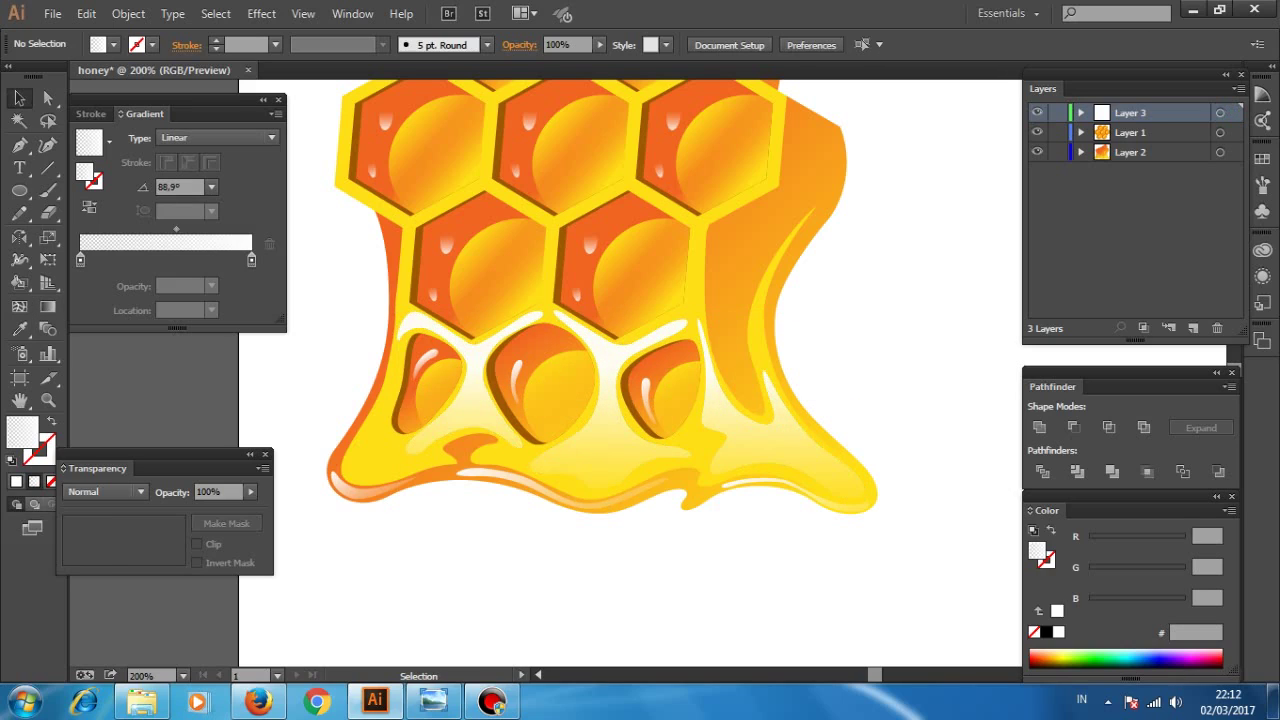
pyautogui.hotkey('ctrl', '+')
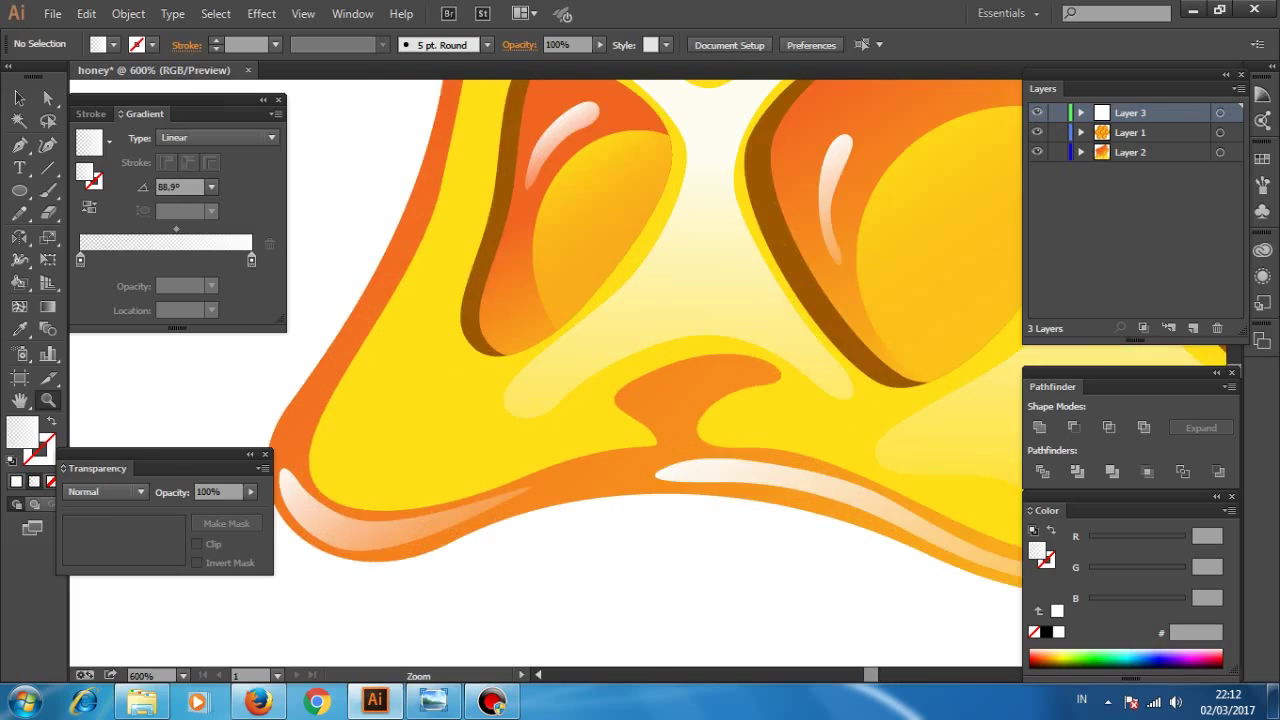
pyautogui.press('v')
pyautogui.scroll(3, 710, 370)
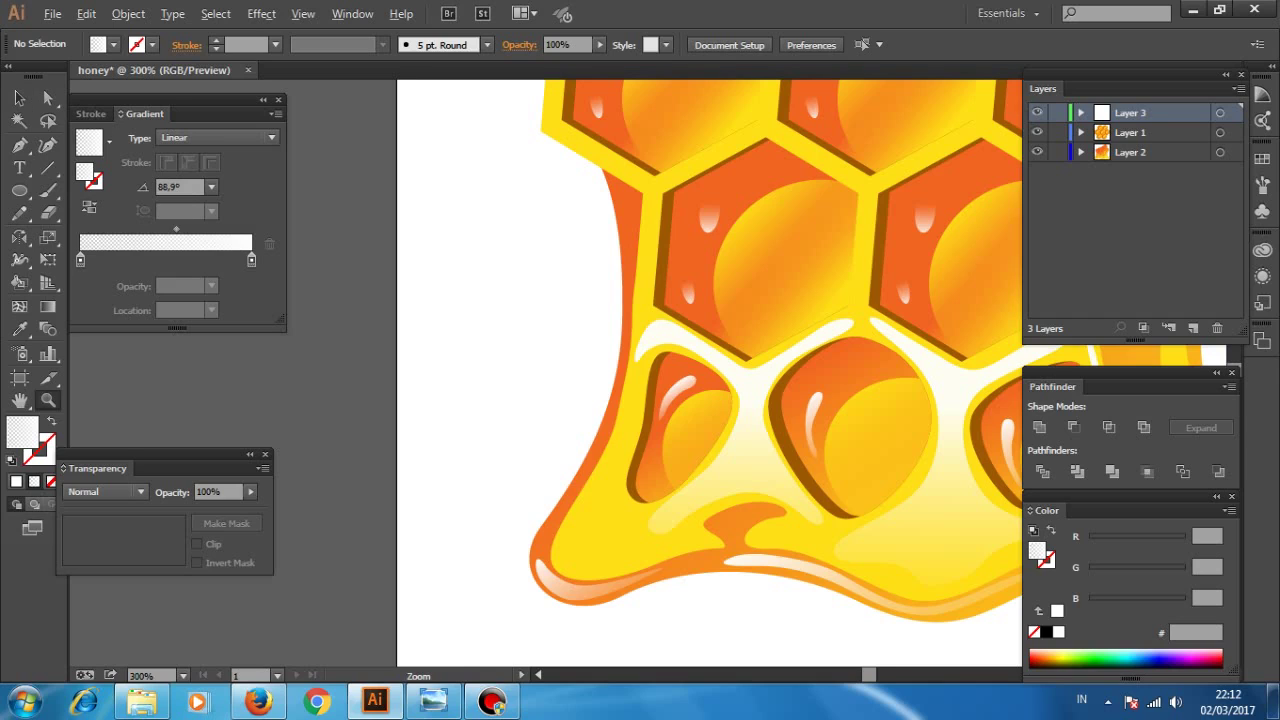
pyautogui.hotkey('ctrl', '-')
pyautogui.hotkey('ctrl', '-')
pyautogui.hotkey('ctrl', '+')
pyautogui.hotkey('ctrl', '+')
pyautogui.hotkey('ctrl', '+')
# - Close the right-drip highlight path and run its gradient vertically from top to bottom
pyautogui.press('p')
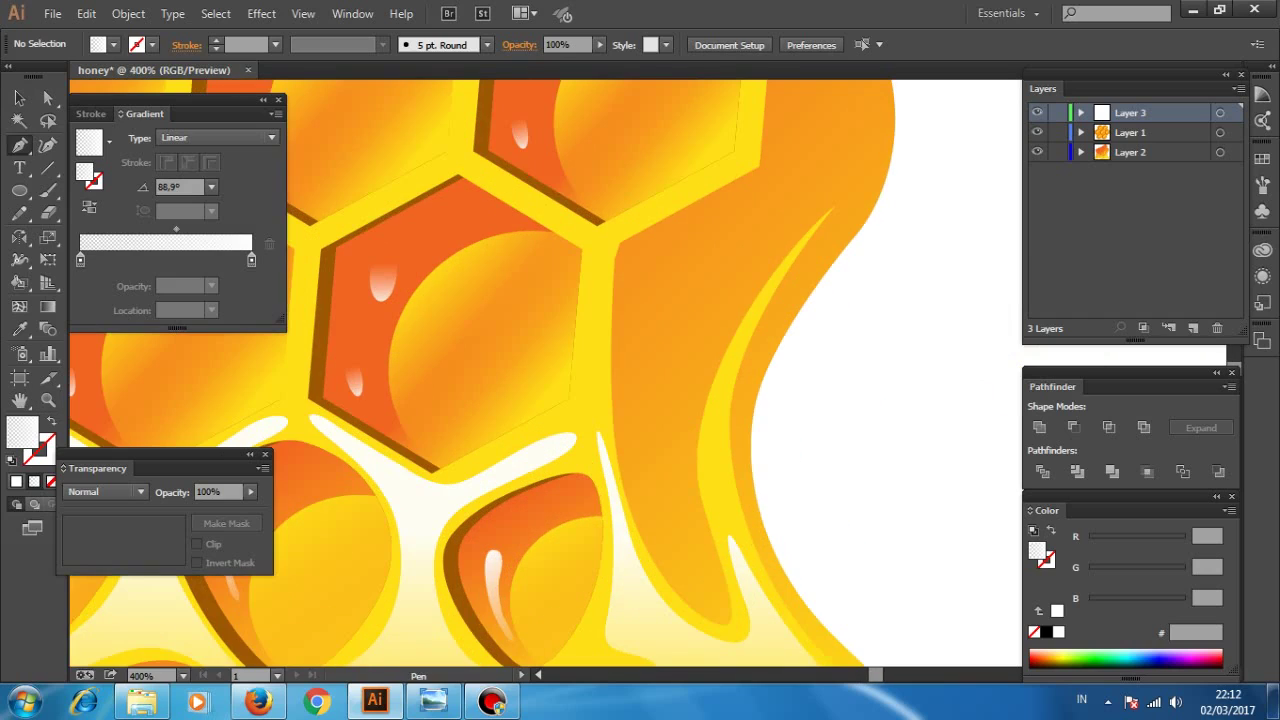
pyautogui.hotkey('ctrl', 'z')
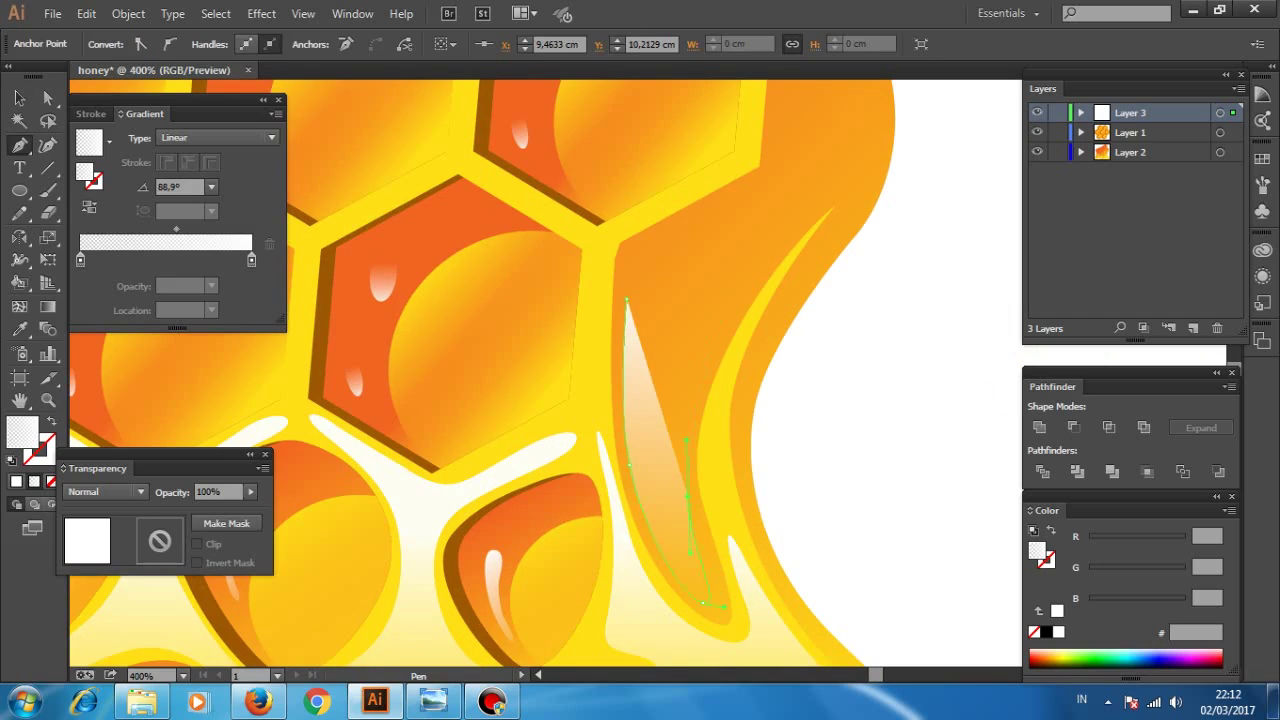
pyautogui.scroll(-2, 545, 375)
pyautogui.hscroll(-2, 545, 375)
pyautogui.click(563, 427)
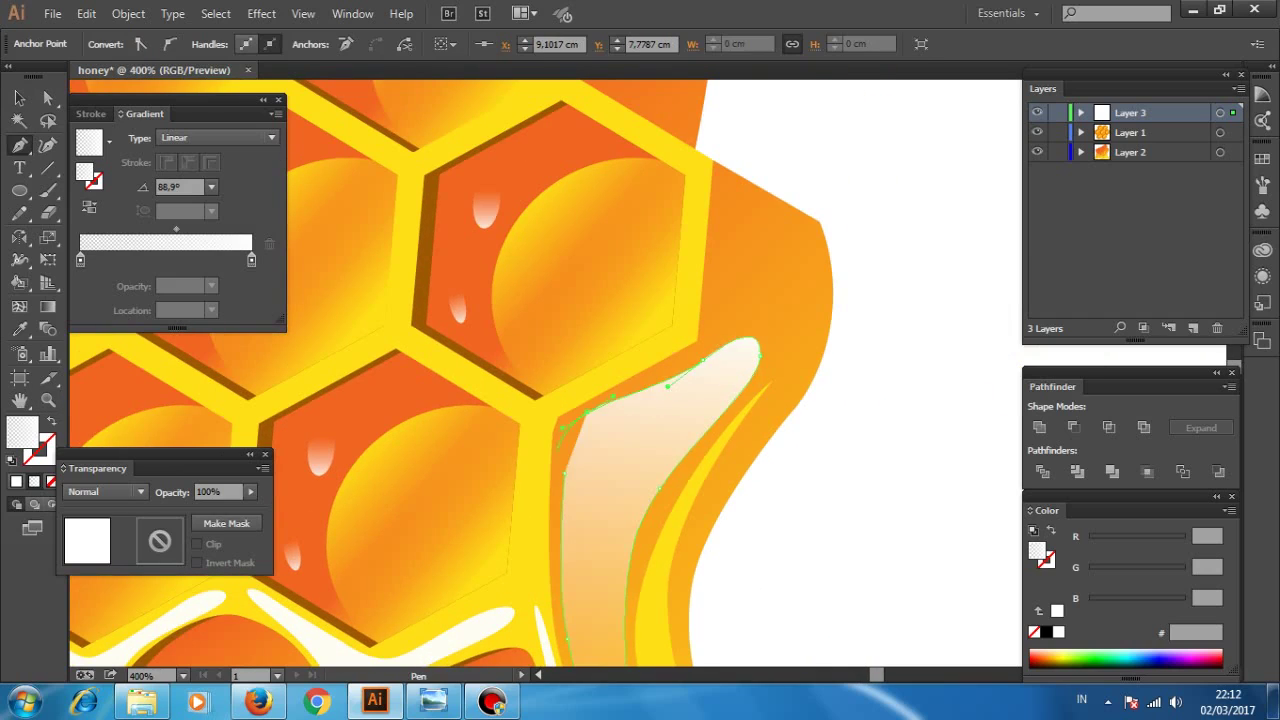
pyautogui.hotkey('ctrl', '-')
pyautogui.hotkey('ctrl', '-')
pyautogui.press('g')
pyautogui.moveTo(637, 360); pyautogui.dragTo(626, 486)
pyautogui.moveTo(642, 316); pyautogui.dragTo(631, 477)
pyautogui.moveTo(640, 357)
pyautogui.mouseDown()
pyautogui.moveTo(620, 543)
pyautogui.moveTo(628, 480)
pyautogui.moveTo(638, 530)
pyautogui.mouseUp()
# - Re-angle the right-drip highlight's gradient slightly and check it against the whole page
pyautogui.hotkey('ctrl', 'shift', 'a')
pyautogui.hotkey('ctrl', '-')
pyautogui.hotkey('ctrl', 'z')
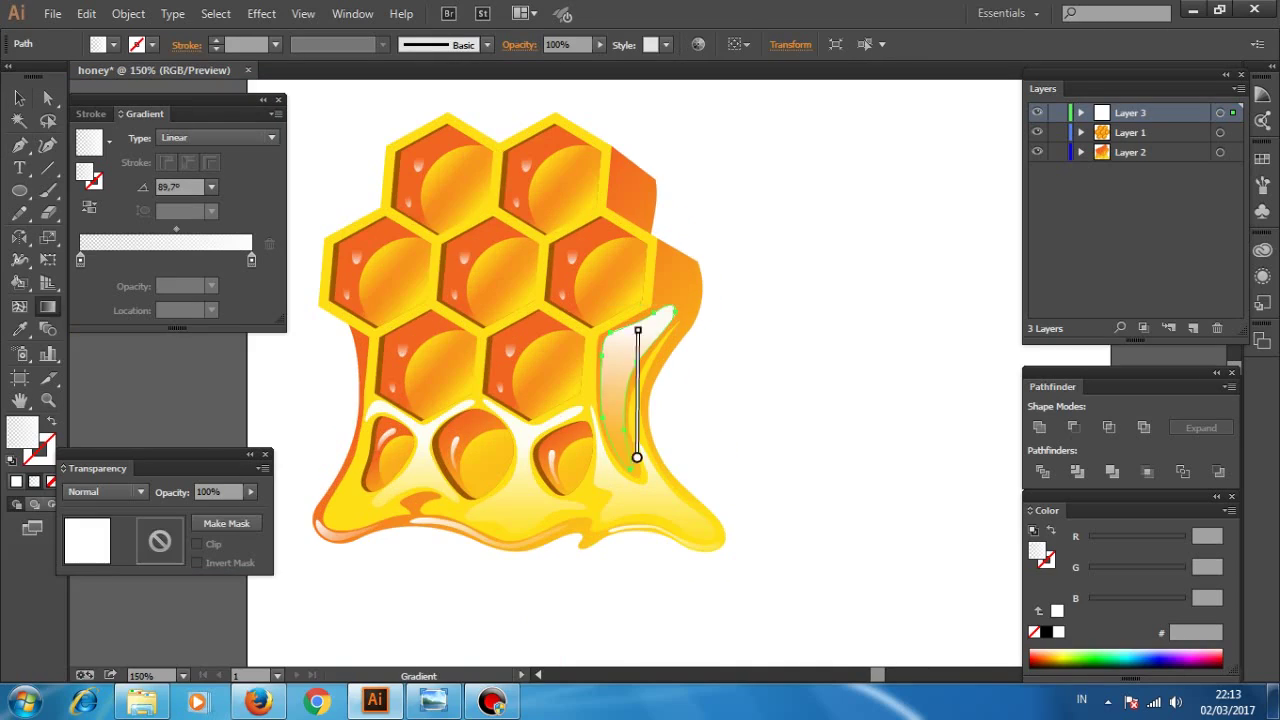
pyautogui.moveTo(641, 284); pyautogui.dragTo(637, 364)
pyautogui.hotkey('ctrl', 'shift', 'a')
pyautogui.press('z')
pyautogui.hotkey('ctrl', '-')
pyautogui.hotkey('ctrl', '-')
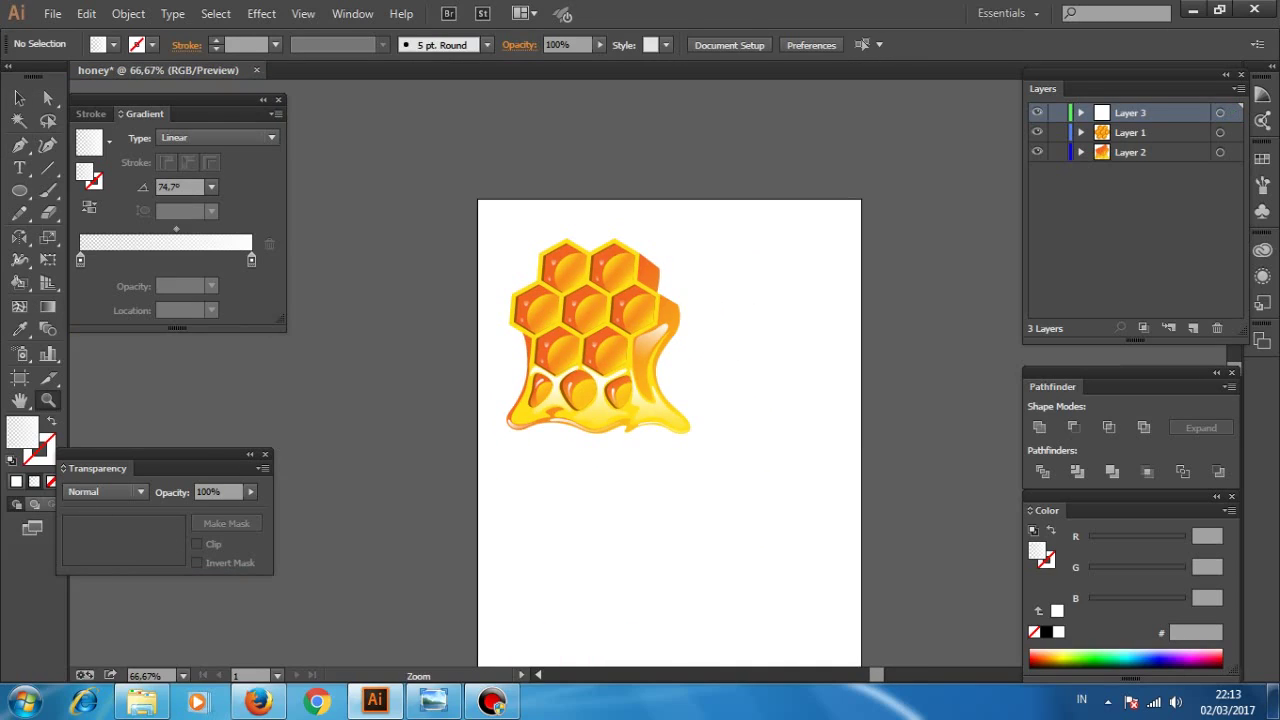
pyautogui.hotkey('ctrl', '+')
pyautogui.hotkey('ctrl', '+')
pyautogui.hotkey('ctrl', '+')
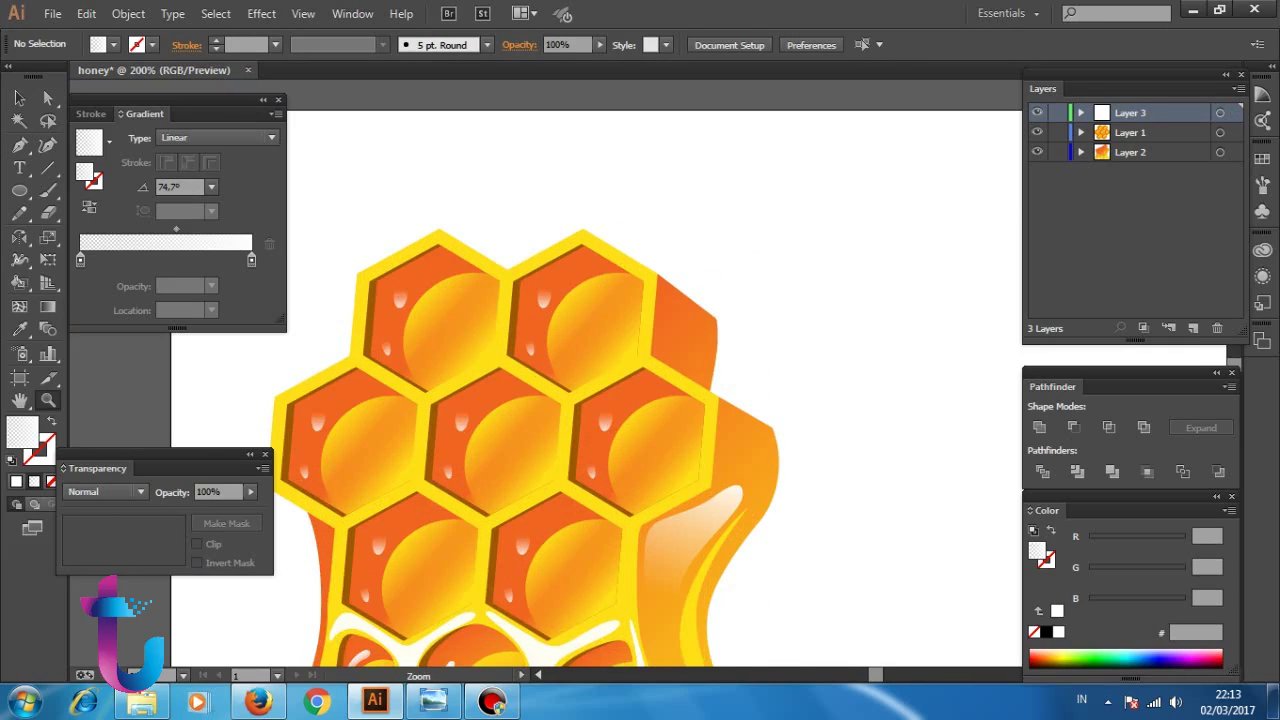
pyautogui.hotkey('ctrl', '+')
pyautogui.hotkey('ctrl', '+')
pyautogui.hotkey('ctrl', '+')
# - Place the first anchors of a highlight on the top-right cell's side
pyautogui.press('p')
pyautogui.click(580, 184)
pyautogui.click(574, 231)
pyautogui.click(572, 291)
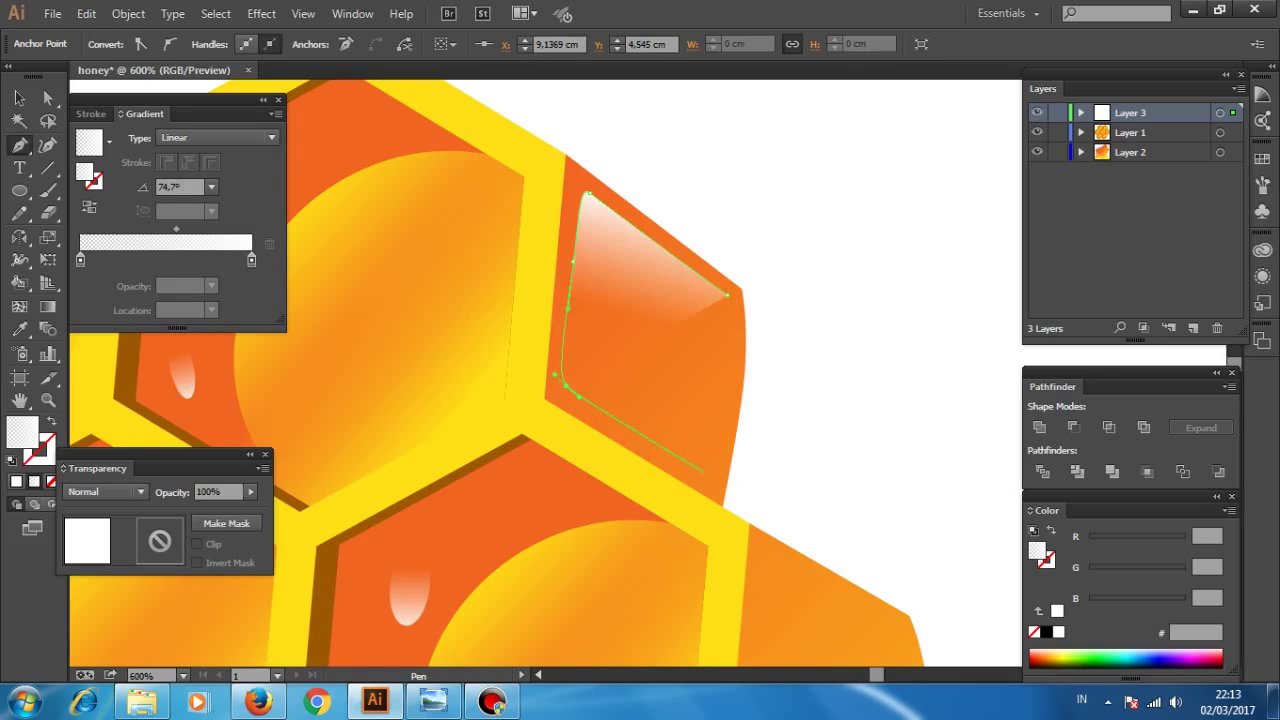
pyautogui.press('z')
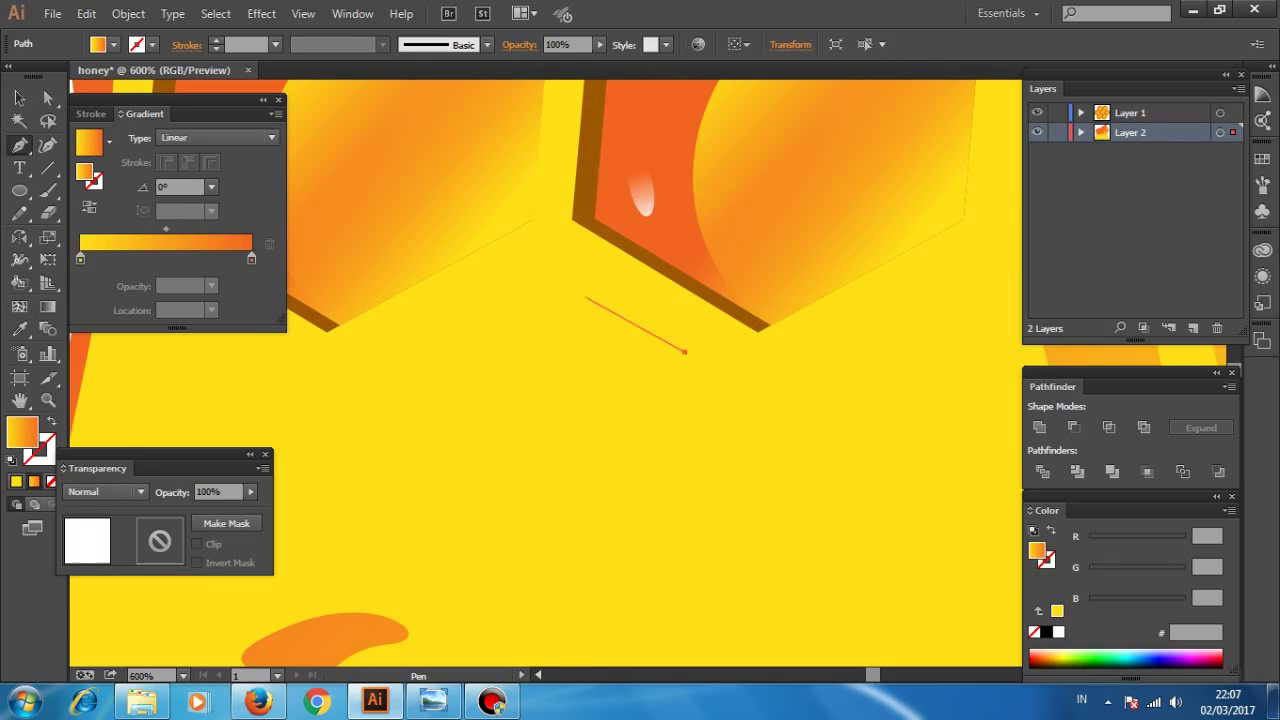
# - Draw a rounded honey blob with curved anchors, deleting and redrawing the first attempt
pyautogui.moveTo(539, 502); pyautogui.dragTo(590, 530)
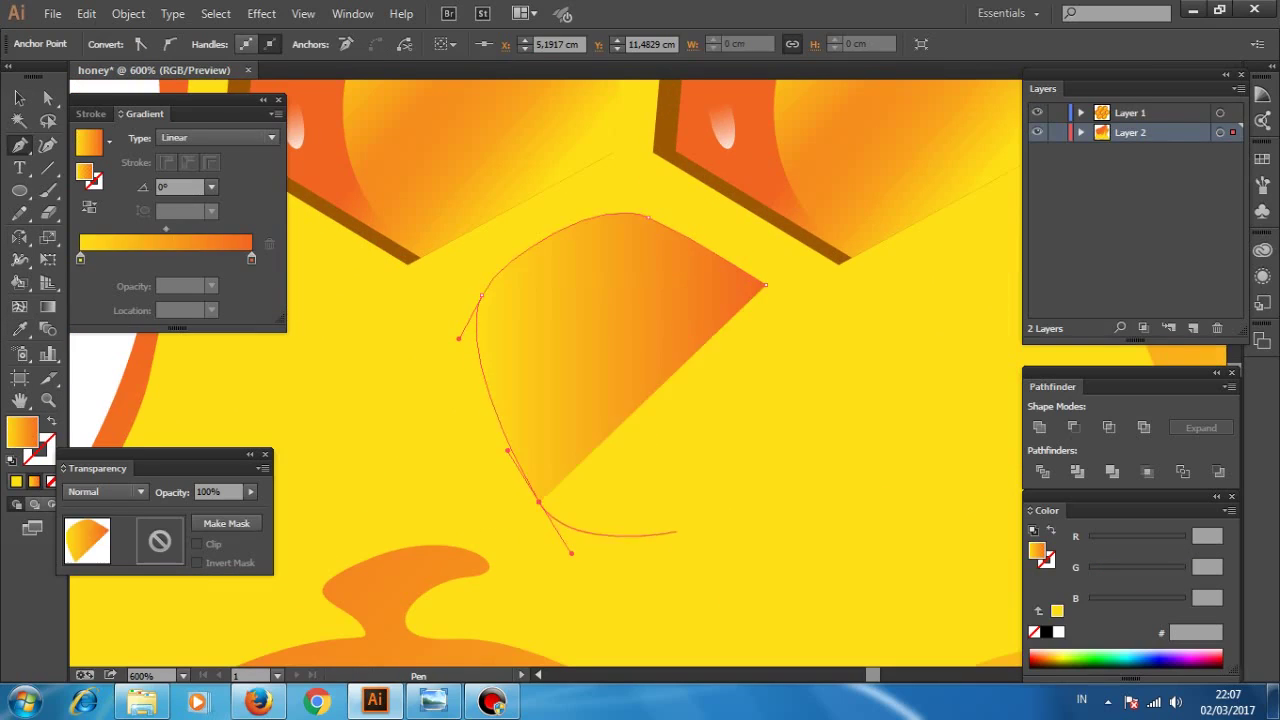
pyautogui.moveTo(713, 490); pyautogui.dragTo(780, 394)
pyautogui.click(766, 285)
pyautogui.press('Delete')
pyautogui.moveTo(643, 217); pyautogui.dragTo(728, 262)
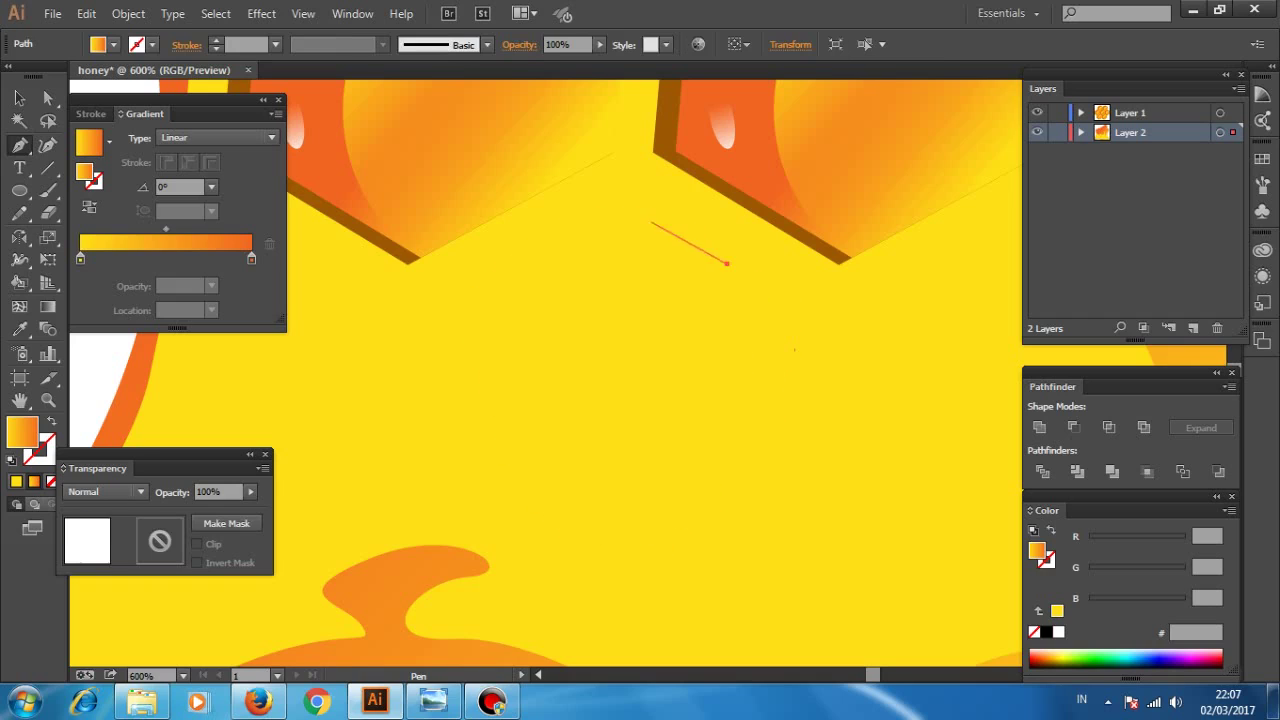
pyautogui.moveTo(457, 328); pyautogui.dragTo(431, 389)
pyautogui.moveTo(583, 572); pyautogui.dragTo(643, 605)
pyautogui.moveTo(643, 217); pyautogui.dragTo(780, 325)
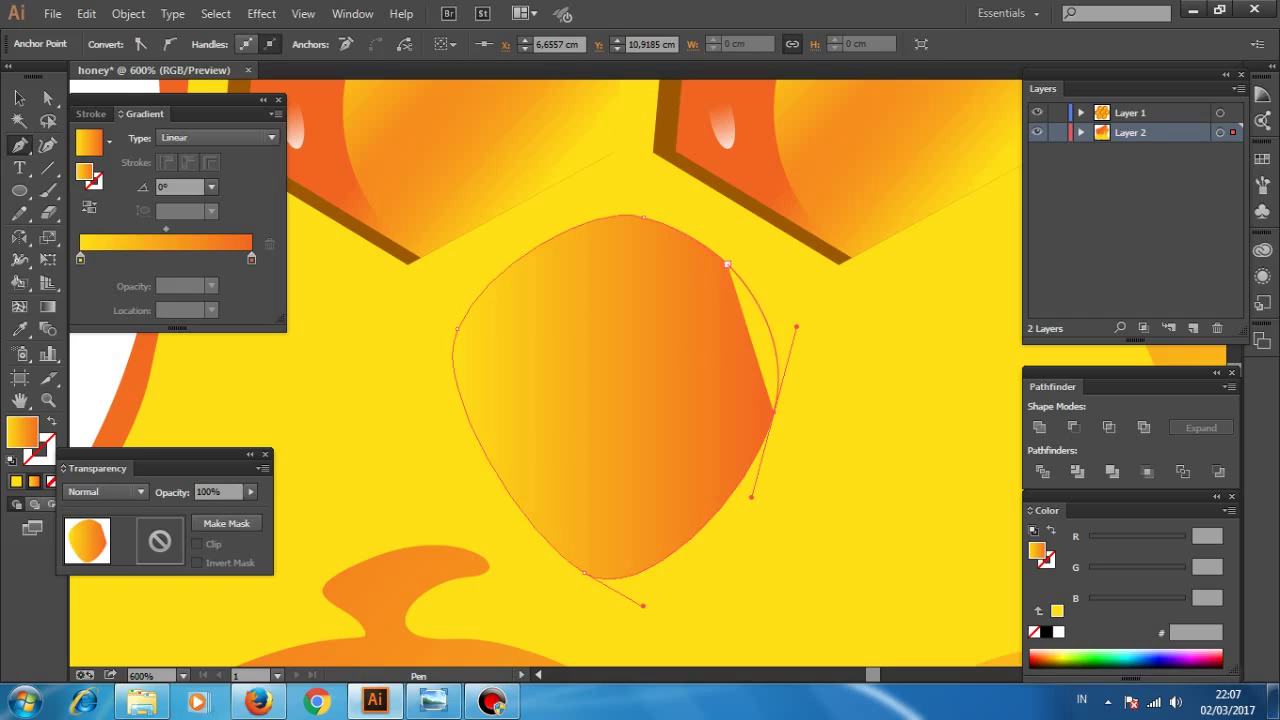
# - Angle the new blob's orange gradient diagonally with the Gradient tool
pyautogui.hotkey('ctrl', '-')
pyautogui.hotkey('ctrl', '-')
pyautogui.press('g')
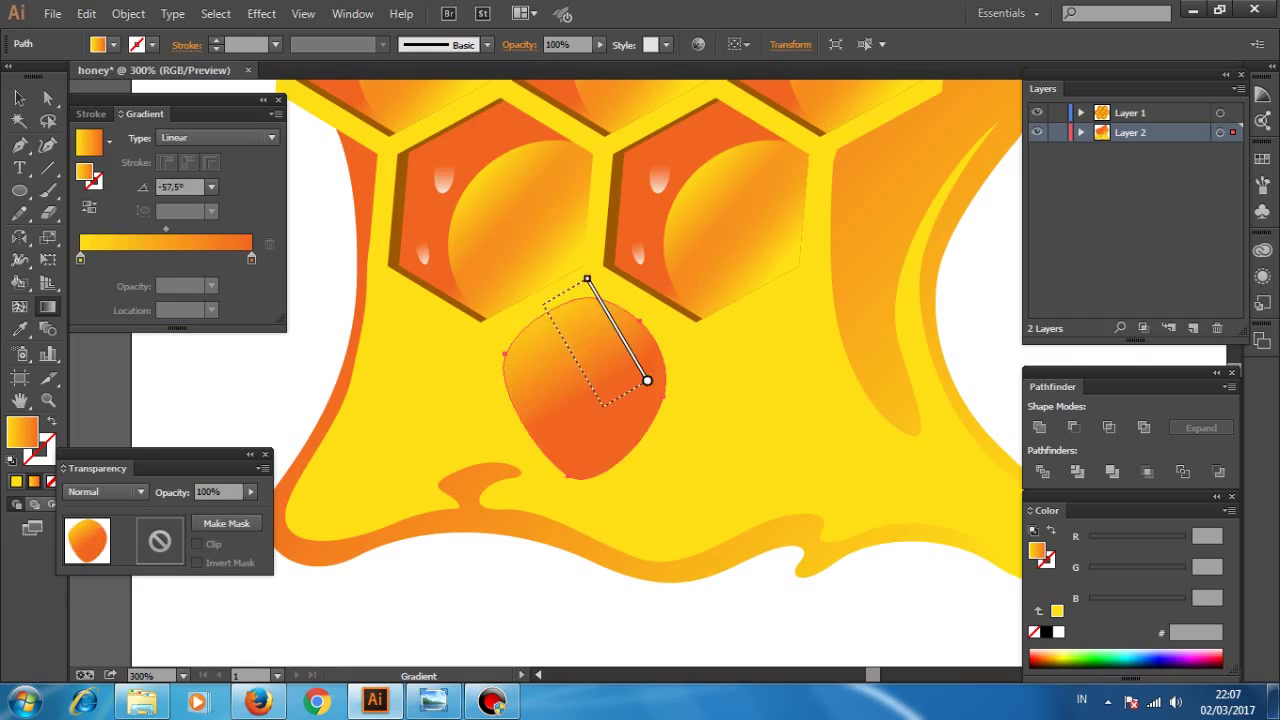
pyautogui.moveTo(666, 503); pyautogui.dragTo(543, 314)
pyautogui.hotkey('ctrl', '+')
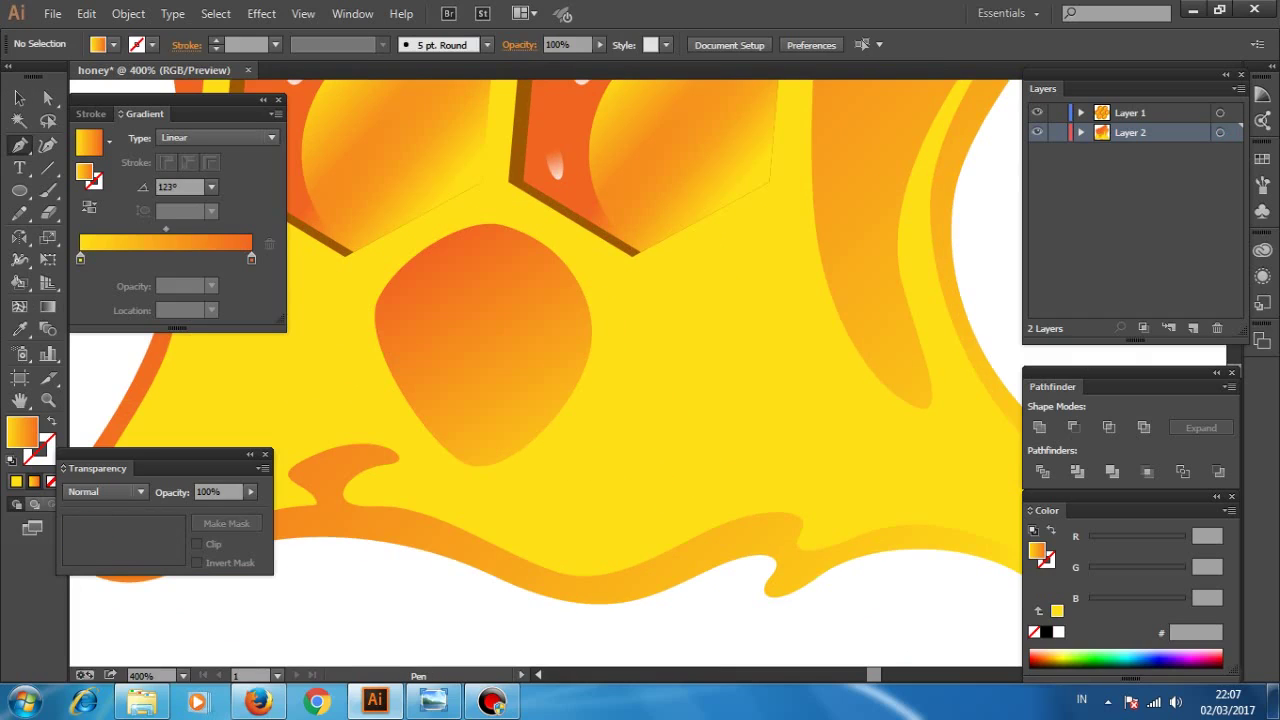
# - Draw a second rounded blob to the right of the first
pyautogui.click(724, 271)
pyautogui.moveTo(650, 320)
pyautogui.mouseDown()
pyautogui.moveTo(682, 425)
pyautogui.moveTo(729, 472)
pyautogui.mouseUp()
pyautogui.moveTo(789, 385); pyautogui.dragTo(810, 335)
pyautogui.moveTo(724, 271)
pyautogui.mouseDown()
pyautogui.moveTo(776, 246)
pyautogui.moveTo(893, 268)
pyautogui.mouseUp()
# - Draw a third rounded blob on the left side
pyautogui.click(386, 431)
pyautogui.moveTo(441, 333); pyautogui.dragTo(444, 360)
pyautogui.moveTo(363, 267); pyautogui.dragTo(333, 270)
pyautogui.moveTo(323, 375); pyautogui.dragTo(320, 398)
pyautogui.moveTo(305, 454); pyautogui.dragTo(318, 476)
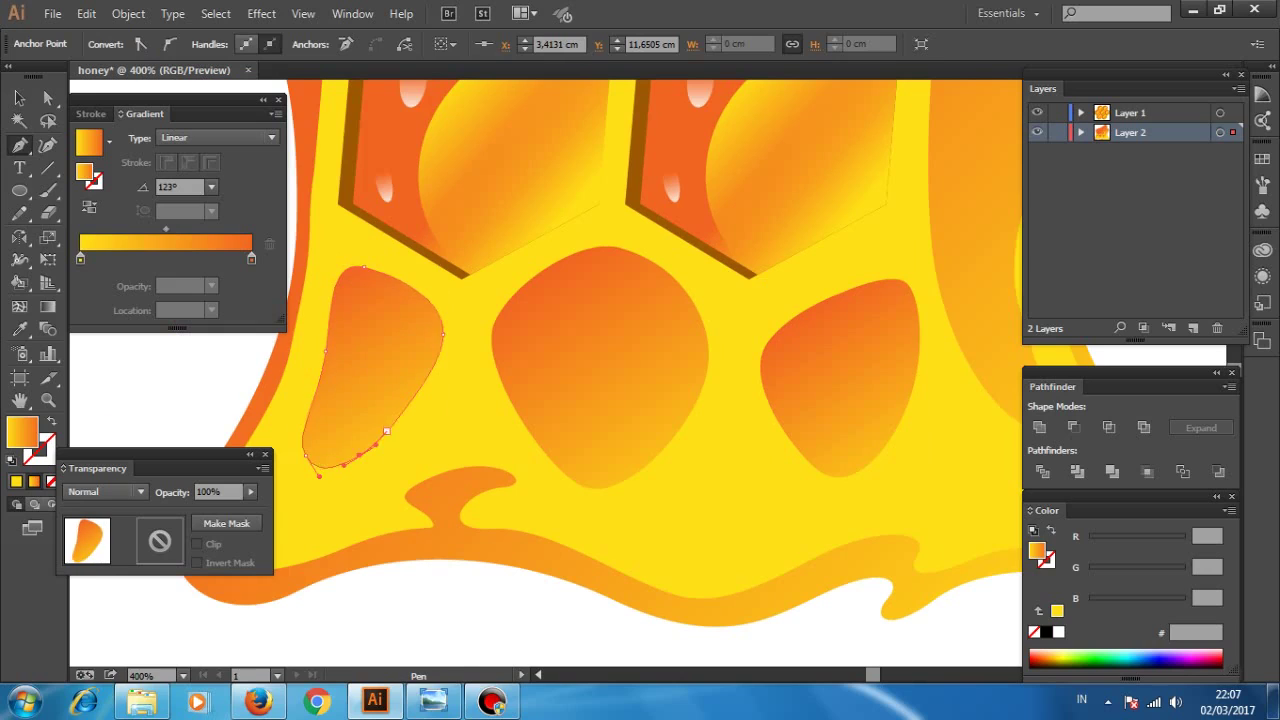
# - Redirect the gradient across the left blob so it matches the others
pyautogui.press('z')
pyautogui.keyDown('alt'); pyautogui.click(933, 465); pyautogui.keyUp('alt')
pyautogui.press('g')
pyautogui.moveTo(573, 373)
pyautogui.mouseDown()
pyautogui.moveTo(617, 468)
pyautogui.moveTo(585, 410)
pyautogui.mouseUp()
# - Zoom in and select the middle and right blobs
pyautogui.hotkey('ctrl', '+')
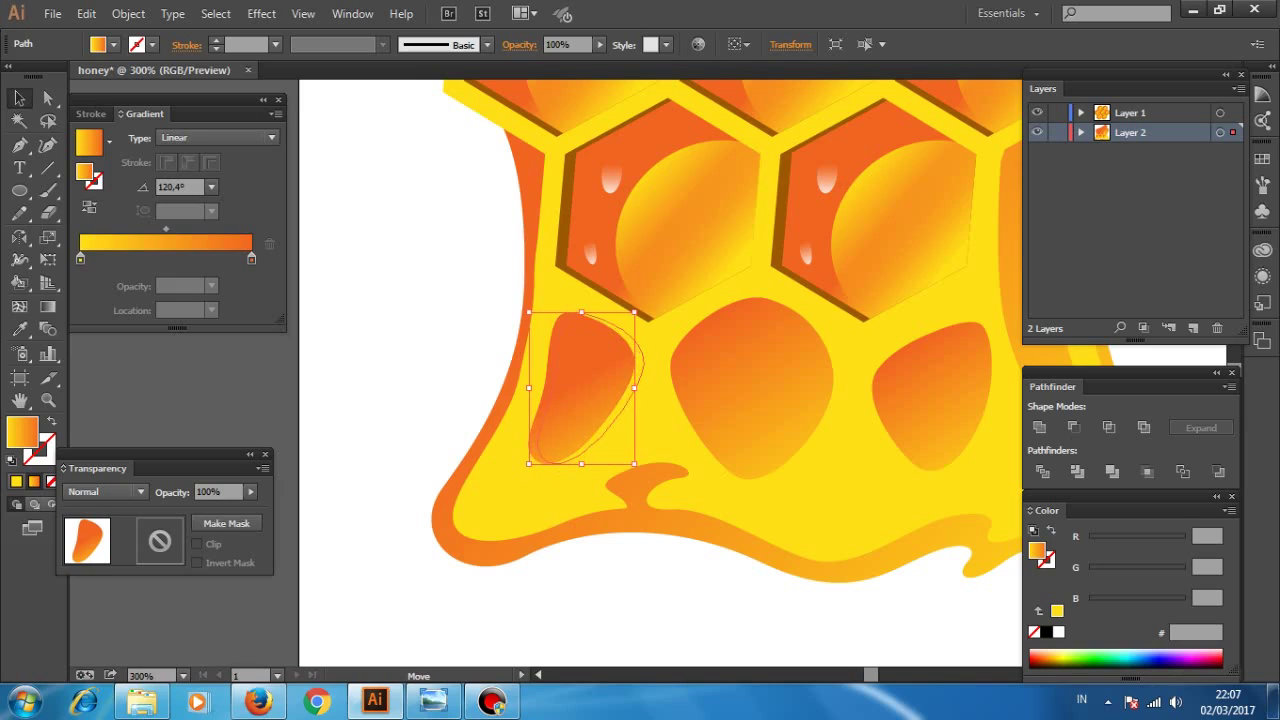
pyautogui.keyDown('ctrl'); pyautogui.click(750, 390); pyautogui.keyUp('ctrl')
pyautogui.keyDown('shift'); pyautogui.click(760, 390); pyautogui.keyUp('shift')
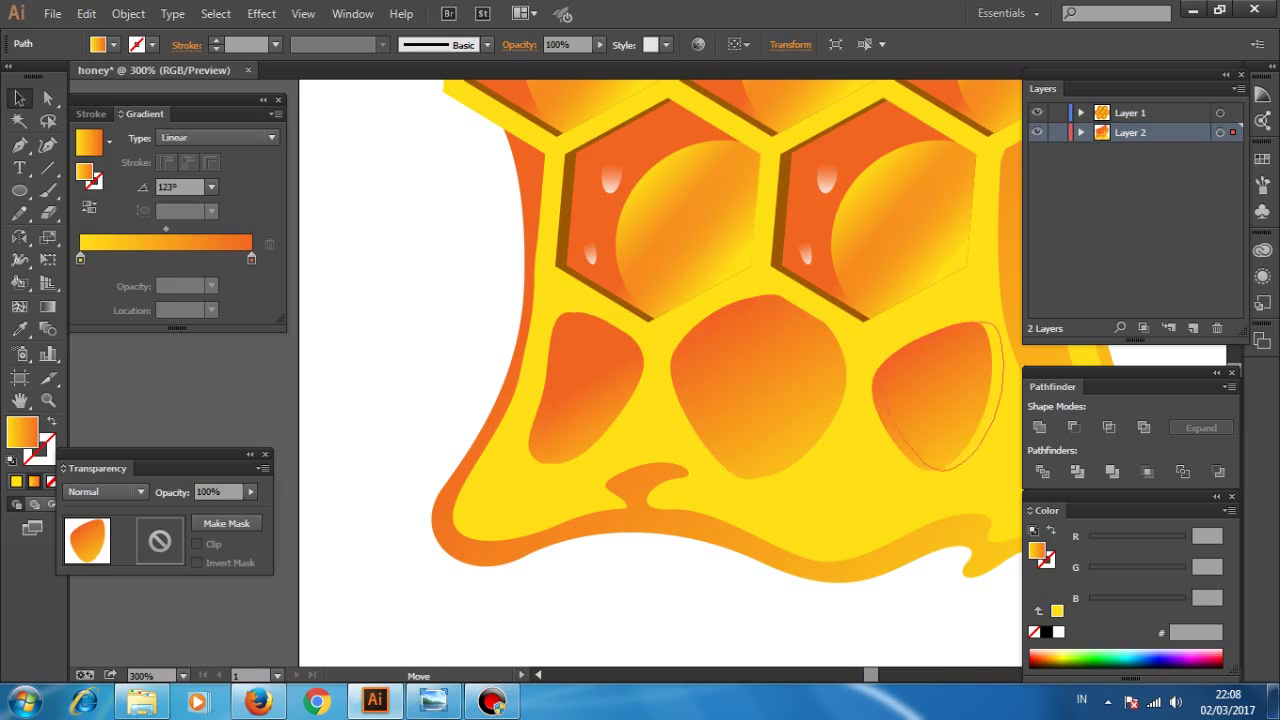
# - Paste copies of the blobs behind the originals and colour them brown as offset shadows
pyautogui.keyDown('shift'); pyautogui.click(930, 400); pyautogui.keyUp('shift')
pyautogui.press('Left')
pyautogui.press('Down')
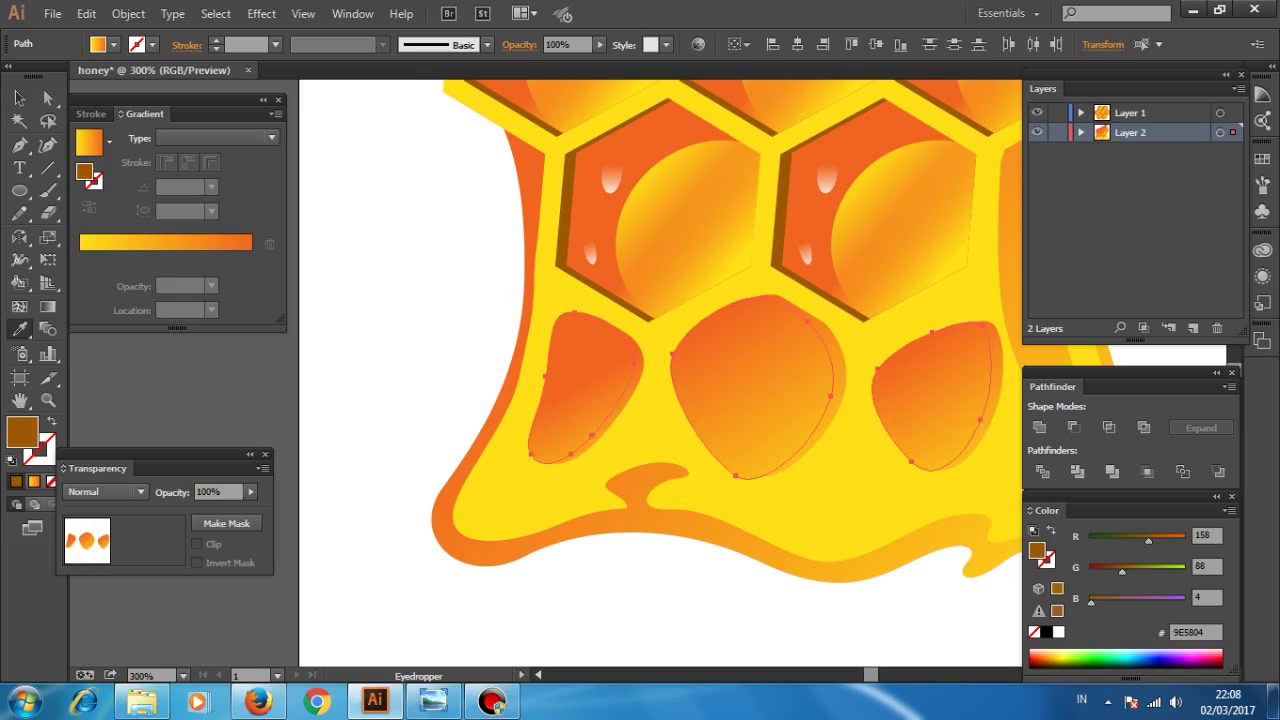
pyautogui.hotkey('ctrl', 'shift', 'a')
pyautogui.hscroll(2, 628, 373)
pyautogui.click(520, 385)
pyautogui.click(606, 436)
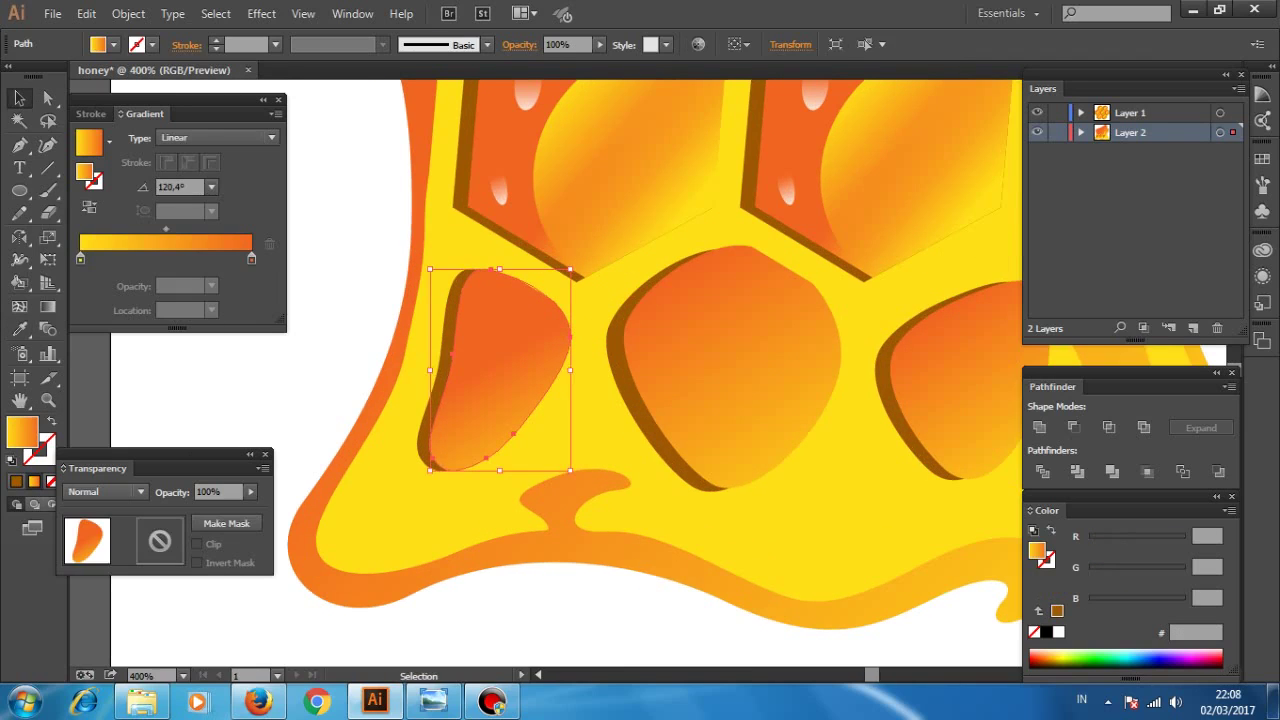
pyautogui.click(615, 390)
pyautogui.keyDown('shift'); pyautogui.click(700, 330); pyautogui.keyUp('shift')
pyautogui.hscroll(3, 640, 370)
pyautogui.click(776, 390)
pyautogui.hotkey('ctrl', 'shift', 'a')
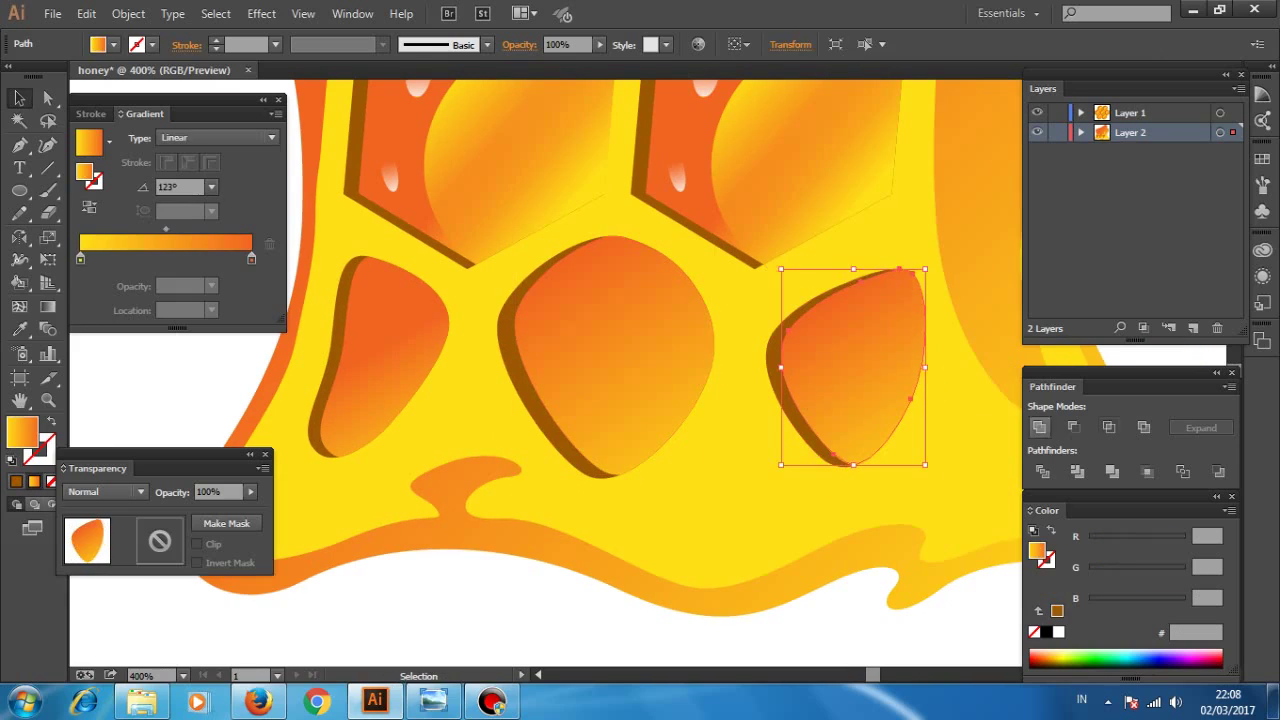
# - Draw ellipses overlapping the right, middle and left blobs
pyautogui.hotkey('ctrl', '-')
pyautogui.hotkey('ctrl', '-')
pyautogui.hotkey('ctrl', '+')
pyautogui.press('l')
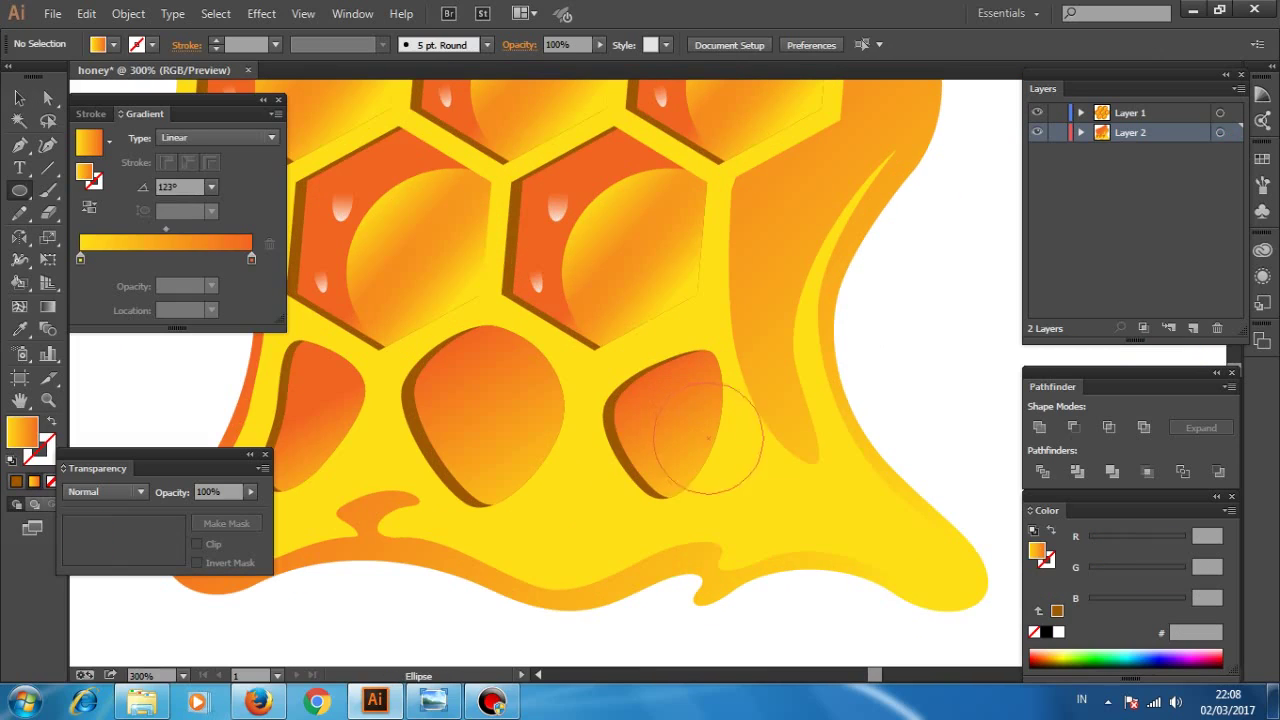
pyautogui.moveTo(757, 490); pyautogui.dragTo(790, 508)
pyautogui.moveTo(538, 442); pyautogui.dragTo(618, 520)
pyautogui.hscroll(-5, 640, 400)
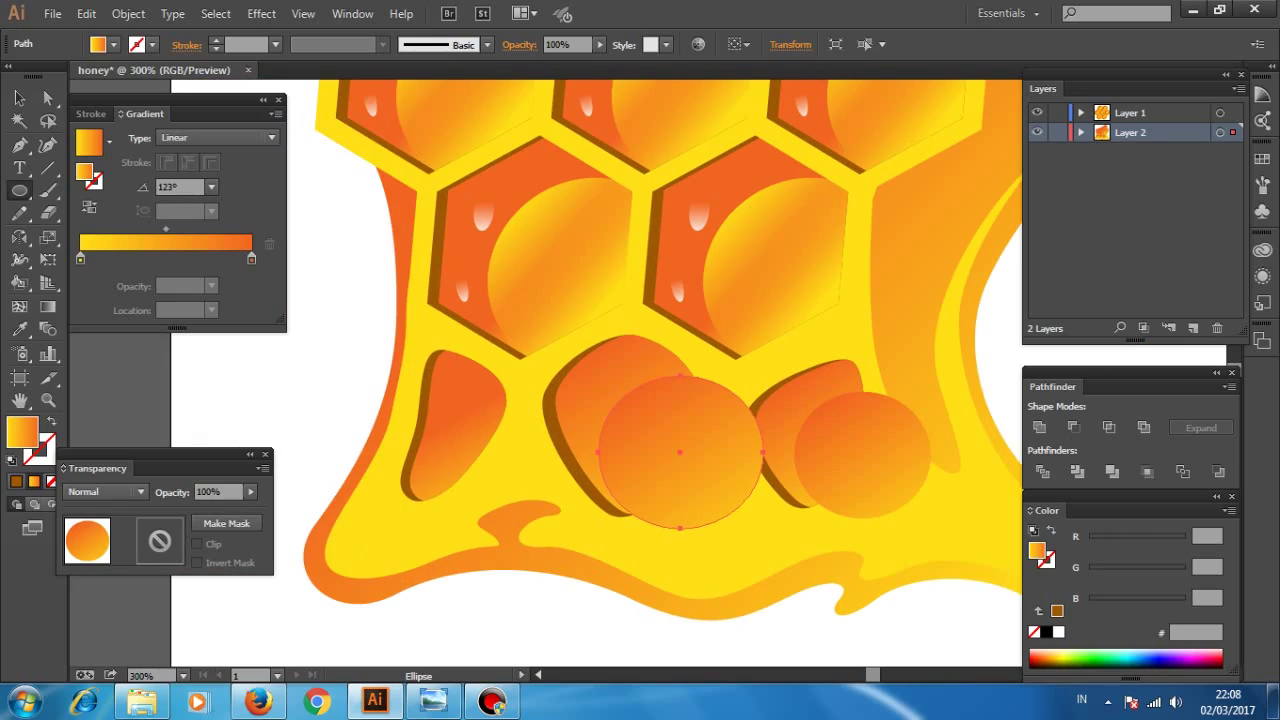
pyautogui.moveTo(540, 508); pyautogui.dragTo(542, 510)
# - Intersect each blob with its circle using Pathfinder Intersect to form inner shapes
pyautogui.press('v')
pyautogui.keyDown('shift'); pyautogui.click(445, 400); pyautogui.keyUp('shift')
pyautogui.click(1108, 427)
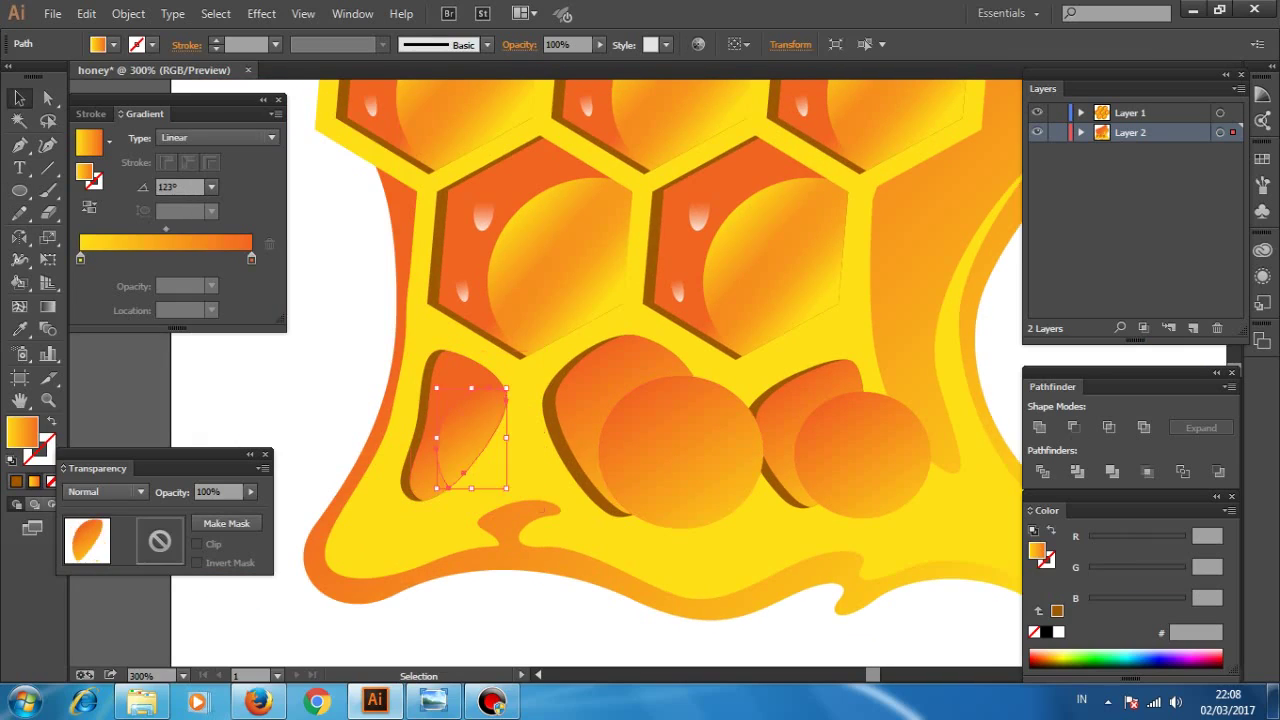
pyautogui.click(580, 420)
pyautogui.keyDown('shift'); pyautogui.click(680, 450); pyautogui.keyUp('shift')
pyautogui.click(1108, 427)
pyautogui.click(780, 420)
pyautogui.keyDown('shift'); pyautogui.click(870, 460); pyautogui.keyUp('shift')
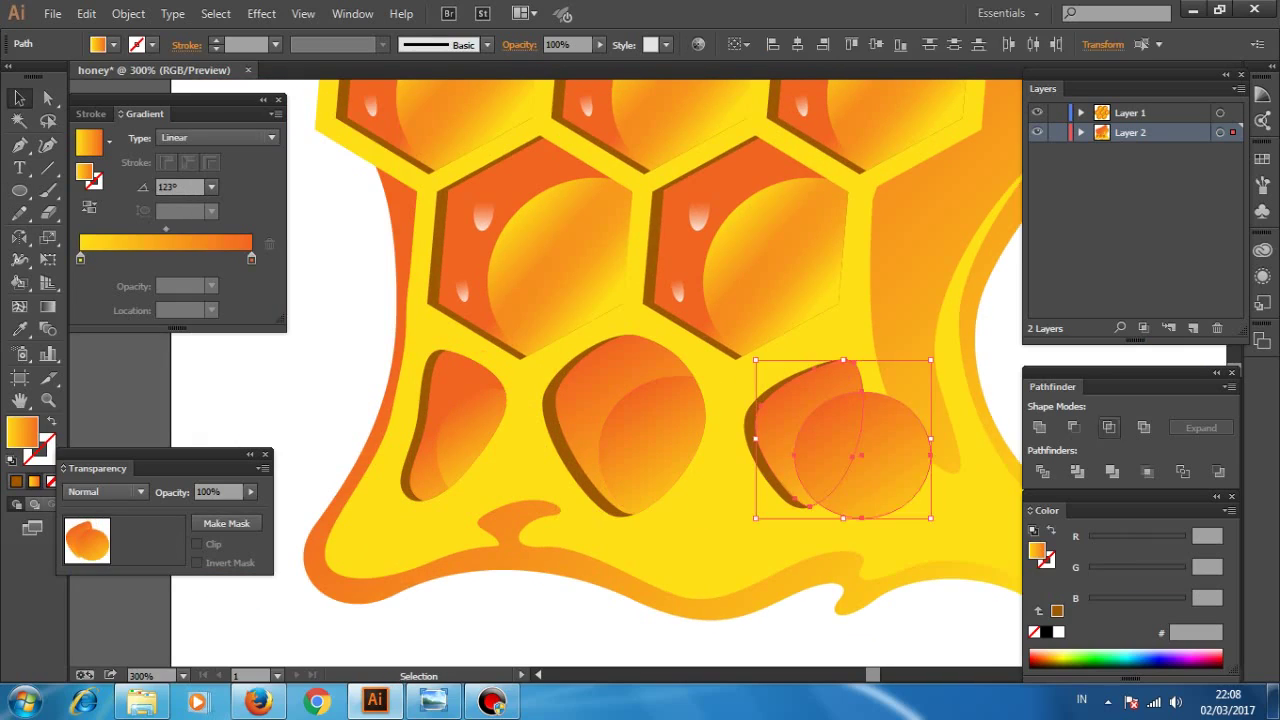
pyautogui.click(1108, 427)
# - Give the inner shapes a yellow-to-transparent gradient, then set a white-to-transparent fill
pyautogui.keyDown('shift'); pyautogui.click(470, 430); pyautogui.keyUp('shift')
pyautogui.keyDown('shift'); pyautogui.click(650, 440); pyautogui.keyUp('shift')
pyautogui.press('u')
pyautogui.click(540, 250)
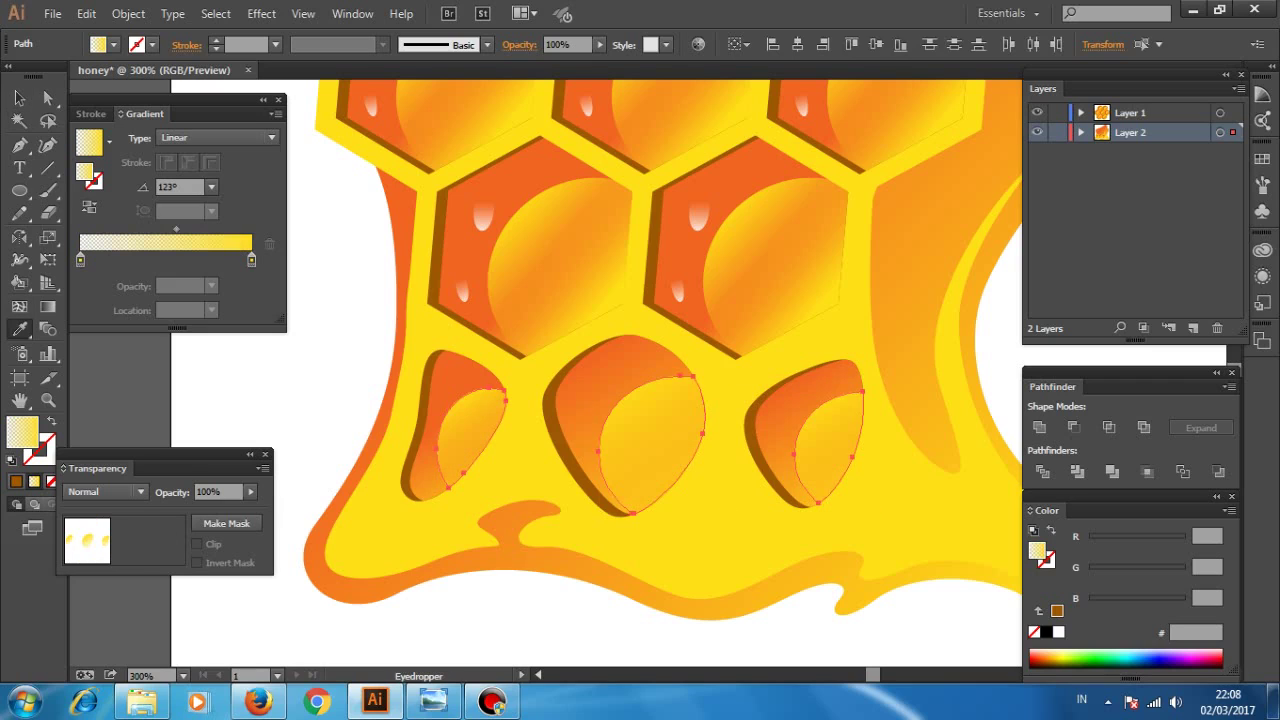
pyautogui.hotkey('ctrl', 'shift', 'a')
pyautogui.hotkey('ctrl', '-')
pyautogui.hotkey('ctrl', '+')
pyautogui.hotkey('ctrl', '+')
pyautogui.press('z')
pyautogui.click(490, 552)
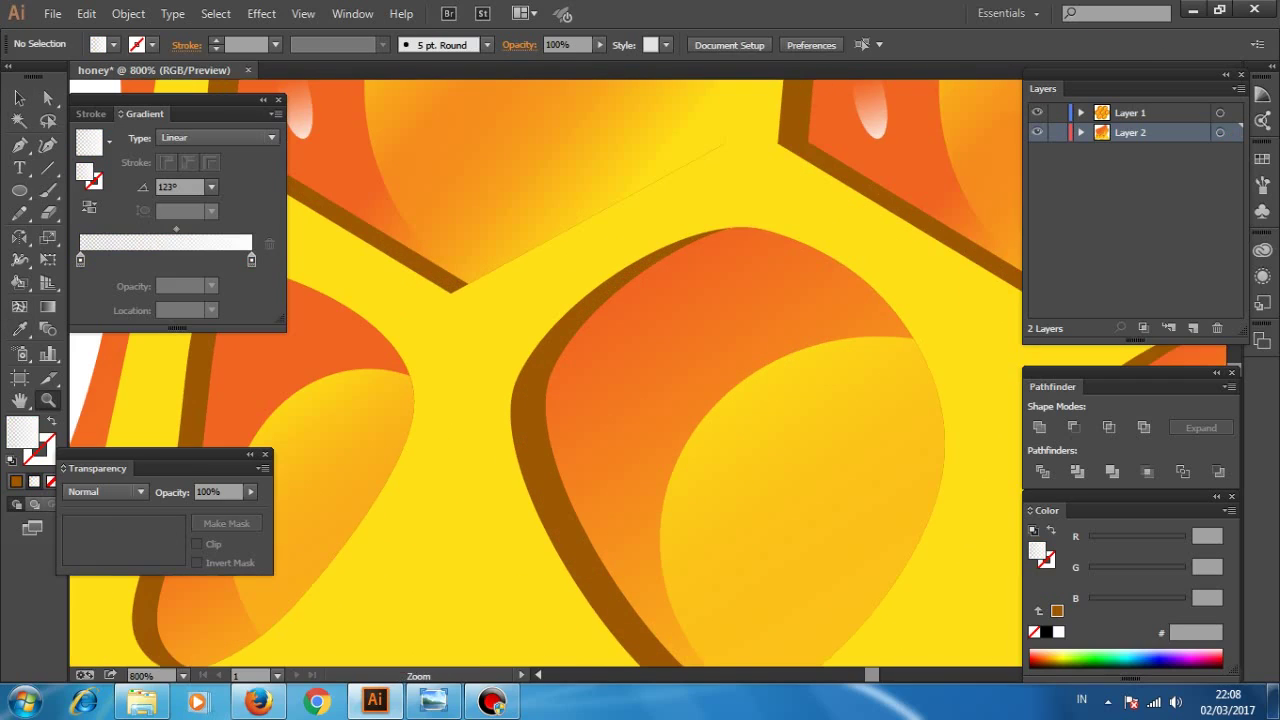
# - Draw a thin white crescent highlight and a white teardrop highlight inside the blobs
pyautogui.click(638, 530)
pyautogui.click(638, 530)
pyautogui.moveTo(628, 455)
pyautogui.mouseDown()
pyautogui.moveTo(645, 408)
pyautogui.moveTo(606, 474)
pyautogui.mouseUp()
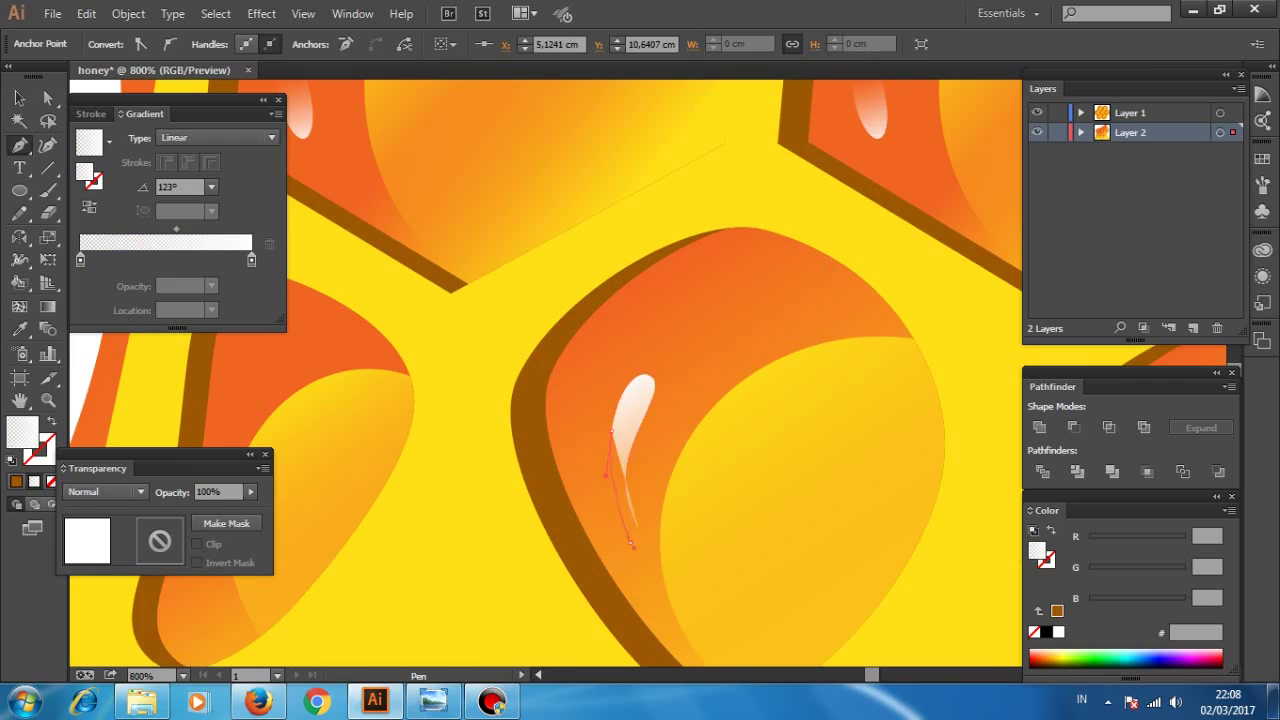
pyautogui.moveTo(638, 530); pyautogui.dragTo(223, 455)
pyautogui.click(762, 330)
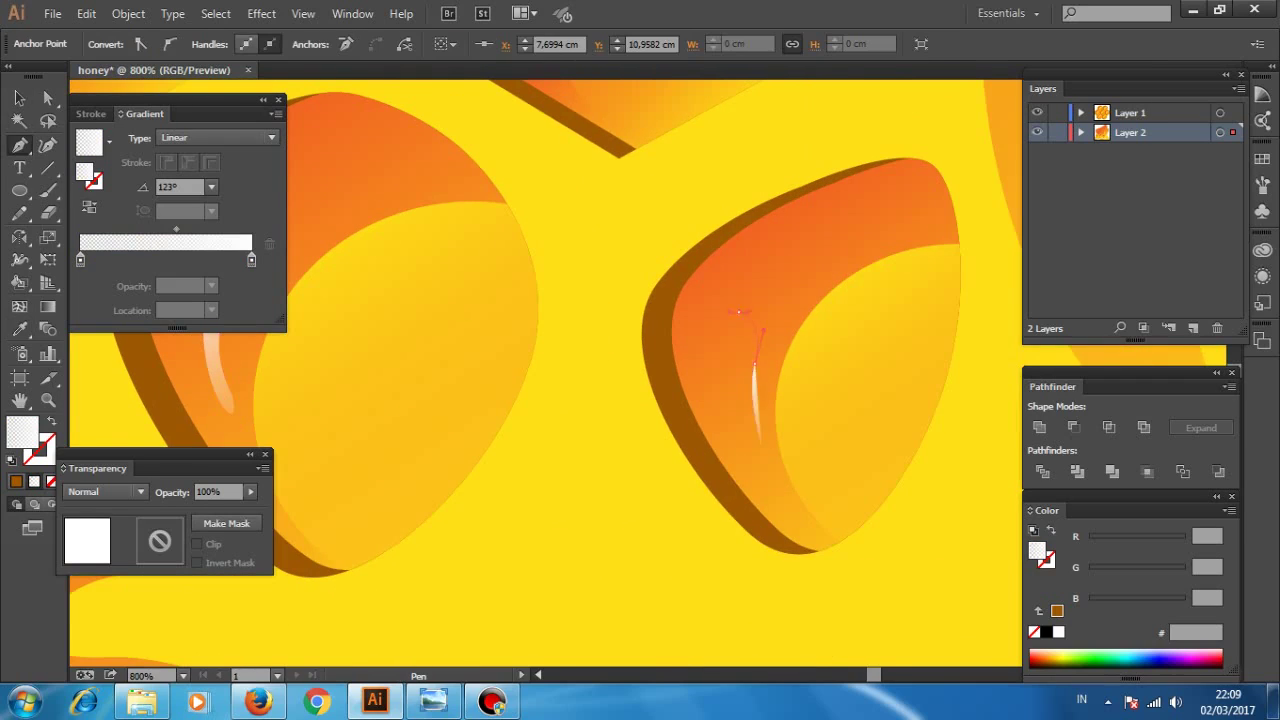
pyautogui.moveTo(752, 432); pyautogui.dragTo(937, 437)
pyautogui.click(592, 272)
pyautogui.click(522, 355)
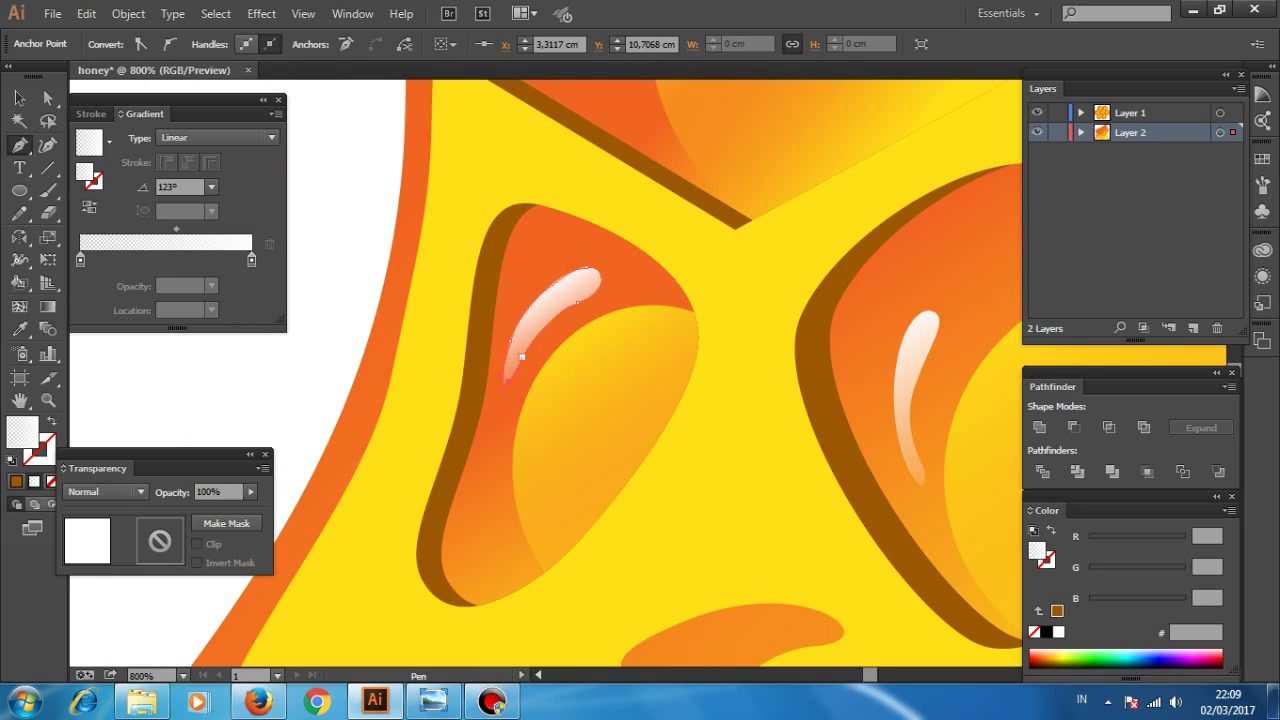
# - Change Layer 2's layer colour to blue in Layer Options
pyautogui.doubleClick(1130, 132)
pyautogui.doubleClick(663, 300)
pyautogui.click(457, 491)
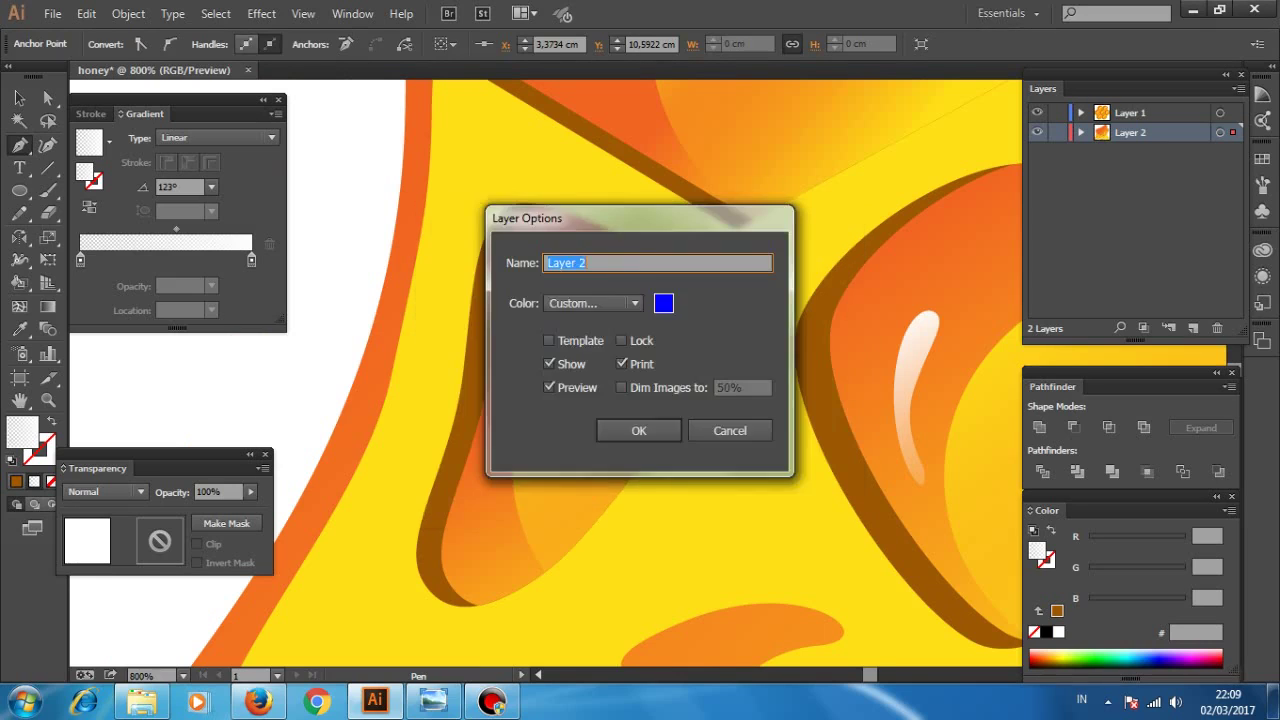
pyautogui.click(640, 429)
pyautogui.hotkey('ctrl', '1')
pyautogui.hotkey('ctrl', 'shift', 'a')
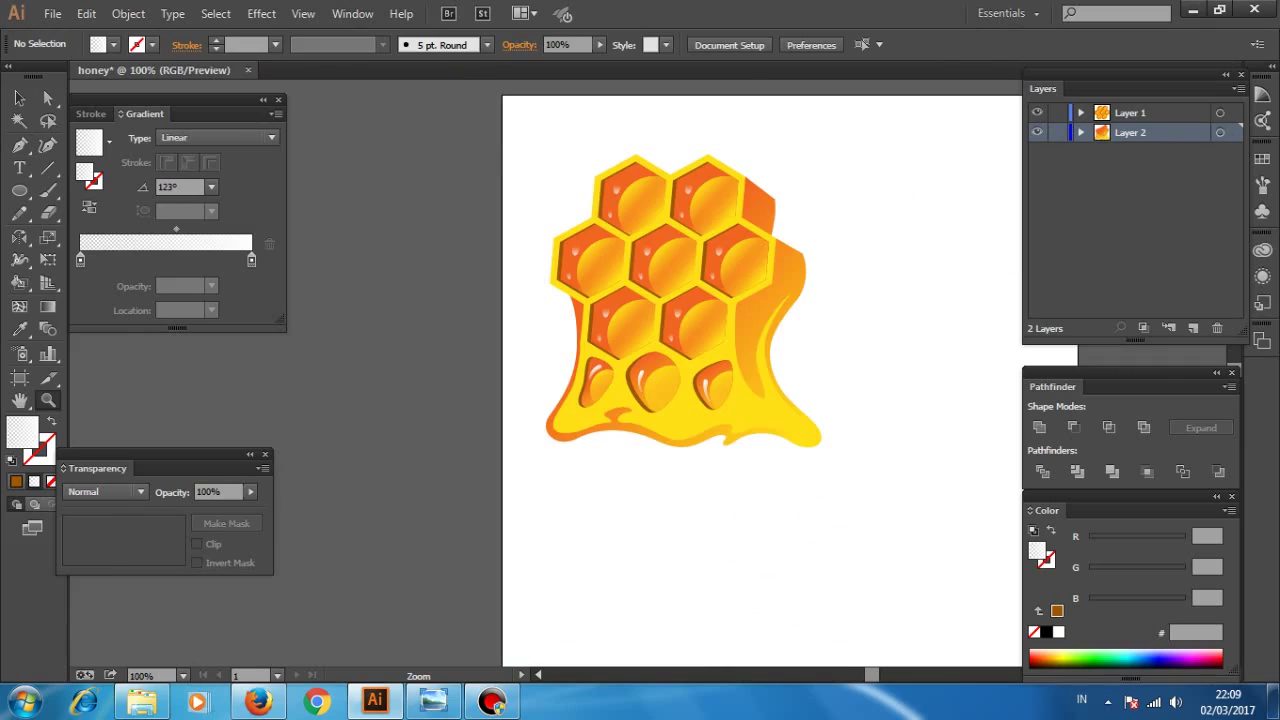
pyautogui.tripleClick(778, 380)
pyautogui.hotkey('ctrl', '+')
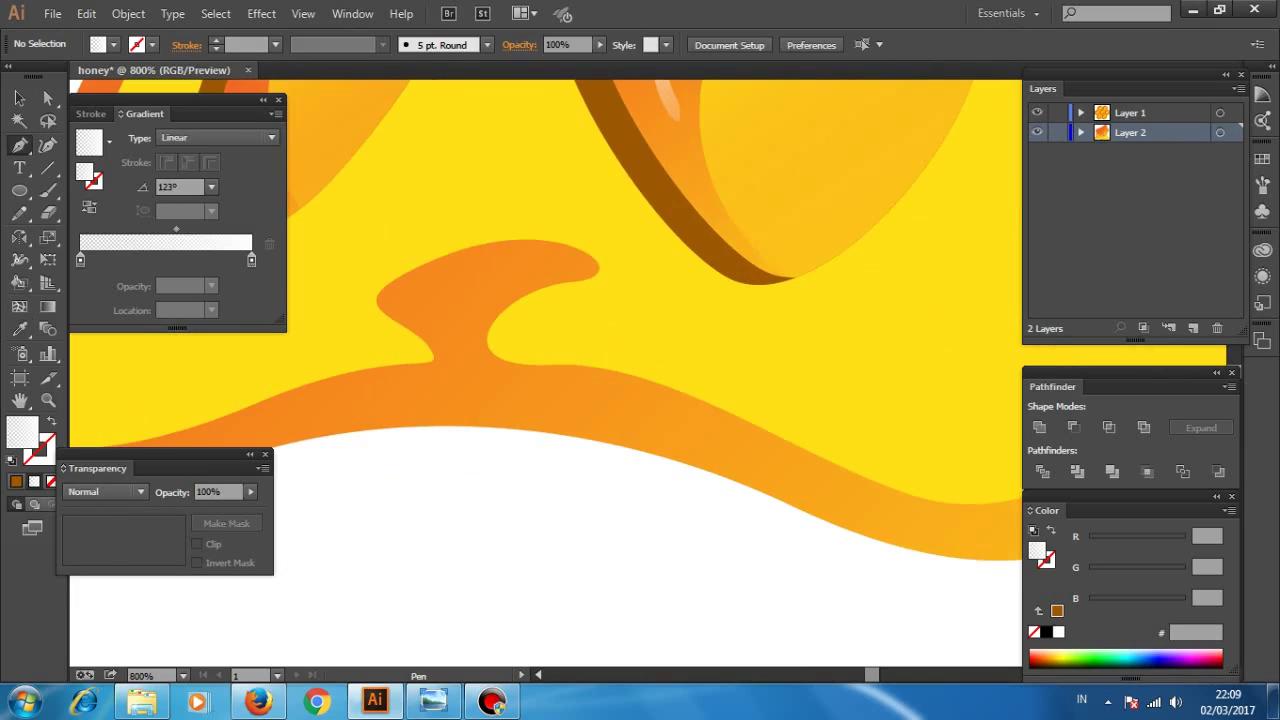
# - Start a curved white highlight path along the drip's lower edge
pyautogui.press('p')
pyautogui.click(377, 340)
pyautogui.moveTo(580, 390); pyautogui.dragTo(653, 430)
pyautogui.moveTo(814, 477)
pyautogui.mouseDown()
pyautogui.moveTo(914, 463)
pyautogui.moveTo(615, 497)
pyautogui.mouseUp()
pyautogui.moveTo(754, 450)
pyautogui.mouseDown()
pyautogui.moveTo(855, 403)
pyautogui.moveTo(600, 420)
pyautogui.mouseUp()
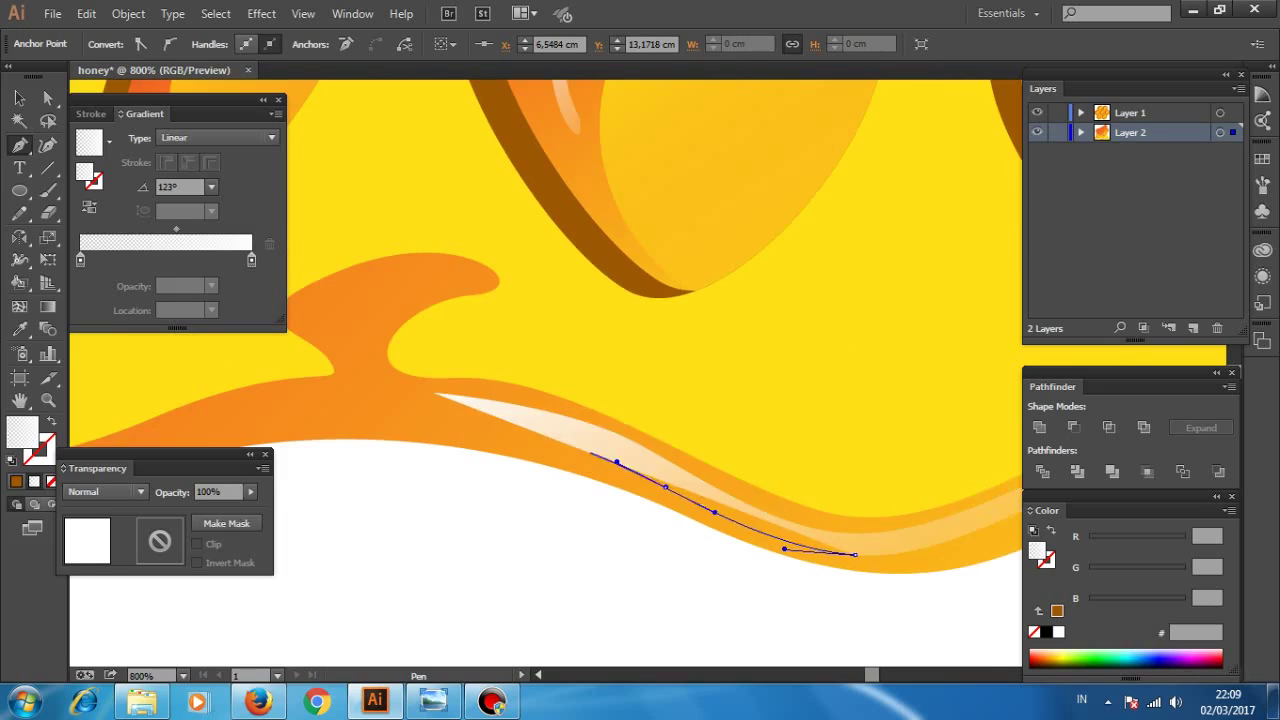
pyautogui.moveTo(493, 411); pyautogui.dragTo(515, 403)
# - Trace and close a second thin highlight shape along the drip's lower edge
pyautogui.moveTo(400, 430); pyautogui.dragTo(885, 410)
pyautogui.click(480, 413)
pyautogui.moveTo(570, 459); pyautogui.dragTo(625, 460)
pyautogui.moveTo(758, 419); pyautogui.dragTo(808, 403)
pyautogui.click(785, 413)
pyautogui.moveTo(518, 490); pyautogui.dragTo(471, 468)
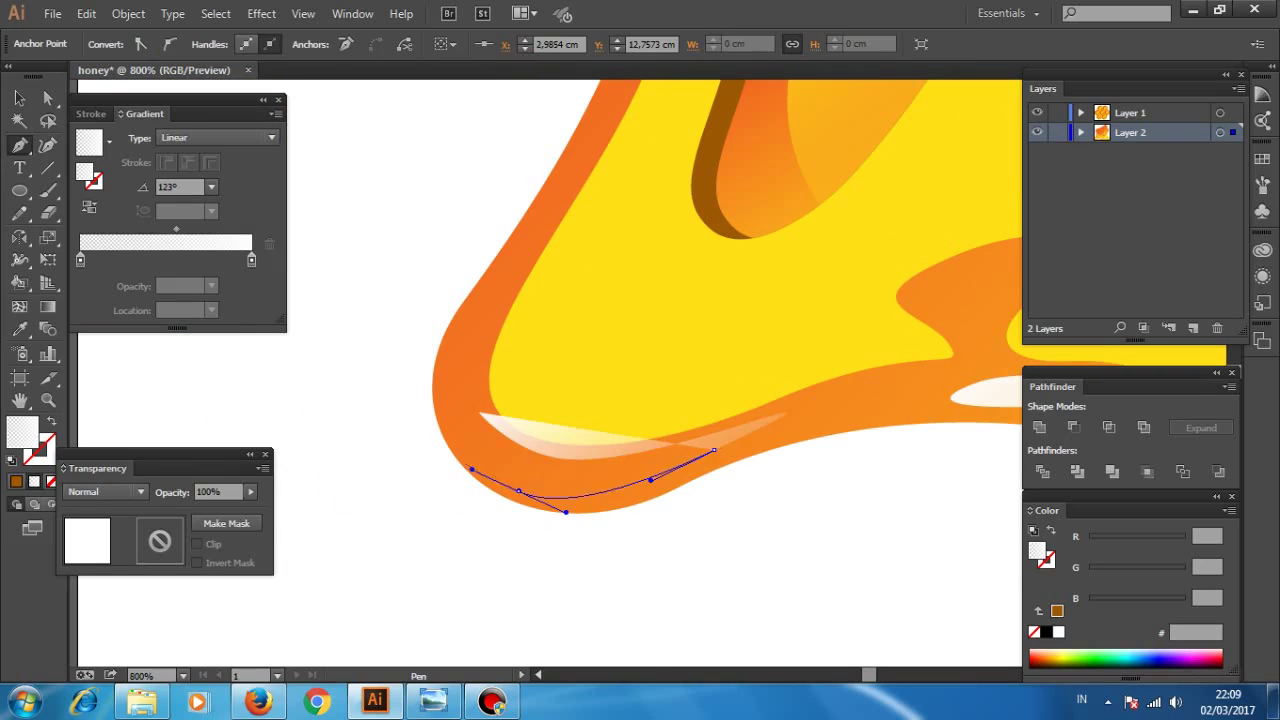
pyautogui.moveTo(449, 400); pyautogui.dragTo(451, 368)
pyautogui.click(478, 411)
# - Pan to another part of the drip and draw a closed highlight strip there
pyautogui.hotkey('ctrl', '-')
pyautogui.moveTo(900, 420); pyautogui.dragTo(556, 402)
pyautogui.click(555, 404)
pyautogui.moveTo(695, 412); pyautogui.dragTo(728, 423)
pyautogui.moveTo(822, 471); pyautogui.dragTo(948, 494)
pyautogui.click(932, 463)
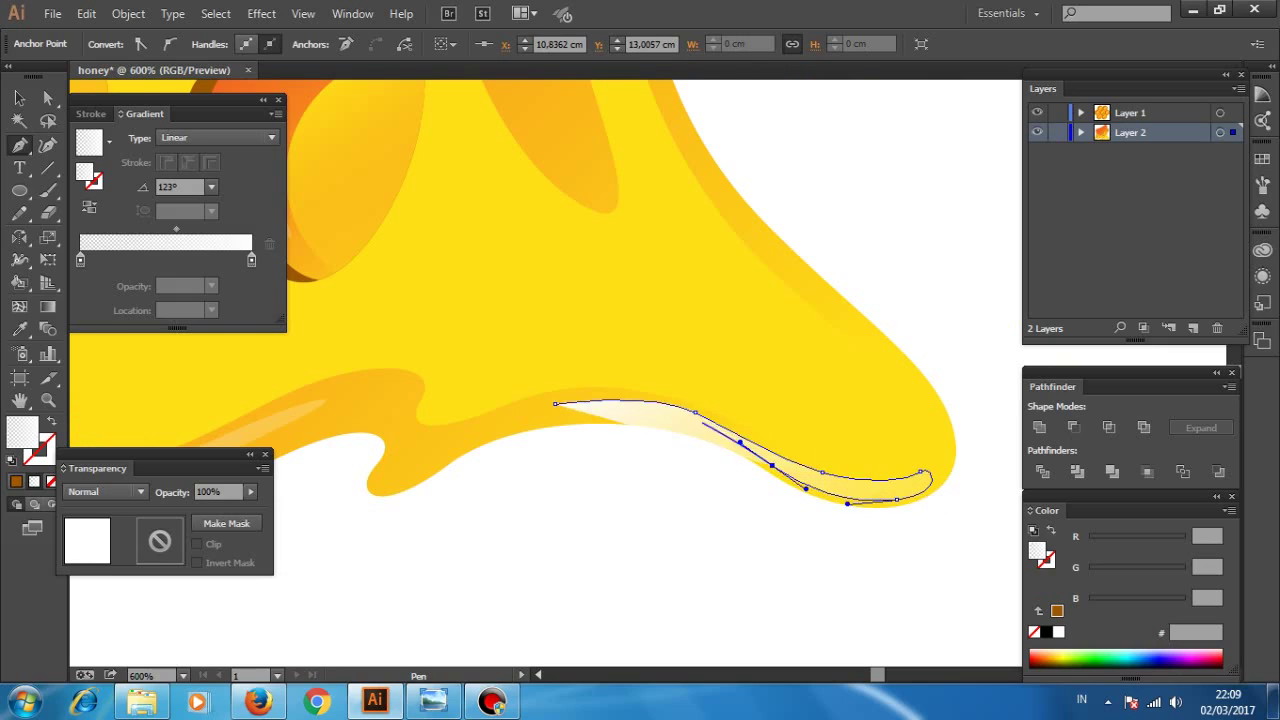
# - Draw a closed X-shaped highlight shape in the honey between the blobs
pyautogui.press('z')
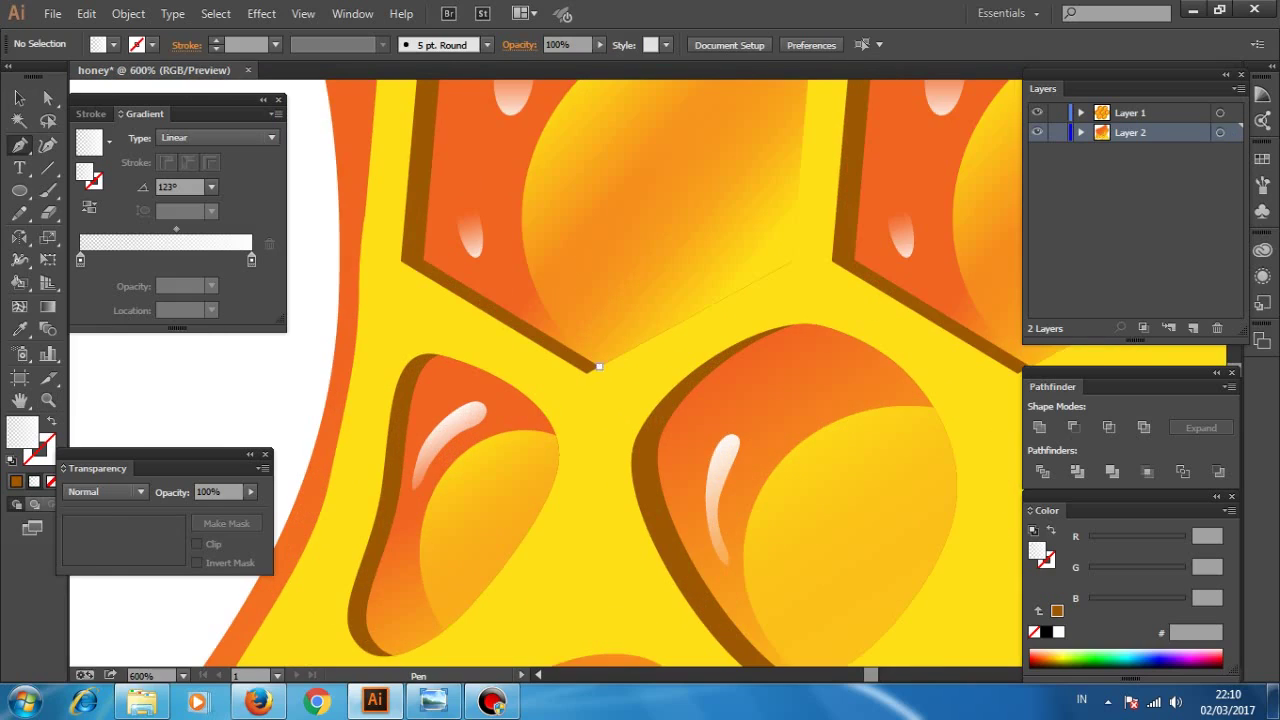
pyautogui.moveTo(434, 304); pyautogui.dragTo(452, 326)
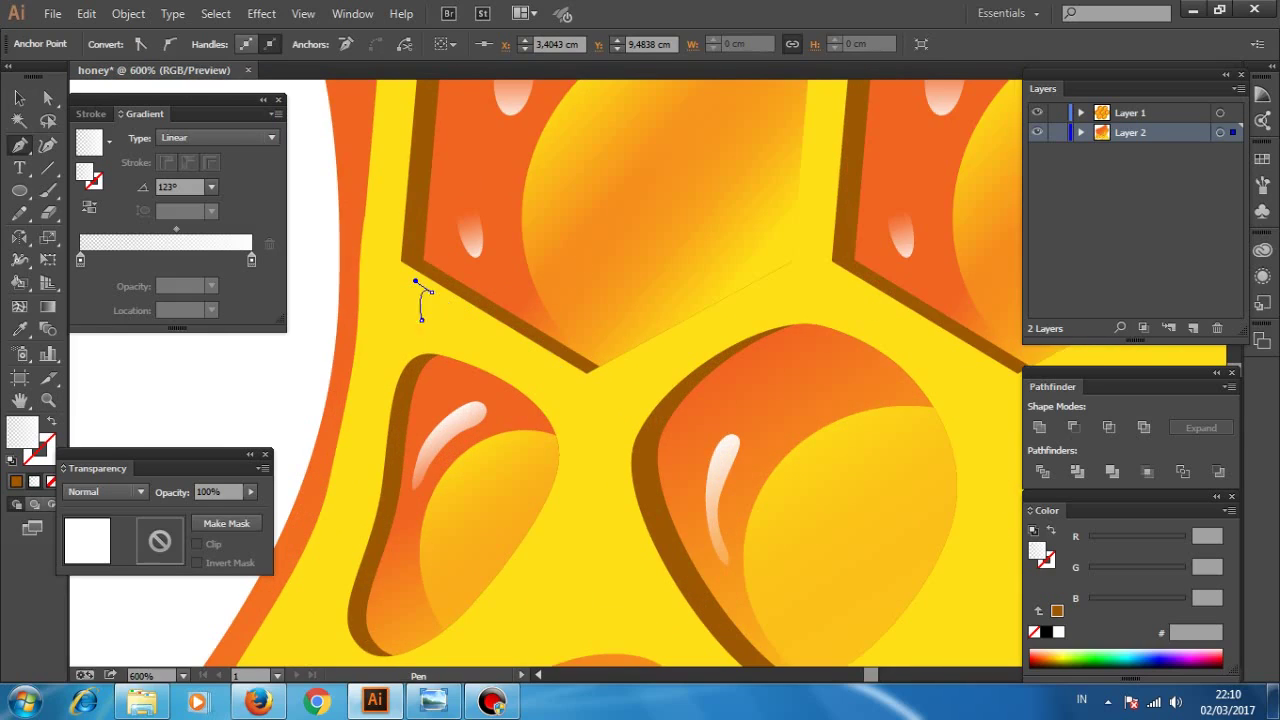
pyautogui.scroll(-3, 571, 427)
pyautogui.moveTo(547, 365); pyautogui.dragTo(512, 415)
pyautogui.moveTo(434, 500); pyautogui.dragTo(425, 521)
pyautogui.moveTo(623, 451); pyautogui.dragTo(728, 523)
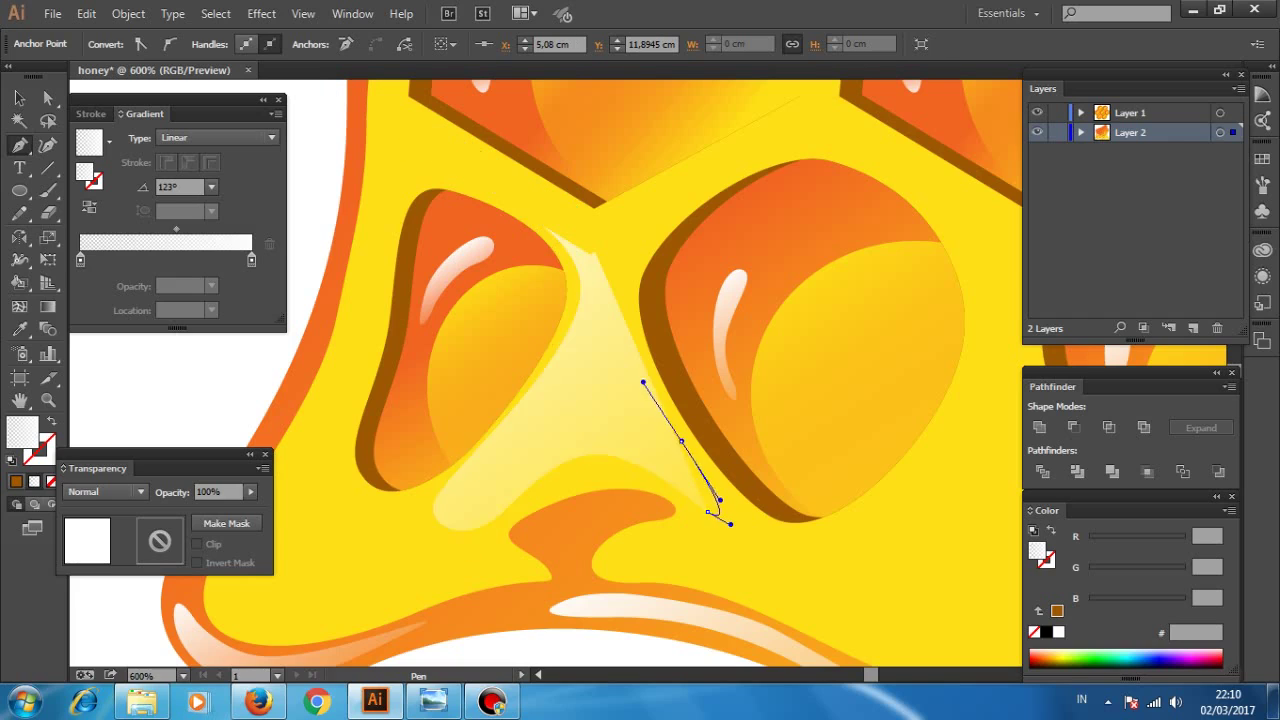
pyautogui.scroll(2, 700, 520)
pyautogui.click(617, 342)
pyautogui.moveTo(737, 260); pyautogui.dragTo(794, 220)
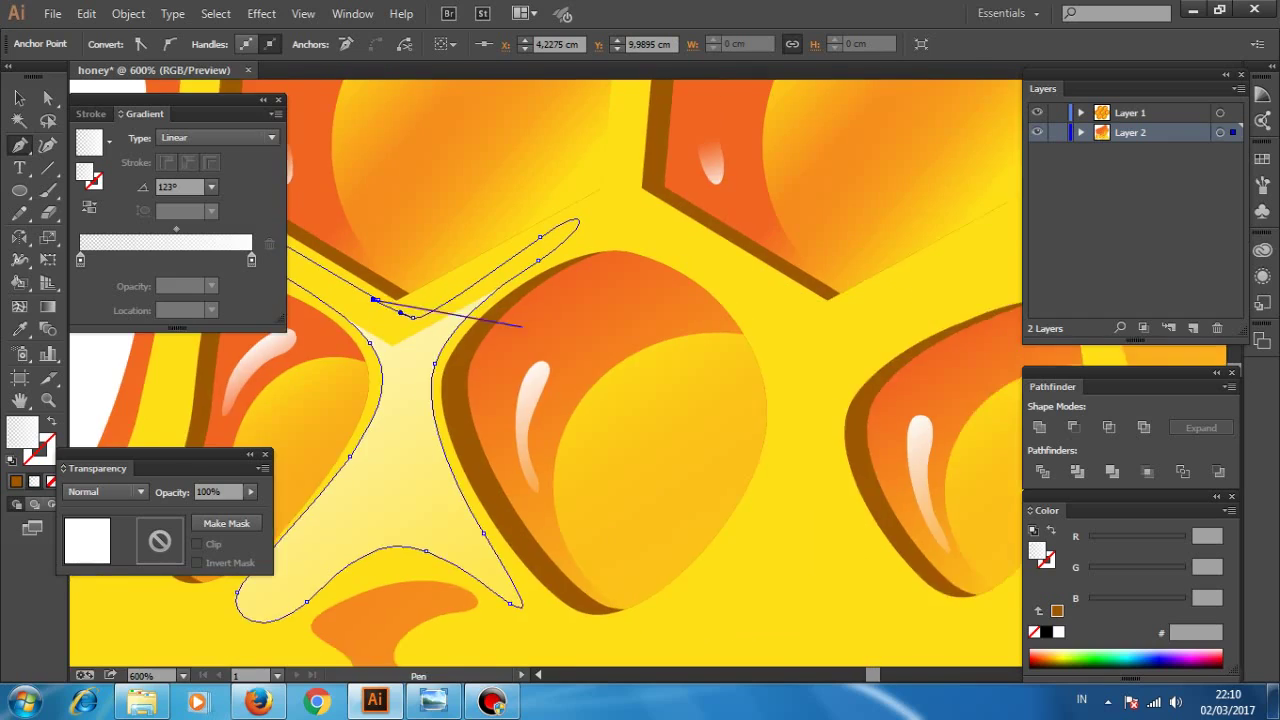
# - Run a white-to-yellow gradient across the highlight at -88.8°
pyautogui.press('g')
pyautogui.moveTo(400, 86); pyautogui.dragTo(766, 634)
pyautogui.moveTo(623, 200); pyautogui.dragTo(623, 366)
pyautogui.press('v')
pyautogui.hotkey('ctrl', '-')
pyautogui.press('g')
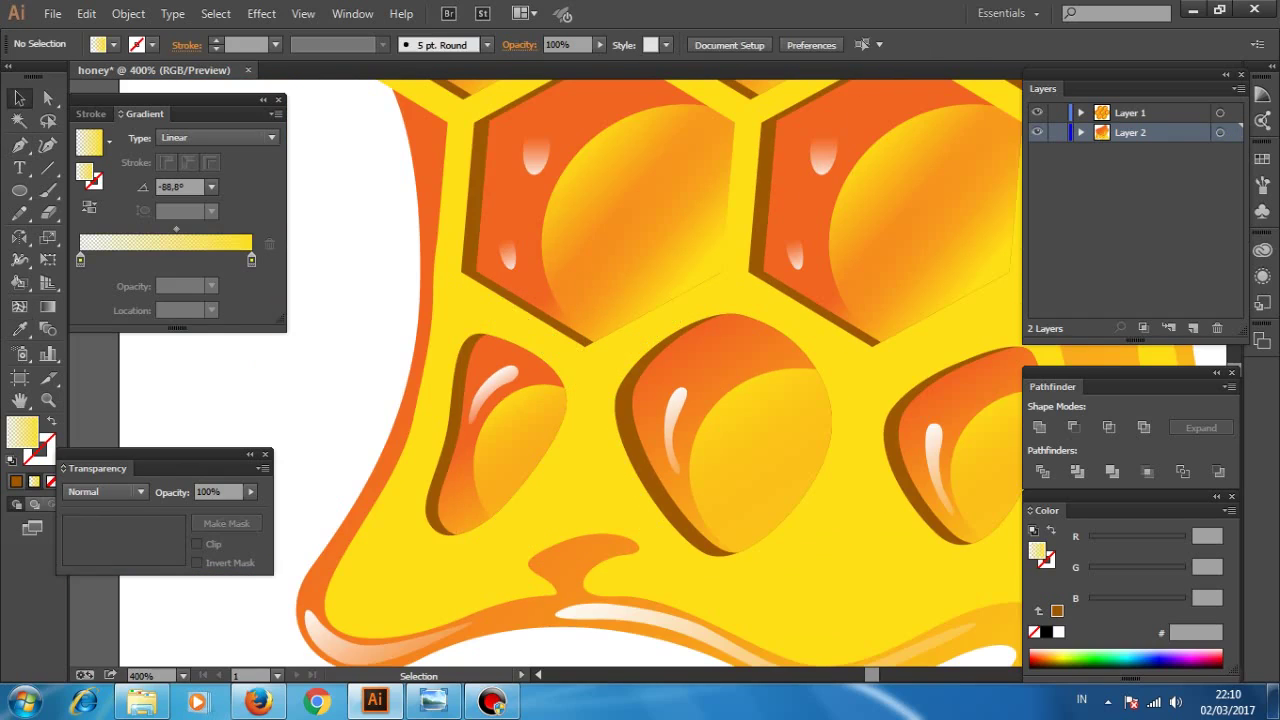
pyautogui.hotkey('ctrl', 'shift', 'a')
pyautogui.press('z')
pyautogui.hotkey('ctrl', '+')
# - Trace a white-filled highlight outline around the gap between the lower blobs
pyautogui.press('p')
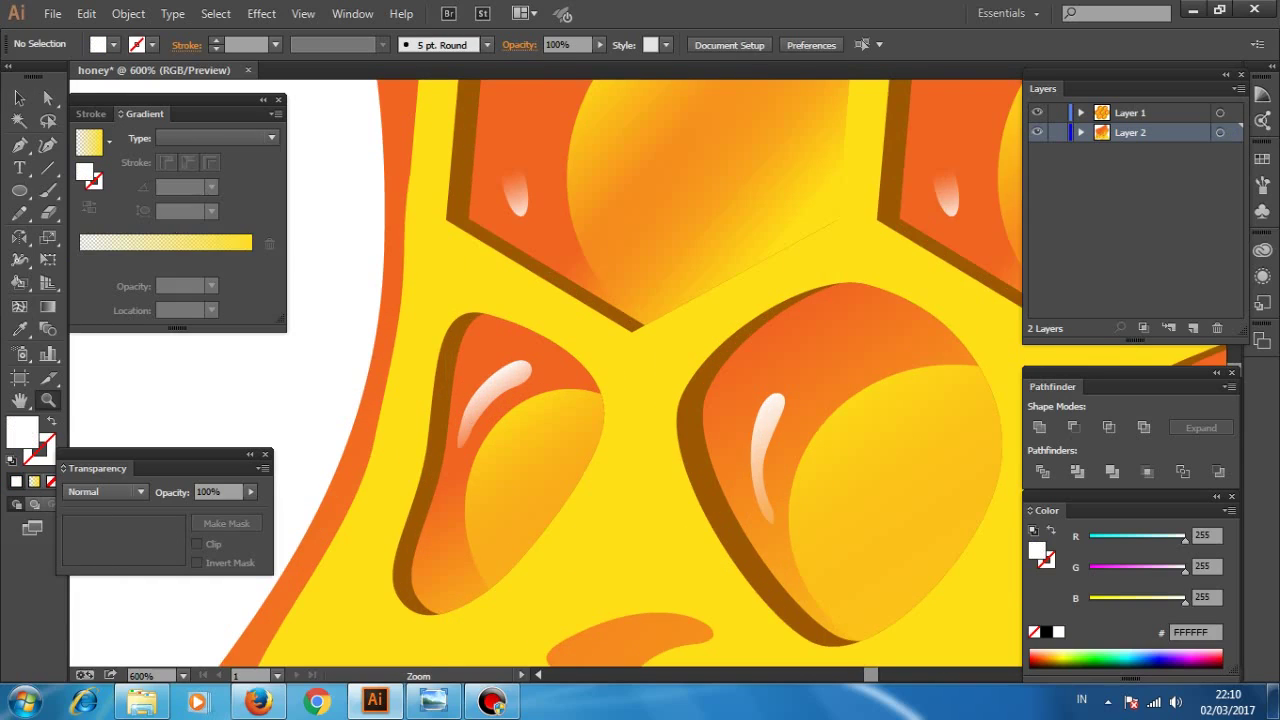
pyautogui.click(443, 191)
pyautogui.click(617, 304)
pyautogui.moveTo(367, 291); pyautogui.dragTo(343, 300)
pyautogui.moveTo(485, 264); pyautogui.dragTo(537, 288)
pyautogui.moveTo(629, 398)
pyautogui.mouseDown()
pyautogui.moveTo(552, 322)
pyautogui.moveTo(700, 60)
pyautogui.mouseUp()
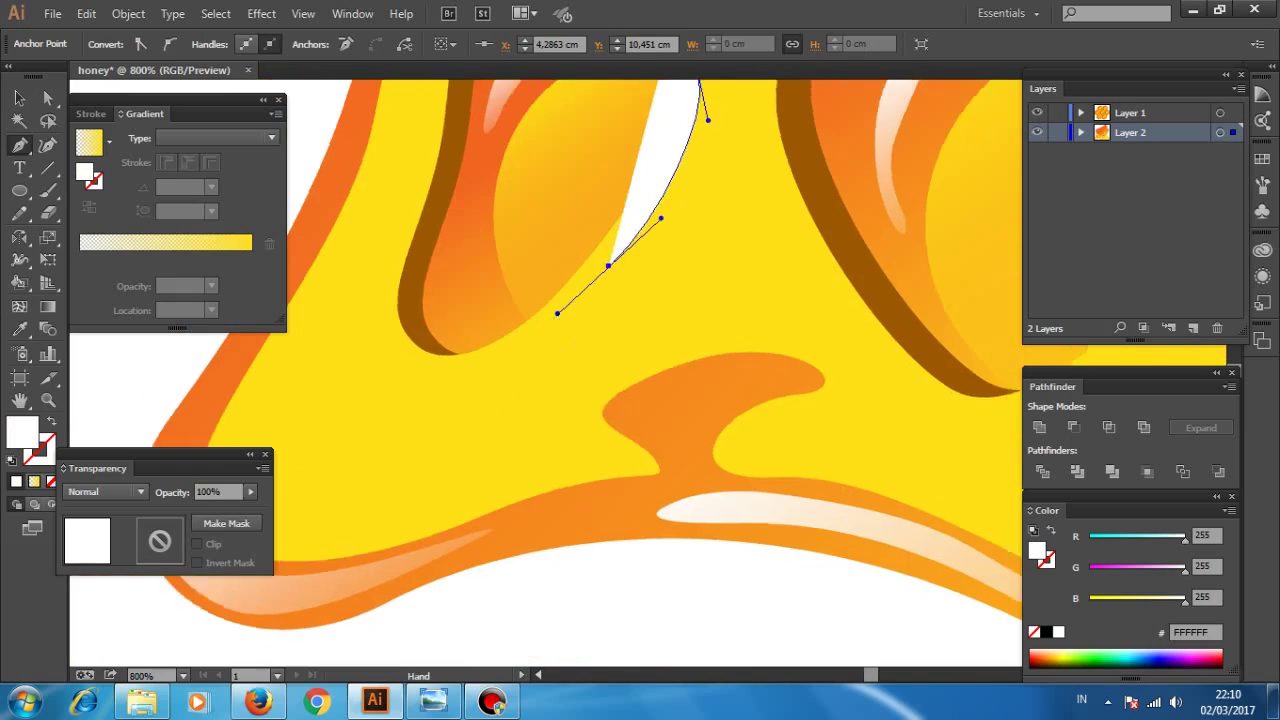
pyautogui.moveTo(470, 381); pyautogui.dragTo(457, 413)
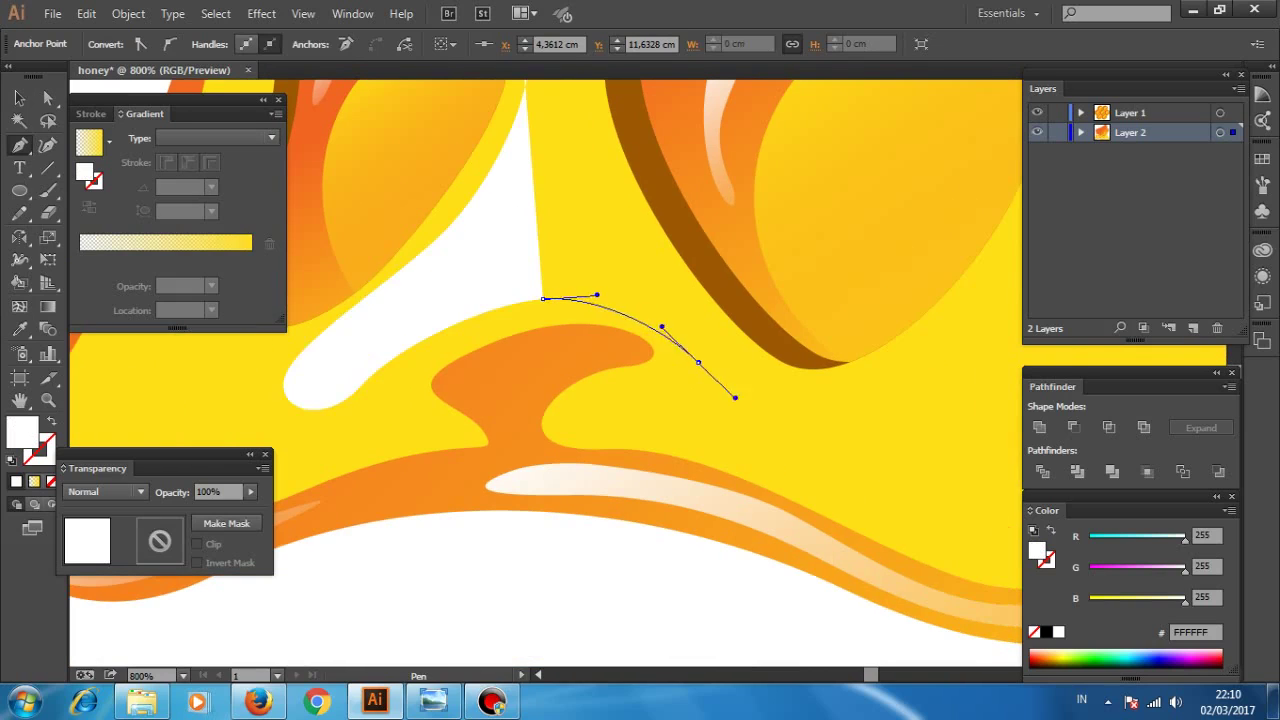
pyautogui.moveTo(561, 374); pyautogui.dragTo(855, 601)
pyautogui.moveTo(800, 218); pyautogui.dragTo(654, 433)
pyautogui.moveTo(727, 347)
pyautogui.mouseDown()
pyautogui.moveTo(785, 310)
pyautogui.moveTo(828, 320)
pyautogui.mouseUp()
pyautogui.moveTo(528, 463); pyautogui.dragTo(498, 437)
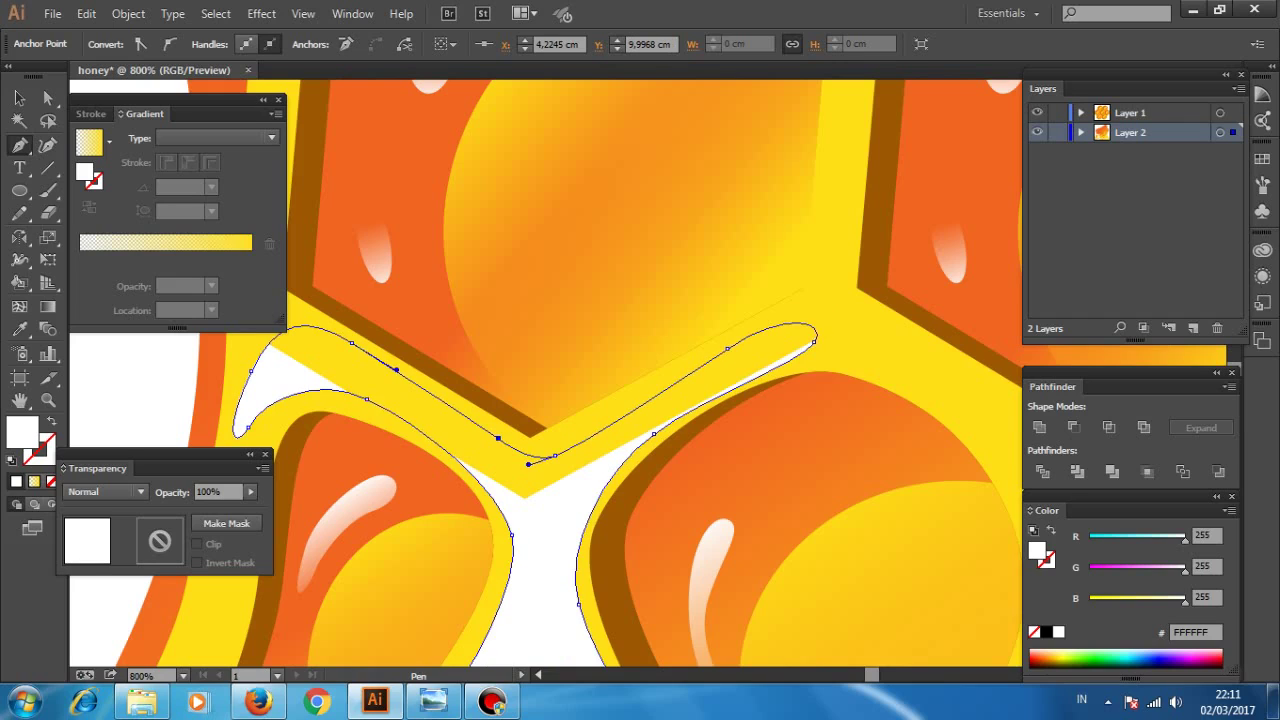
# - Create a new Layer 3 and move the white highlight onto it
pyautogui.click(1193, 328)
pyautogui.click(1081, 152)
pyautogui.moveTo(1233, 172); pyautogui.dragTo(1233, 132)
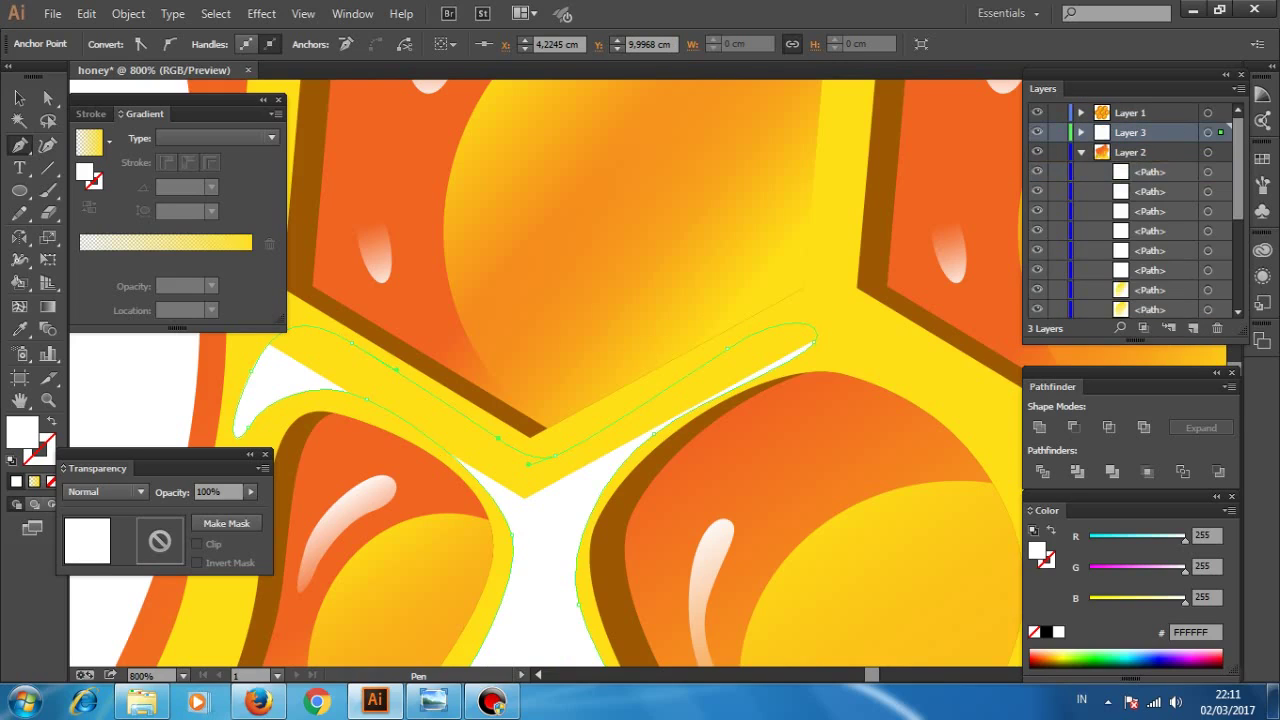
# - Create a new layer at the top of the stack for the white shapes
pyautogui.click(1081, 152)
pyautogui.moveTo(1130, 132); pyautogui.dragTo(1130, 108)
pyautogui.hotkey('ctrl', 'shift', 'a')
pyautogui.press('z')
pyautogui.hotkey('ctrl', '-')
pyautogui.hotkey('ctrl', '-')
pyautogui.hotkey('ctrl', '-')
pyautogui.hotkey('ctrl', '-')
pyautogui.moveTo(430, 330); pyautogui.dragTo(745, 522)
# - Extend the white path from its top end around the lower honey cell
pyautogui.press('p')
pyautogui.keyDown('ctrl'); pyautogui.click(655, 245); pyautogui.keyUp('ctrl')
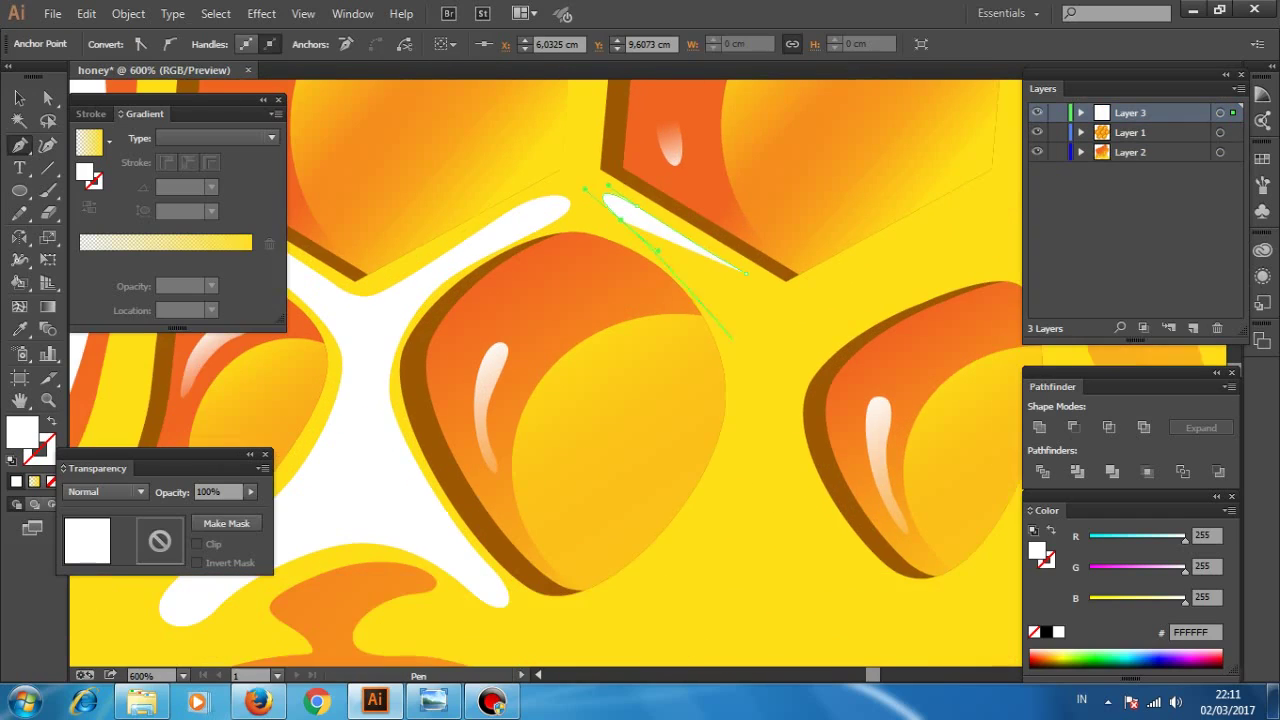
pyautogui.moveTo(737, 348); pyautogui.dragTo(749, 171)
pyautogui.moveTo(690, 378); pyautogui.dragTo(650, 420)
pyautogui.click(548, 510)
pyautogui.moveTo(640, 504)
pyautogui.mouseDown()
pyautogui.moveTo(825, 500)
pyautogui.moveTo(475, 570)
pyautogui.mouseUp()
# - Continue the white shape through the next gap and up the right edge
pyautogui.moveTo(595, 470); pyautogui.dragTo(679, 476)
pyautogui.moveTo(462, 368)
pyautogui.mouseDown()
pyautogui.moveTo(537, 458)
pyautogui.moveTo(525, 360)
pyautogui.mouseUp()
pyautogui.moveTo(569, 289); pyautogui.dragTo(628, 250)
pyautogui.moveTo(730, 198); pyautogui.dragTo(749, 176)
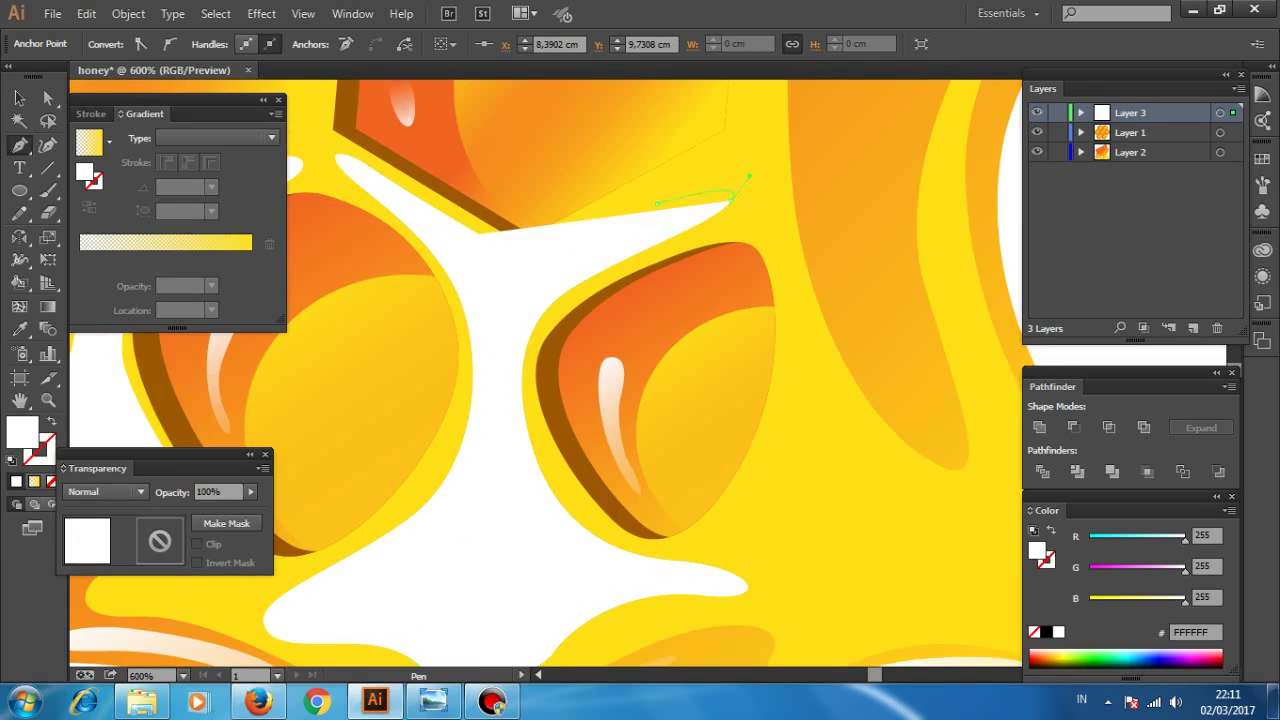
pyautogui.hotkey('ctrl', '-')
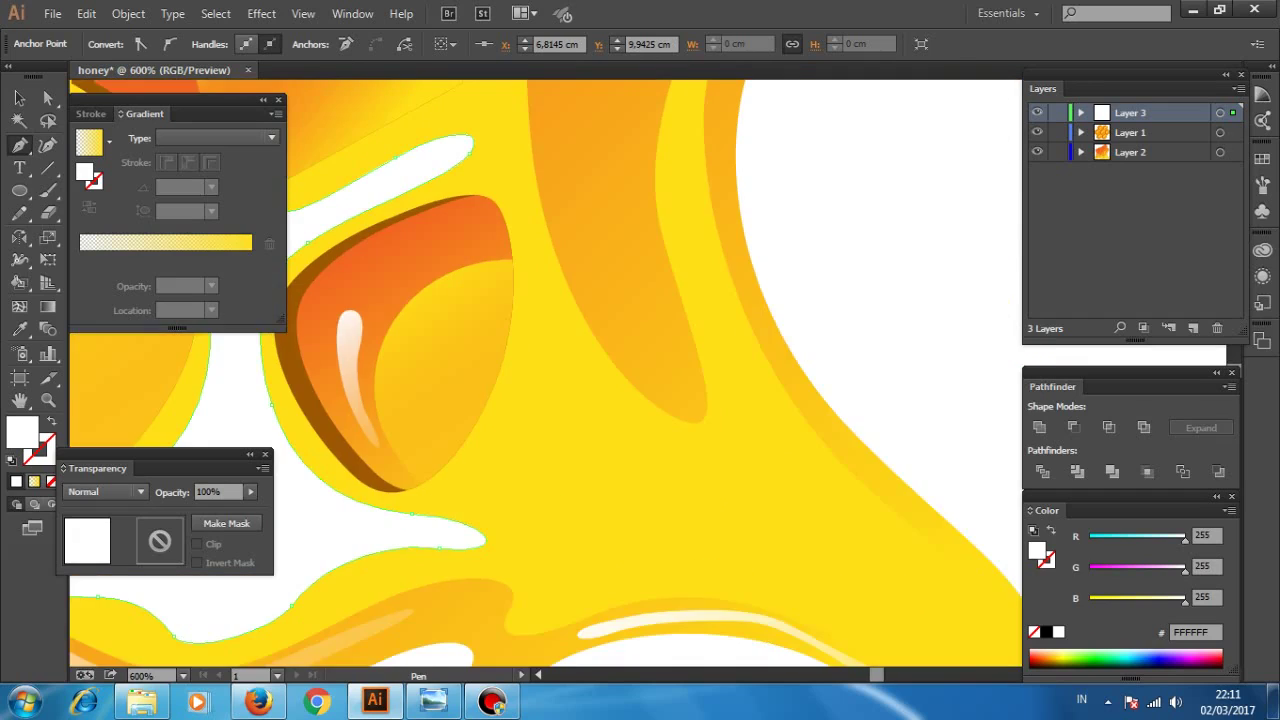
pyautogui.hotkey('ctrl', '-')
pyautogui.hotkey('ctrl', '-')
pyautogui.hotkey('ctrl', '-')
pyautogui.hotkey('ctrl', '+')
pyautogui.hotkey('ctrl', '+')
pyautogui.hotkey('ctrl', '+')
pyautogui.hotkey('ctrl', '+')
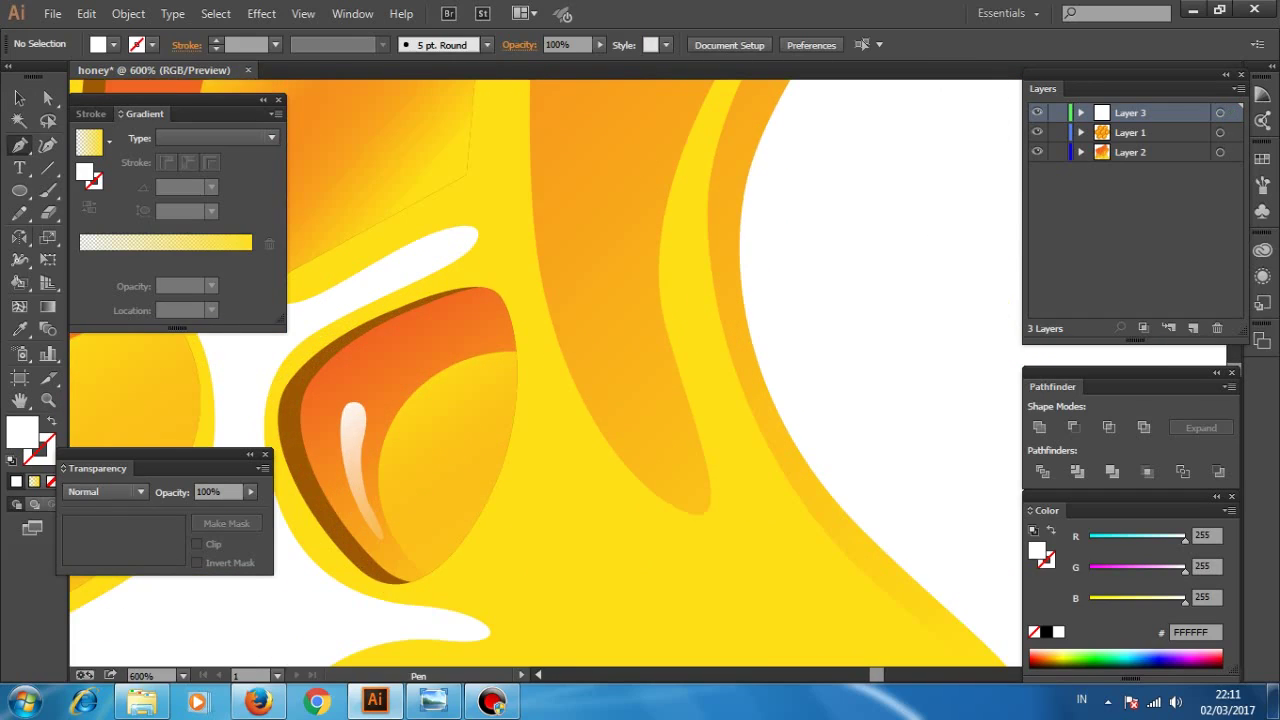
pyautogui.hotkey('ctrl', '+')
# - Trace a closed white shape over the hole in the right-hand drip
pyautogui.moveTo(540, 440); pyautogui.dragTo(380, 330)
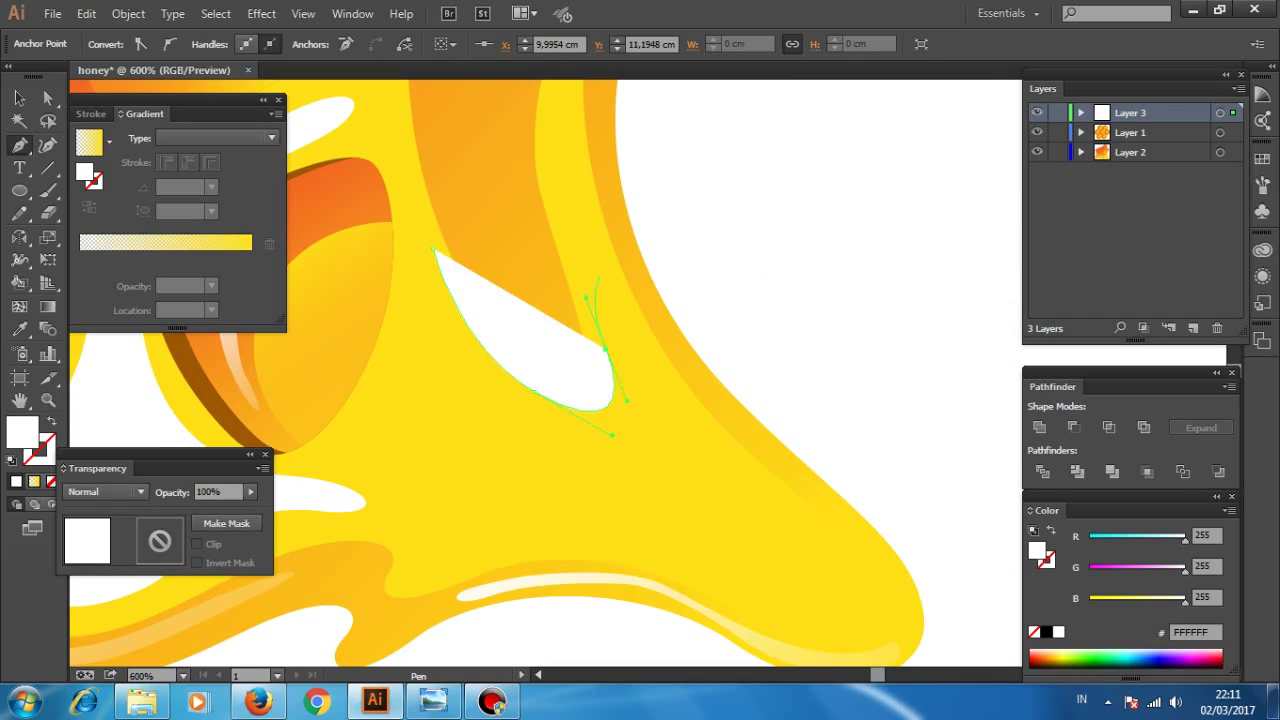
pyautogui.moveTo(560, 360); pyautogui.dragTo(390, 195)
pyautogui.moveTo(500, 350); pyautogui.dragTo(665, 410)
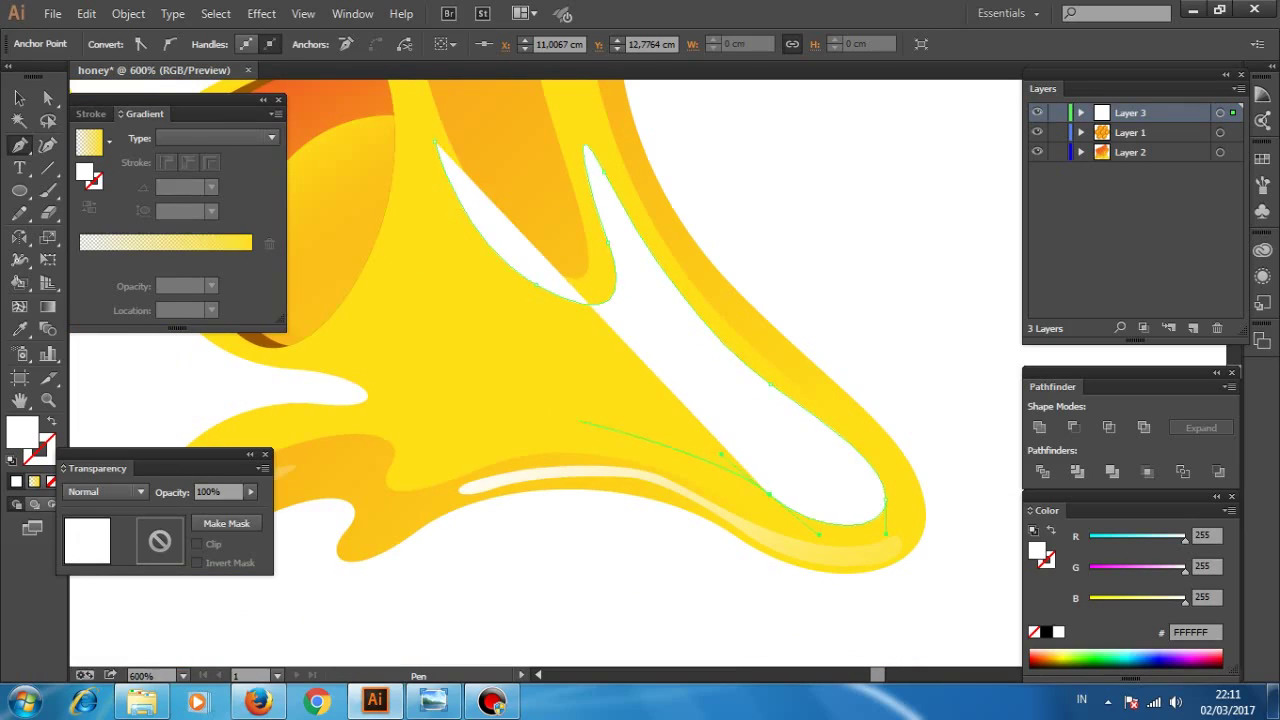
pyautogui.click(471, 343)
pyautogui.moveTo(480, 300); pyautogui.dragTo(520, 450)
pyautogui.moveTo(520, 300); pyautogui.dragTo(560, 420)
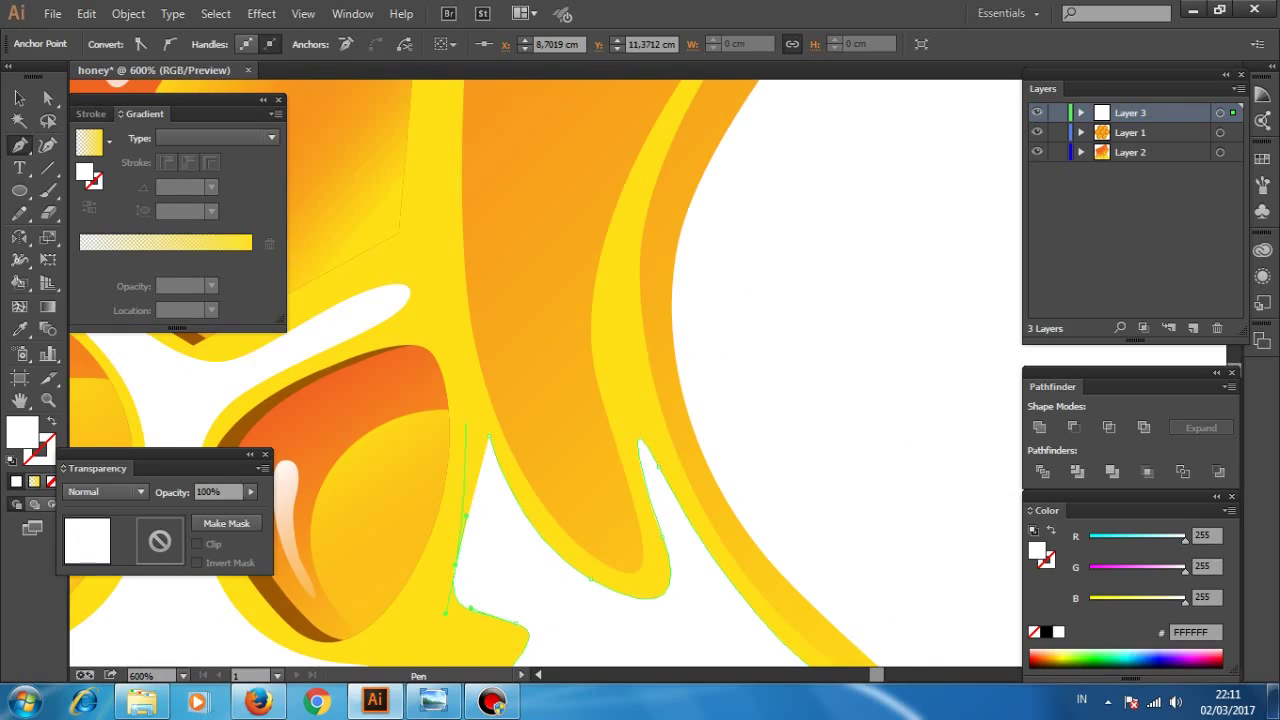
pyautogui.click(432, 268)
pyautogui.hotkey('ctrl', '-')
pyautogui.hotkey('ctrl', '-')
pyautogui.hotkey('ctrl', '-')
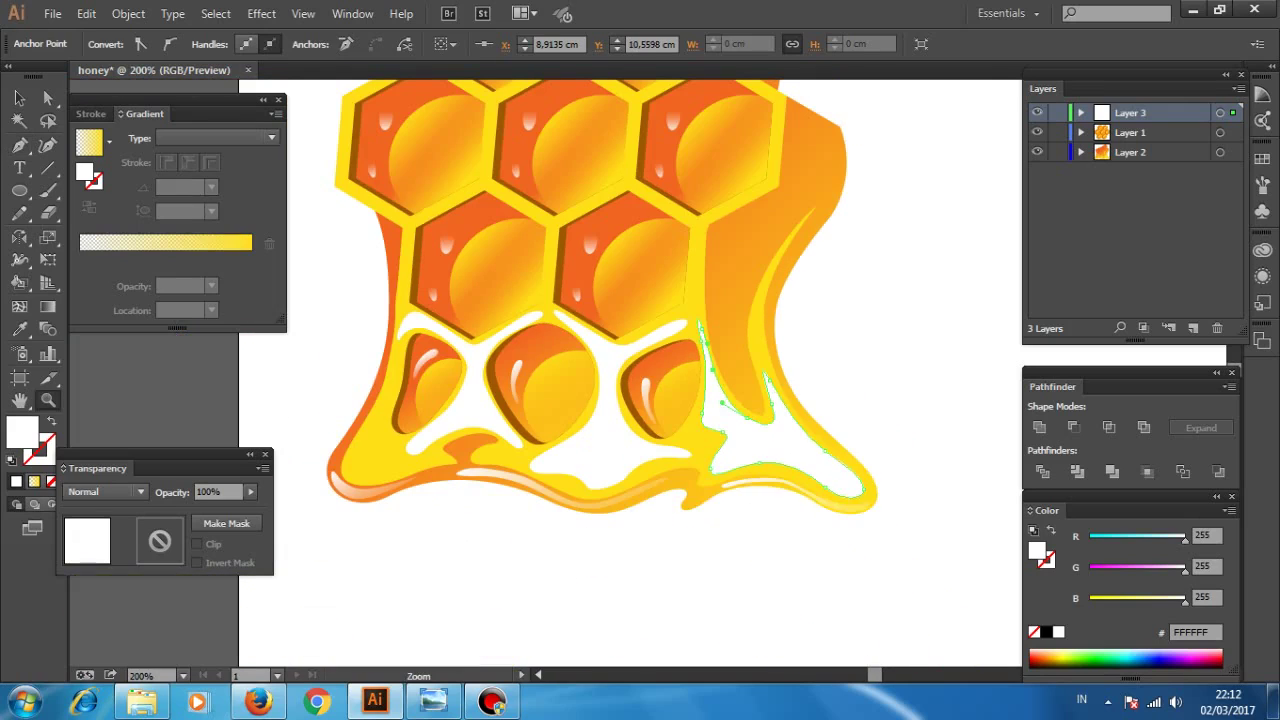
# - Give the white gap shapes a white-to-transparent gradient running vertically at about 88.9°
pyautogui.press('v')
pyautogui.press('.')
pyautogui.press('g')
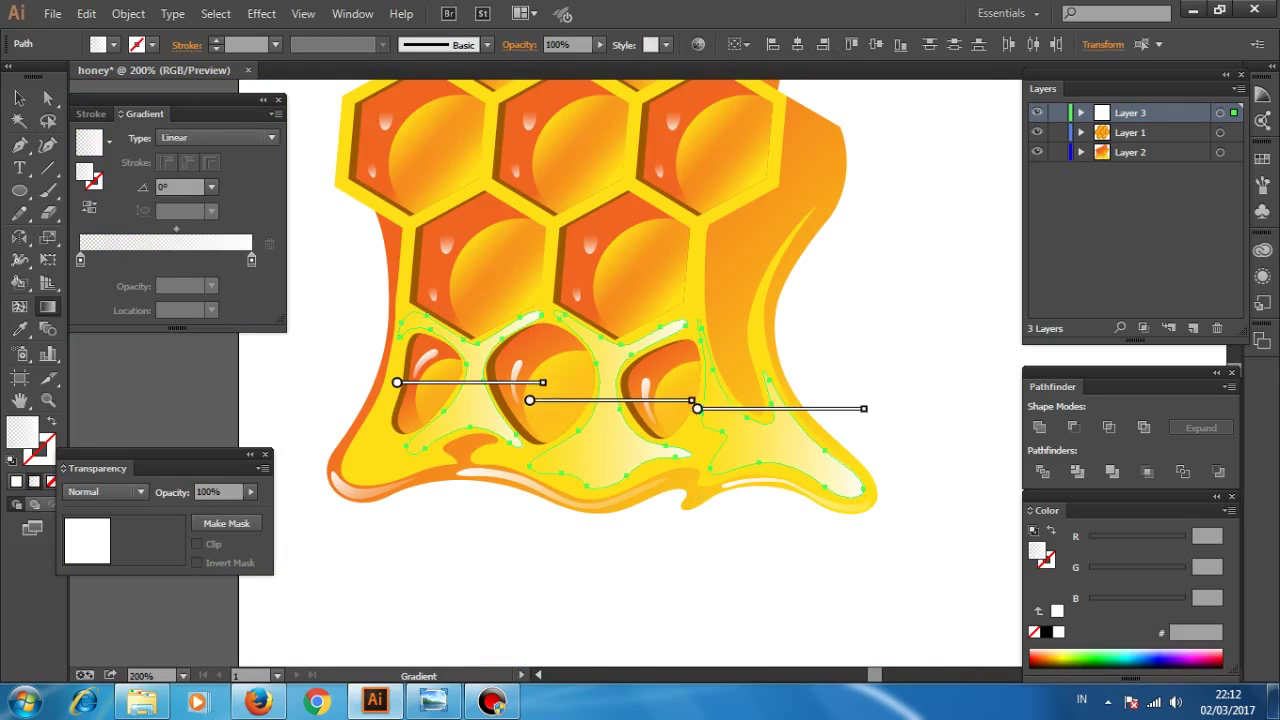
pyautogui.moveTo(669, 514); pyautogui.dragTo(669, 337)
pyautogui.moveTo(630, 502); pyautogui.dragTo(630, 456)
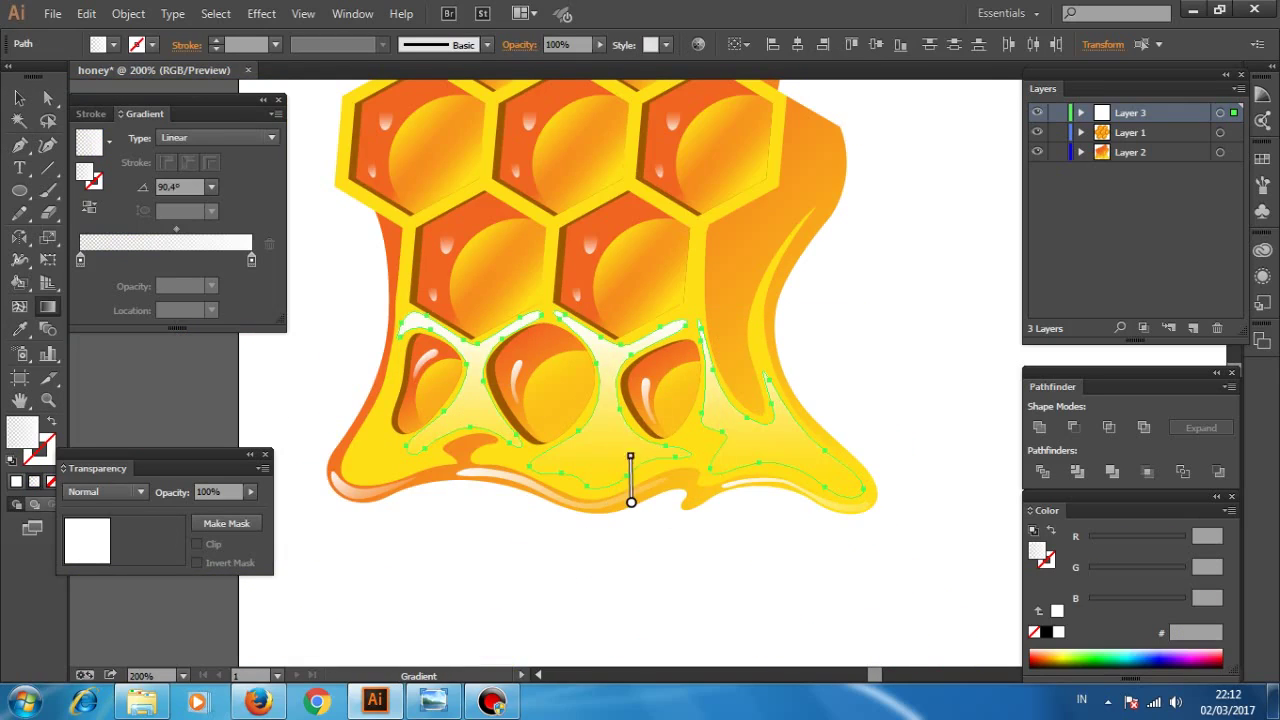
pyautogui.press('v')
pyautogui.hotkey('ctrl', 'shift', 'a')
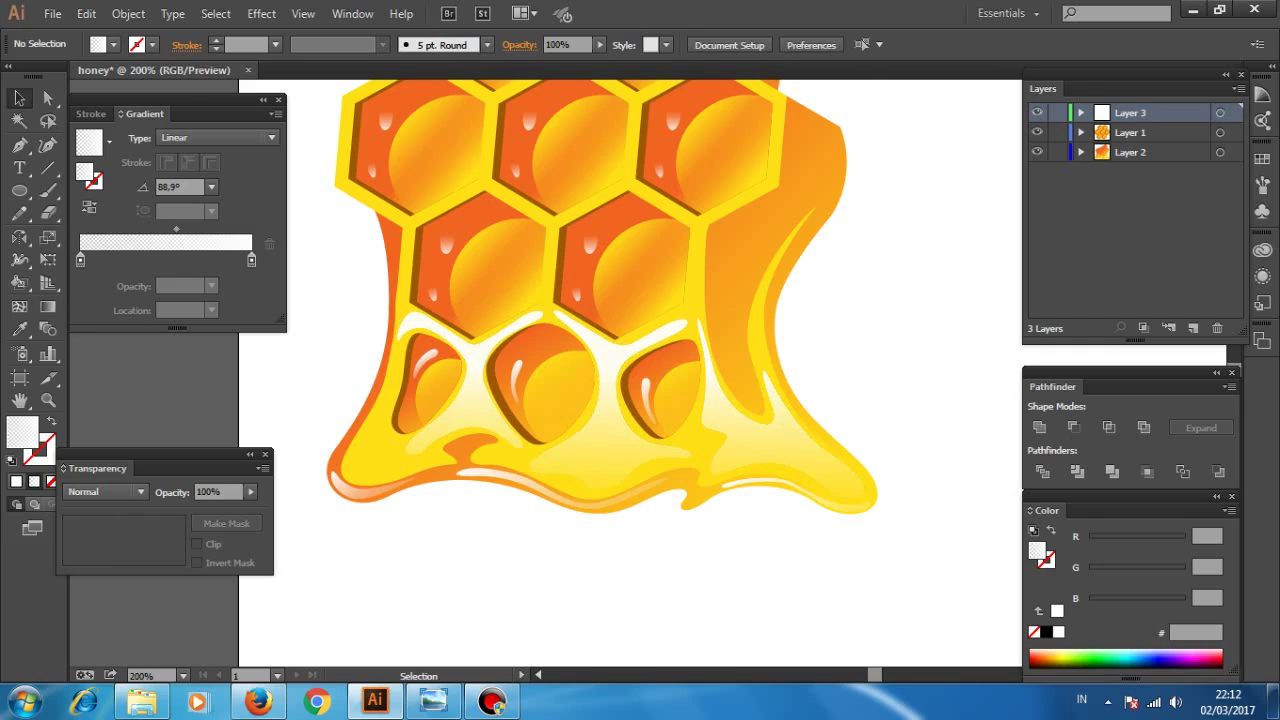
pyautogui.click(339, 468)
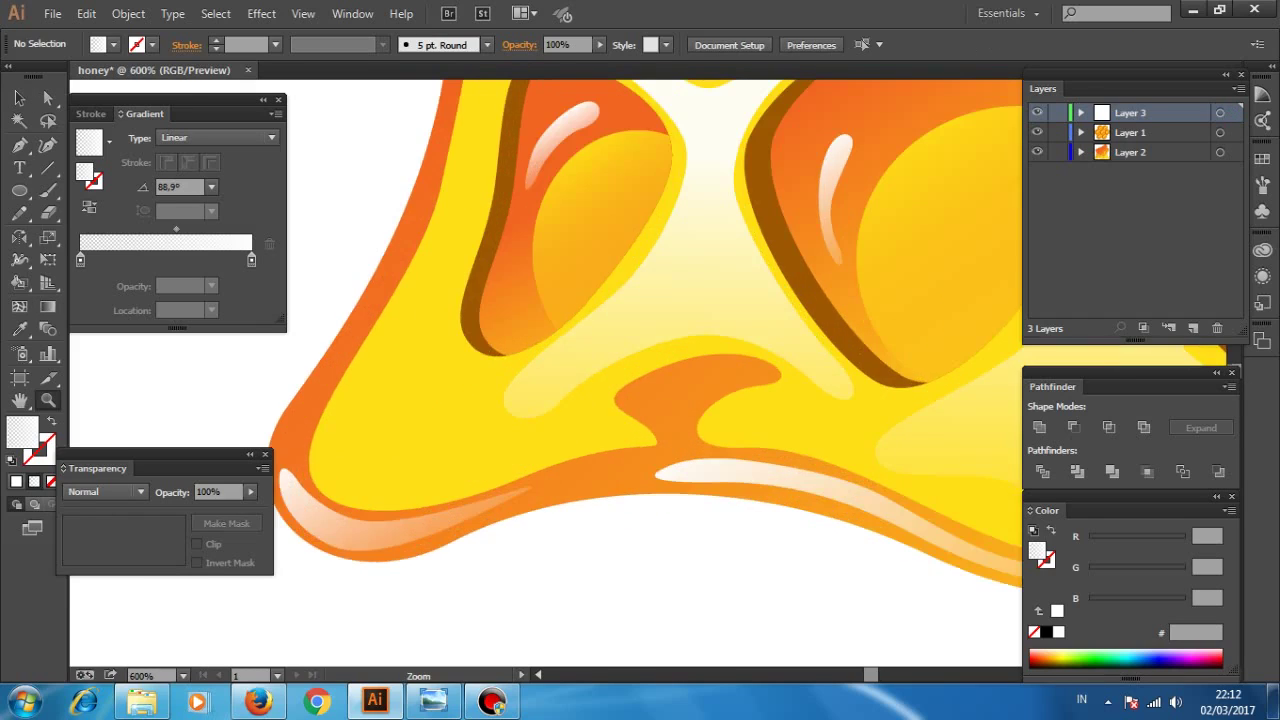
pyautogui.scroll(3, 710, 370)
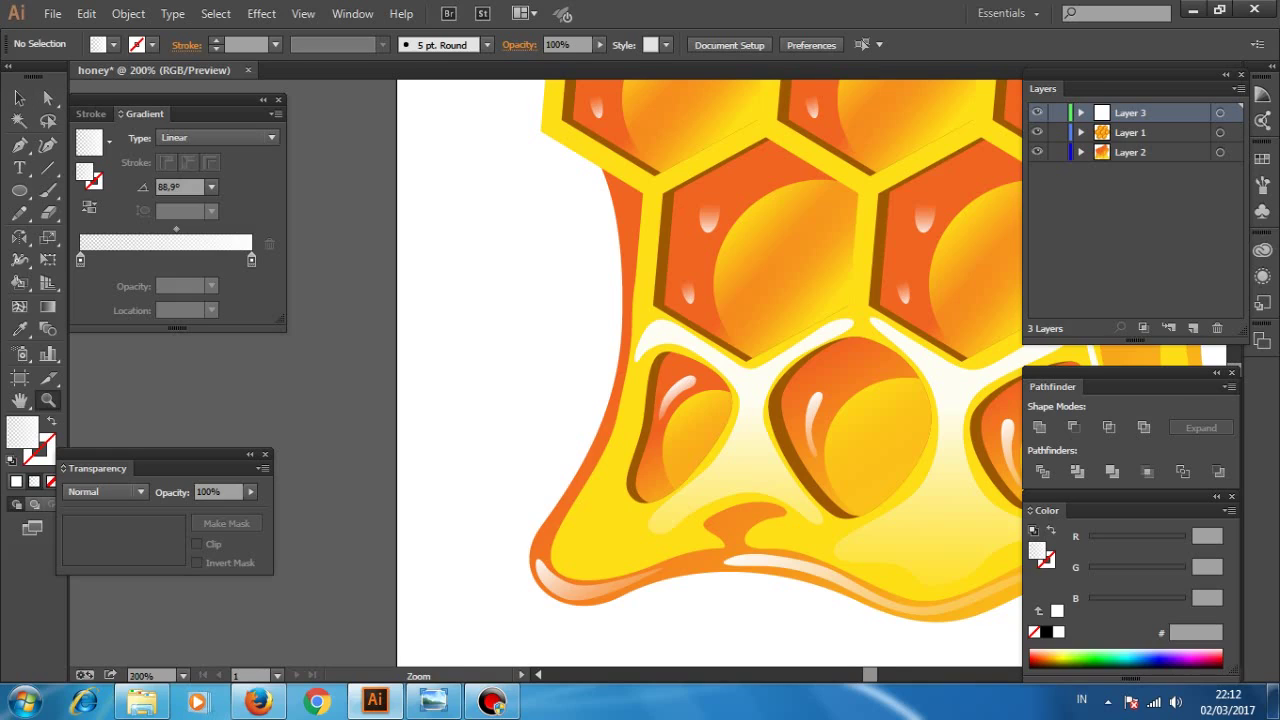
# - Draw a curved highlight sliver on the right-hand honey drip
pyautogui.hotkey('ctrl', '0')
pyautogui.hotkey('ctrl', '+')
pyautogui.hotkey('ctrl', '+')
pyautogui.hotkey('ctrl', '+')
pyautogui.hotkey('ctrl', '+')
pyautogui.press('p')
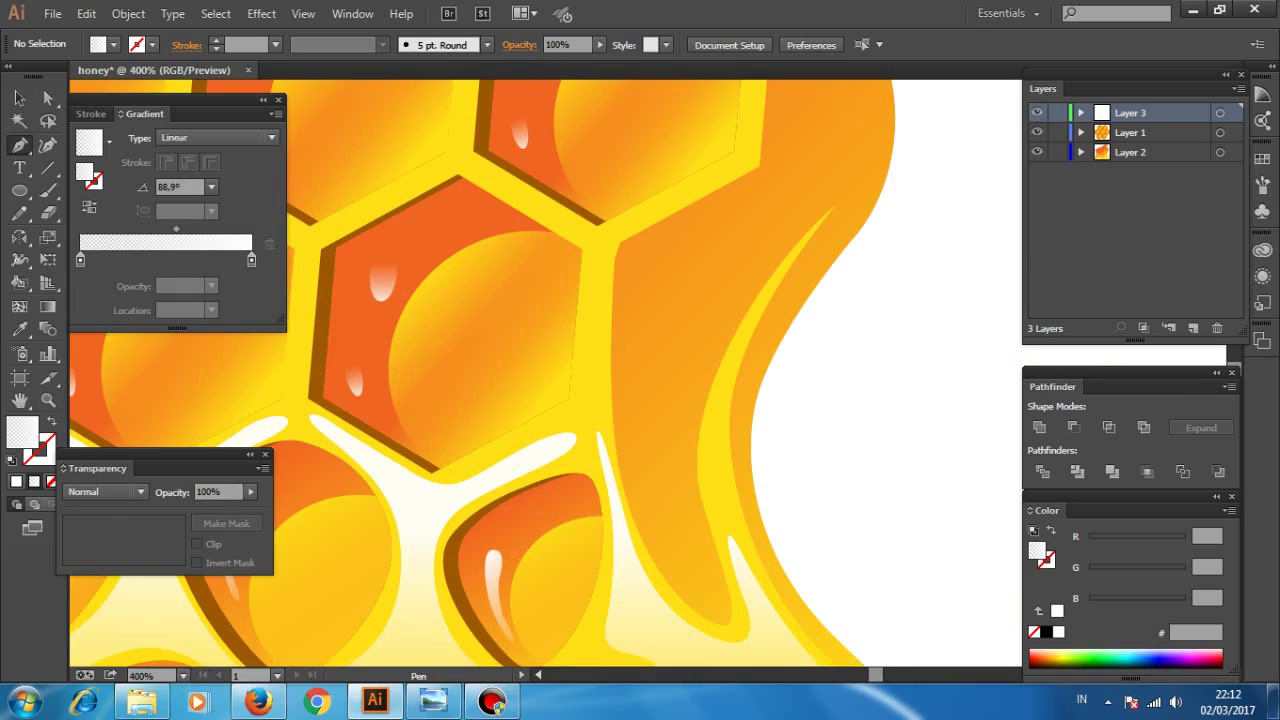
pyautogui.click(625, 298)
pyautogui.moveTo(703, 603)
pyautogui.mouseDown()
pyautogui.moveTo(688, 480)
pyautogui.moveTo(730, 370)
pyautogui.mouseUp()
pyautogui.click(565, 430)
pyautogui.click(760, 350)
pyautogui.click(667, 385)
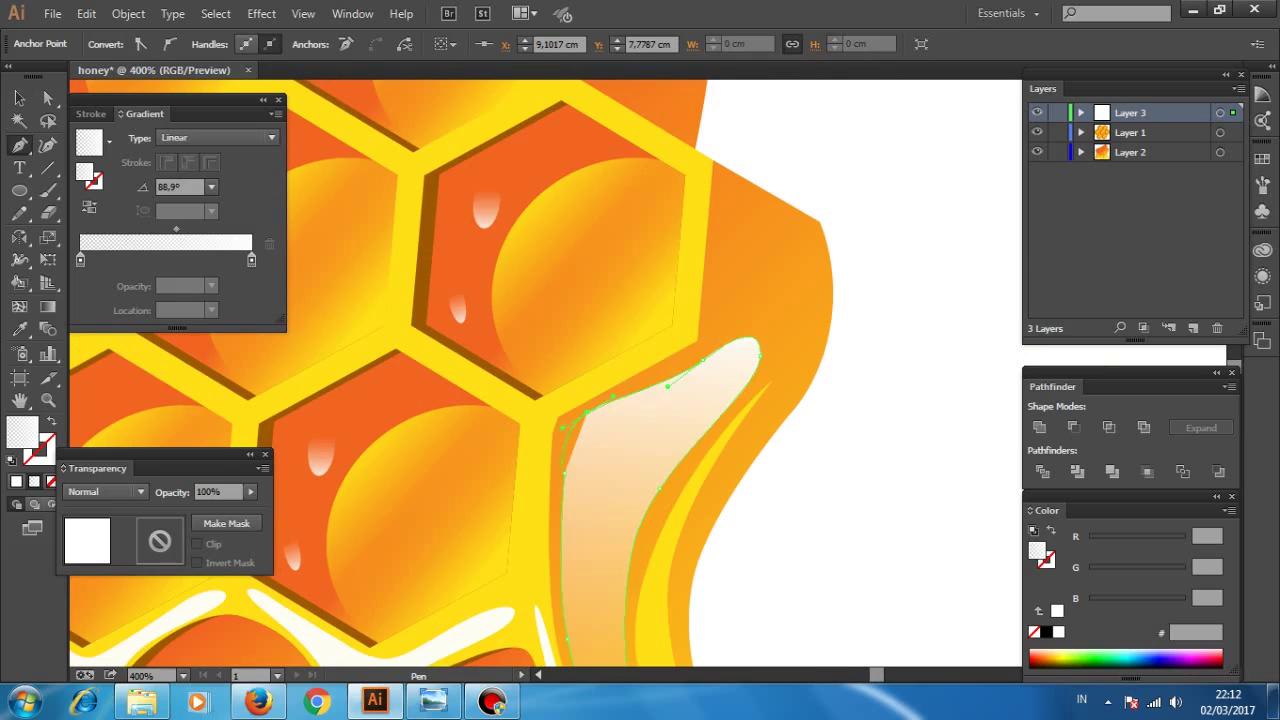
# - Fill the sliver with a white-to-transparent gradient angled about 74.7°
pyautogui.hotkey('ctrl', '-')
pyautogui.press('g')
pyautogui.moveTo(634, 337); pyautogui.dragTo(631, 517)
pyautogui.moveTo(642, 316); pyautogui.dragTo(631, 477)
pyautogui.moveTo(723, 323); pyautogui.dragTo(717, 443)
pyautogui.moveTo(737, 366); pyautogui.dragTo(723, 486)
pyautogui.moveTo(637, 428); pyautogui.dragTo(634, 574)
pyautogui.press('v')
pyautogui.hotkey('ctrl', '-')
pyautogui.press('g')
pyautogui.moveTo(709, 386); pyautogui.dragTo(720, 249)
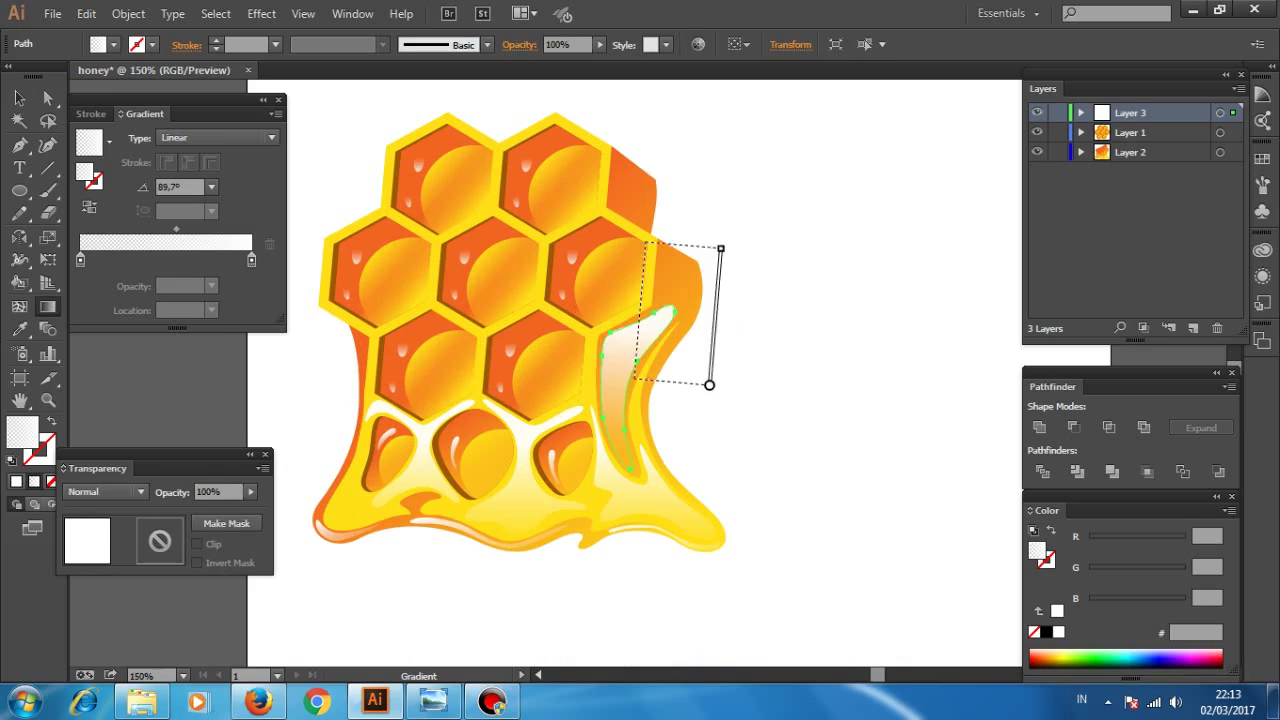
pyautogui.moveTo(637, 364); pyautogui.dragTo(641, 284)
pyautogui.hotkey('ctrl', 'shift', 'a')
pyautogui.hotkey('ctrl', '-')
pyautogui.hotkey('ctrl', '-')
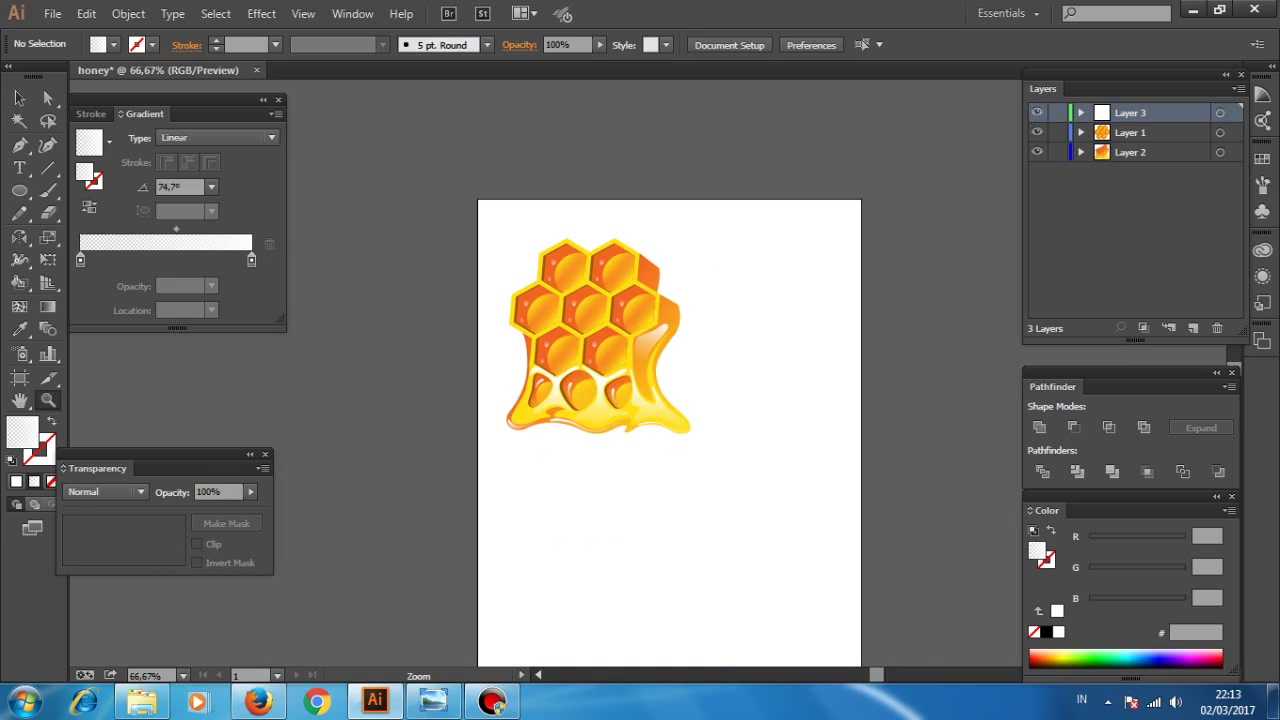
# - Draw a fading white highlight on the upper-right hexagon's side face
pyautogui.click(628, 250)
pyautogui.click(628, 250)
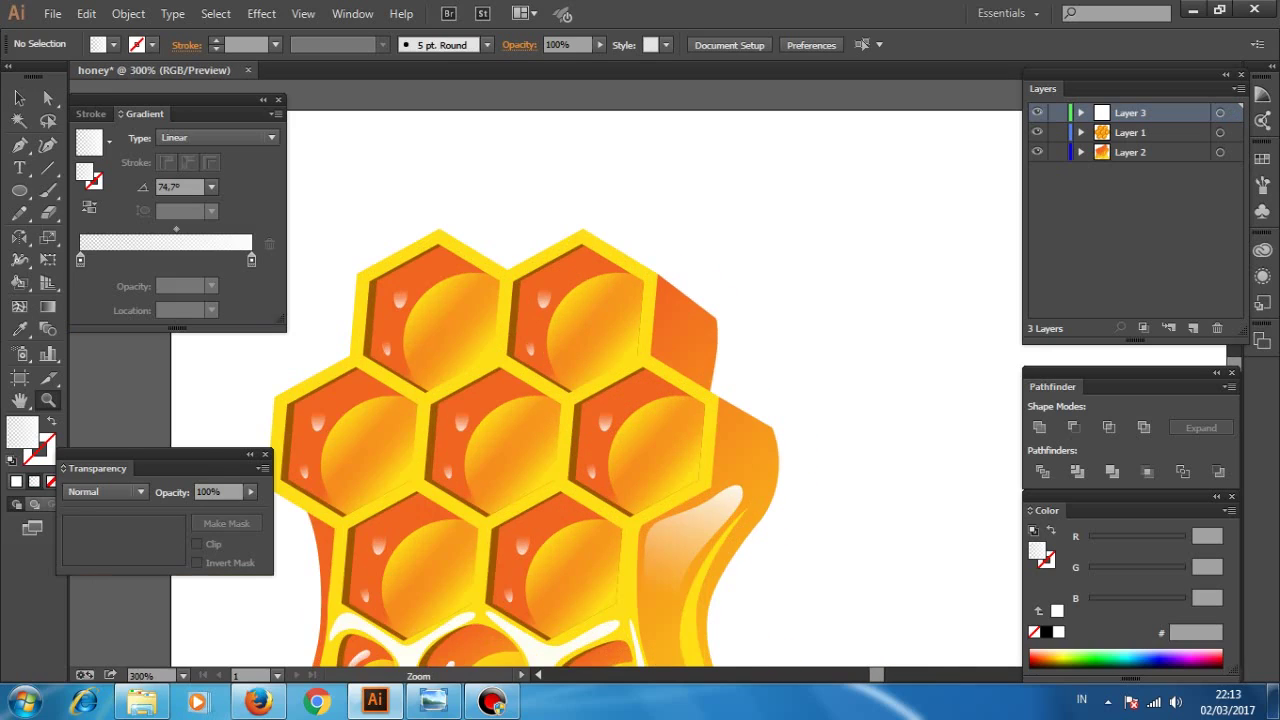
pyautogui.click(650, 330)
pyautogui.press('p')
pyautogui.click(580, 184)
pyautogui.click(727, 294)
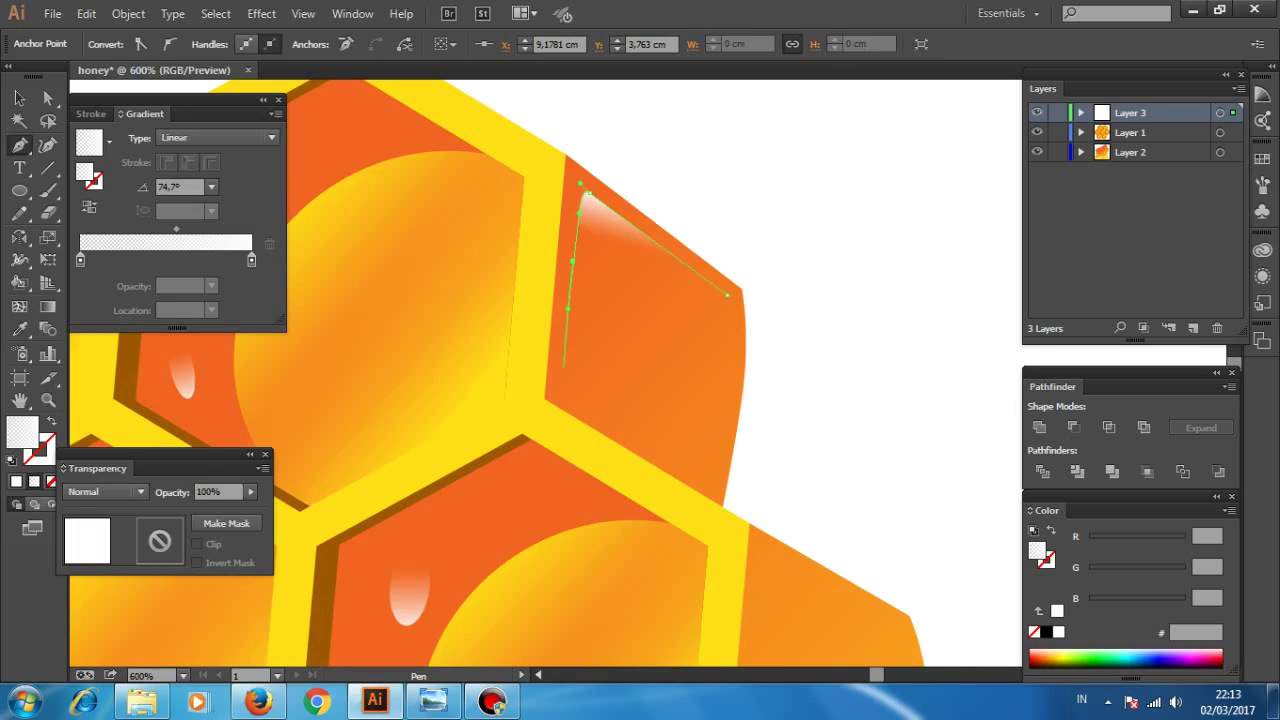
pyautogui.moveTo(567, 386); pyautogui.dragTo(579, 396)
pyautogui.moveTo(693, 460); pyautogui.dragTo(722, 478)
pyautogui.click(740, 297)
pyautogui.hotkey('ctrl', 'shift', 'a')
# - Draw a curved white highlight along the lower-right drip's edge
pyautogui.keyDown('alt'); pyautogui.click(600, 400); pyautogui.keyUp('alt')
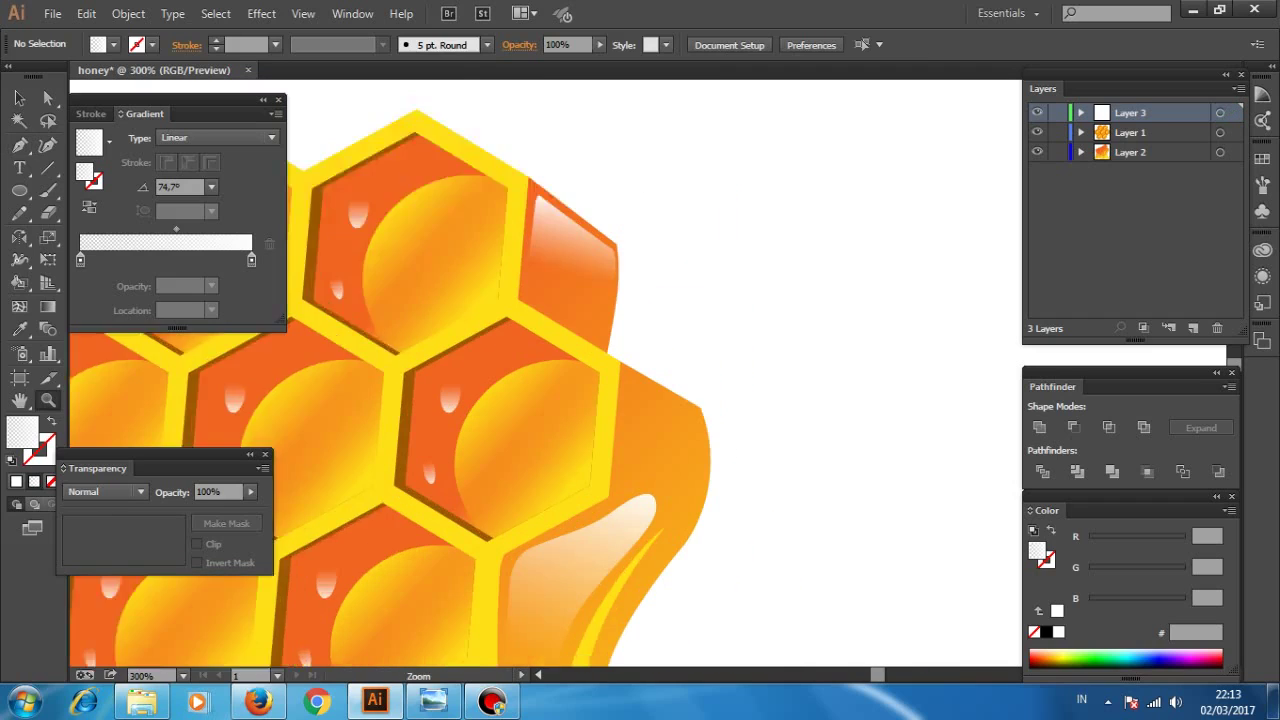
pyautogui.click(560, 520)
pyautogui.click(530, 190)
pyautogui.press('p')
pyautogui.click(587, 349)
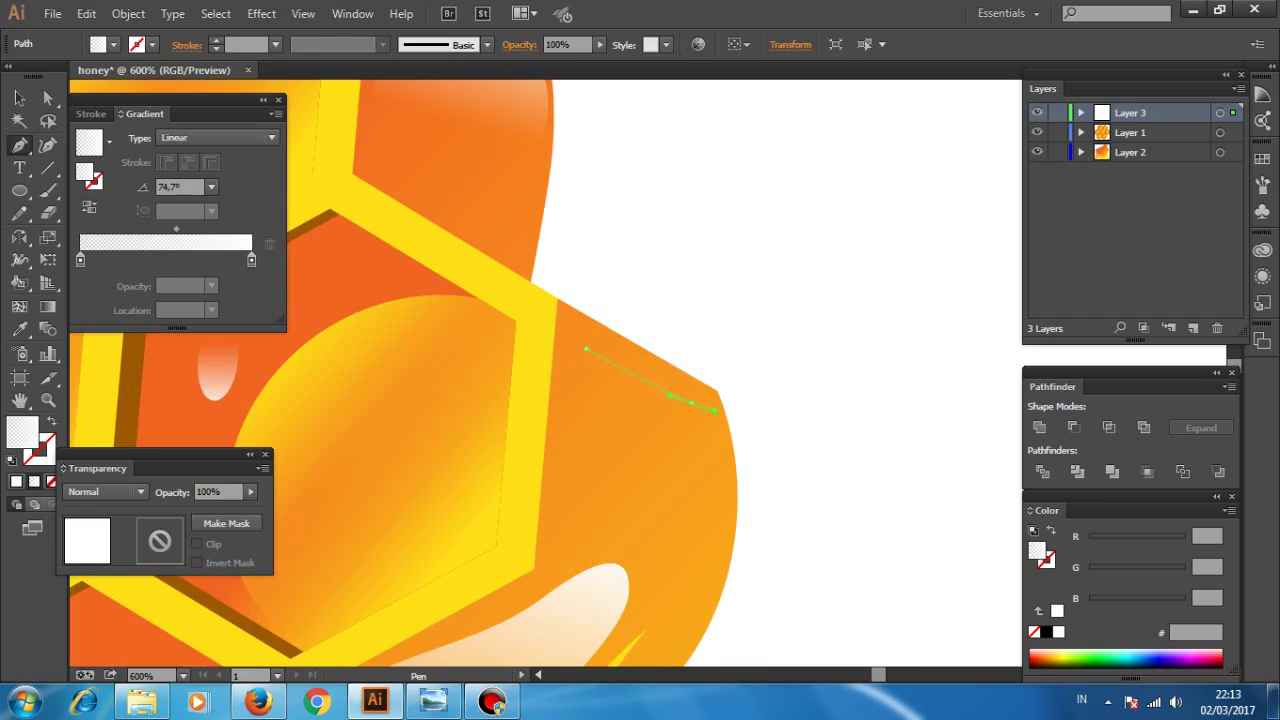
pyautogui.click(690, 403)
pyautogui.click(708, 512)
pyautogui.moveTo(657, 553); pyautogui.dragTo(688, 607)
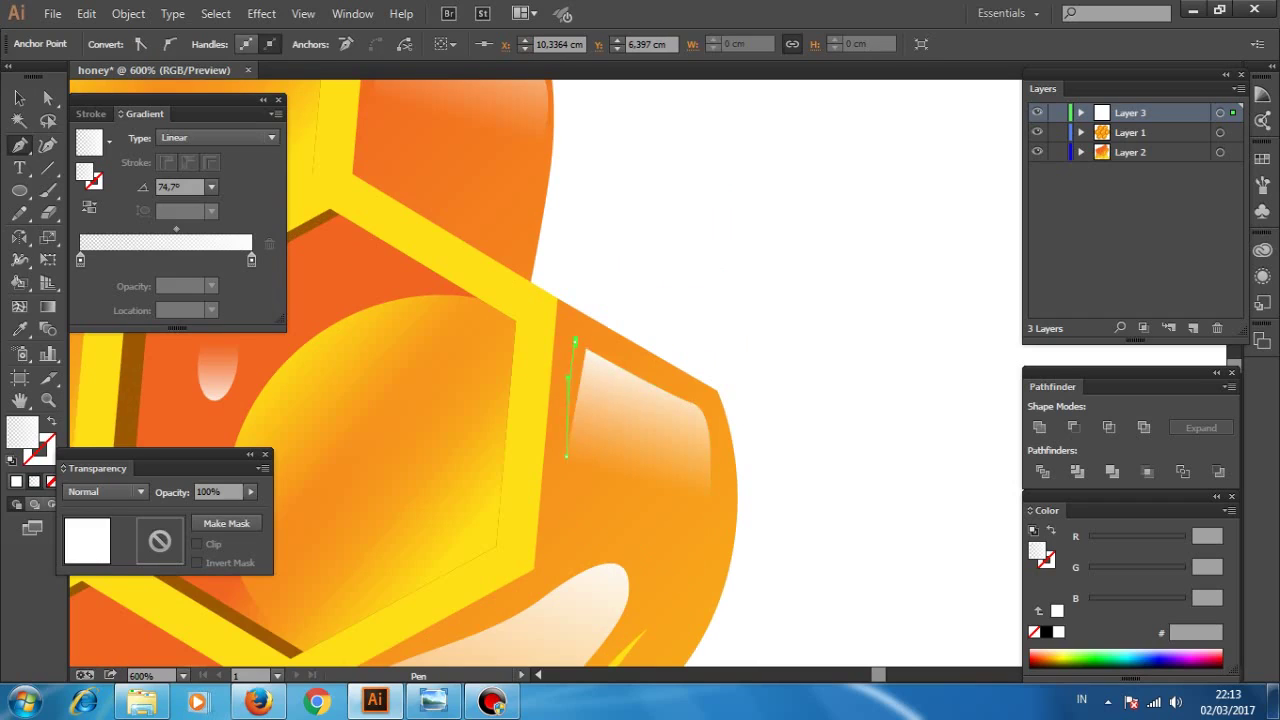
pyautogui.hotkey('ctrl', '-')
pyautogui.hotkey('ctrl', '-')
pyautogui.hotkey('ctrl', '-')
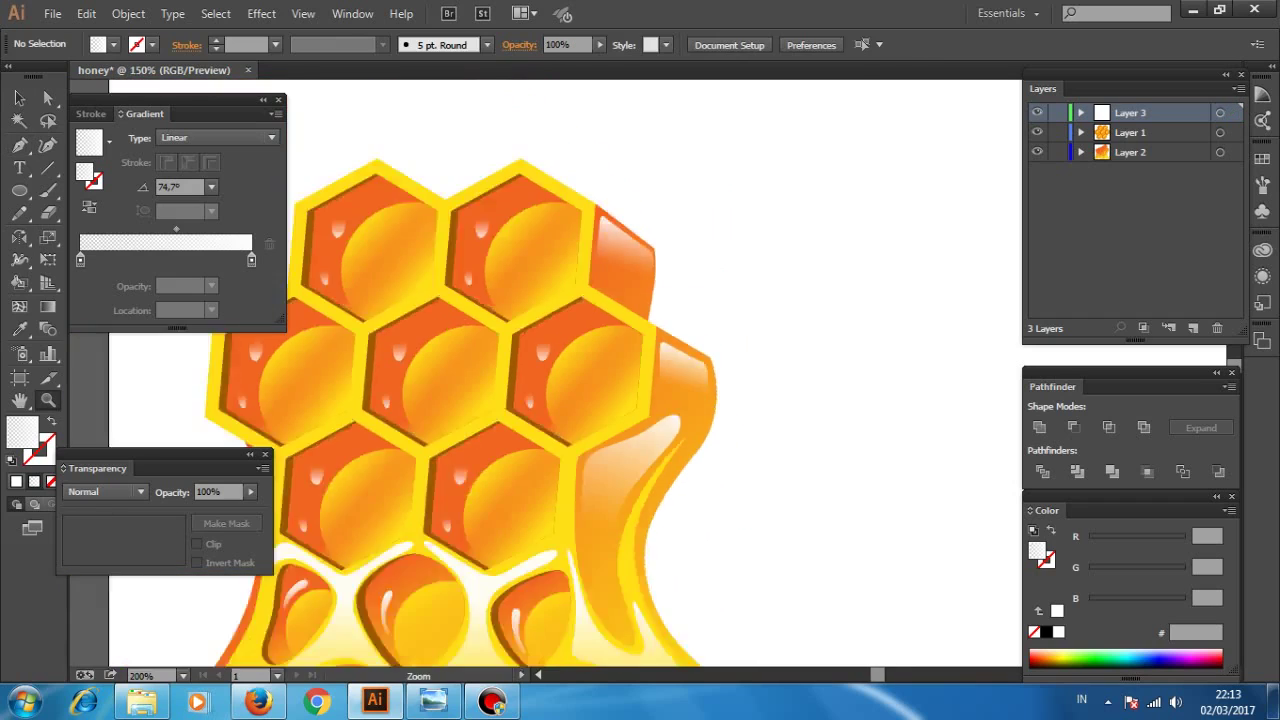
pyautogui.hotkey('ctrl', '-')
pyautogui.hotkey('ctrl', '+')
pyautogui.press('i')
pyautogui.hotkey('ctrl', 'shift', 'a')
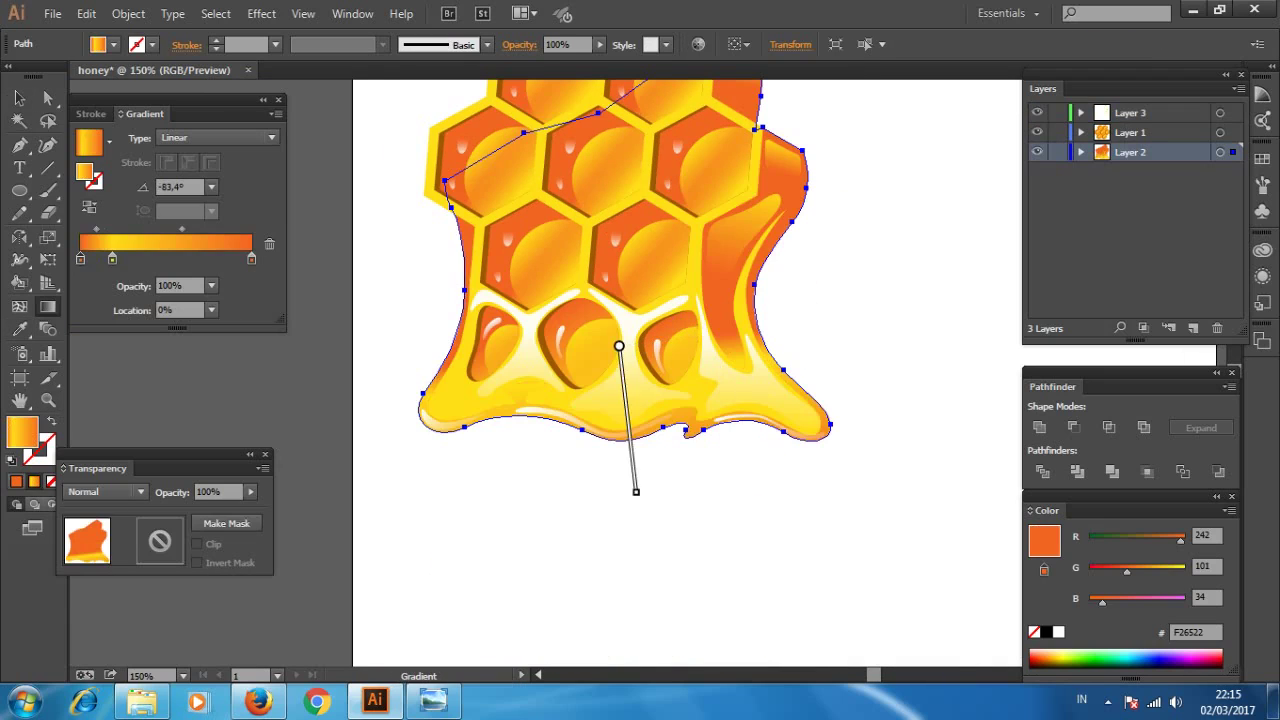
# - Run the honey body's yellow gradient vertically
pyautogui.moveTo(616, 181); pyautogui.dragTo(621, 404)
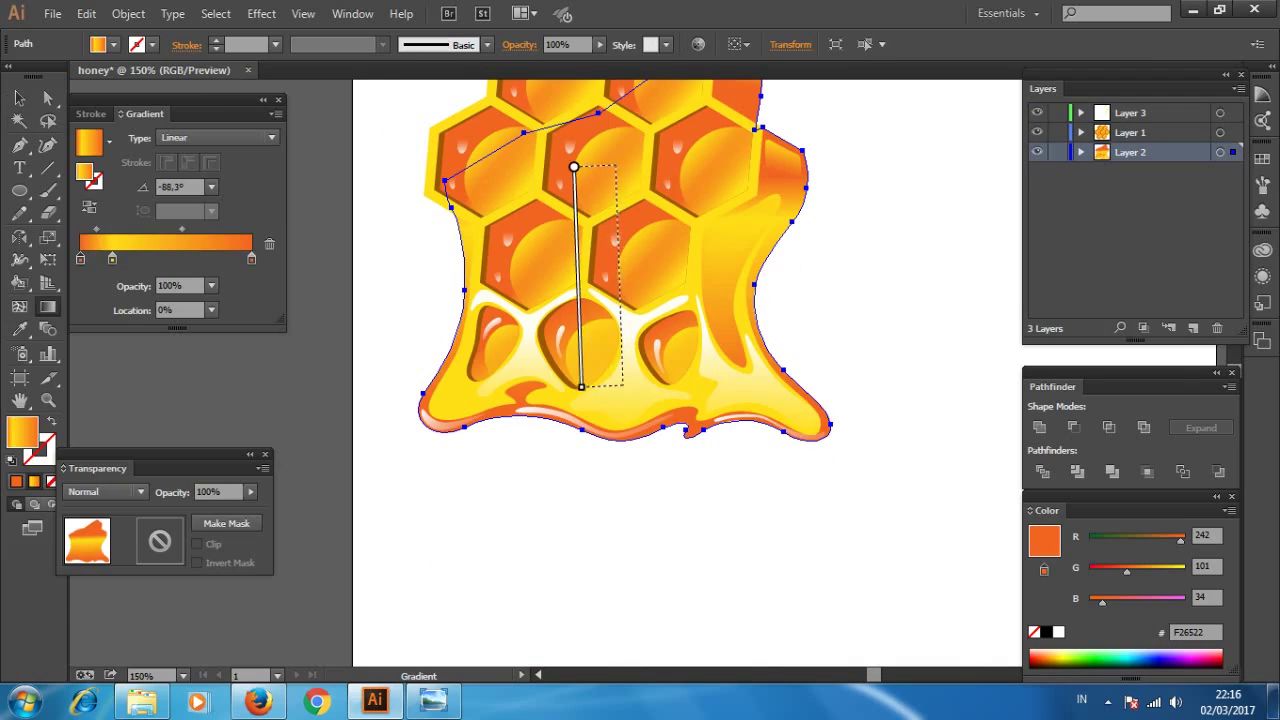
pyautogui.hotkey('ctrl', 'shift', 'a')
pyautogui.press('z')
pyautogui.hotkey('ctrl', '-')
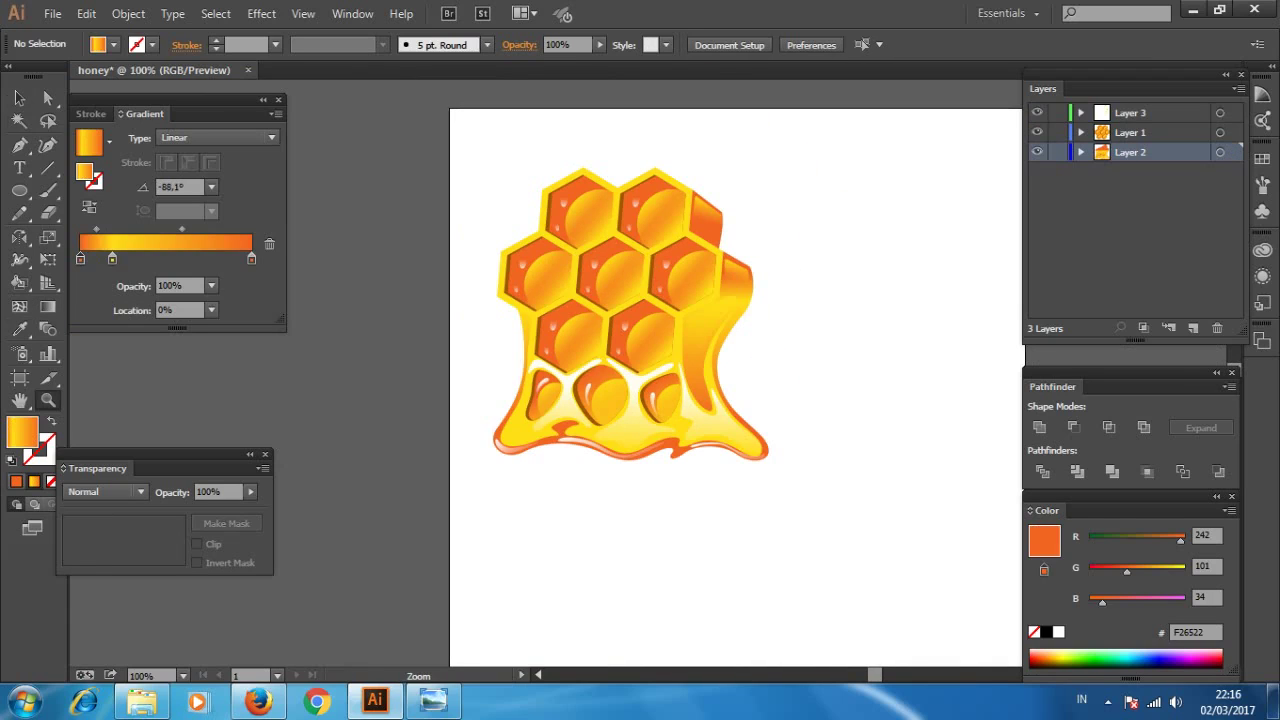
pyautogui.click(598, 415)
pyautogui.press('v')
# - Re-angle each white gap piece's fade separately: right at 123.3°, left at 90°
pyautogui.click(640, 450)
pyautogui.press('g')
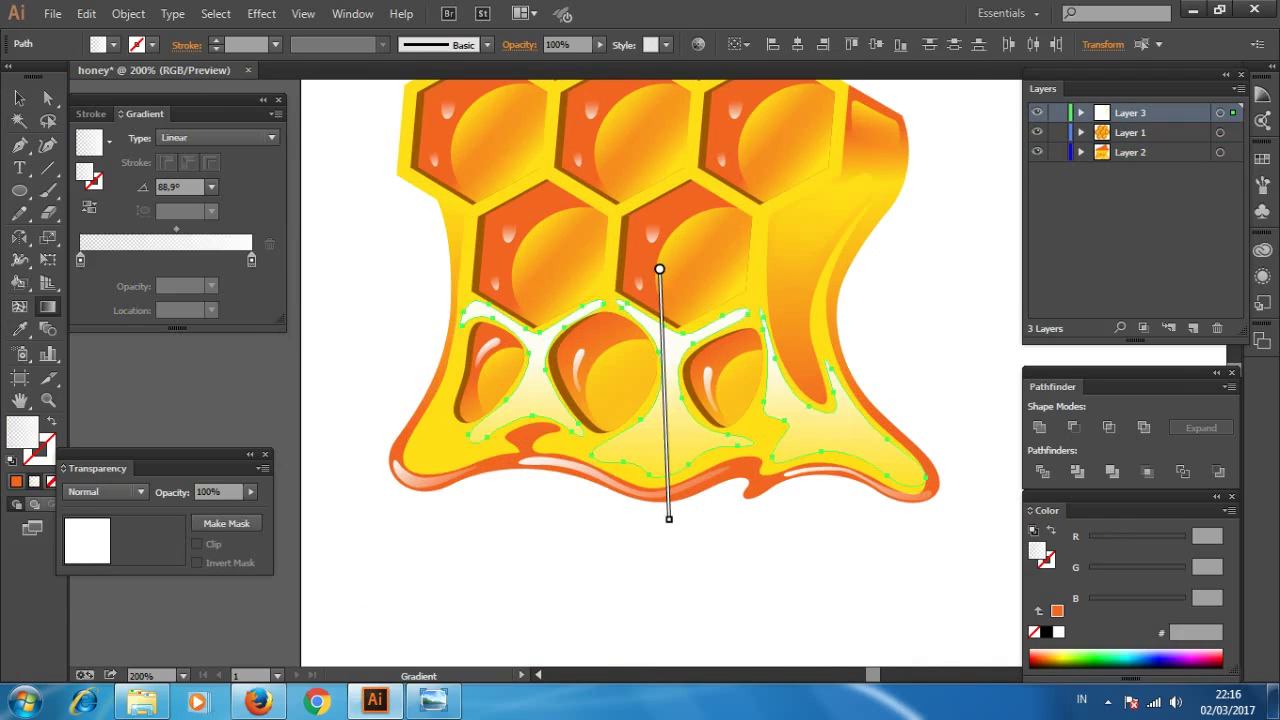
pyautogui.moveTo(713, 448); pyautogui.dragTo(707, 278)
pyautogui.press('v')
pyautogui.click(850, 400)
pyautogui.press('g')
pyautogui.moveTo(857, 366); pyautogui.dragTo(929, 471)
pyautogui.press('v')
pyautogui.click(670, 465)
pyautogui.press('g')
pyautogui.moveTo(678, 497); pyautogui.dragTo(669, 357)
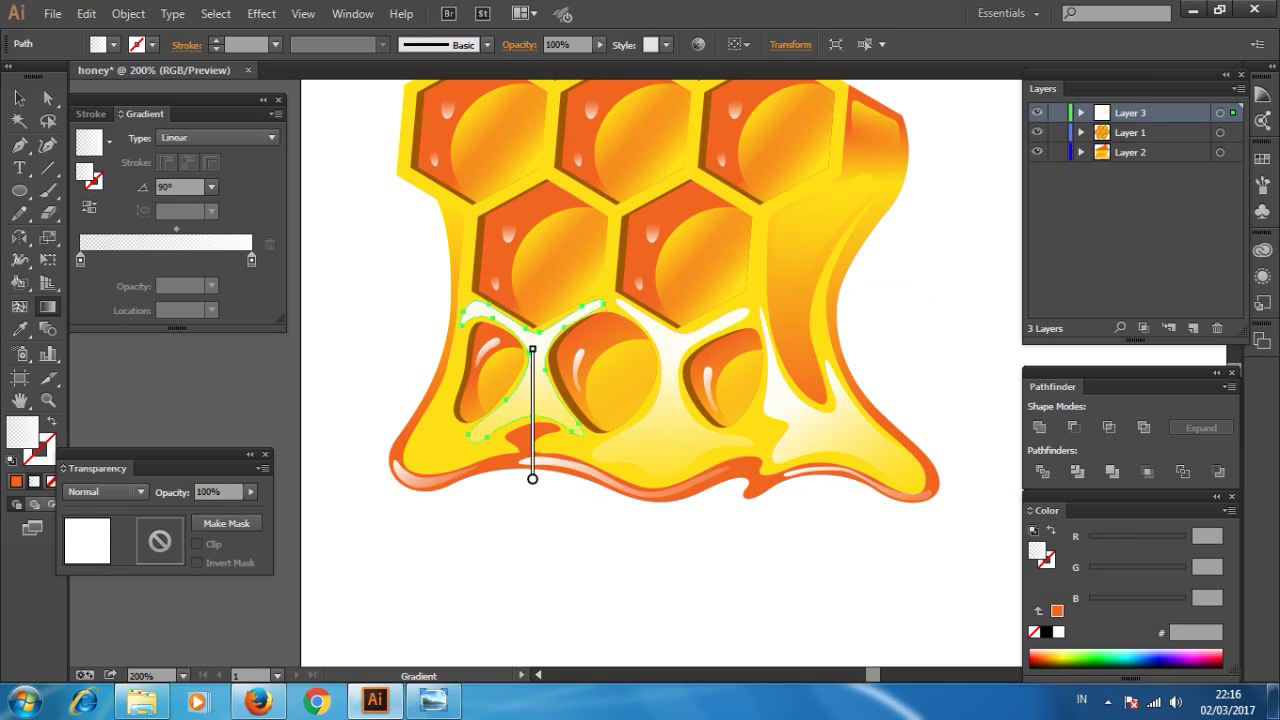
pyautogui.press('g')
pyautogui.moveTo(686, 428); pyautogui.dragTo(731, 520)
pyautogui.press('v')
# - Apply the yellow gradient to the drip and make its glossy highlight white
pyautogui.click(600, 482)
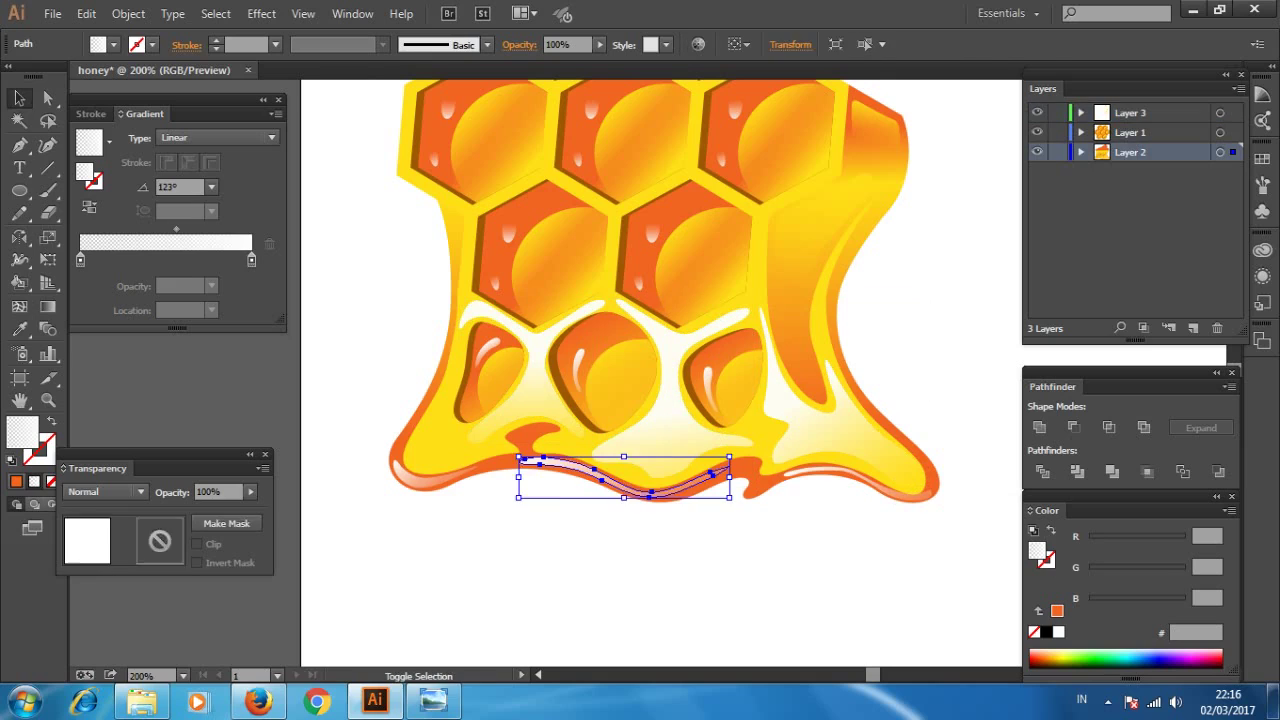
pyautogui.click(650, 600)
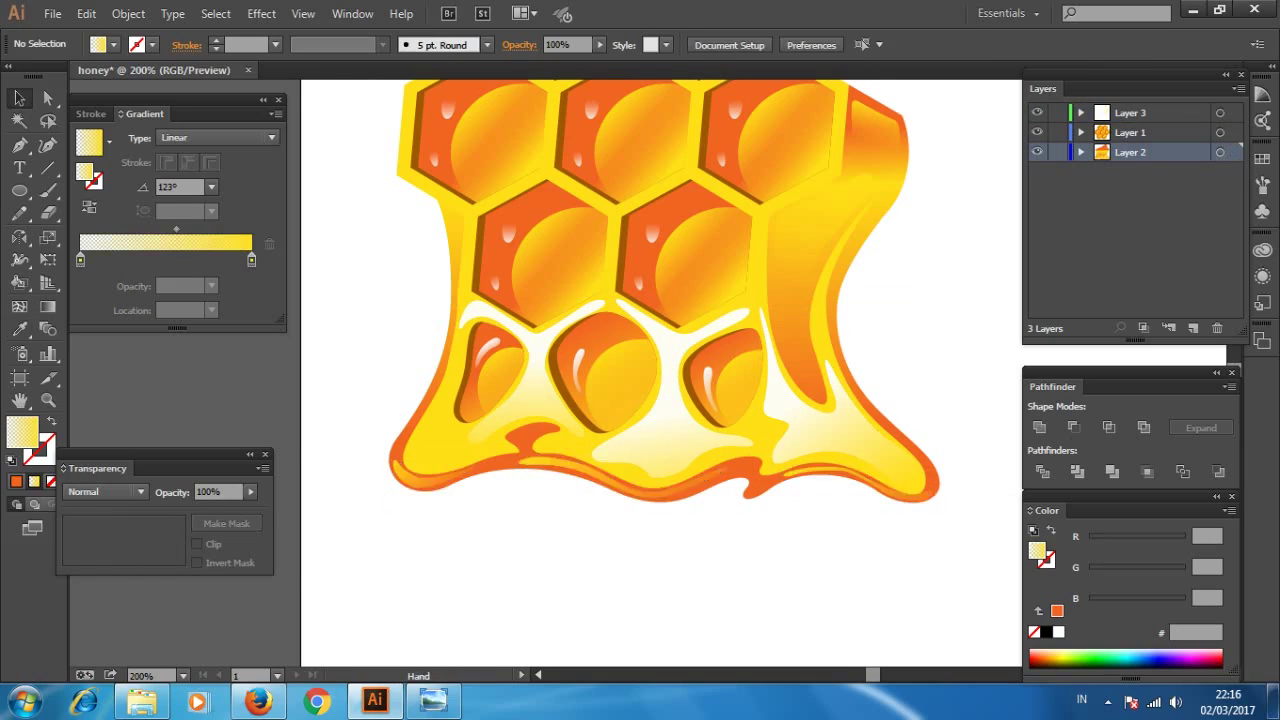
pyautogui.click(740, 330)
pyautogui.press('i')
pyautogui.press('v')
pyautogui.hotkey('ctrl', 'shift', 'a')
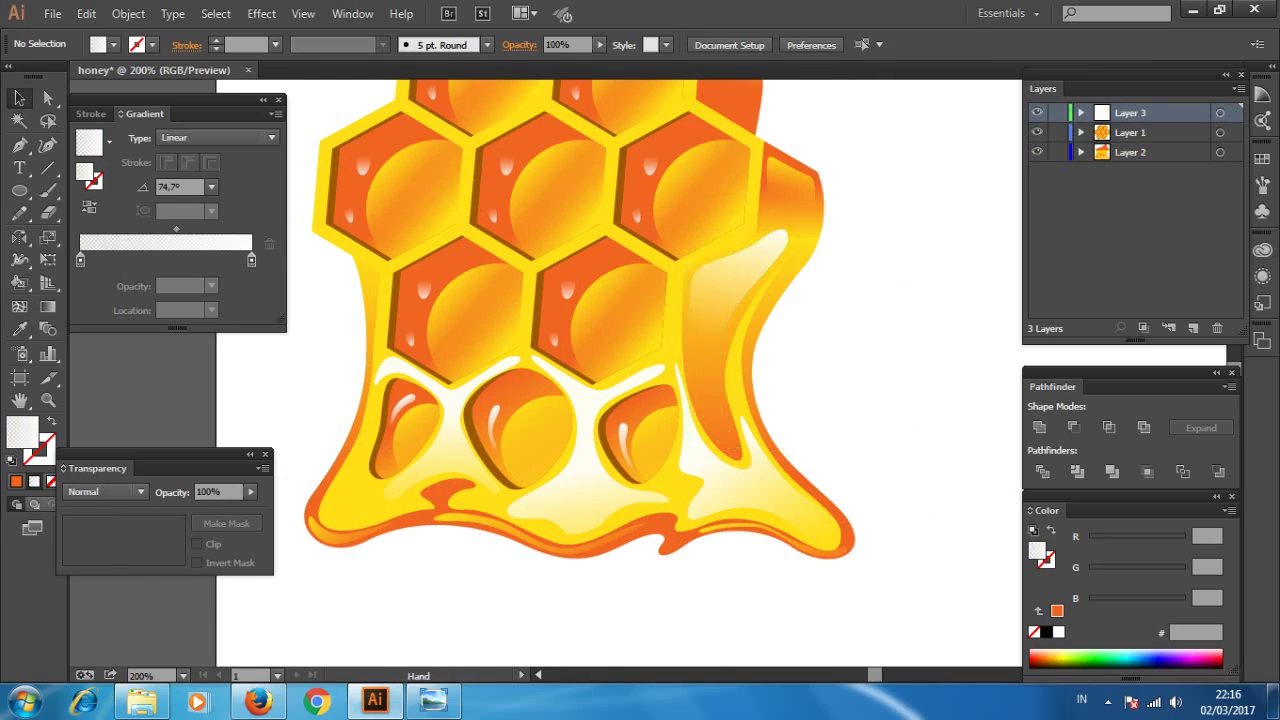
pyautogui.hotkey('ctrl', '-')
pyautogui.hotkey('ctrl', '-')
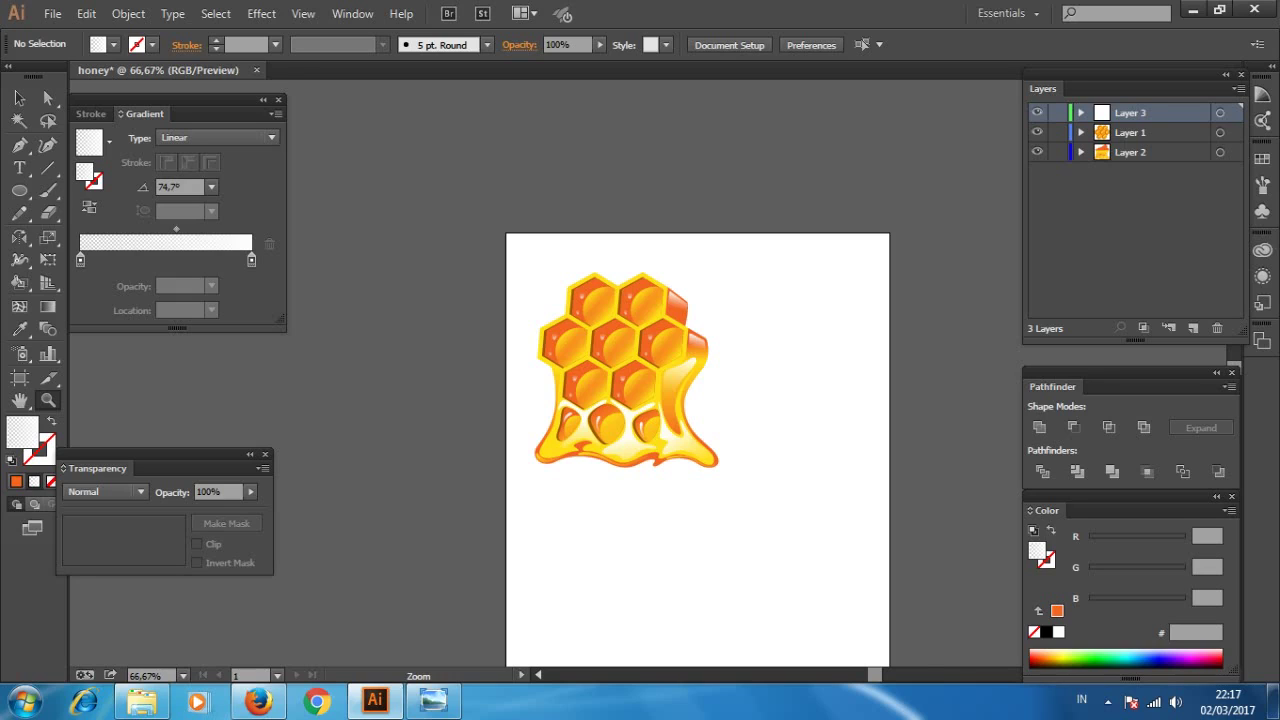
pyautogui.hotkey('ctrl', '+')
pyautogui.hotkey('ctrl', '-')
pyautogui.press('f')
pyautogui.press('v')
pyautogui.hotkey('ctrl', 'a')
pyautogui.hotkey('ctrl', 'shift', 'a')
pyautogui.hotkey('ctrl', '1')
pyautogui.press('z')
pyautogui.hotkey('shift', 'f')
pyautogui.click(1108, 702)
pyautogui.press('f')
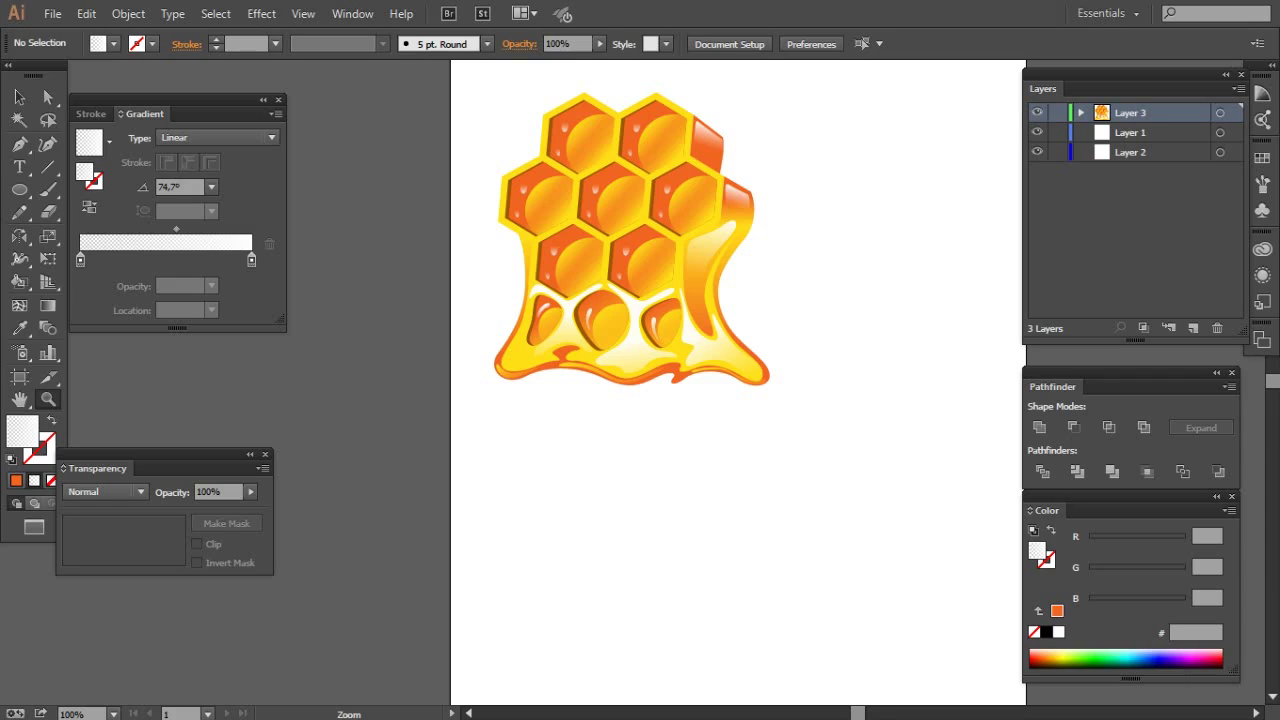
# - Draw a thin white gloss streak with a rounded tip along a cell wall, refining its anchors
pyautogui.click(616, 135)
pyautogui.press('p')
pyautogui.click(632, 255)
pyautogui.click(622, 346)
pyautogui.moveTo(622, 237); pyautogui.dragTo(635, 212)
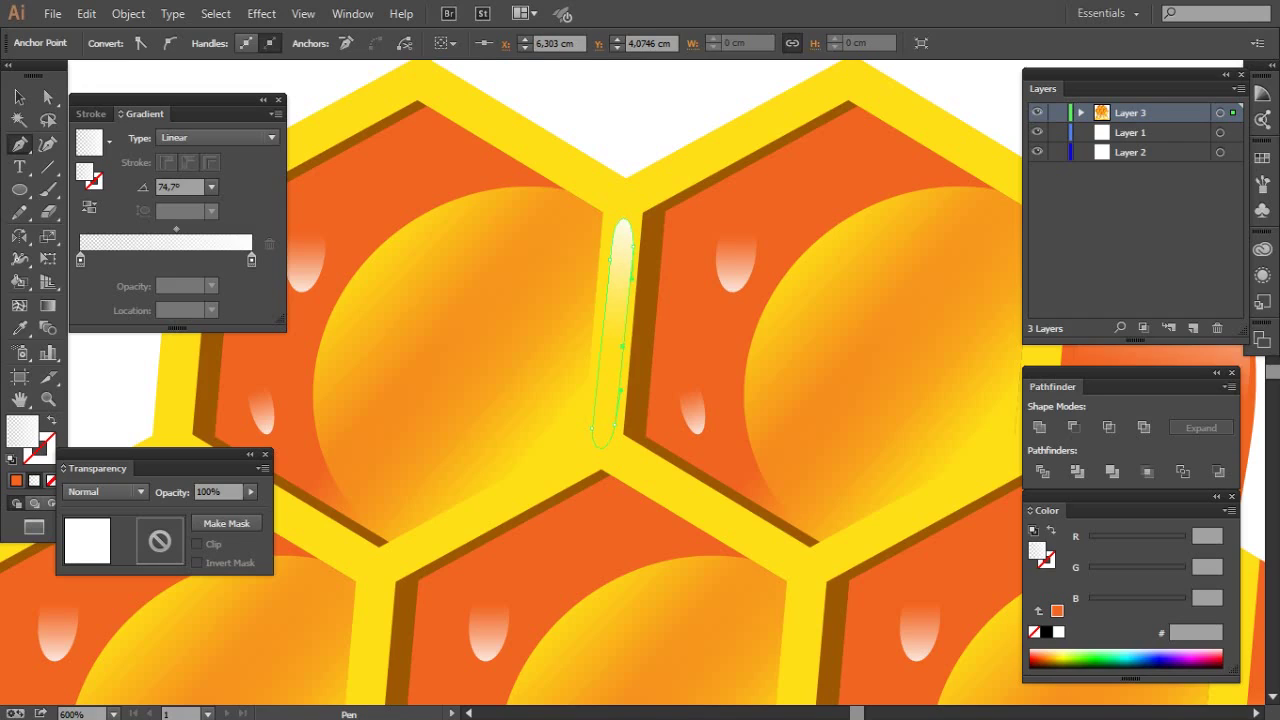
pyautogui.press('a')
pyautogui.press('v')
pyautogui.scroll(-3, 640, 400)
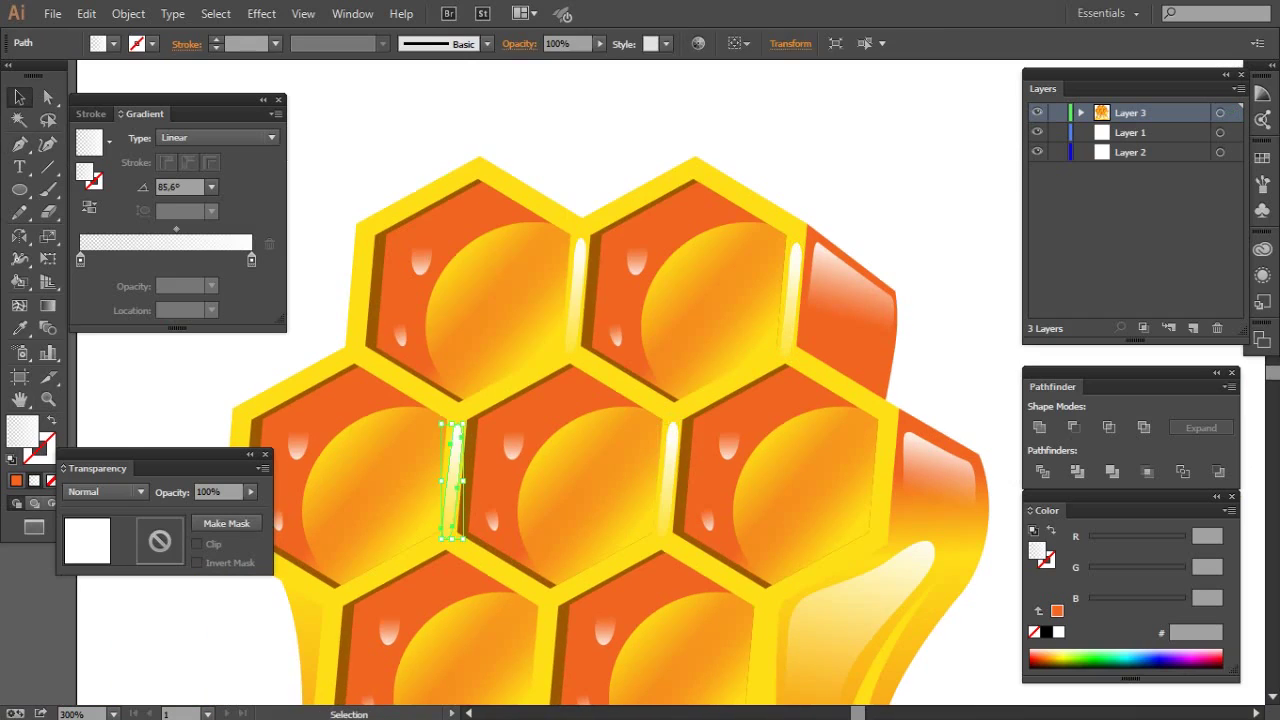
pyautogui.hotkey('ctrl', '-')
pyautogui.press('a')
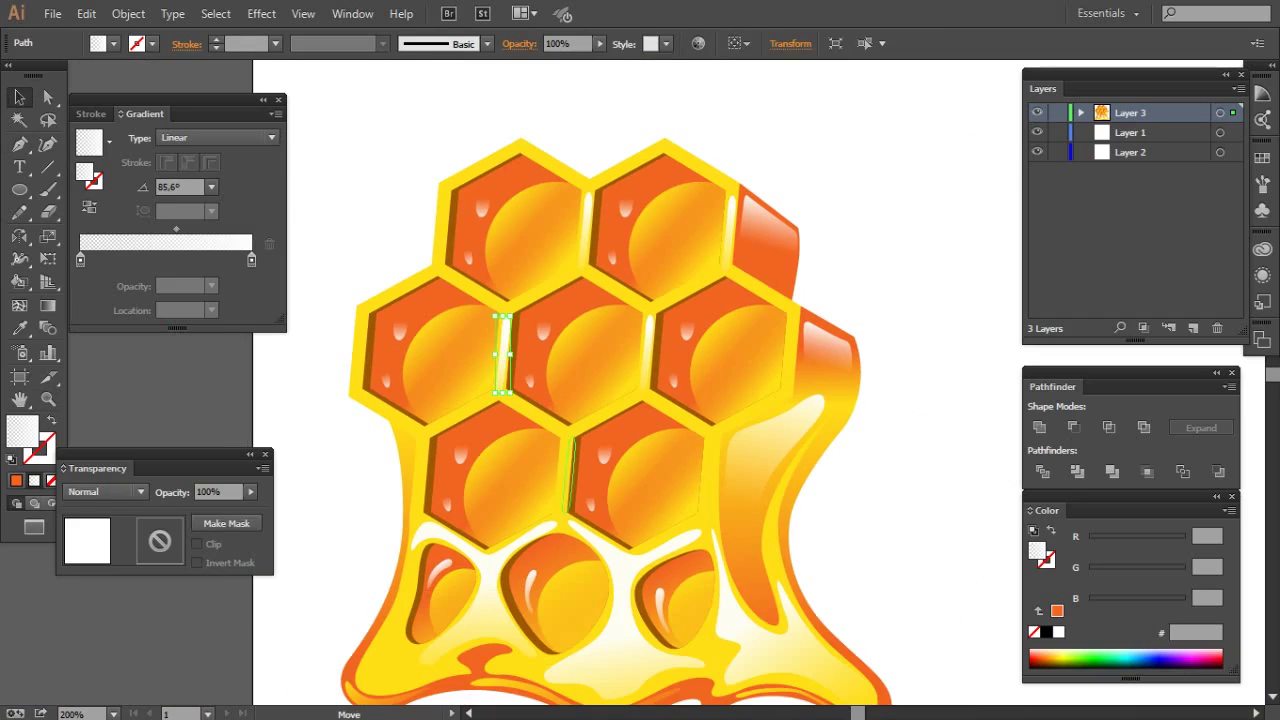
pyautogui.hotkey('ctrl', 'shift', 'a')
pyautogui.hotkey('ctrl', '-')
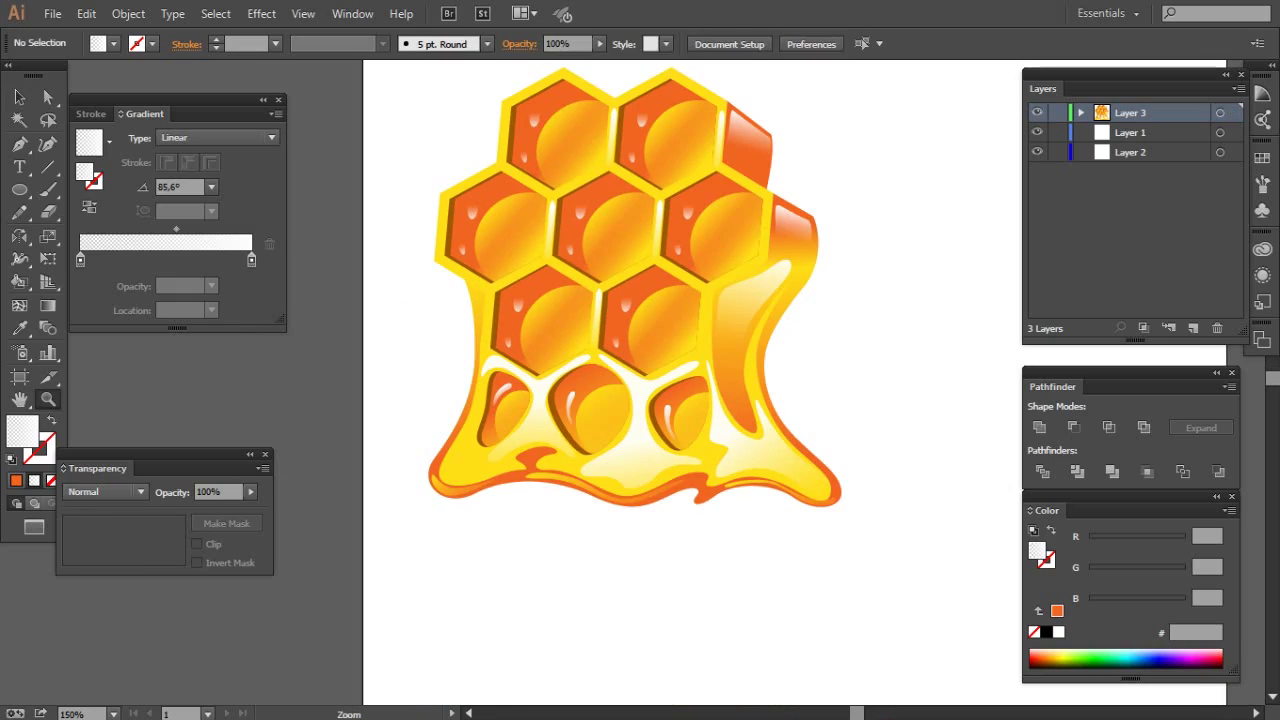
pyautogui.moveTo(640, 400); pyautogui.dragTo(666, 300)
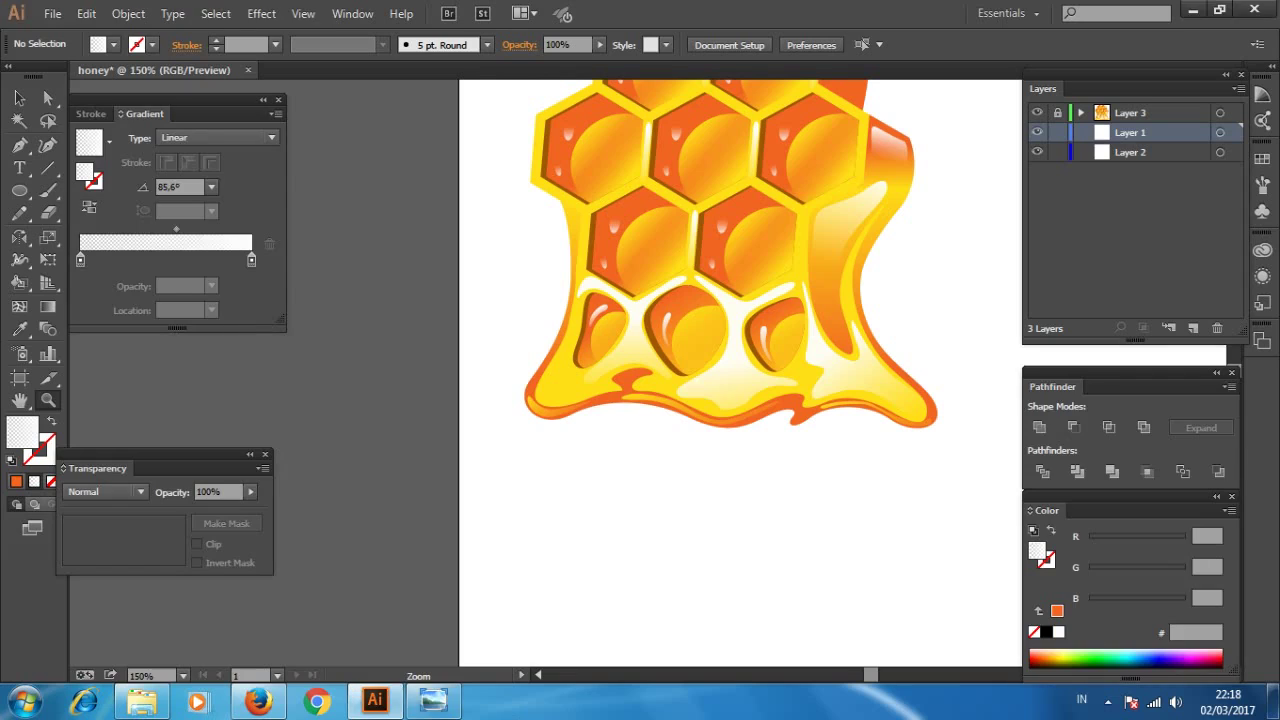
# - Type HONEY, then enlarge it and place it just under the honeycomb
pyautogui.press('t')
pyautogui.write('HONEY')
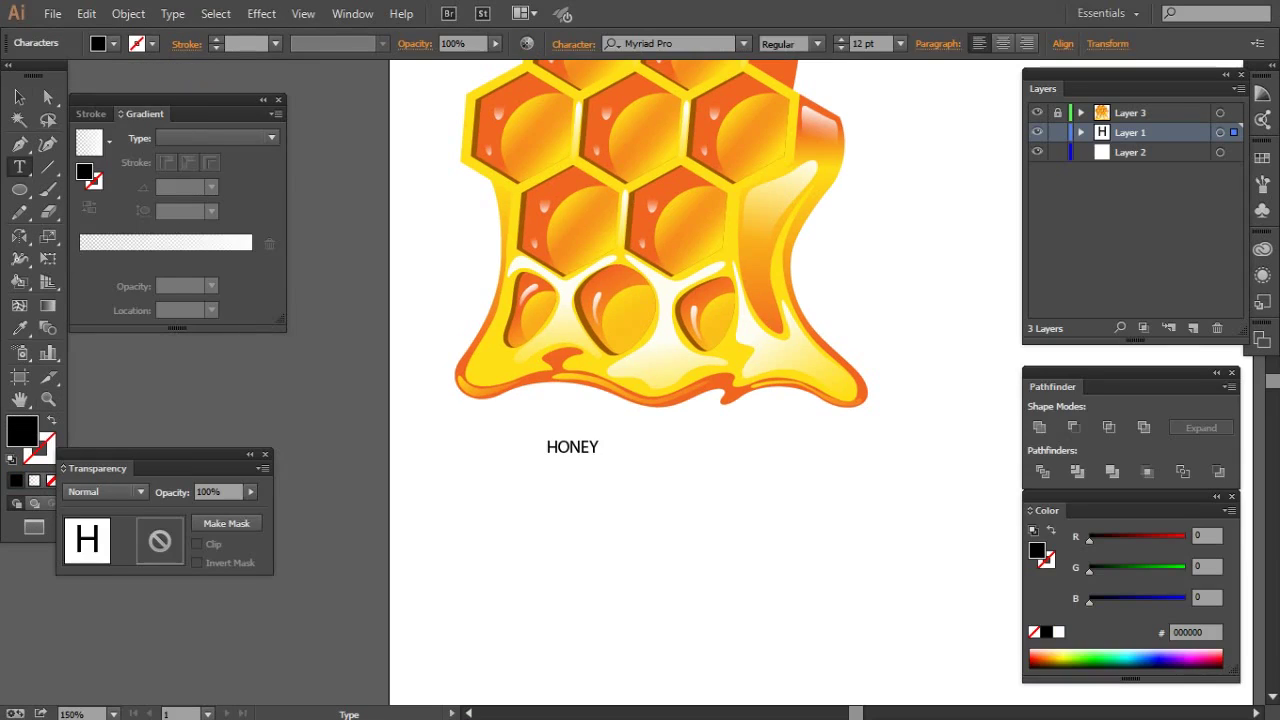
pyautogui.press('e')
pyautogui.moveTo(600, 456); pyautogui.dragTo(788, 528)
pyautogui.moveTo(665, 495); pyautogui.dragTo(593, 443)
# - Try Belgrad Bold and then Cooper Std Black as the HONEY font
pyautogui.rightClick(638, 453)
pyautogui.moveTo(680, 511)
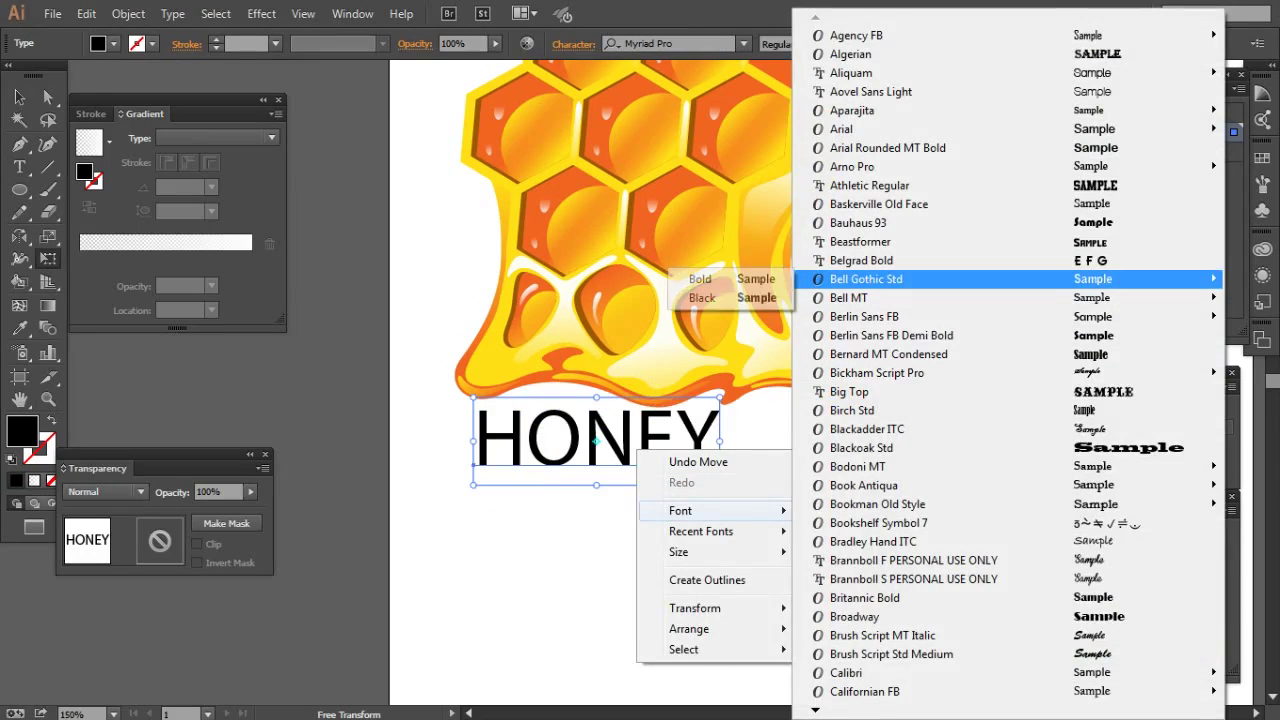
pyautogui.click(860, 260)
pyautogui.rightClick(722, 430)
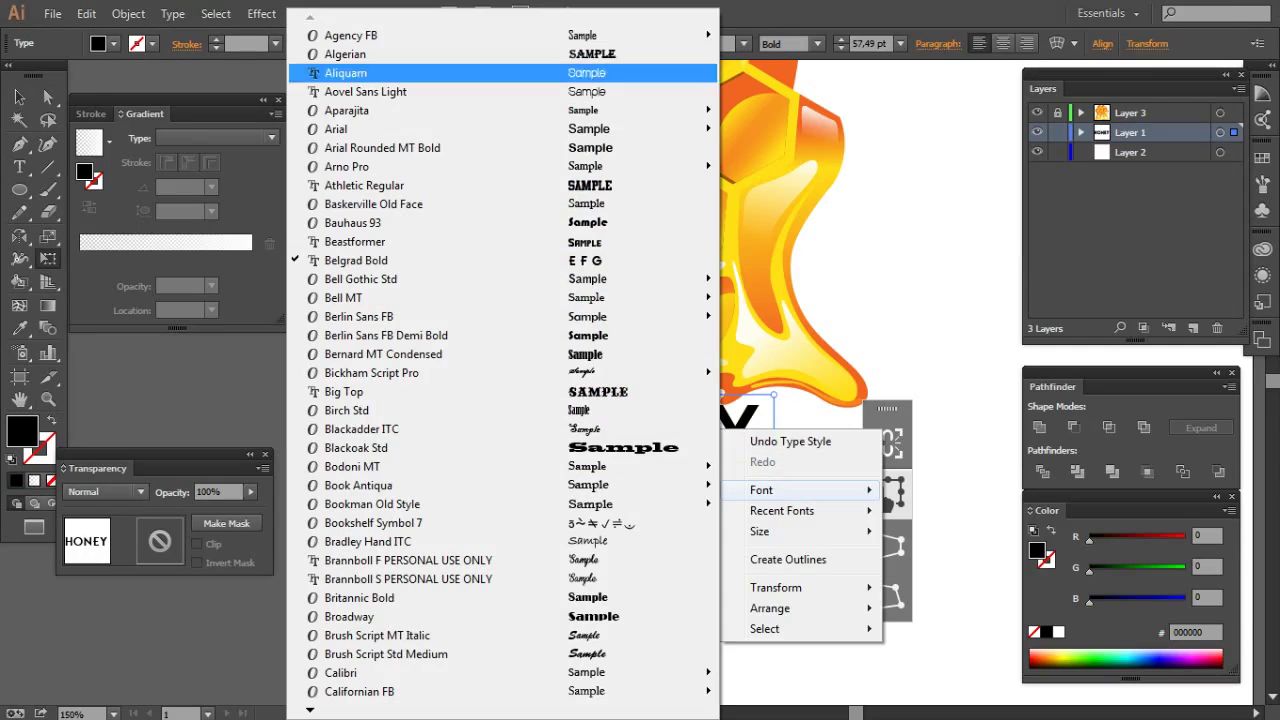
pyautogui.scroll(-1, 500, 672)
pyautogui.scroll(-4, 500, 560)
pyautogui.scroll(-4, 500, 560)
pyautogui.scroll(-1, 500, 560)
pyautogui.click(760, 560)
# - Try League Spartan Bold as the HONEY font
pyautogui.rightClick(711, 447)
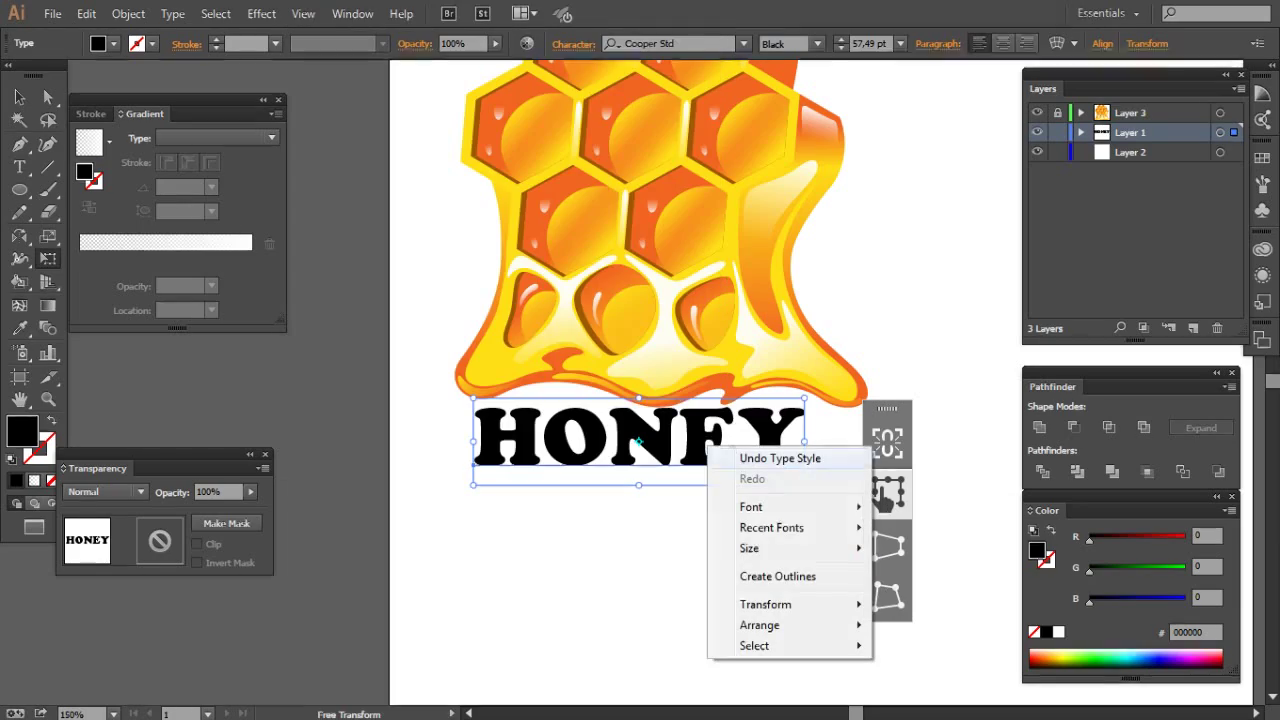
pyautogui.scroll(-2, 500, 400)
pyautogui.scroll(-4, 500, 590)
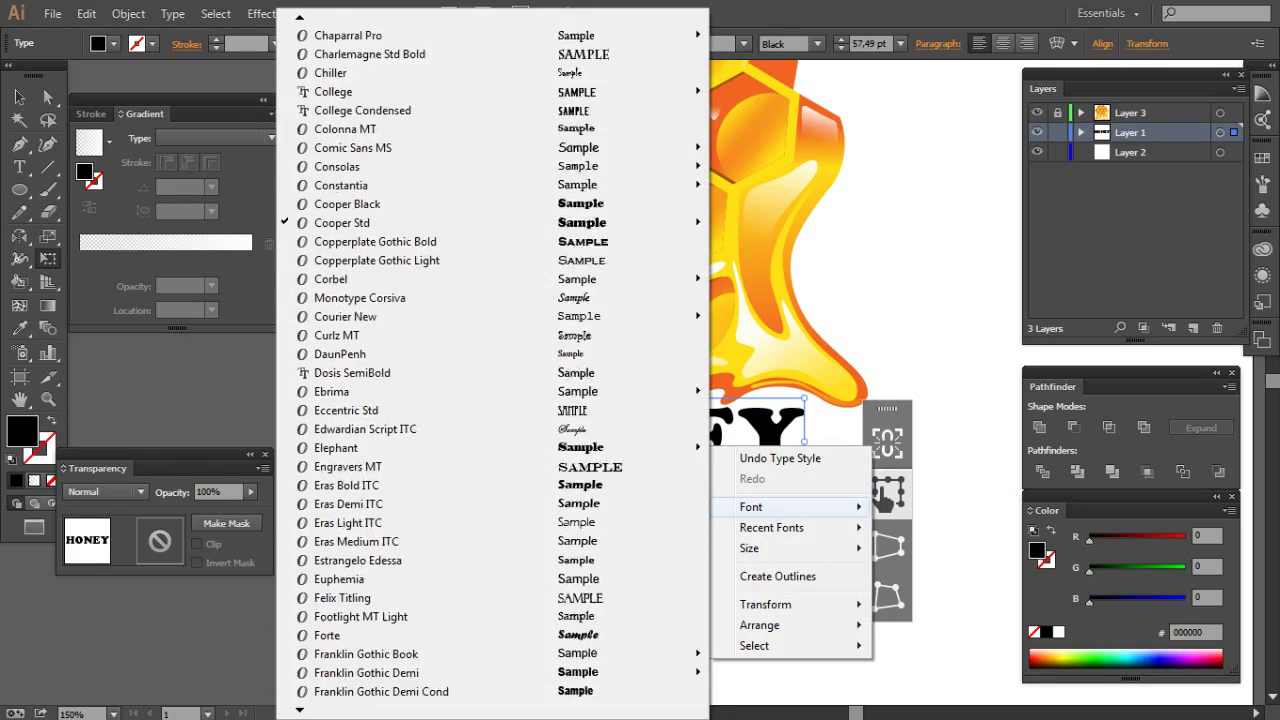
pyautogui.scroll(-2, 500, 590)
pyautogui.scroll(-1, 500, 590)
pyautogui.scroll(-3, 460, 364)
pyautogui.scroll(-4, 460, 364)
pyautogui.scroll(-4, 460, 364)
pyautogui.scroll(-2, 460, 364)
pyautogui.scroll(-4, 460, 364)
pyautogui.scroll(-2, 460, 364)
pyautogui.click(450, 597)
# - Set HONEY in Norton Regular and enlarge it to about 84.95 pt
pyautogui.rightClick(608, 397)
pyautogui.scroll(-1, 985, 360)
pyautogui.scroll(-2, 985, 360)
pyautogui.scroll(-4, 985, 360)
pyautogui.scroll(-4, 985, 360)
pyautogui.scroll(-3, 985, 360)
pyautogui.scroll(-1, 985, 690)
pyautogui.click(985, 485)
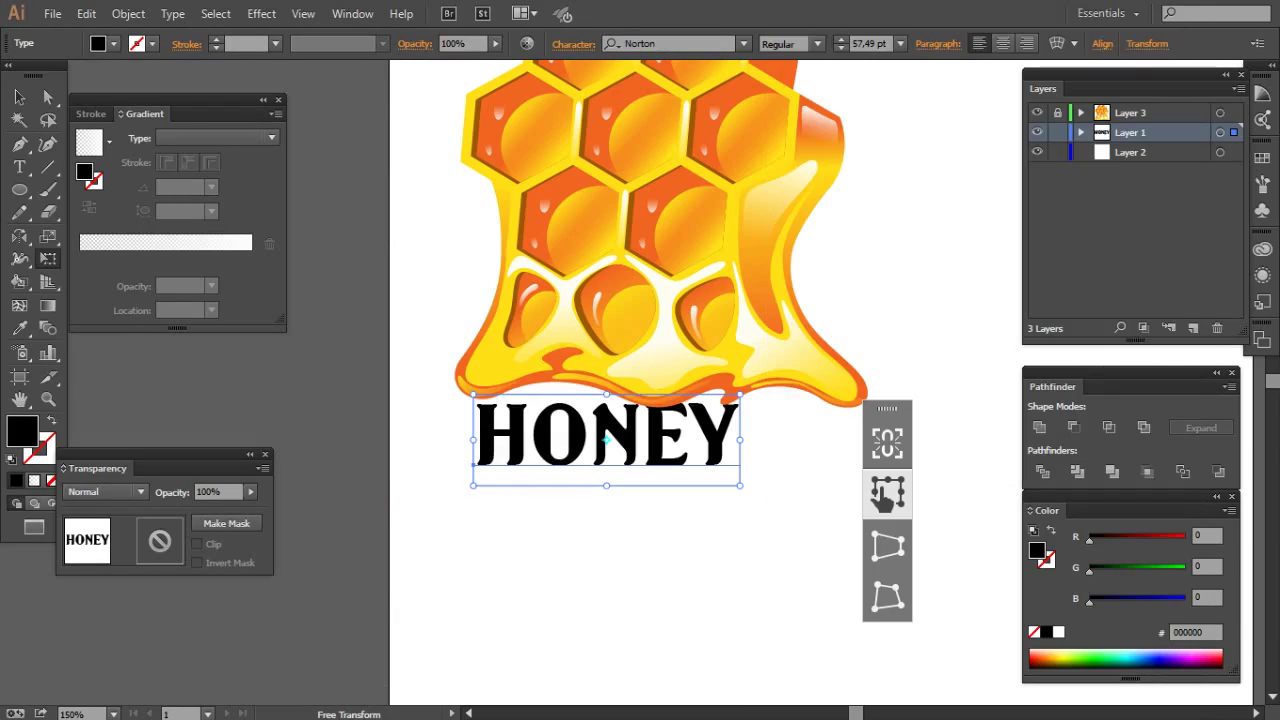
pyautogui.moveTo(740, 485); pyautogui.dragTo(829, 514)
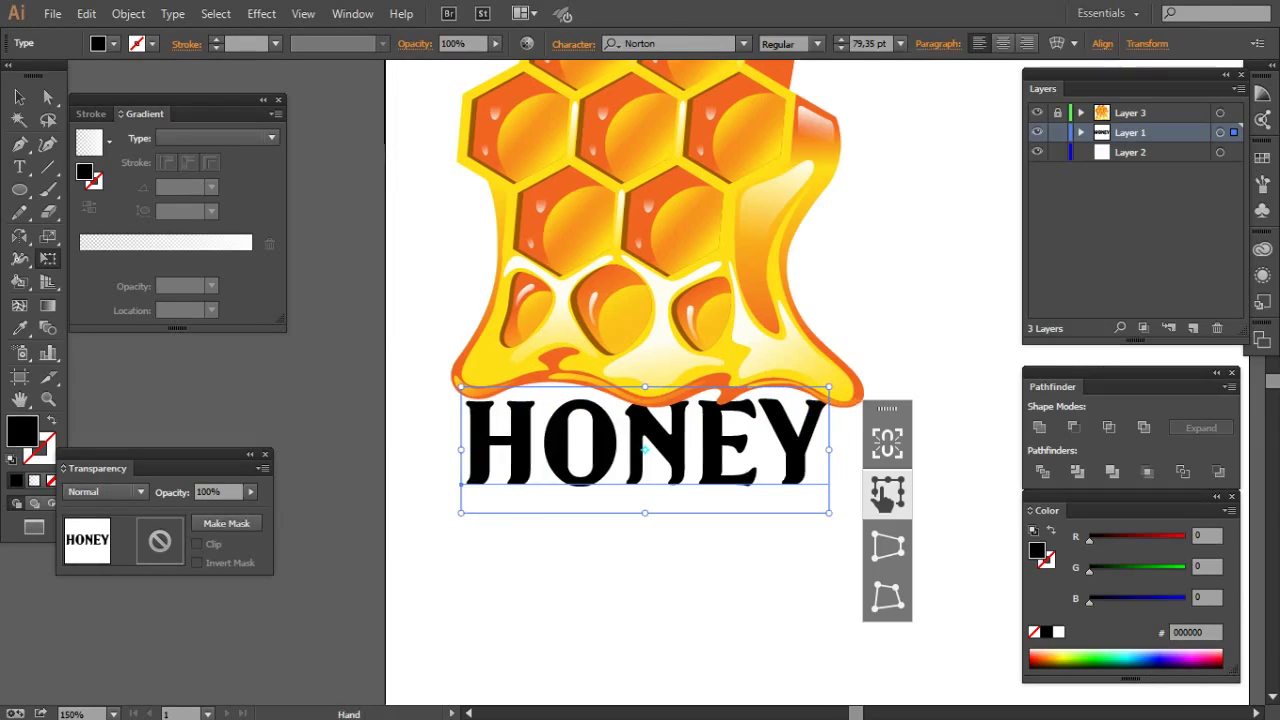
pyautogui.rightClick(634, 400)
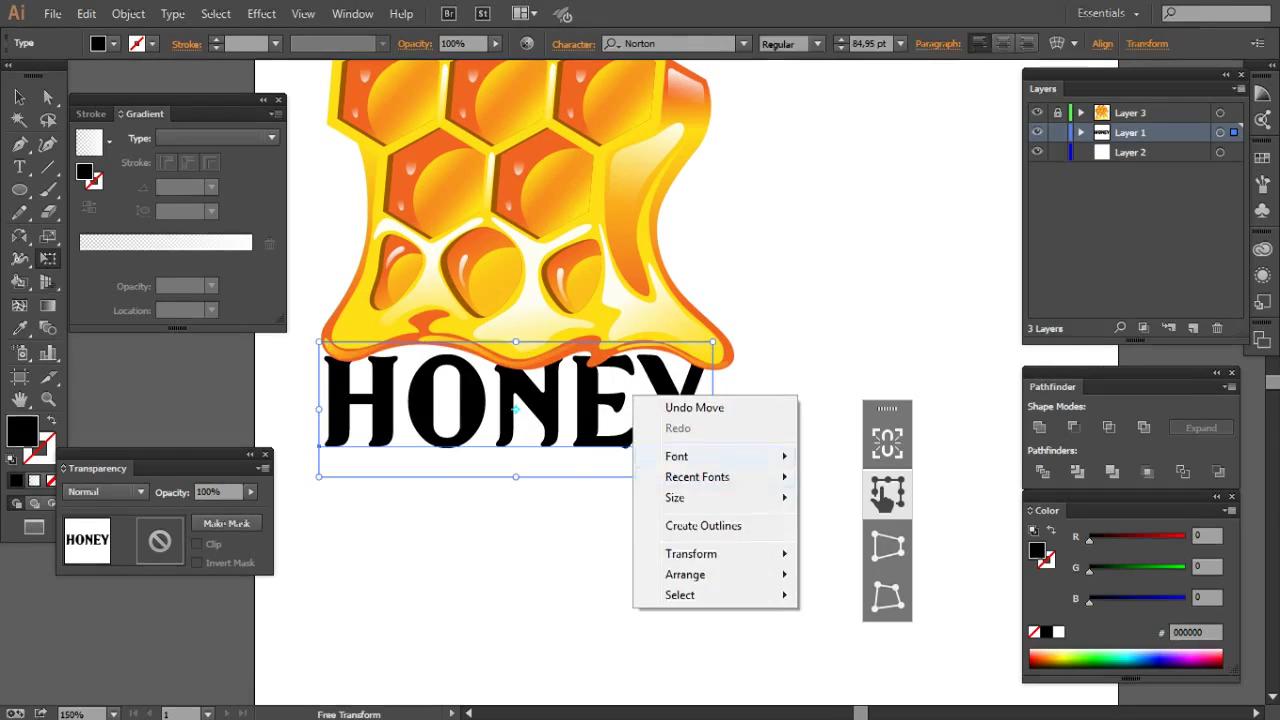
# - Convert HONEY to outlines and ungroup the letters
pyautogui.click(700, 520)
pyautogui.click(600, 550)
pyautogui.hotkey('ctrl', '+')
pyautogui.rightClick(680, 412)
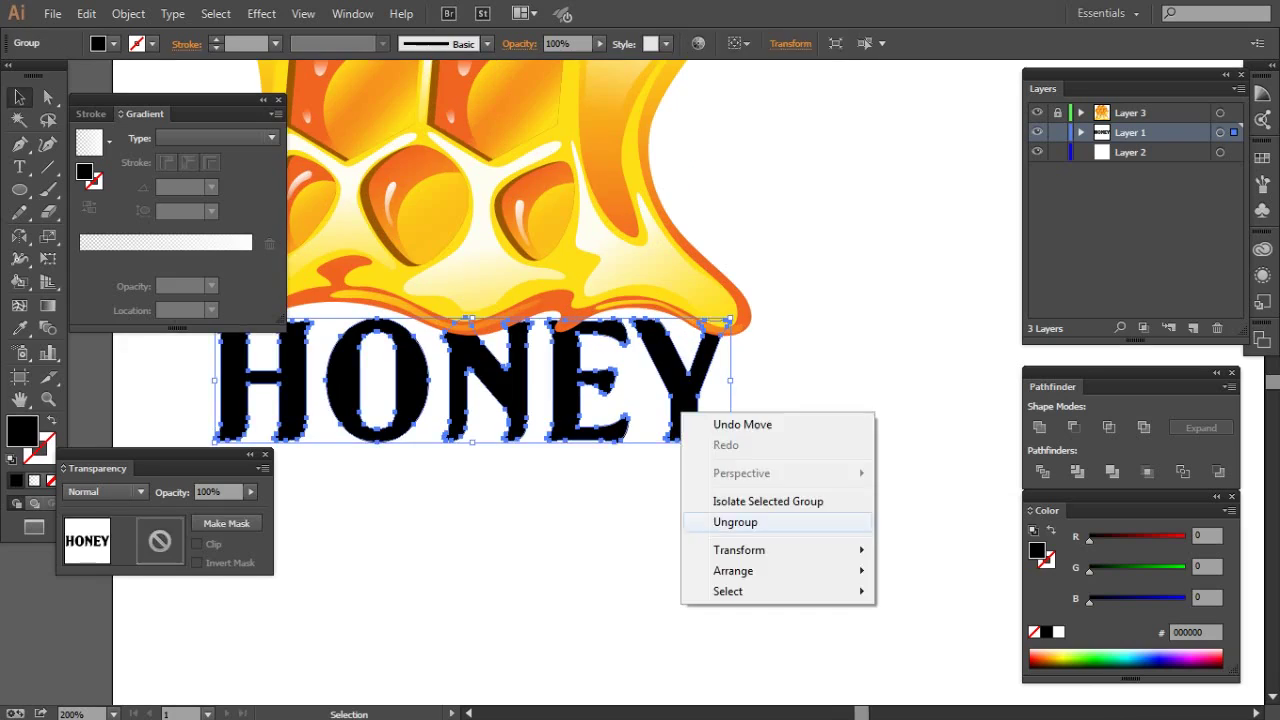
pyautogui.click(800, 560)
# - Pick a dark red fill and start a pen drip path below the Y
pyautogui.press('z')
pyautogui.click(690, 390)
pyautogui.click(650, 330)
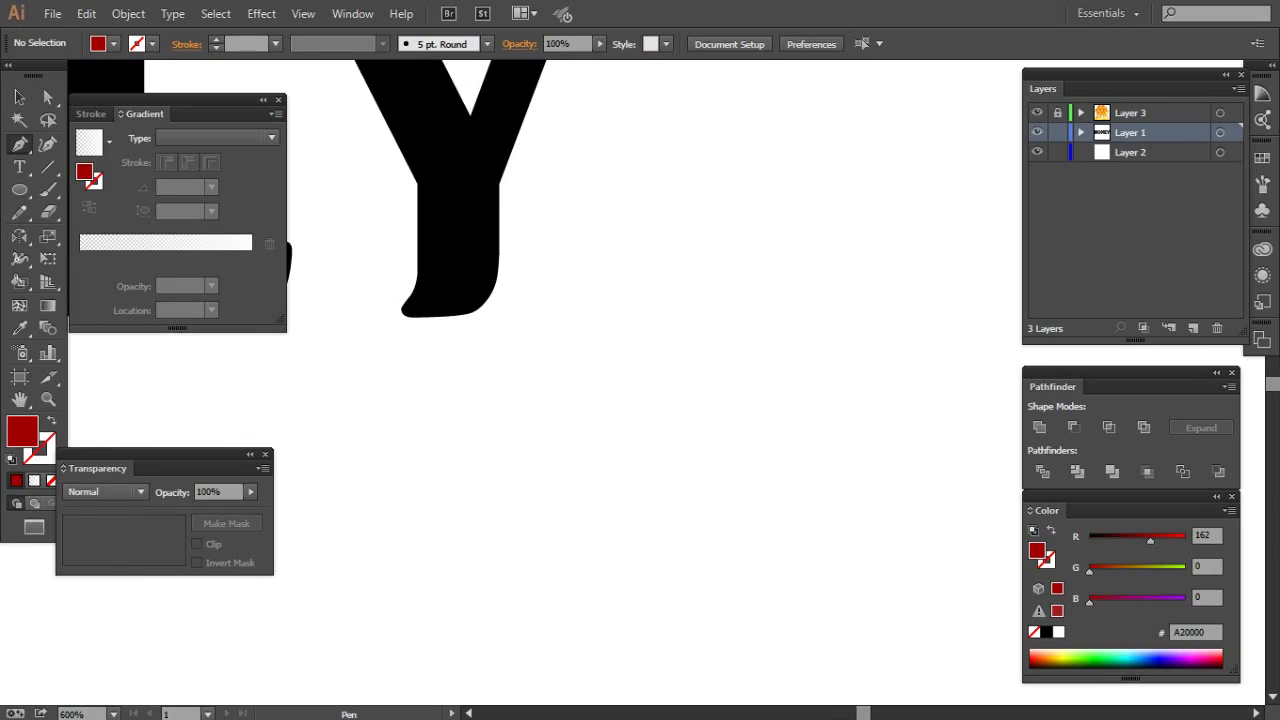
pyautogui.press('p')
pyautogui.click(503, 153)
pyautogui.moveTo(499, 247); pyautogui.dragTo(502, 270)
pyautogui.click(491, 357)
# - Round off a second drip and close the red drip shape under the Y
pyautogui.click(457, 337)
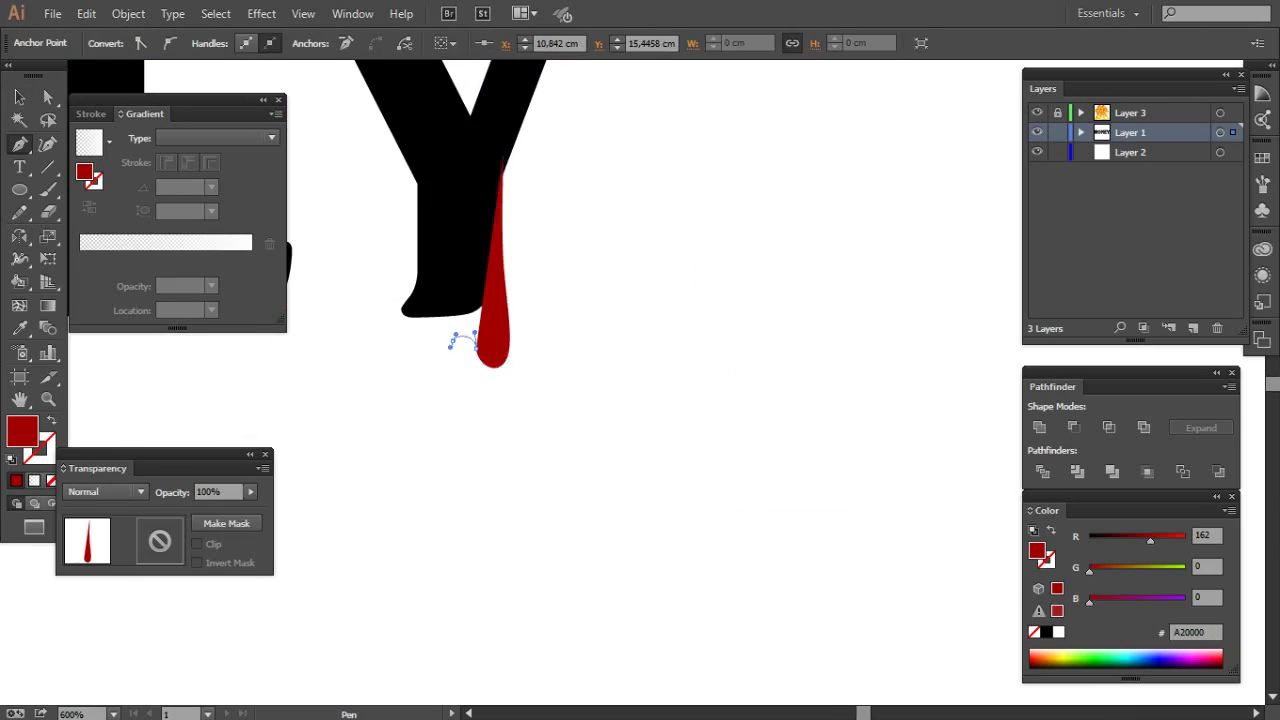
pyautogui.moveTo(463, 456); pyautogui.dragTo(463, 486)
pyautogui.click(476, 388)
pyautogui.click(461, 356)
pyautogui.click(440, 202)
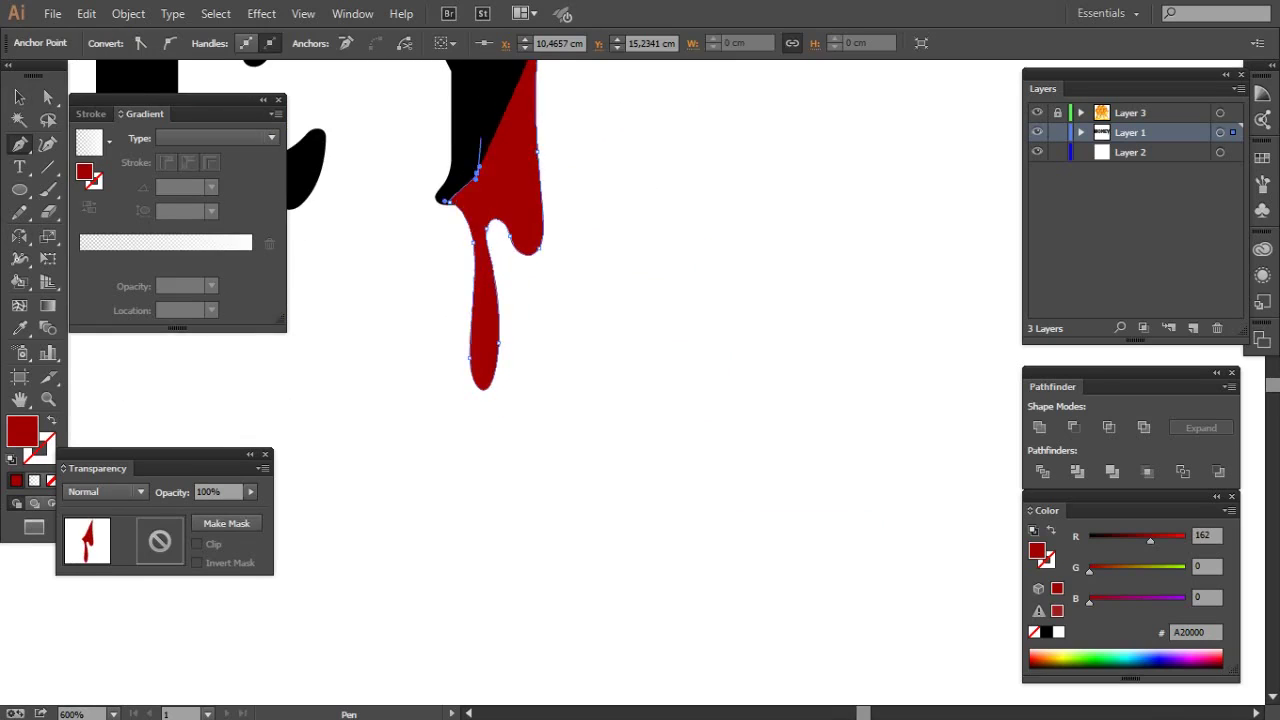
pyautogui.scroll(3, 640, 400)
pyautogui.hscroll(-5, 640, 400)
pyautogui.hotkey('ctrl', 'shift', 'a')
# - Start a drip under the E, curving it down into a rounded bulb
pyautogui.click(722, 367)
pyautogui.moveTo(705, 428); pyautogui.dragTo(699, 473)
pyautogui.scroll(-3, 720, 400)
pyautogui.moveTo(723, 408); pyautogui.dragTo(724, 440)
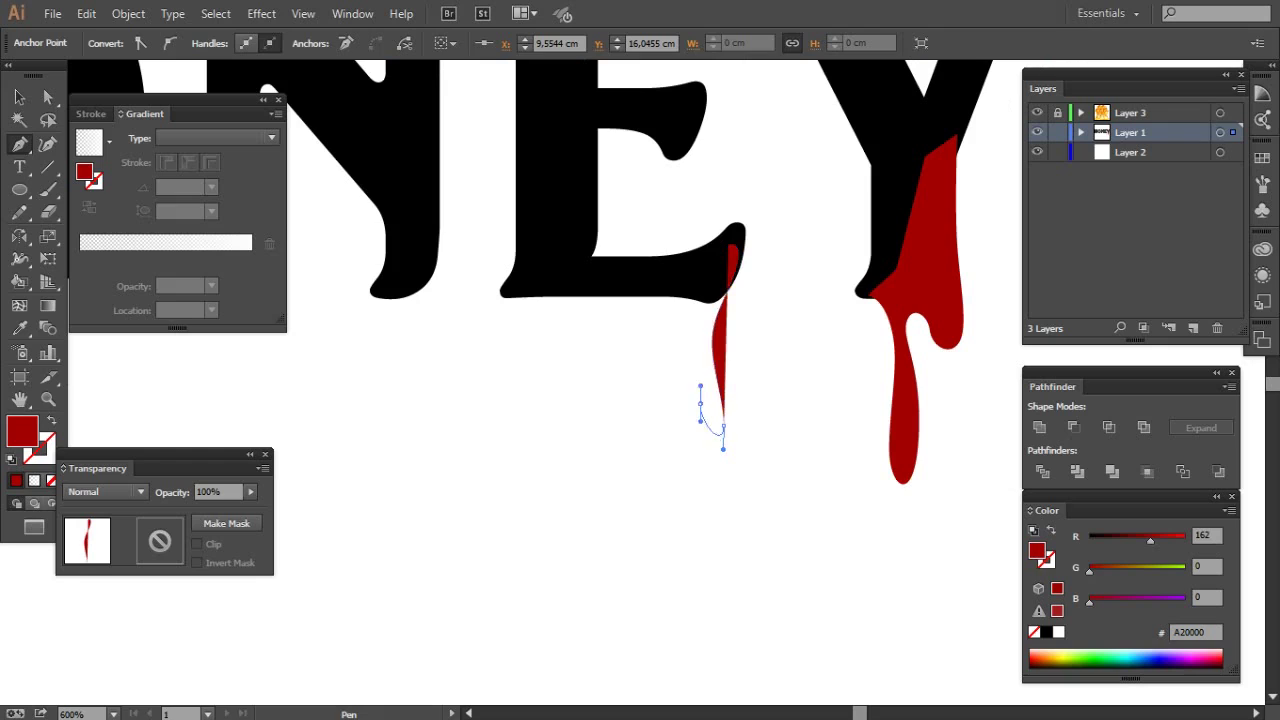
pyautogui.moveTo(703, 322); pyautogui.dragTo(697, 308)
pyautogui.click(607, 321)
pyautogui.click(545, 318)
# - Run the E drip outline back up the letter and close it
pyautogui.click(492, 287)
pyautogui.click(508, 237)
pyautogui.scroll(5, 503, 200)
pyautogui.moveTo(500, 385); pyautogui.dragTo(498, 362)
pyautogui.moveTo(527, 247); pyautogui.dragTo(533, 262)
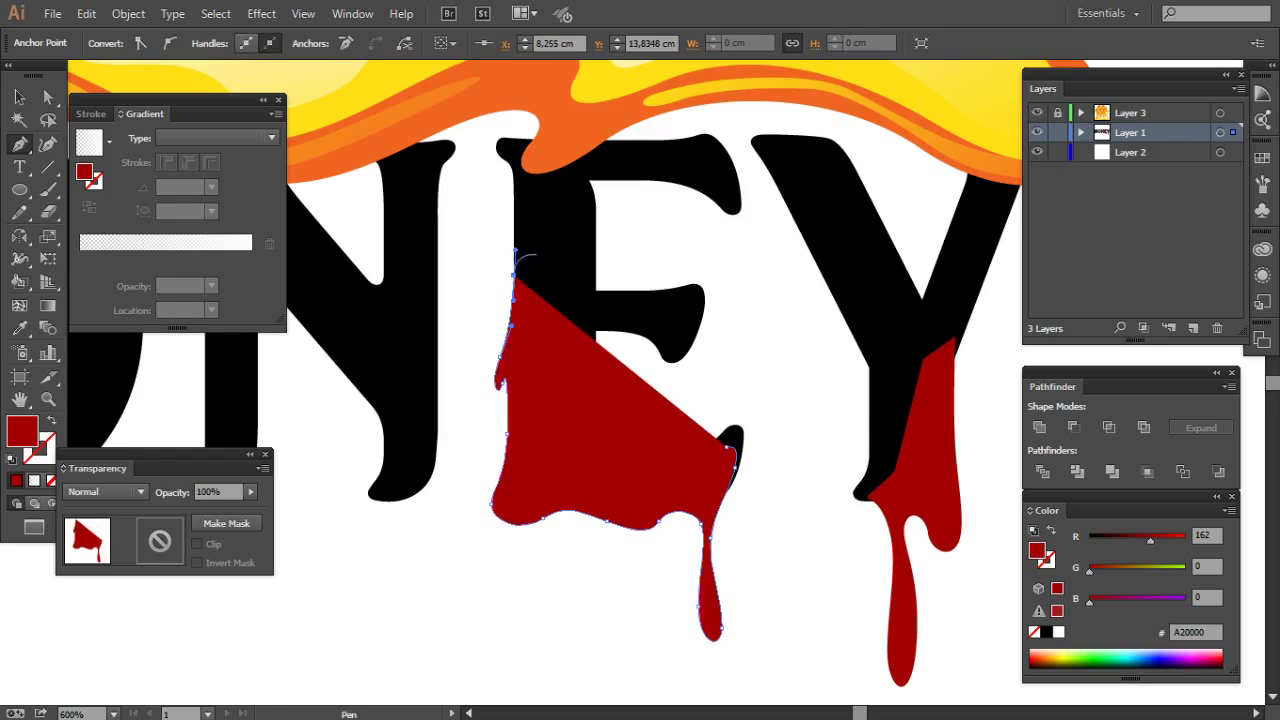
pyautogui.moveTo(573, 461); pyautogui.dragTo(590, 475)
pyautogui.click(726, 447)
pyautogui.hscroll(-5, 640, 400)
# - Draw and close a drip shape hanging from the N
pyautogui.click(671, 307)
pyautogui.click(680, 431)
pyautogui.moveTo(691, 491); pyautogui.dragTo(688, 532)
pyautogui.scroll(-2, 648, 556)
pyautogui.moveTo(642, 587); pyautogui.dragTo(614, 587)
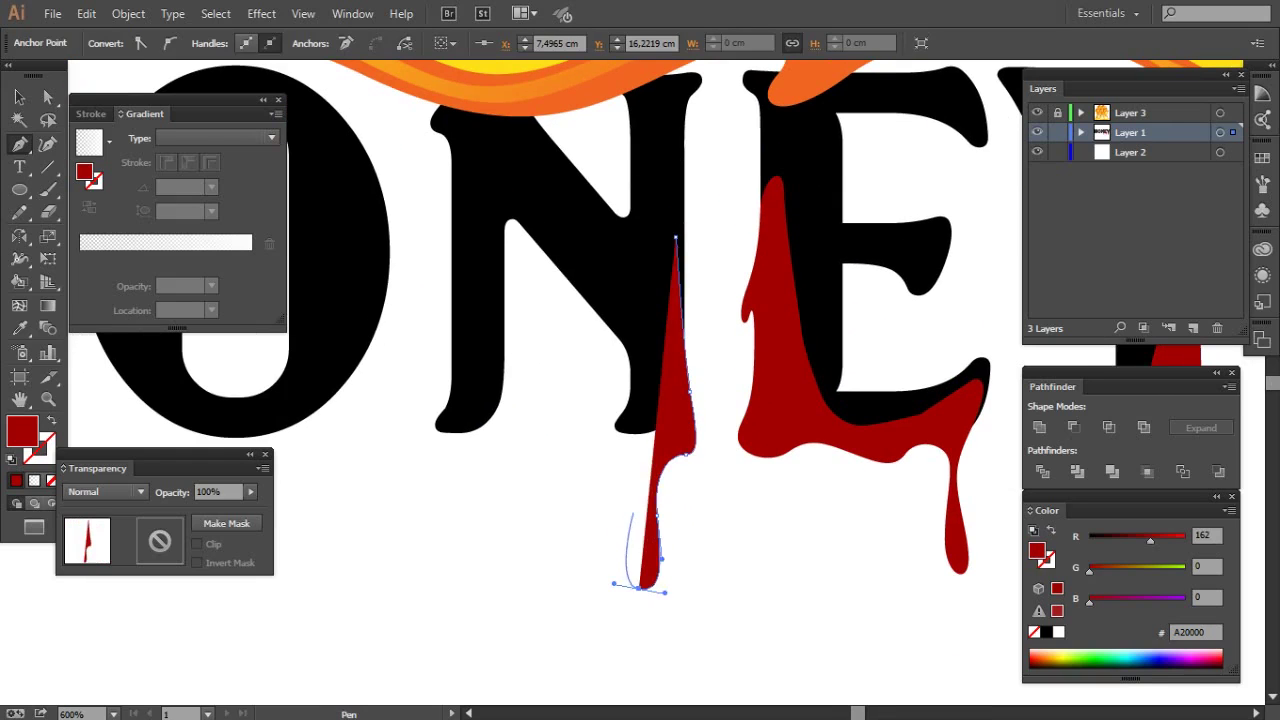
pyautogui.click(607, 437)
pyautogui.click(634, 348)
pyautogui.hscroll(-5, 675, 240)
# - Draw a crescent drip along the bottom of the O
pyautogui.click(632, 296)
pyautogui.moveTo(527, 518)
pyautogui.mouseDown()
pyautogui.moveTo(537, 561)
pyautogui.moveTo(505, 467)
pyautogui.mouseUp()
pyautogui.click(486, 443)
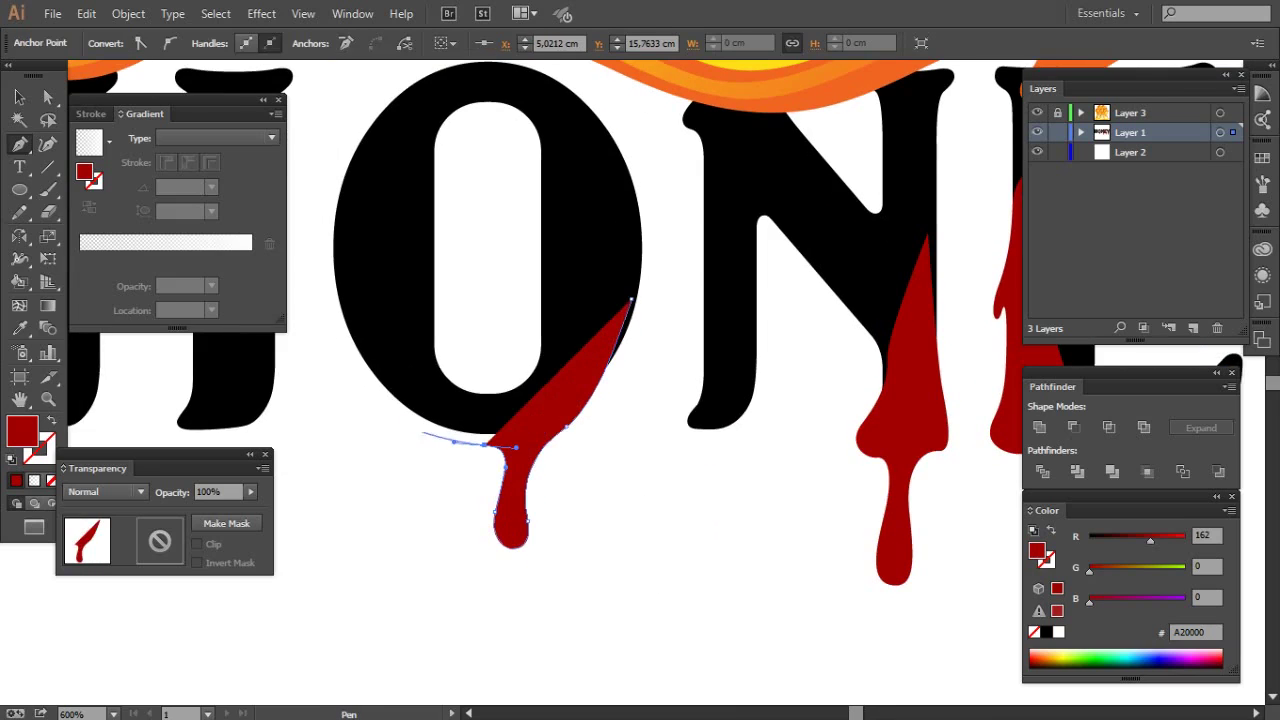
pyautogui.click(392, 356)
pyautogui.click(456, 412)
pyautogui.click(577, 370)
pyautogui.click(632, 296)
# - Draw a drip under the H crossbar and close the shape
pyautogui.moveTo(632, 296); pyautogui.dragTo(708, 298)
pyautogui.moveTo(640, 400); pyautogui.dragTo(868, 425)
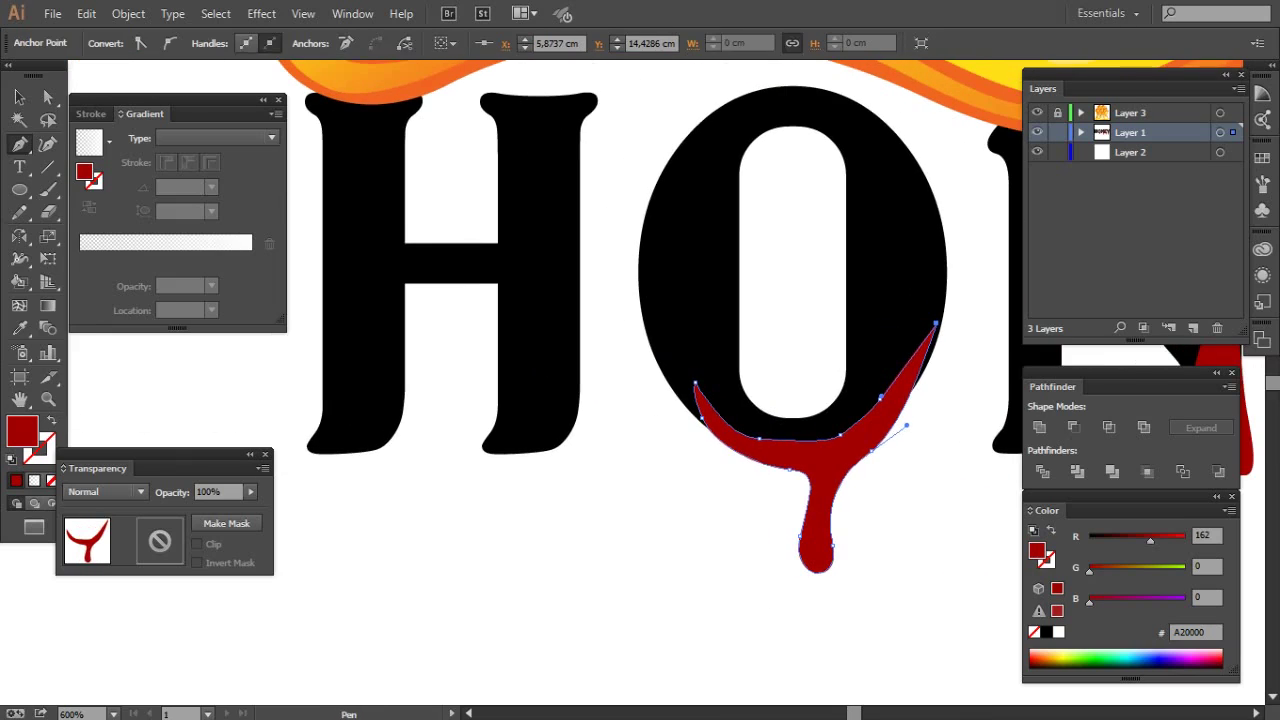
pyautogui.click(519, 258)
pyautogui.moveTo(487, 285); pyautogui.dragTo(423, 292)
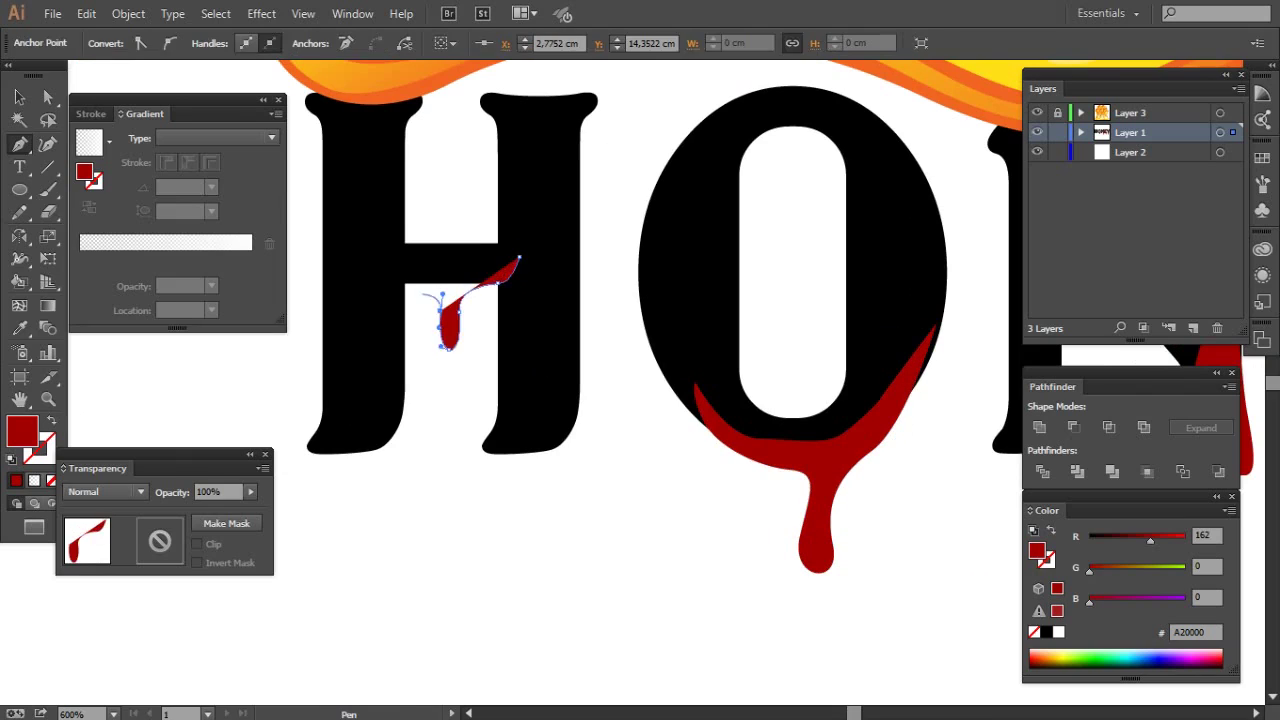
pyautogui.click(400, 457)
pyautogui.moveTo(420, 460); pyautogui.dragTo(452, 368)
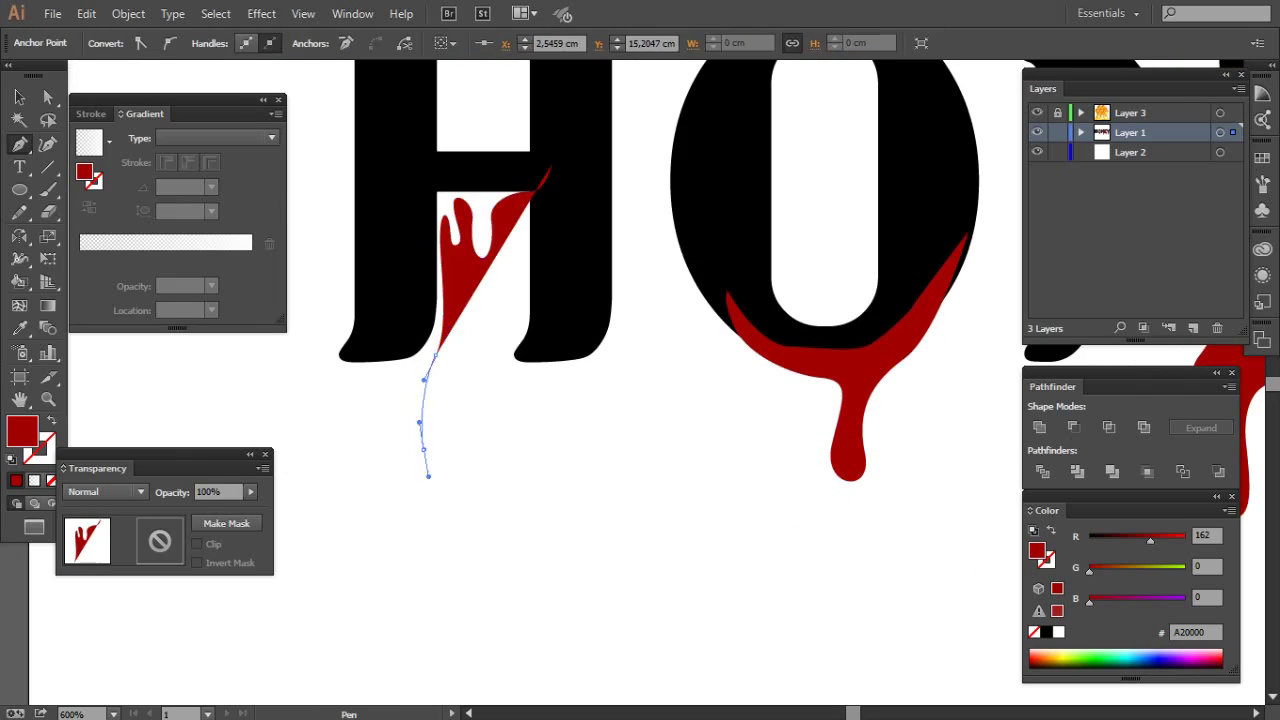
pyautogui.moveTo(413, 487); pyautogui.dragTo(431, 492)
pyautogui.click(551, 165)
pyautogui.hotkey('ctrl', '-')
pyautogui.hotkey('ctrl', '-')
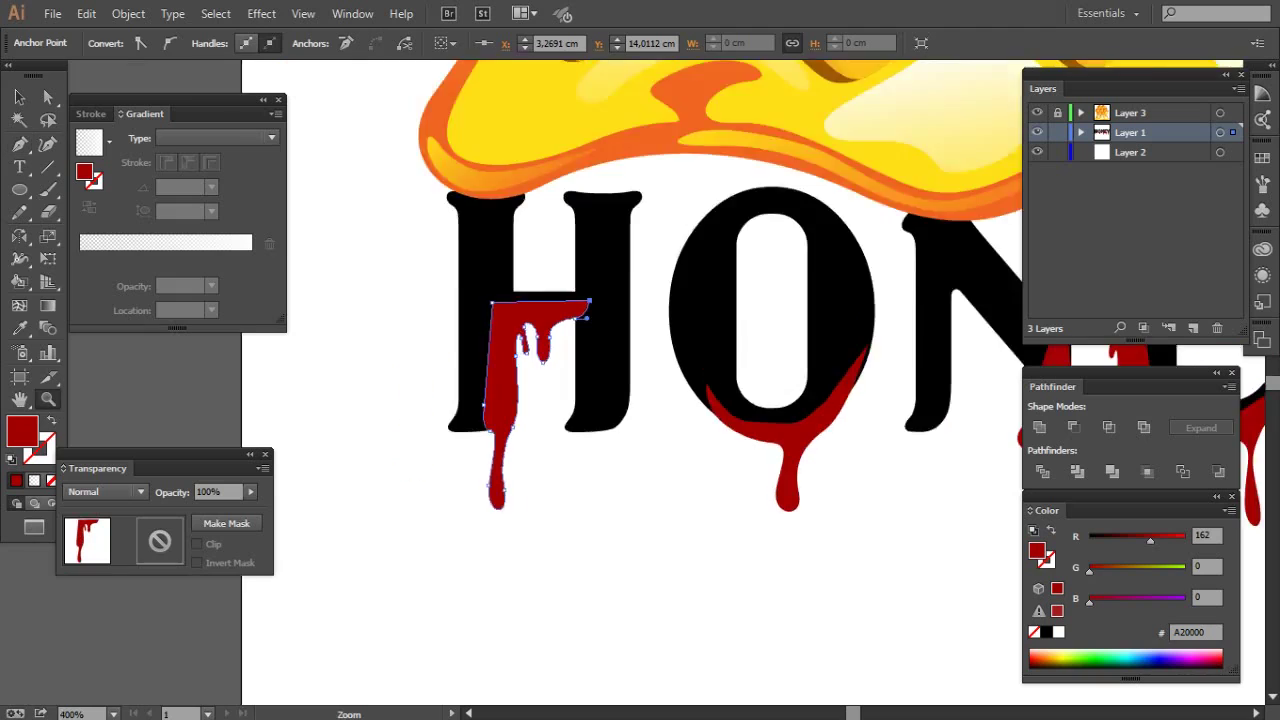
# - Fill the H and its drips teal and the O dark blue
pyautogui.keyDown('ctrl'); pyautogui.click(525, 420); pyautogui.keyUp('ctrl')
pyautogui.click(1119, 662)
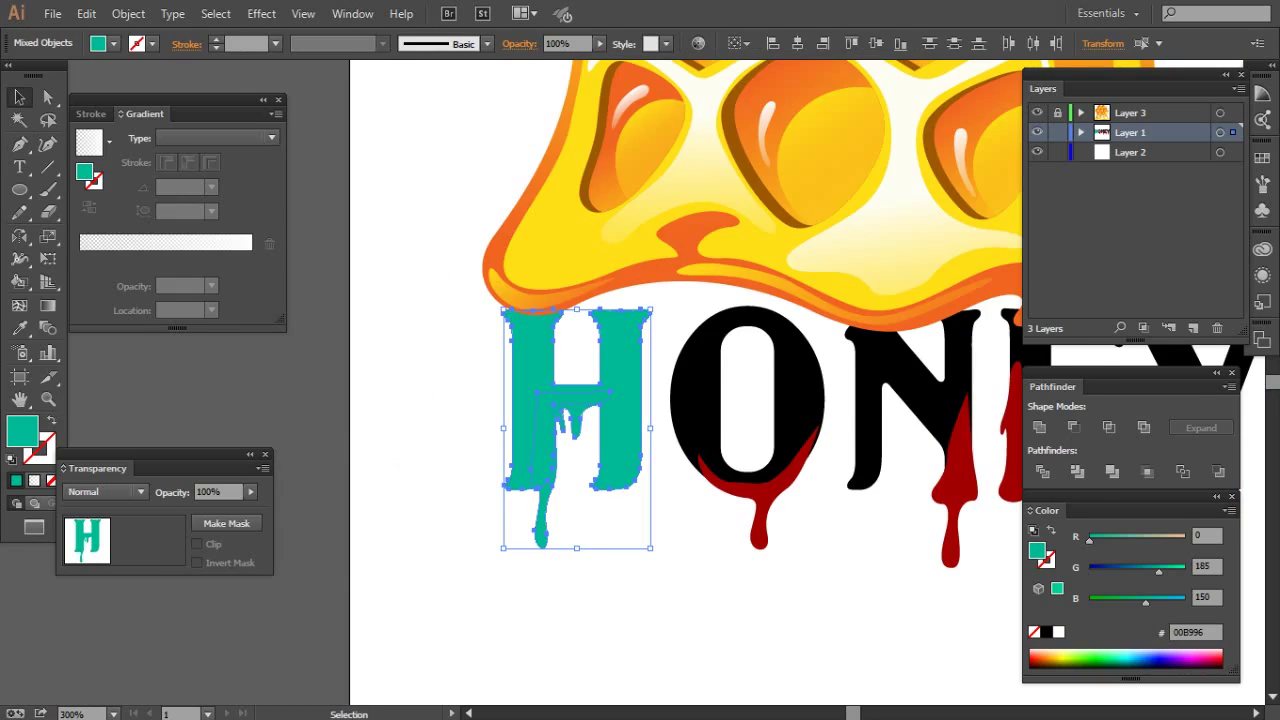
pyautogui.moveTo(700, 450); pyautogui.dragTo(572, 425)
pyautogui.click(565, 380)
pyautogui.click(1140, 665)
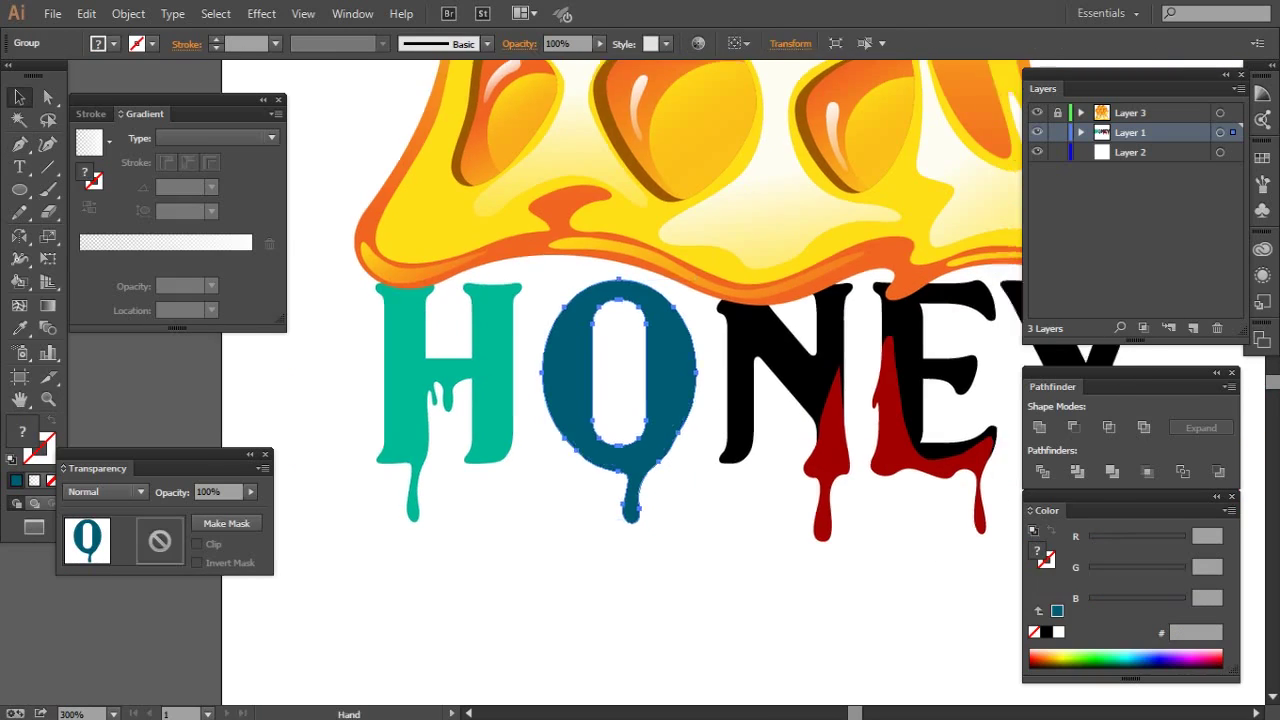
# - Fill the N and E mint #73FFCC and the Y blue #007CFF
pyautogui.moveTo(735, 385); pyautogui.dragTo(580, 350)
pyautogui.click(580, 350)
pyautogui.click(1113, 655)
pyautogui.moveTo(700, 300); pyautogui.dragTo(597, 294)
pyautogui.moveTo(722, 532); pyautogui.dragTo(646, 432)
pyautogui.click(1113, 655)
pyautogui.moveTo(830, 520); pyautogui.dragTo(750, 358)
pyautogui.click(1142, 655)
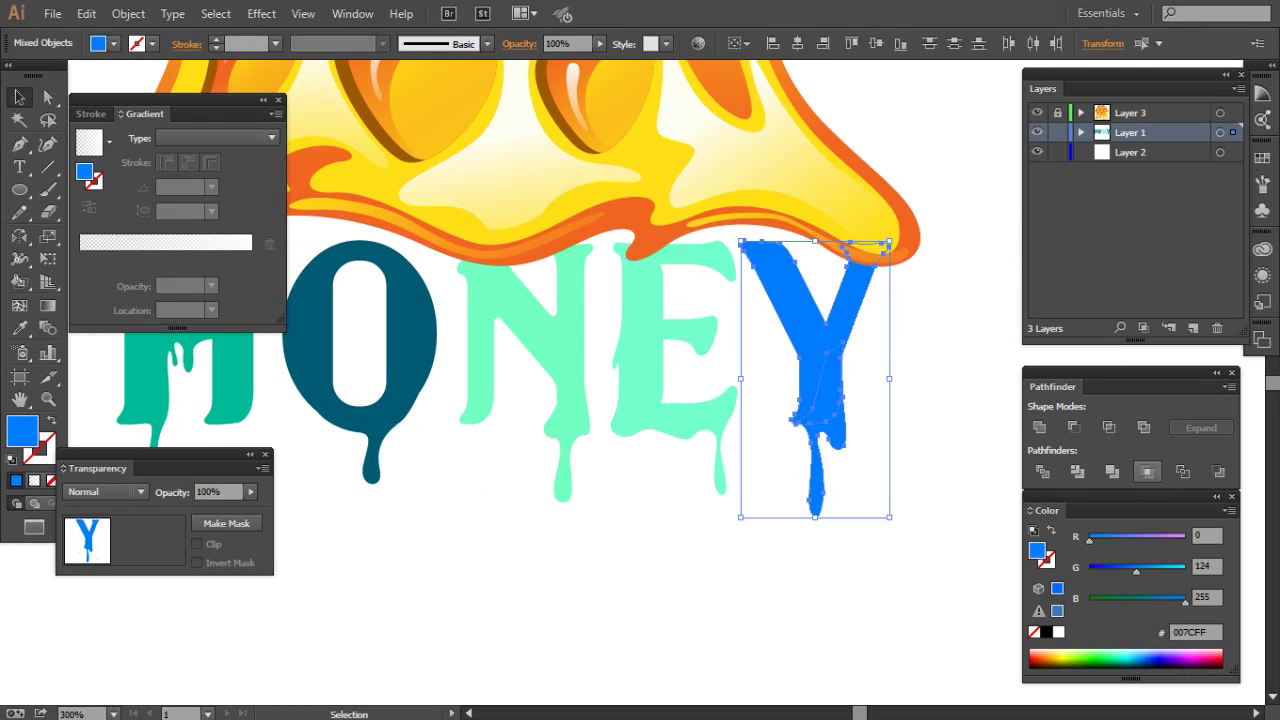
pyautogui.hotkey('ctrl', '-')
pyautogui.hotkey('ctrl', '-')
# - Try a gradient on HONEY, undo it, and flatten the O's transparency
pyautogui.hotkey('ctrl', 'a')
pyautogui.press('.')
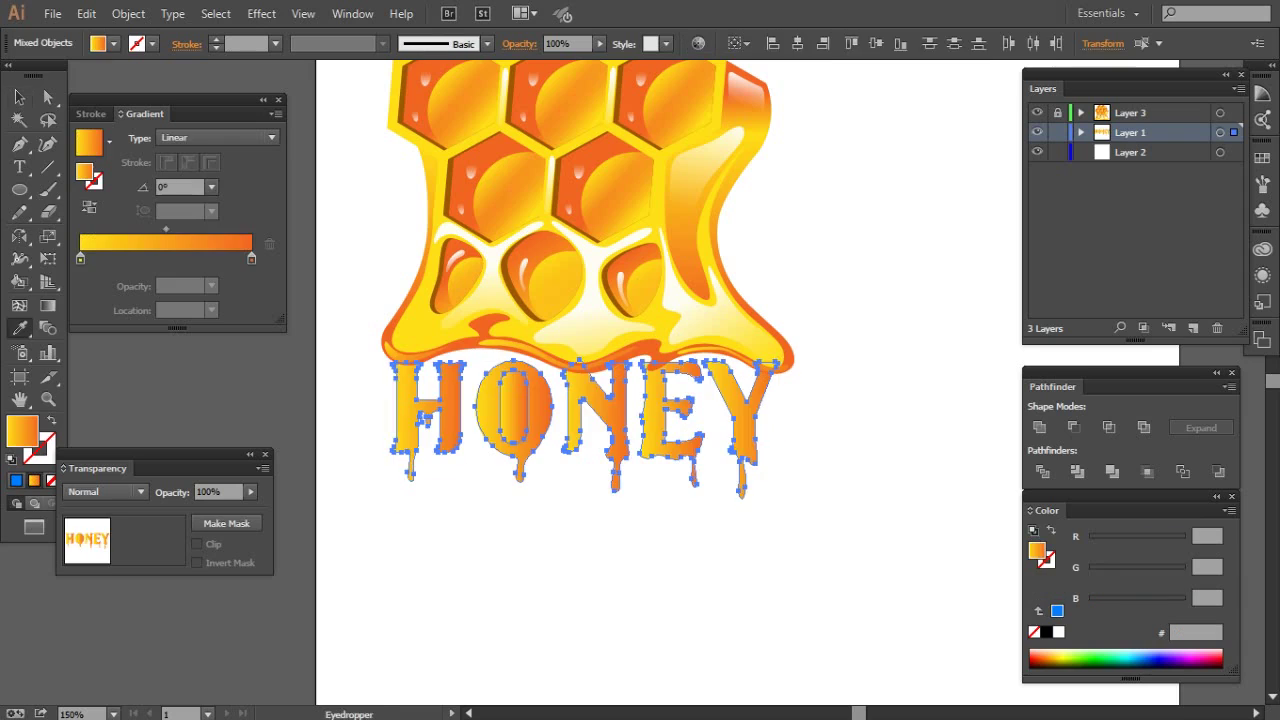
pyautogui.hotkey('ctrl', 'z')
pyautogui.hotkey('ctrl', 'shift', 'a')
pyautogui.click(513, 405)
pyautogui.click(128, 13)
pyautogui.click(200, 232)
# - Apply a vertical yellow-orange linear gradient to all the HONEY letters
pyautogui.click(677, 508)
pyautogui.hotkey('ctrl', 'a')
pyautogui.press('o')
pyautogui.press('.')
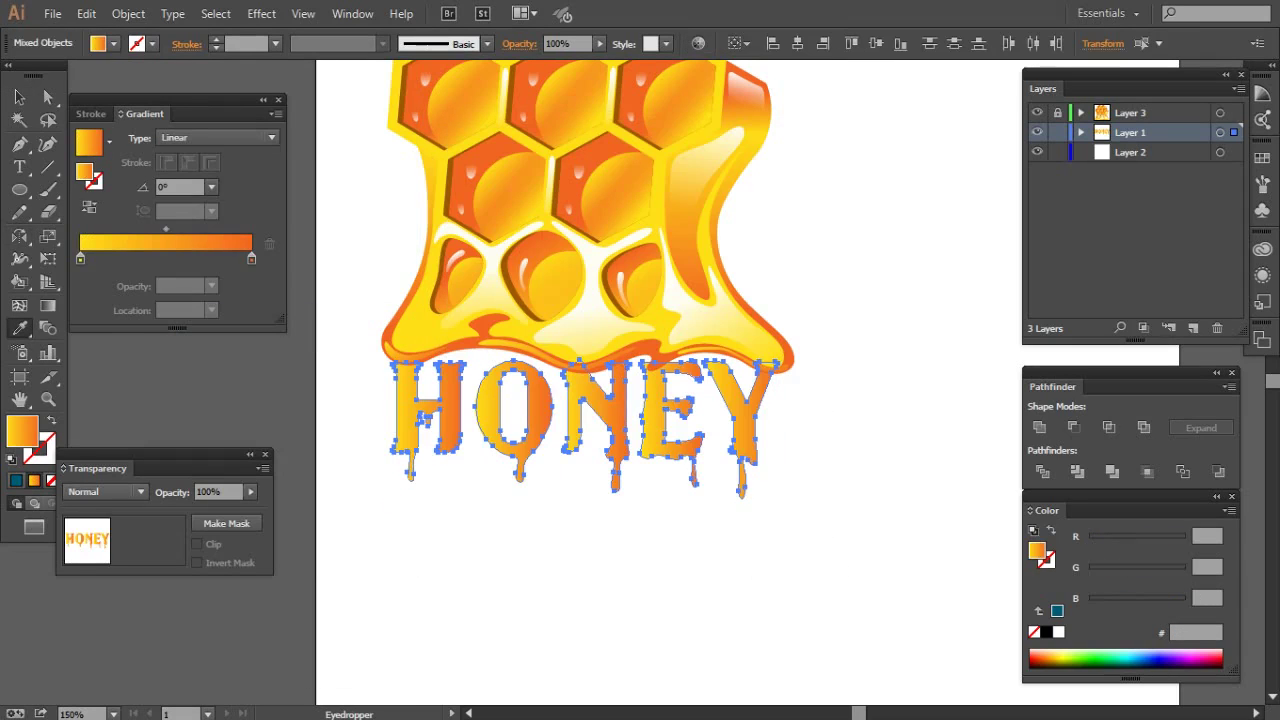
pyautogui.moveTo(614, 491); pyautogui.dragTo(614, 337)
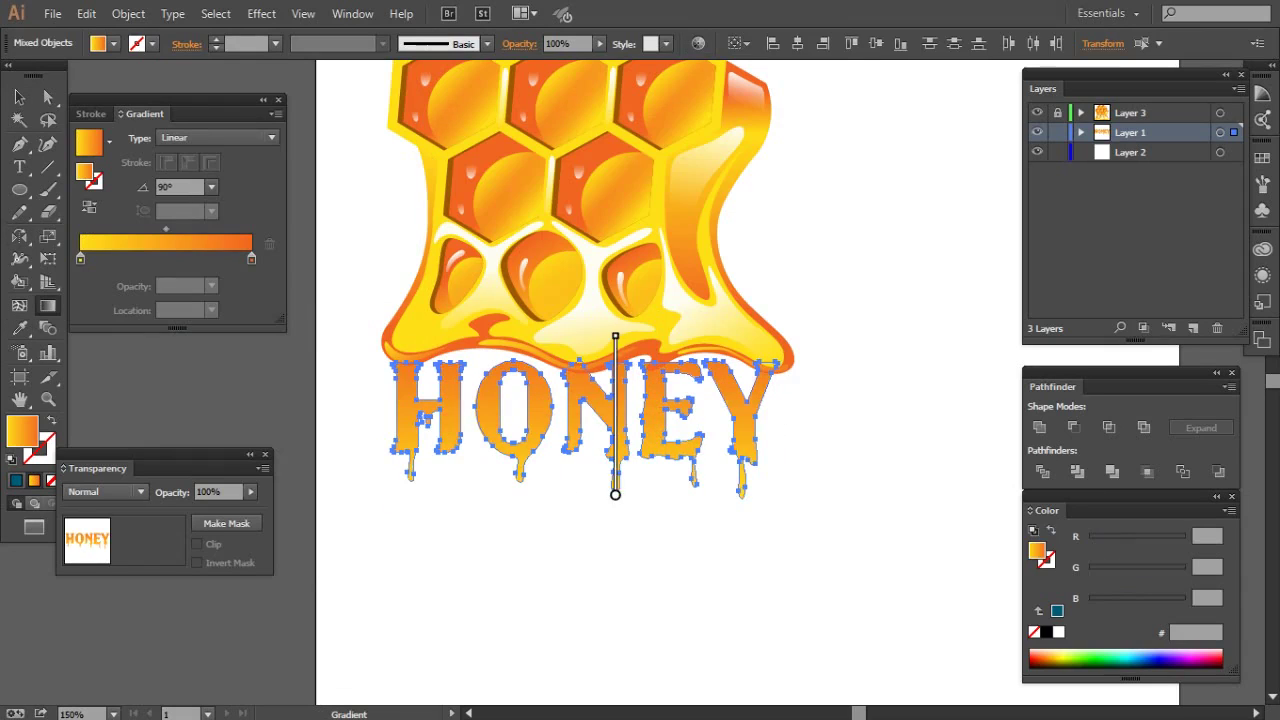
pyautogui.press('v')
pyautogui.hotkey('ctrl', 'shift', 'a')
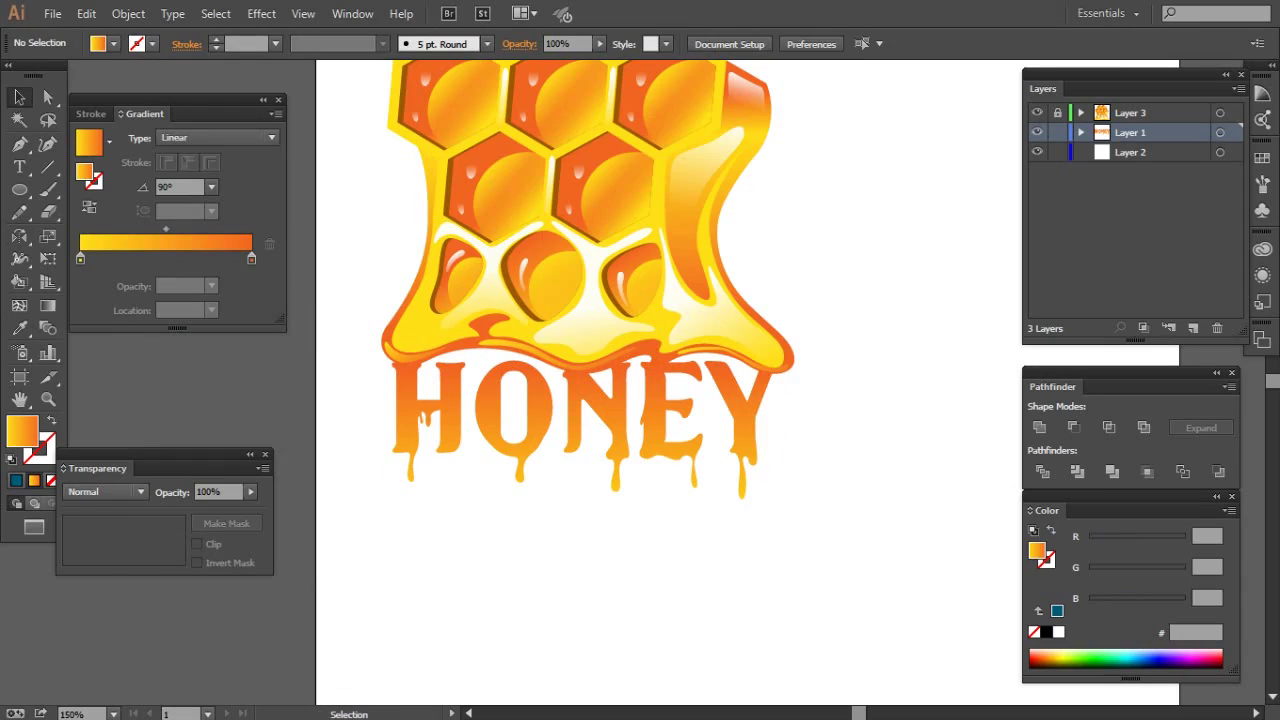
# - Add an orange gradient stop and stretch the gradient vertically across HONEY
pyautogui.moveTo(846, 352); pyautogui.dragTo(388, 492)
pyautogui.press('g')
pyautogui.click(224, 258)
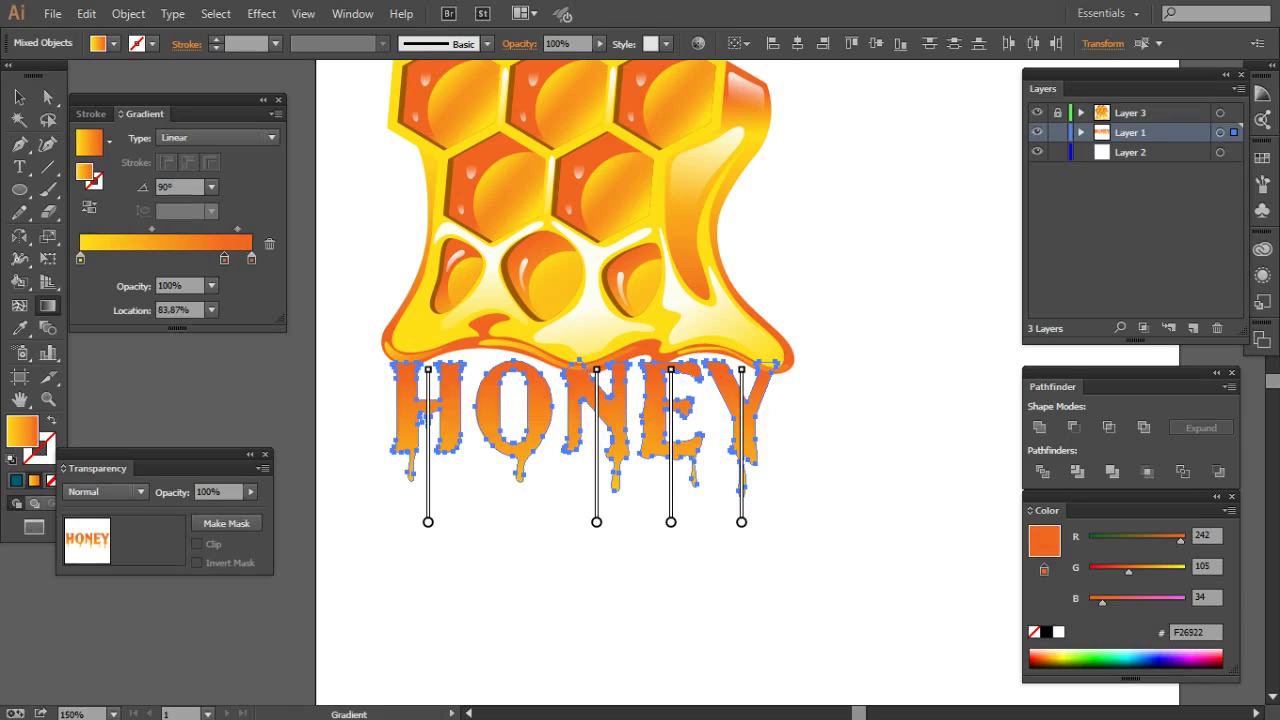
pyautogui.moveTo(634, 563); pyautogui.dragTo(634, 343)
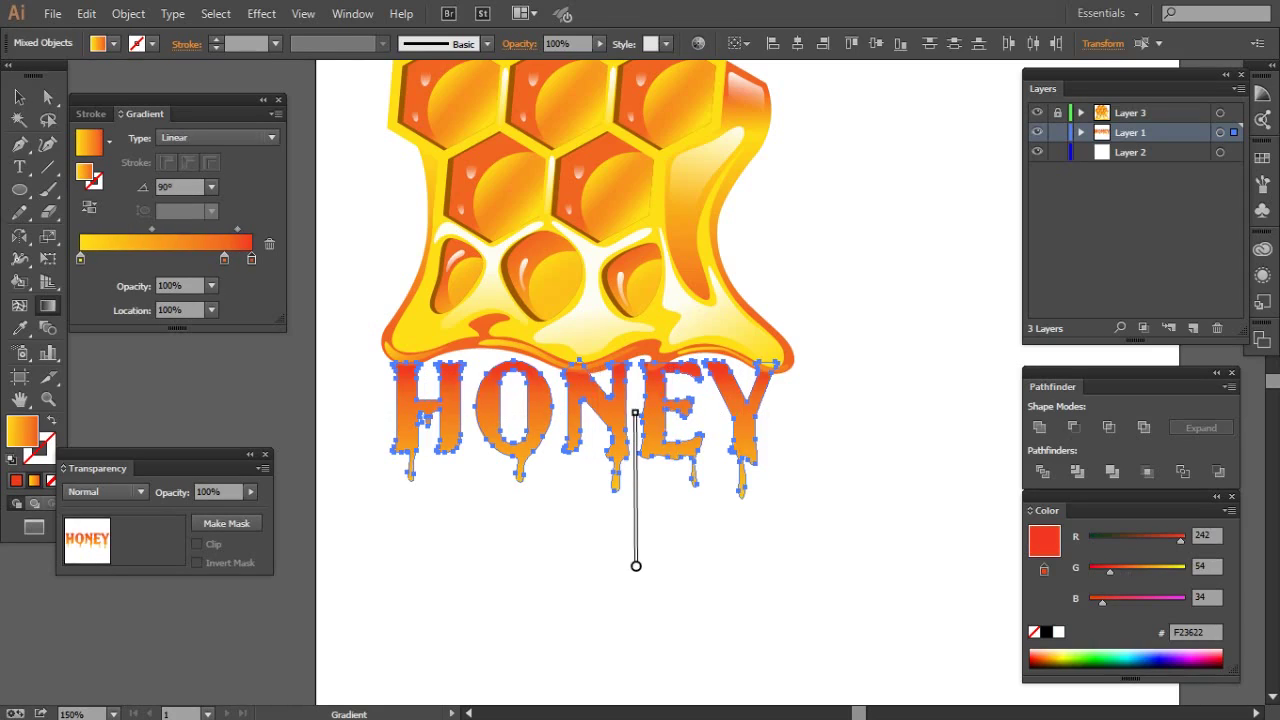
pyautogui.moveTo(588, 563); pyautogui.dragTo(588, 343)
pyautogui.press('v')
pyautogui.hotkey('ctrl', 'shift', 'a')
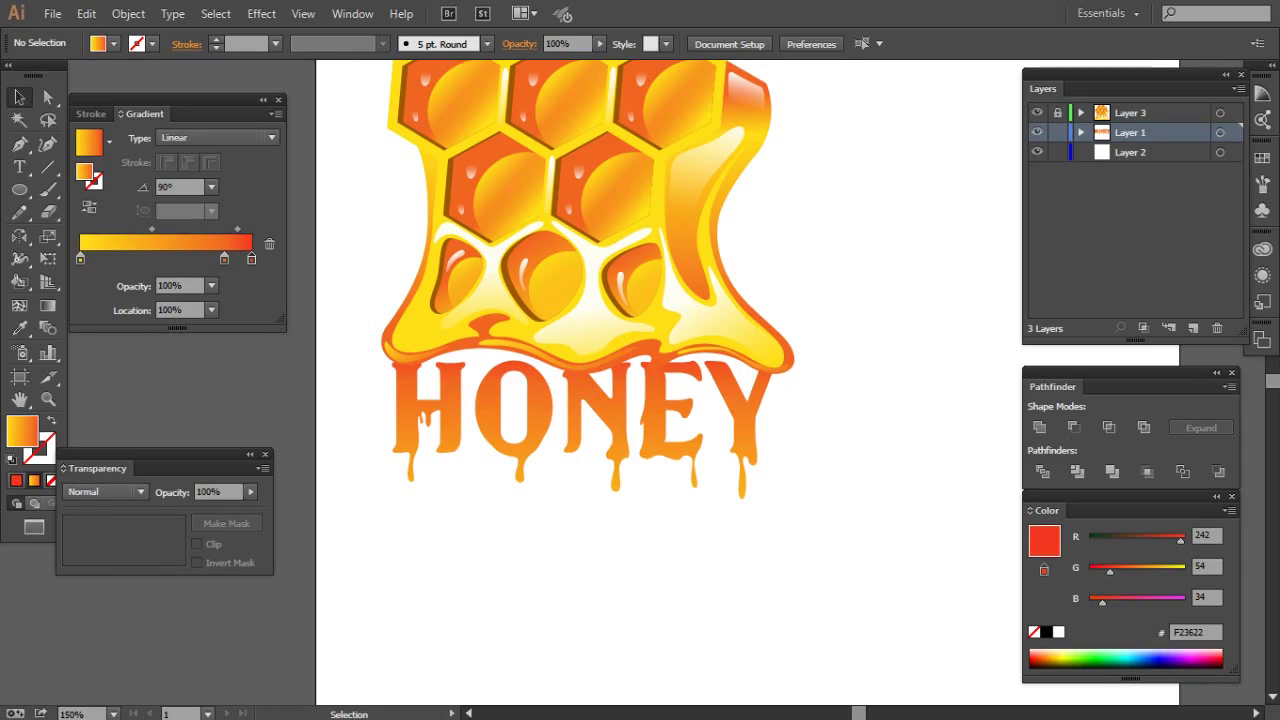
# - Zoom in on the letter H and start a Pen highlight outline down its left drip
pyautogui.press('z')
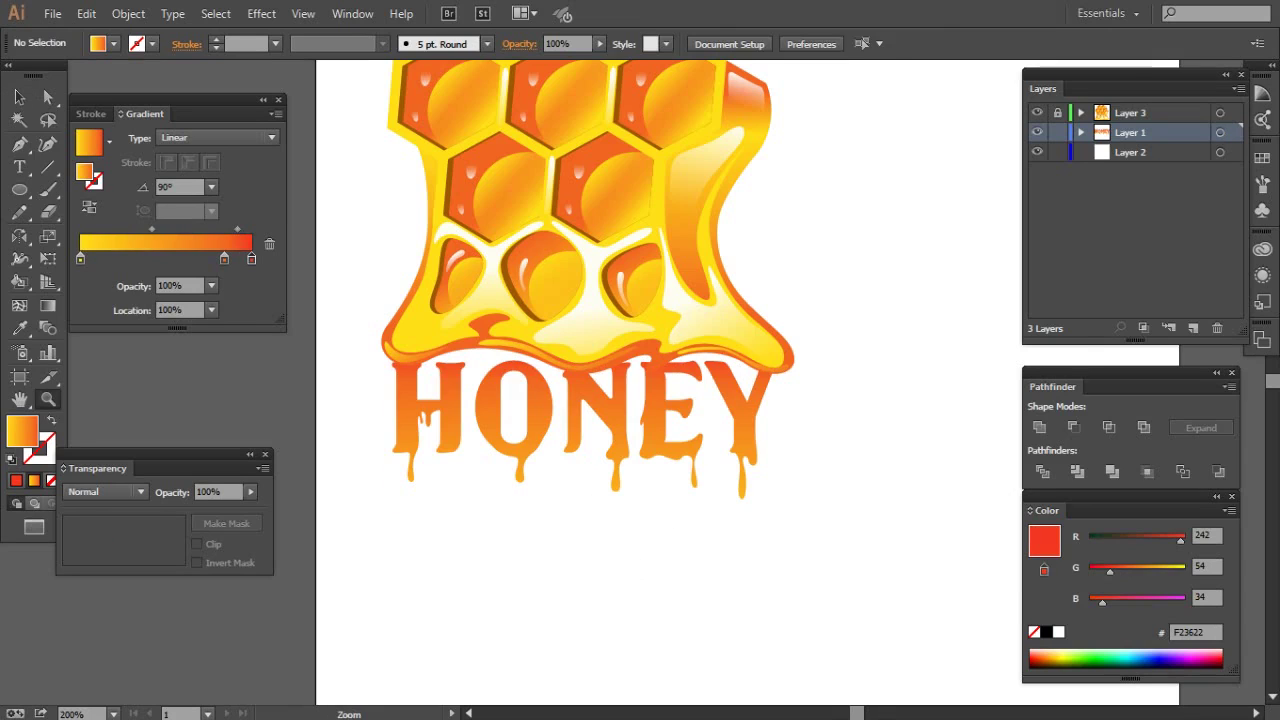
pyautogui.moveTo(370, 360); pyautogui.dragTo(500, 480)
pyautogui.click(560, 400)
pyautogui.press('p')
pyautogui.hotkey('ctrl', '-')
pyautogui.hotkey('ctrl', '-')
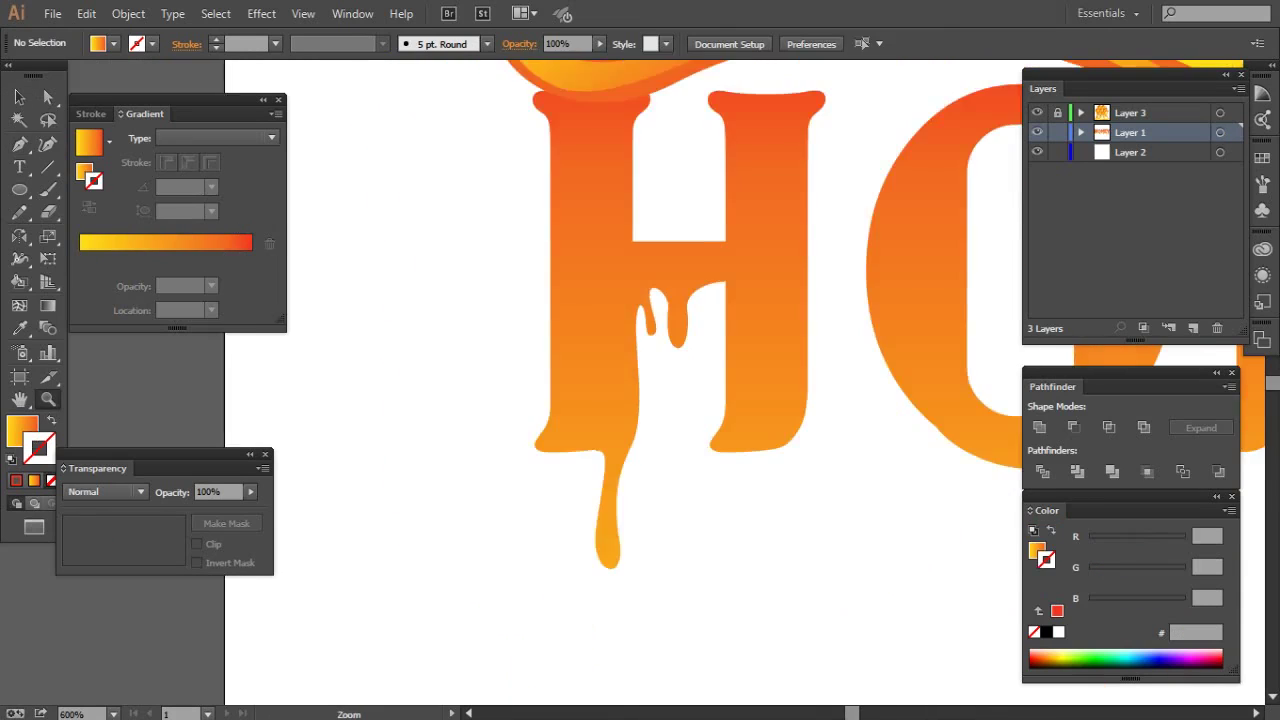
pyautogui.press('/')
pyautogui.hotkey('ctrl', '+')
pyautogui.scroll(-3, 486, 300)
pyautogui.click(481, 258)
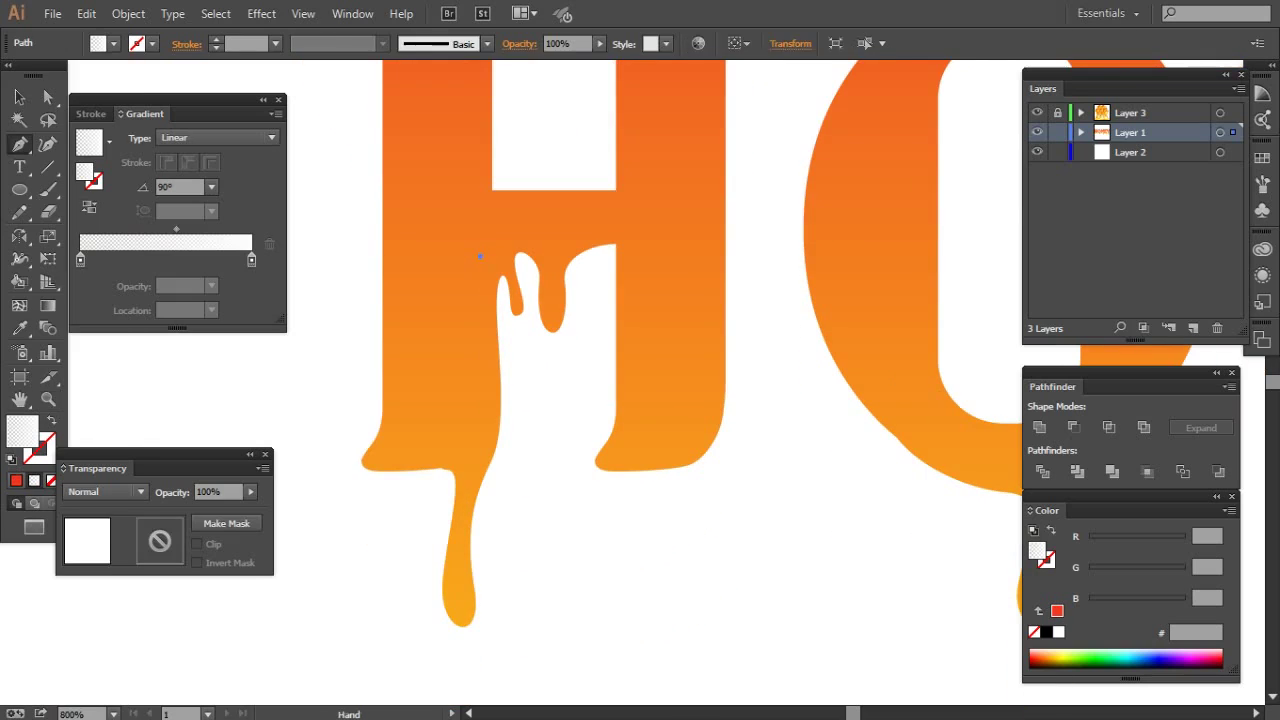
pyautogui.click(487, 337)
pyautogui.click(489, 368)
pyautogui.click(493, 400)
pyautogui.moveTo(462, 459); pyautogui.dragTo(454, 484)
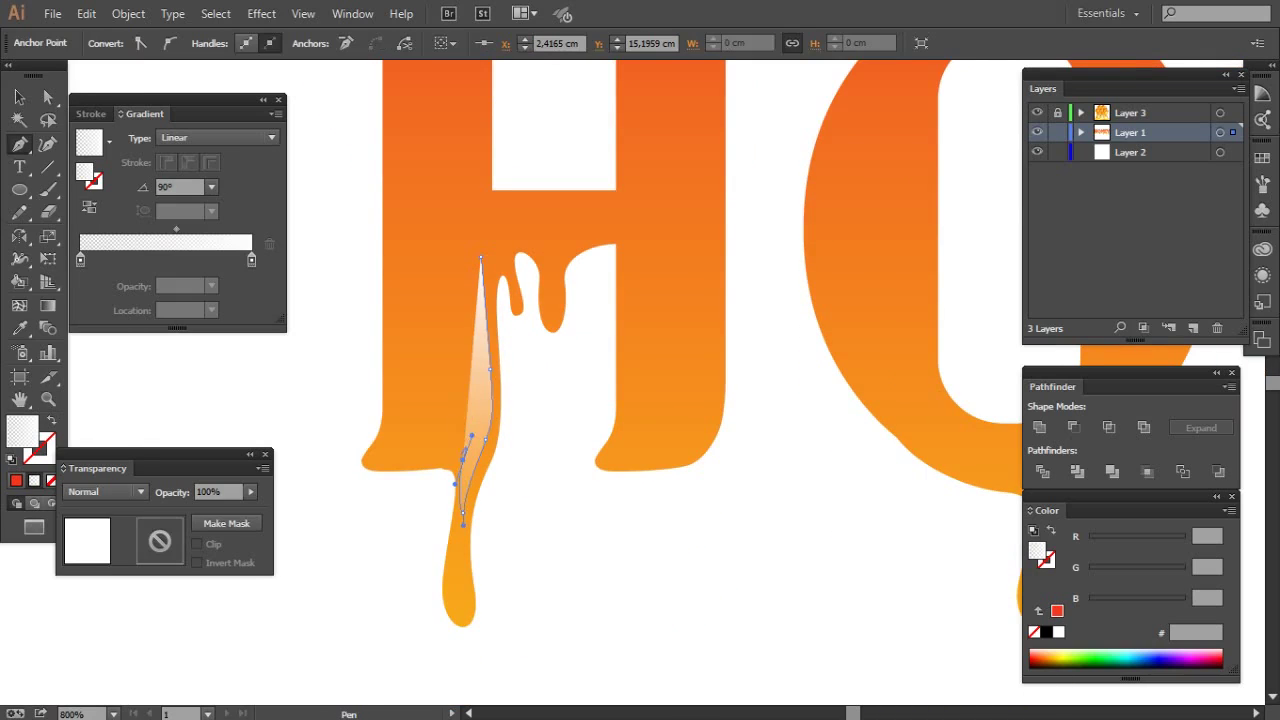
# - Finish the curved, bumpy highlight shape along the left leg's drip
pyautogui.hotkey('ctrl', '+')
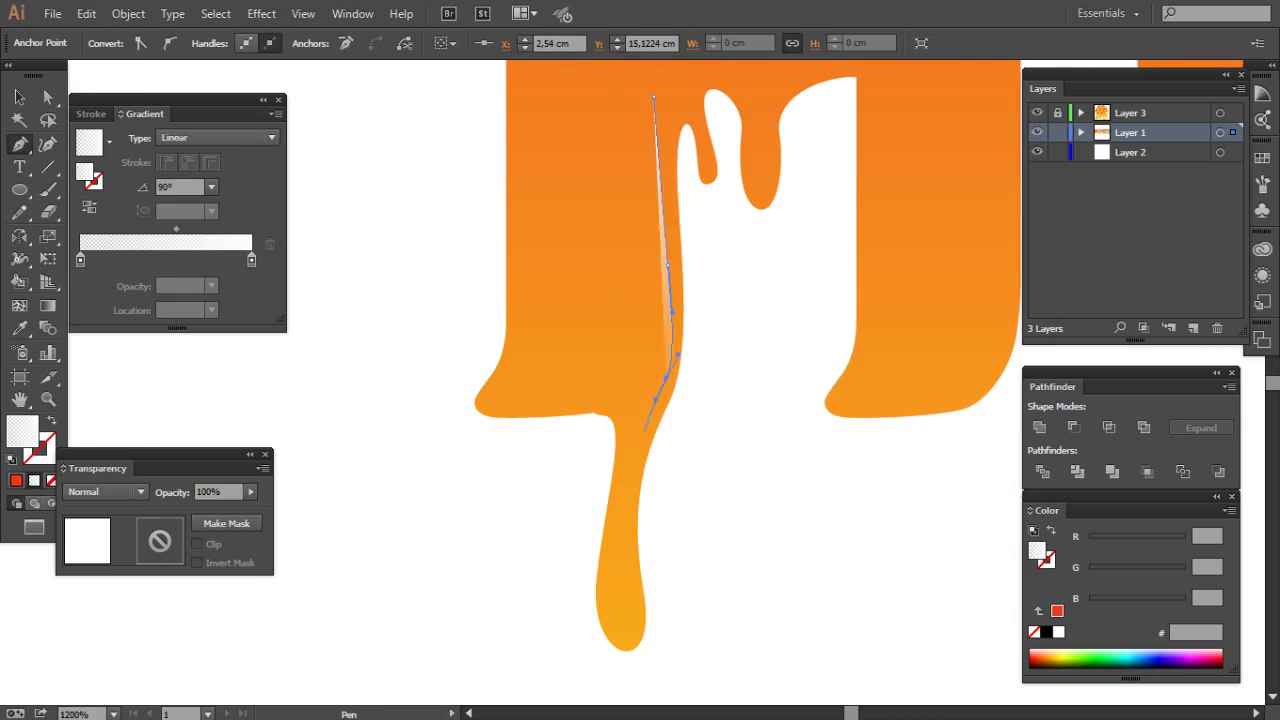
pyautogui.click(643, 430)
pyautogui.click(583, 390)
pyautogui.click(522, 370)
pyautogui.scroll(3, 560, 400)
pyautogui.click(529, 383)
pyautogui.moveTo(556, 395)
pyautogui.mouseDown()
pyautogui.moveTo(562, 446)
pyautogui.moveTo(632, 483)
pyautogui.mouseUp()
pyautogui.click(591, 409)
pyautogui.moveTo(640, 372); pyautogui.dragTo(650, 447)
# - Draw a closed highlight shape down the H's right stem and drip, with a thin spike
pyautogui.moveTo(650, 215); pyautogui.dragTo(389, 302)
pyautogui.click(738, 178)
pyautogui.click(738, 495)
pyautogui.moveTo(713, 618); pyautogui.dragTo(663, 643)
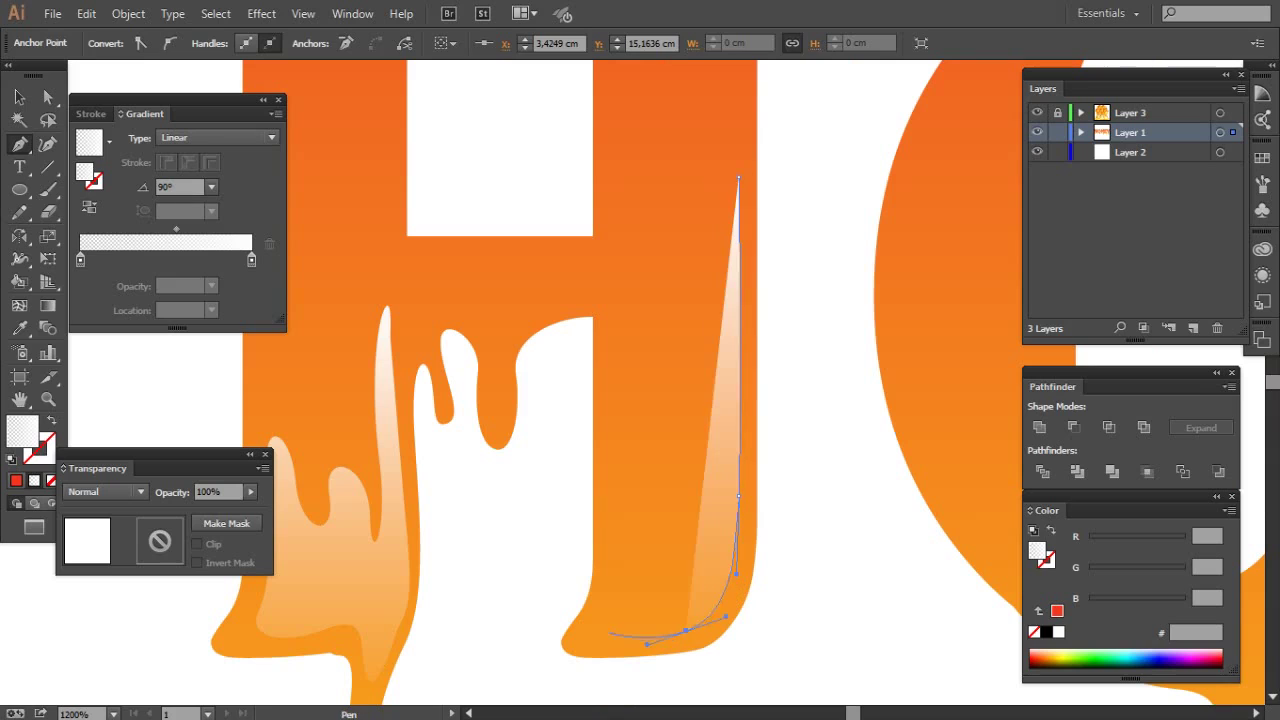
pyautogui.click(602, 608)
pyautogui.moveTo(614, 436); pyautogui.dragTo(629, 468)
pyautogui.moveTo(651, 421); pyautogui.dragTo(667, 476)
pyautogui.click(686, 393)
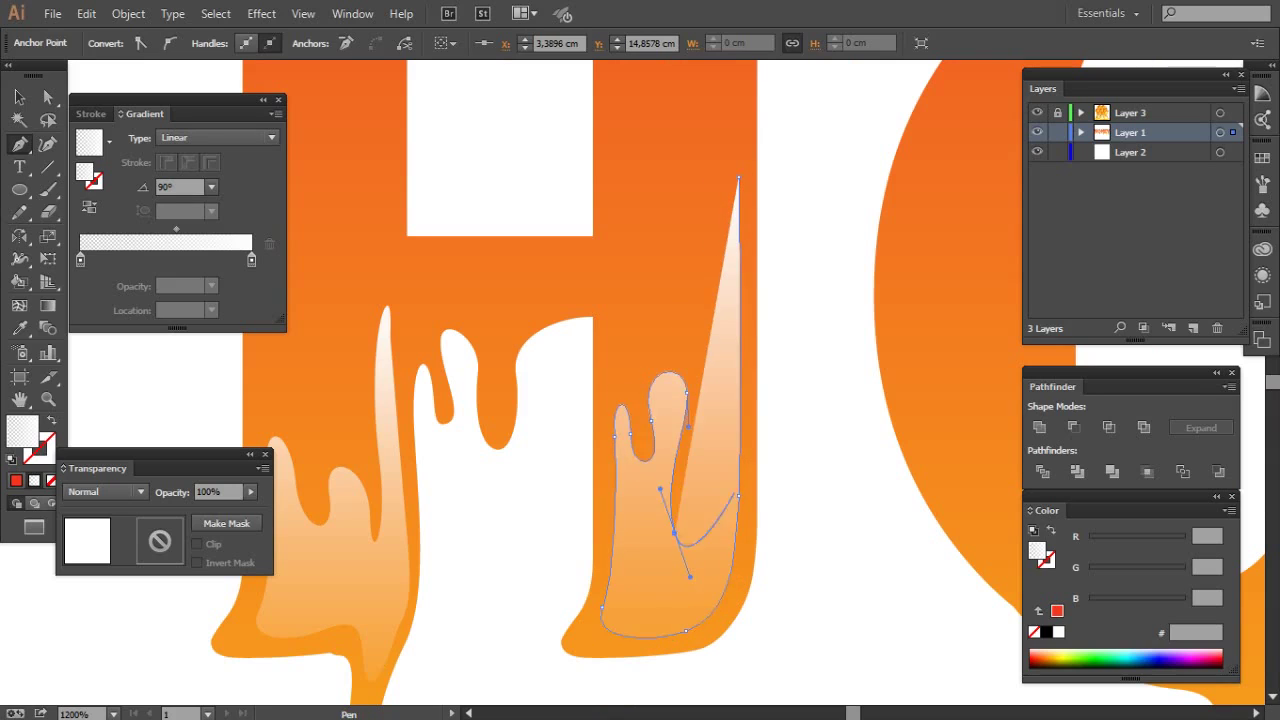
pyautogui.click(719, 301)
pyautogui.moveTo(700, 300)
pyautogui.mouseDown()
pyautogui.moveTo(689, 436)
pyautogui.moveTo(725, 240)
pyautogui.mouseUp()
pyautogui.click(727, 313)
# - Fill the H highlights with a white-to-yellow gradient and deselect them
pyautogui.hotkey('ctrl', '-')
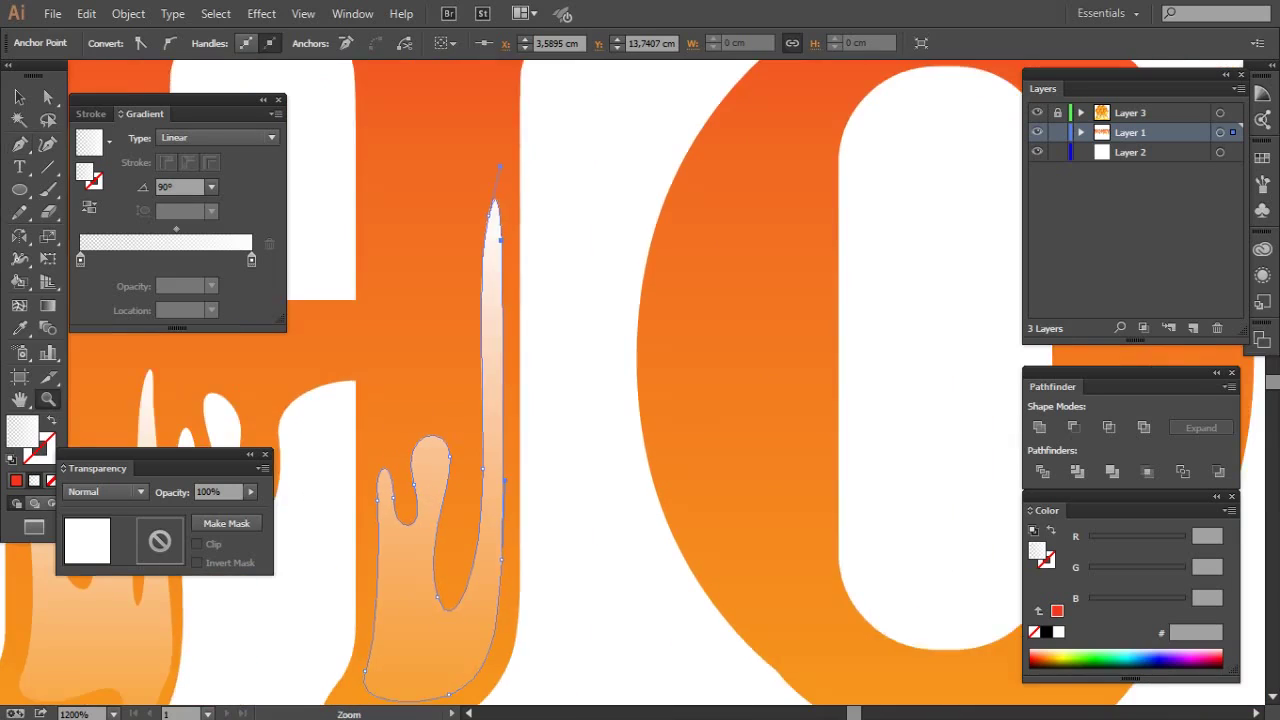
pyautogui.hotkey('ctrl', '-')
pyautogui.hotkey('ctrl', '-')
pyautogui.hotkey('ctrl', '-')
pyautogui.click(430, 420)
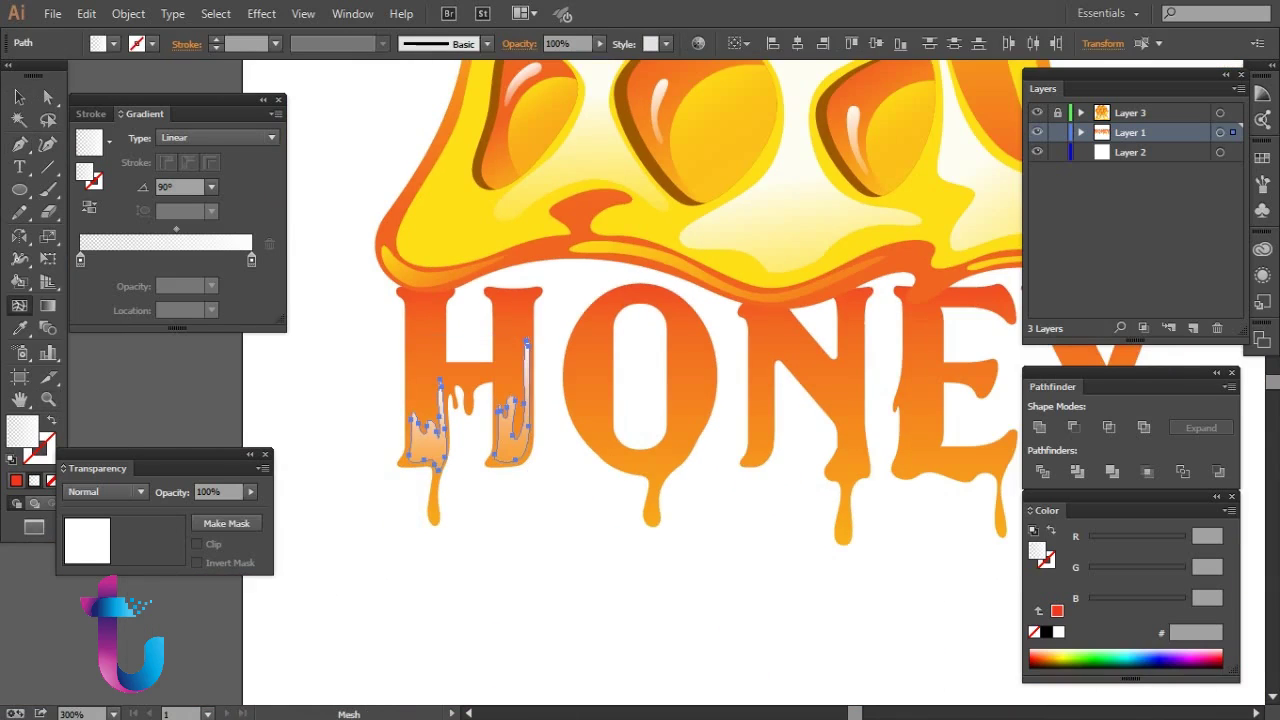
pyautogui.press('i')
pyautogui.click(560, 215)
pyautogui.hotkey('ctrl', 'shift', 'a')
pyautogui.press('z')
pyautogui.click(708, 438)
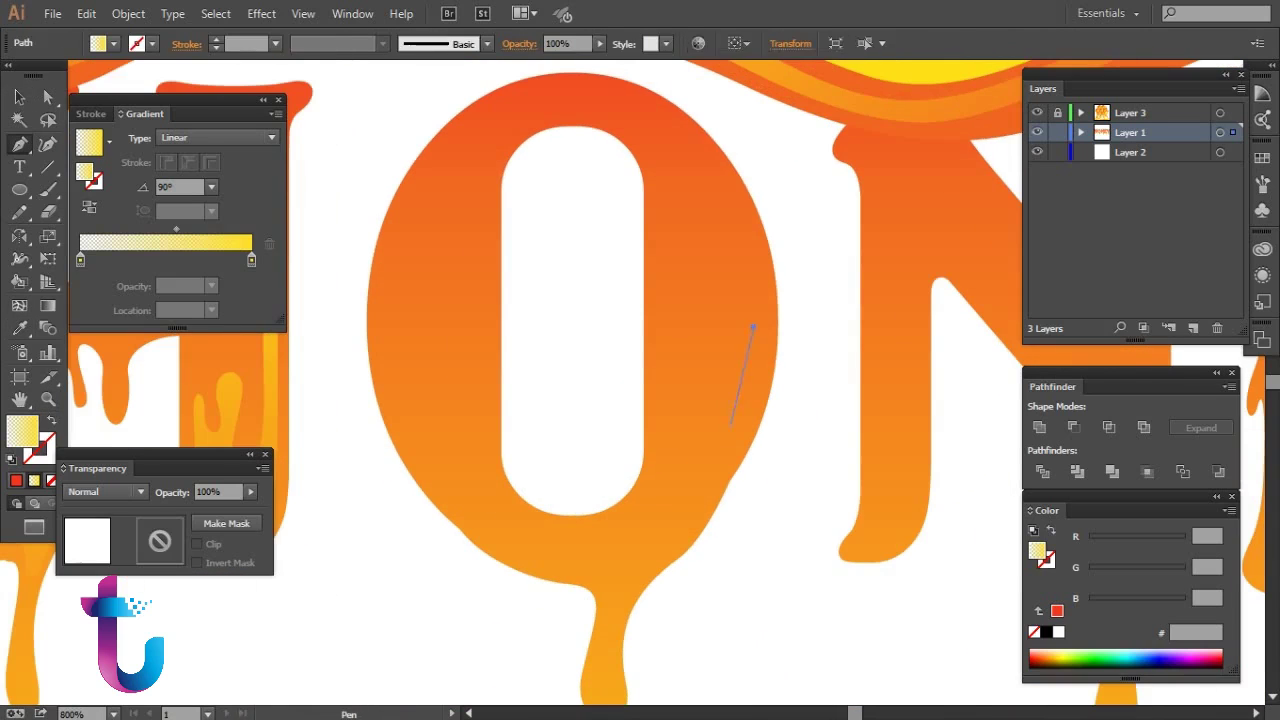
# - Delete the unwanted O highlight and curve a yellow honey drip under the honeycomb
pyautogui.press('Delete')
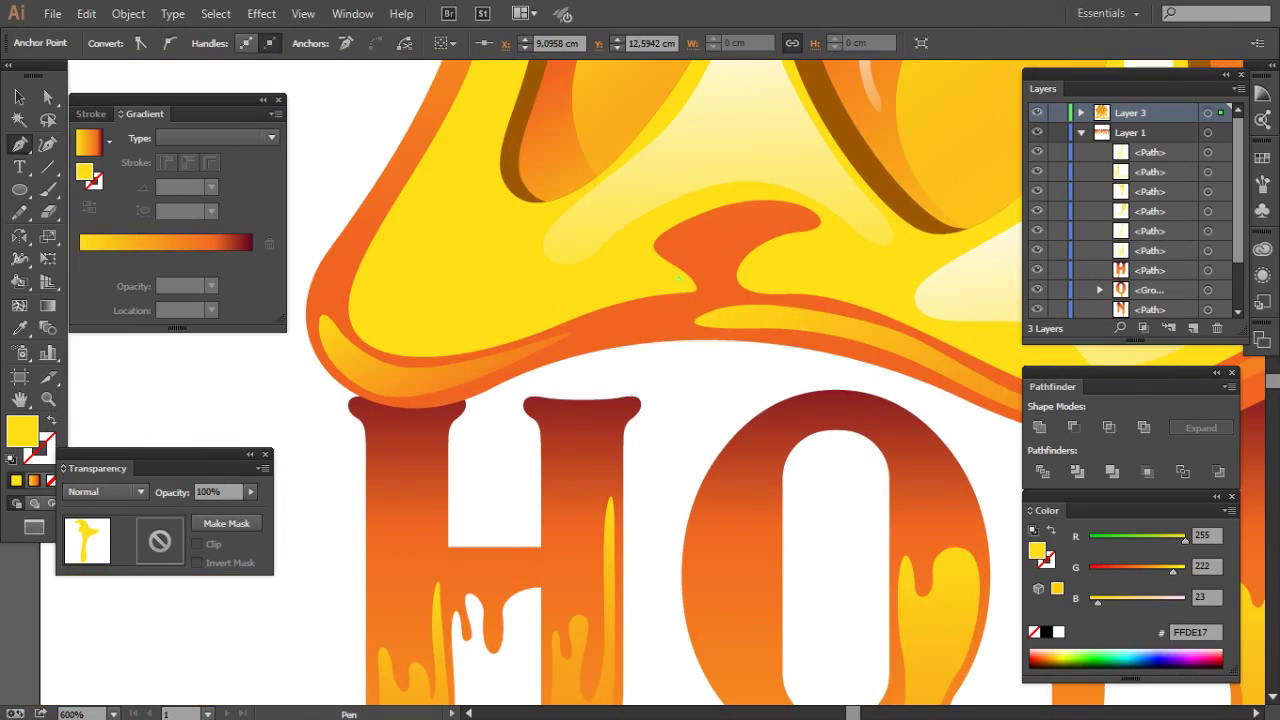
pyautogui.moveTo(660, 302); pyautogui.dragTo(683, 302)
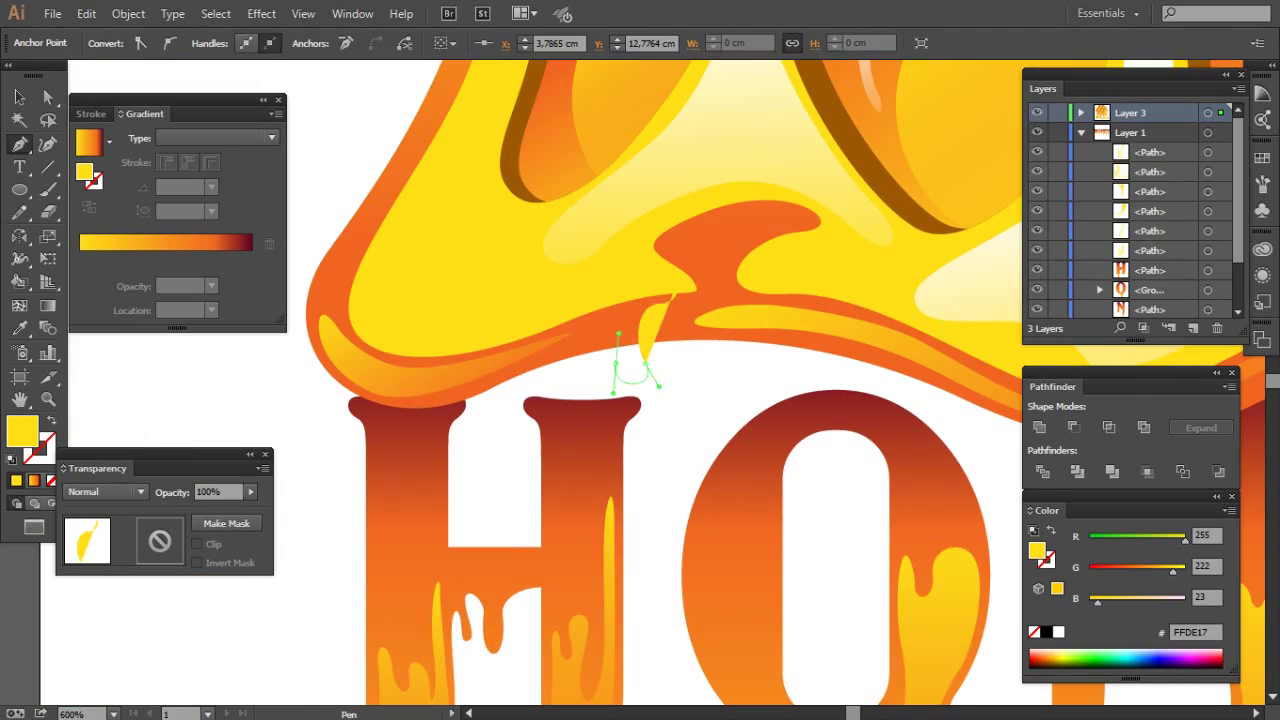
pyautogui.press('z')
pyautogui.hotkey('ctrl', '-')
pyautogui.hotkey('ctrl', '-')
pyautogui.hotkey('ctrl', '-')
pyautogui.hotkey('ctrl', '-')
pyautogui.hotkey('ctrl', '-')
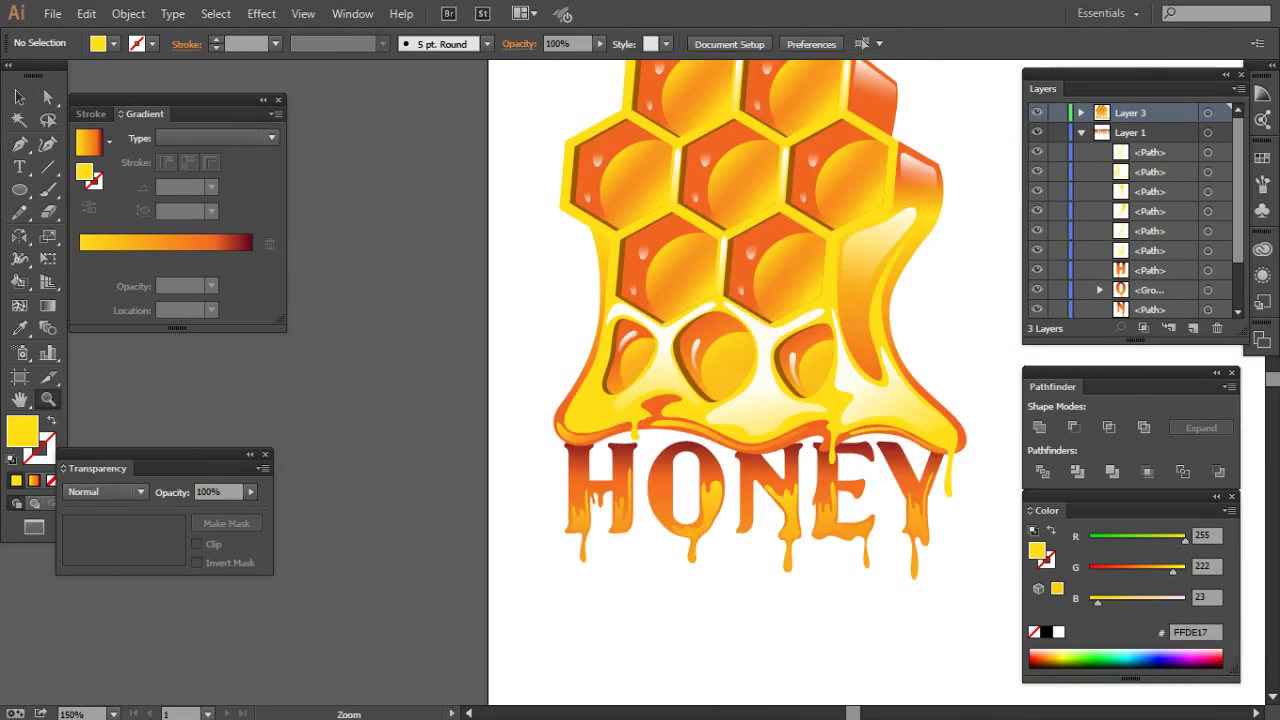
# - With Layer 2 active, select all artwork, free-transform it onto the page centre, then deselect
pyautogui.click(1081, 132)
pyautogui.click(1130, 152)
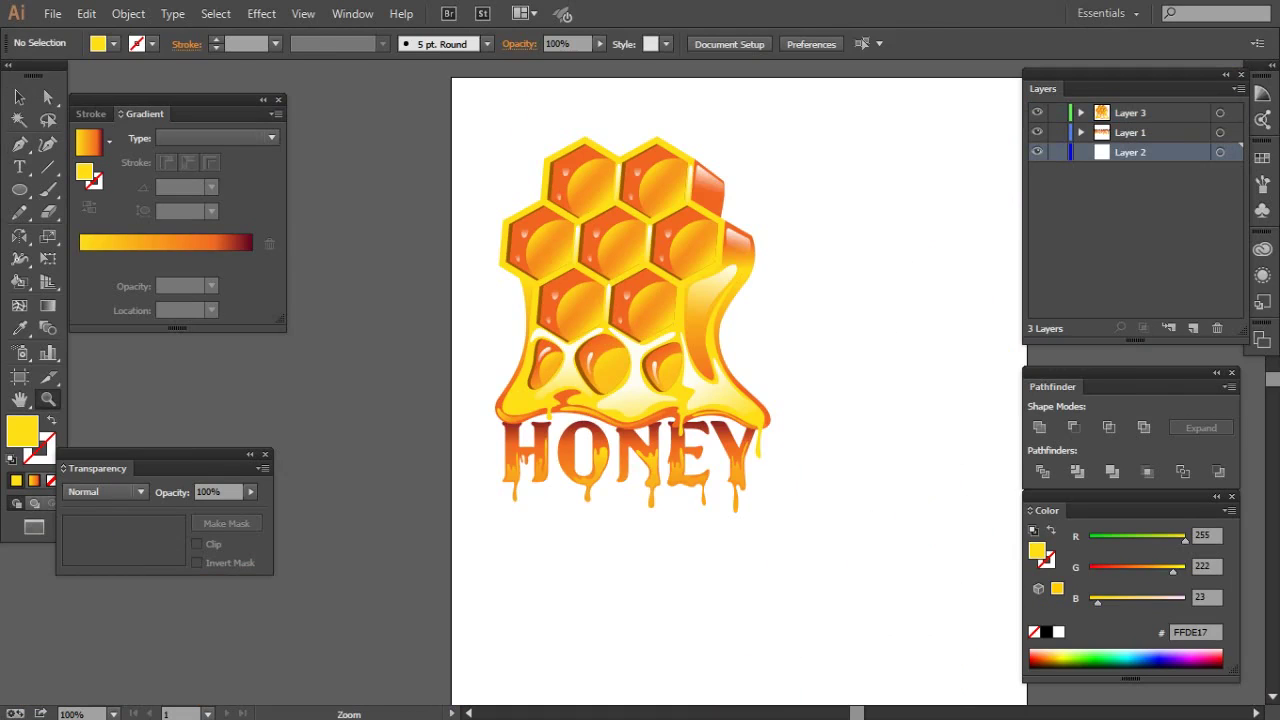
pyautogui.hotkey('ctrl', '-')
pyautogui.press('v')
pyautogui.hotkey('ctrl', 'a')
pyautogui.press('e')
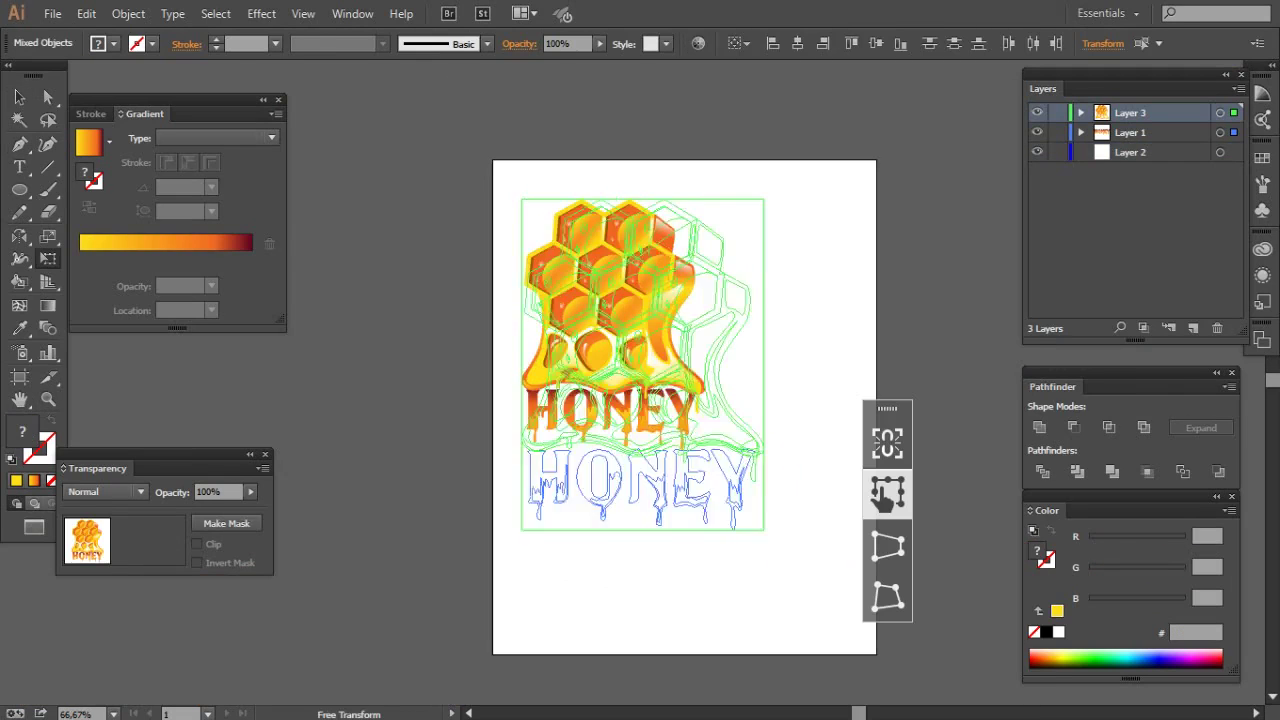
pyautogui.hotkey('ctrl', 'shift', 'a')
pyautogui.click(1130, 152)
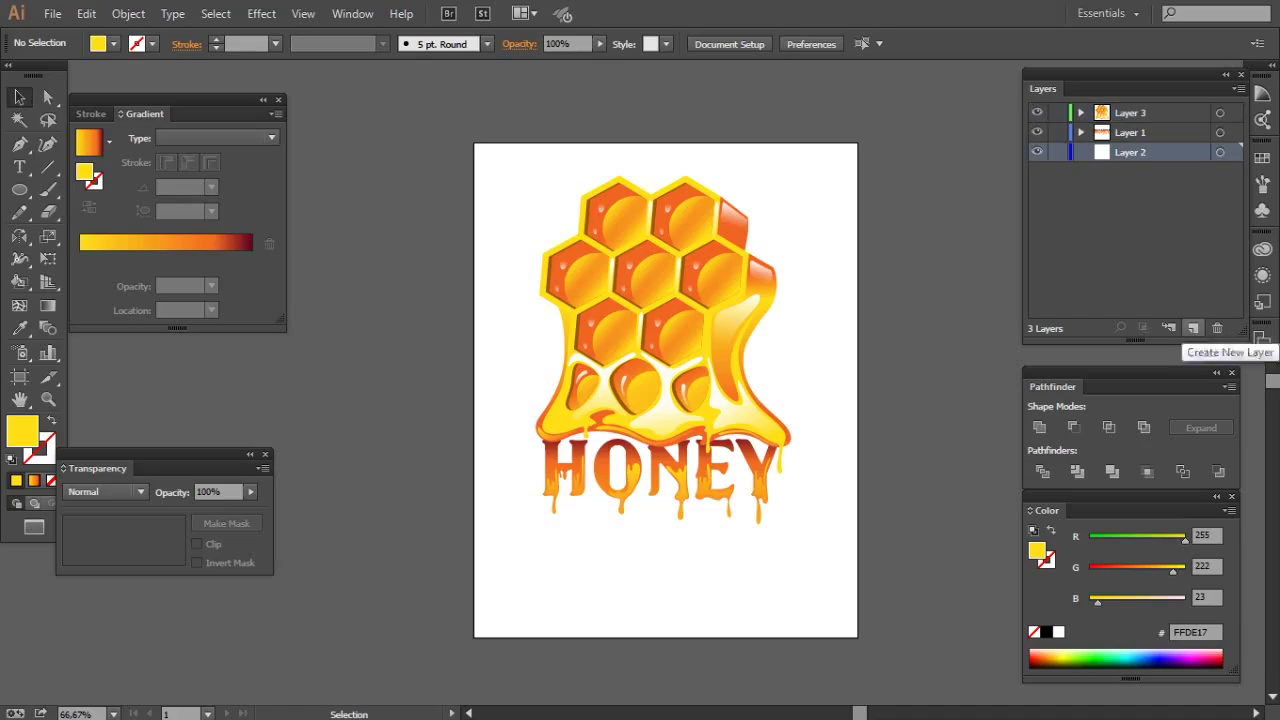